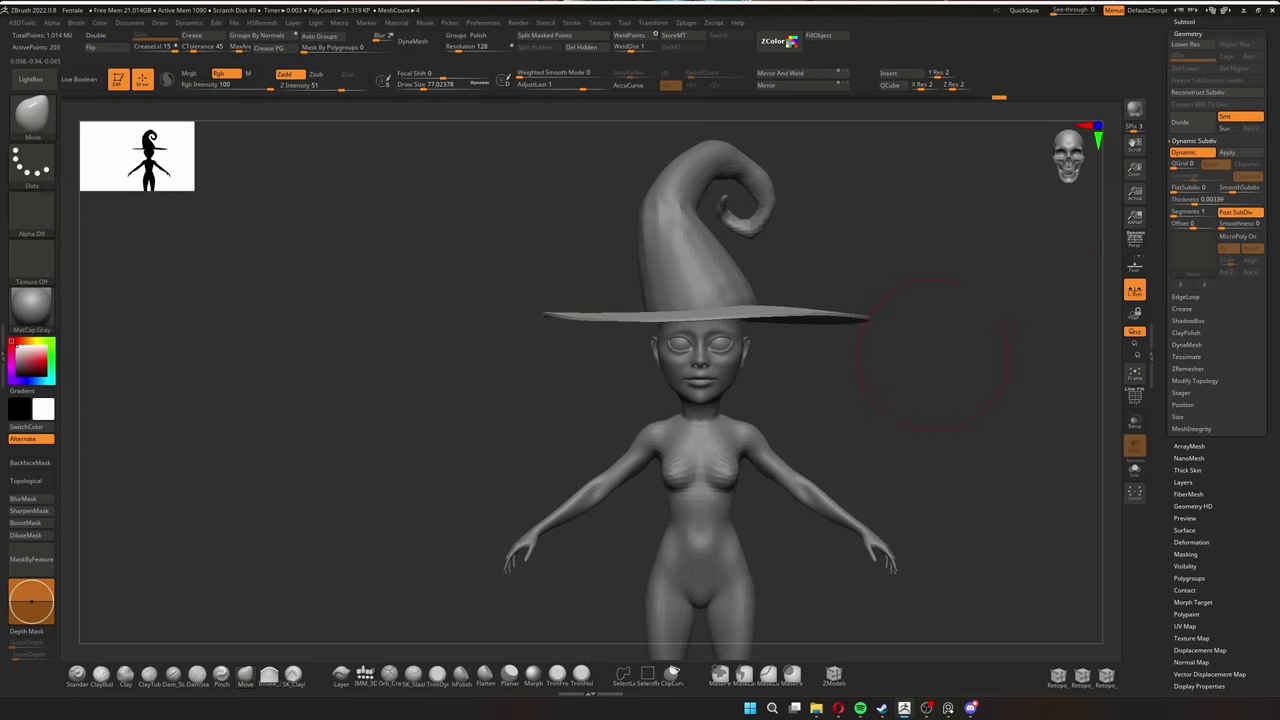
Step: Zoom out to see the whole hat, then turn the figure to a front view
{"action": "right_click_drag", "start_coordinate": [930, 350], "coordinate": [925, 385], "text": "ctrl"}
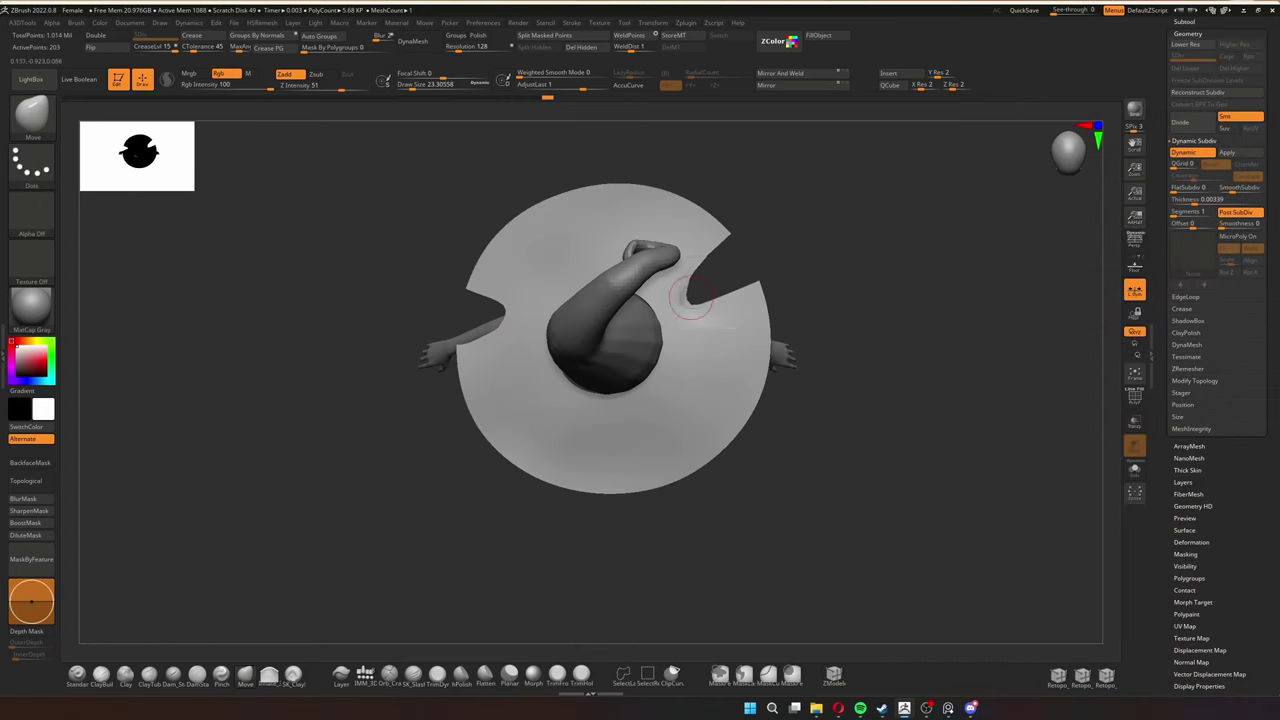
{"action": "left_click_drag", "start_coordinate": [691, 299], "coordinate": [700, 185]}
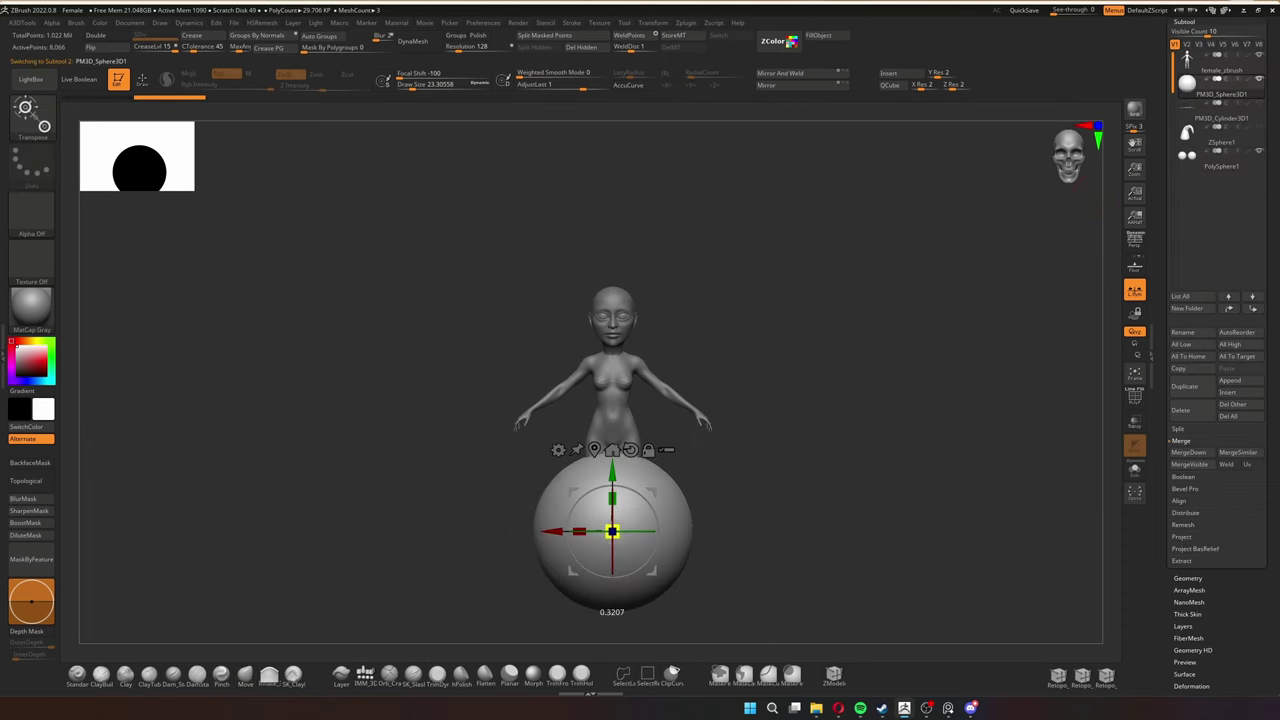
Step: Carve a crease into the hair cap with the Orb_Cracks brush
{"action": "mouse_move", "coordinate": [180, 310]}
{"action": "left_mouse_down"}
{"action": "mouse_move", "coordinate": [800, 330]}
{"action": "mouse_move", "coordinate": [800, 500]}
{"action": "left_mouse_up"}
{"action": "key", "text": "q"}
{"action": "key", "text": "b"}
{"action": "key", "text": "o"}
{"action": "key", "text": "c"}
{"action": "left_click_drag", "start_coordinate": [470, 180], "coordinate": [520, 250]}
{"action": "mouse_move", "coordinate": [700, 500]}
{"action": "left_mouse_down"}
{"action": "mouse_move", "coordinate": [205, 633]}
{"action": "mouse_move", "coordinate": [300, 500]}
{"action": "mouse_move", "coordinate": [250, 450]}
{"action": "mouse_move", "coordinate": [651, 334]}
{"action": "mouse_move", "coordinate": [525, 250]}
{"action": "mouse_move", "coordinate": [480, 300]}
{"action": "mouse_move", "coordinate": [466, 377]}
{"action": "mouse_move", "coordinate": [530, 231]}
{"action": "mouse_move", "coordinate": [619, 210]}
{"action": "mouse_move", "coordinate": [527, 387]}
{"action": "left_mouse_up"}
Step: Switch briefly to Move, return to Orb_Cracks and raise Draw Size to about 51
{"action": "key", "text": "b"}
{"action": "key", "text": "m"}
{"action": "key", "text": "v"}
{"action": "key", "text": "b"}
{"action": "key", "text": "o"}
{"action": "key", "text": "c"}
{"action": "mouse_move", "coordinate": [591, 437]}
{"action": "left_mouse_down"}
{"action": "mouse_move", "coordinate": [640, 400]}
{"action": "mouse_move", "coordinate": [560, 420]}
{"action": "mouse_move", "coordinate": [663, 386]}
{"action": "mouse_move", "coordinate": [731, 458]}
{"action": "mouse_move", "coordinate": [645, 485]}
{"action": "mouse_move", "coordinate": [606, 429]}
{"action": "mouse_move", "coordinate": [614, 400]}
{"action": "mouse_move", "coordinate": [650, 455]}
{"action": "mouse_move", "coordinate": [668, 455]}
{"action": "left_mouse_up"}
{"action": "key", "text": "s"}
{"action": "mouse_move", "coordinate": [668, 455]}
{"action": "left_mouse_down"}
{"action": "mouse_move", "coordinate": [760, 450]}
{"action": "mouse_move", "coordinate": [528, 443]}
{"action": "mouse_move", "coordinate": [600, 450]}
{"action": "mouse_move", "coordinate": [795, 420]}
{"action": "mouse_move", "coordinate": [814, 371]}
{"action": "mouse_move", "coordinate": [671, 429]}
{"action": "mouse_move", "coordinate": [840, 410]}
{"action": "left_mouse_up"}
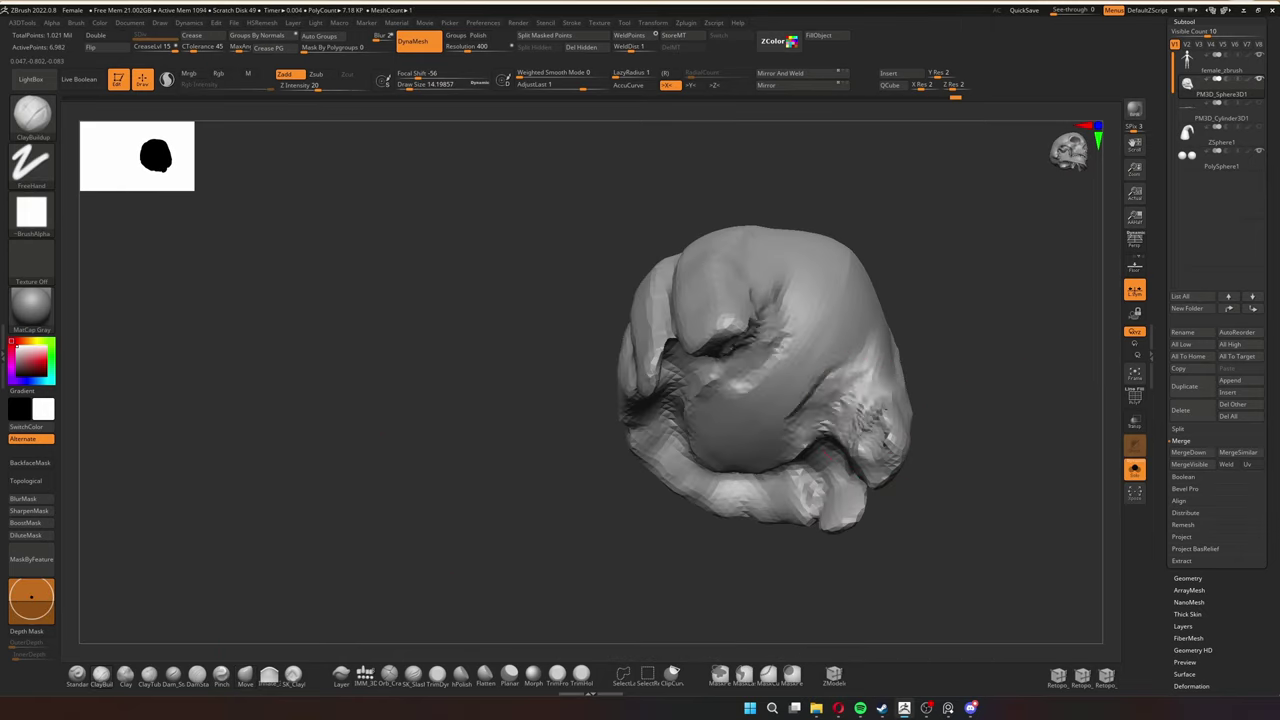
Step: Shrink Draw Size to about 25 and refine the bob hair from side and profile
{"action": "mouse_move", "coordinate": [500, 400]}
{"action": "left_mouse_down"}
{"action": "mouse_move", "coordinate": [600, 390]}
{"action": "mouse_move", "coordinate": [925, 432]}
{"action": "mouse_move", "coordinate": [886, 357]}
{"action": "left_mouse_up"}
{"action": "key", "text": "s"}
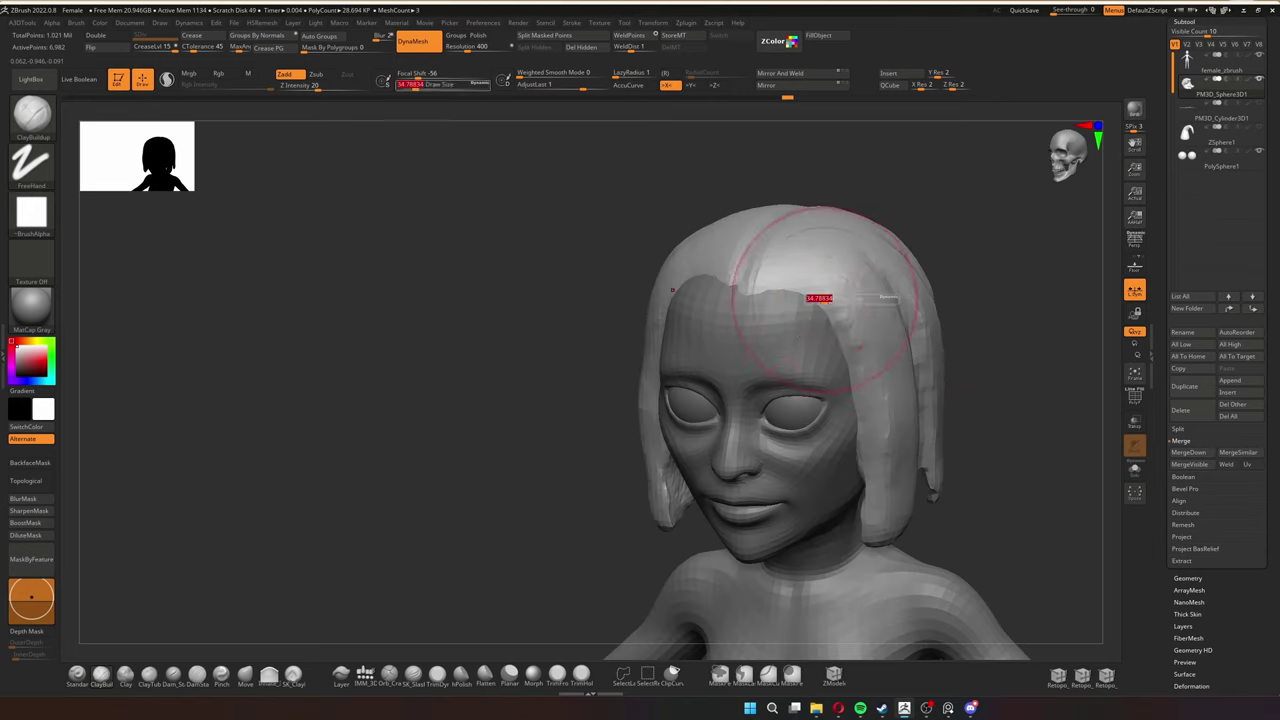
{"action": "mouse_move", "coordinate": [700, 330]}
{"action": "left_mouse_down"}
{"action": "mouse_move", "coordinate": [600, 430]}
{"action": "mouse_move", "coordinate": [620, 520]}
{"action": "mouse_move", "coordinate": [570, 500]}
{"action": "left_mouse_up"}
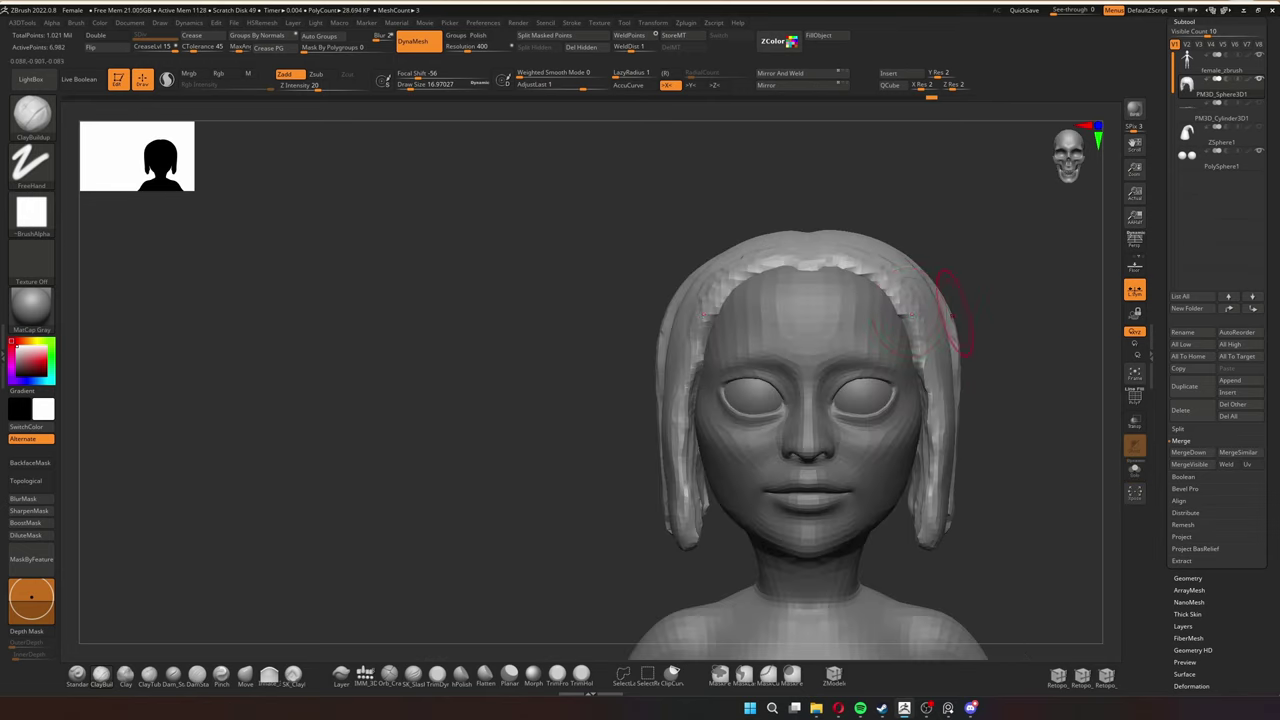
{"action": "mouse_move", "coordinate": [560, 470]}
{"action": "left_mouse_down"}
{"action": "mouse_move", "coordinate": [700, 470]}
{"action": "mouse_move", "coordinate": [580, 470]}
{"action": "left_mouse_up"}
{"action": "key", "text": "s"}
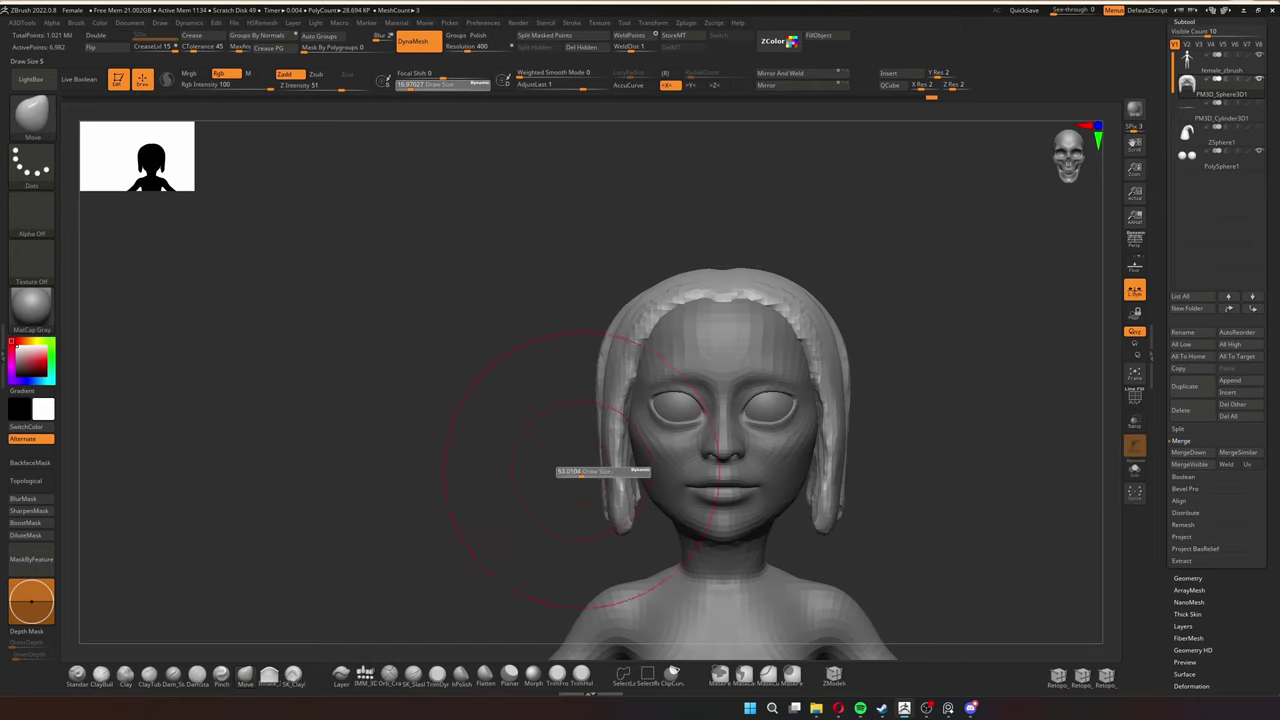
{"action": "left_click_drag", "start_coordinate": [700, 382], "coordinate": [680, 382]}
{"action": "mouse_move", "coordinate": [900, 420]}
{"action": "left_mouse_down"}
{"action": "mouse_move", "coordinate": [1000, 430]}
{"action": "mouse_move", "coordinate": [720, 480]}
{"action": "left_mouse_up"}
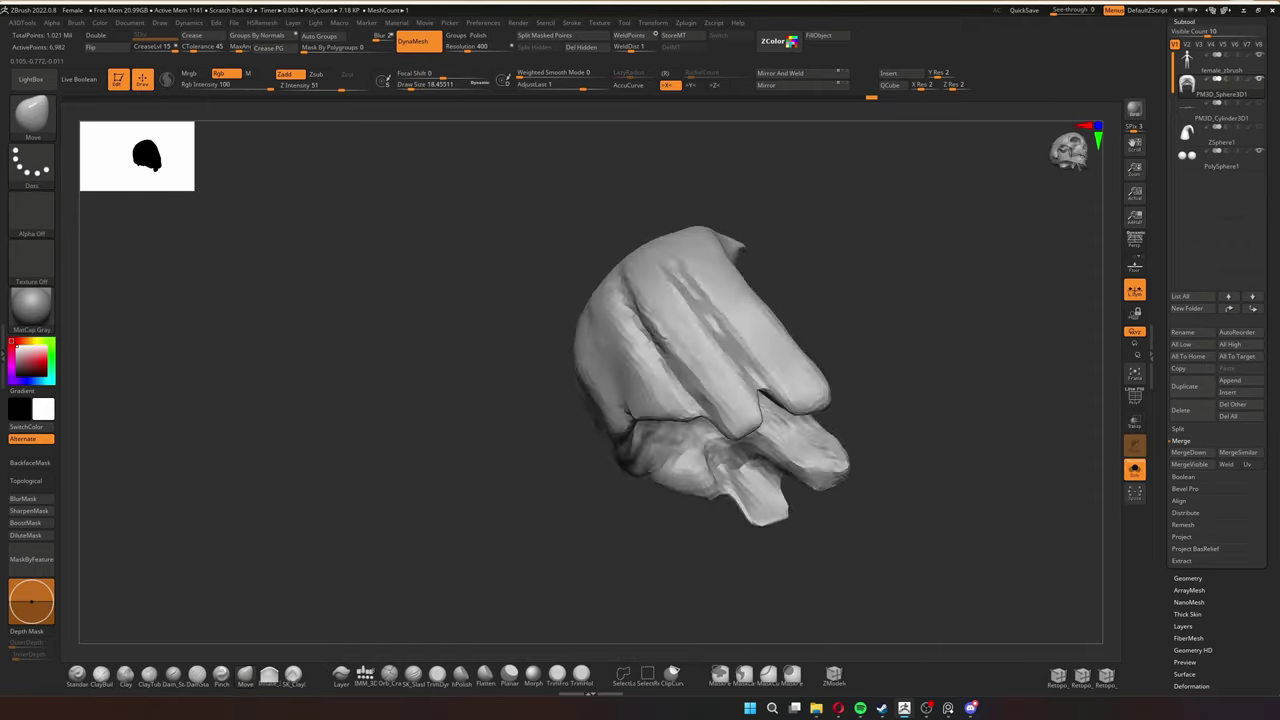
{"action": "left_click_drag", "start_coordinate": [900, 300], "coordinate": [928, 245]}
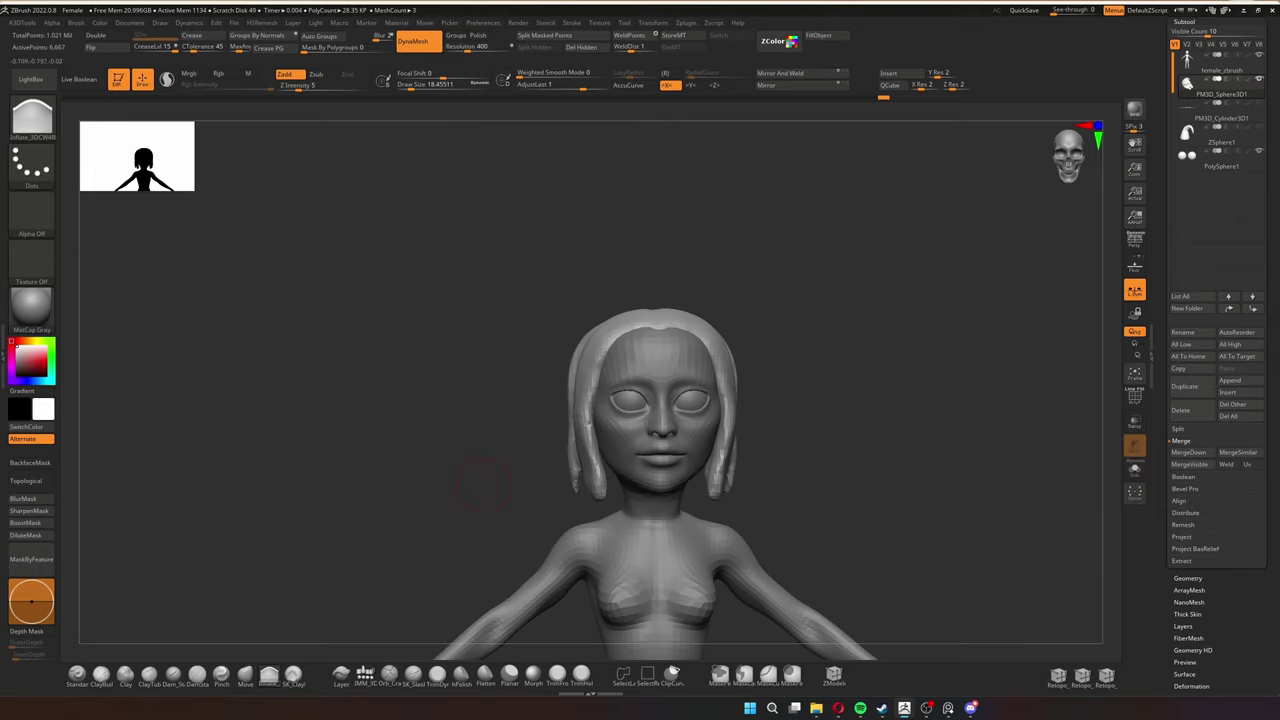
{"action": "mouse_move", "coordinate": [700, 430]}
{"action": "left_mouse_down"}
{"action": "mouse_move", "coordinate": [640, 430]}
{"action": "mouse_move", "coordinate": [740, 430]}
{"action": "mouse_move", "coordinate": [745, 365]}
{"action": "mouse_move", "coordinate": [800, 330]}
{"action": "mouse_move", "coordinate": [820, 420]}
{"action": "mouse_move", "coordinate": [900, 400]}
{"action": "left_mouse_up"}
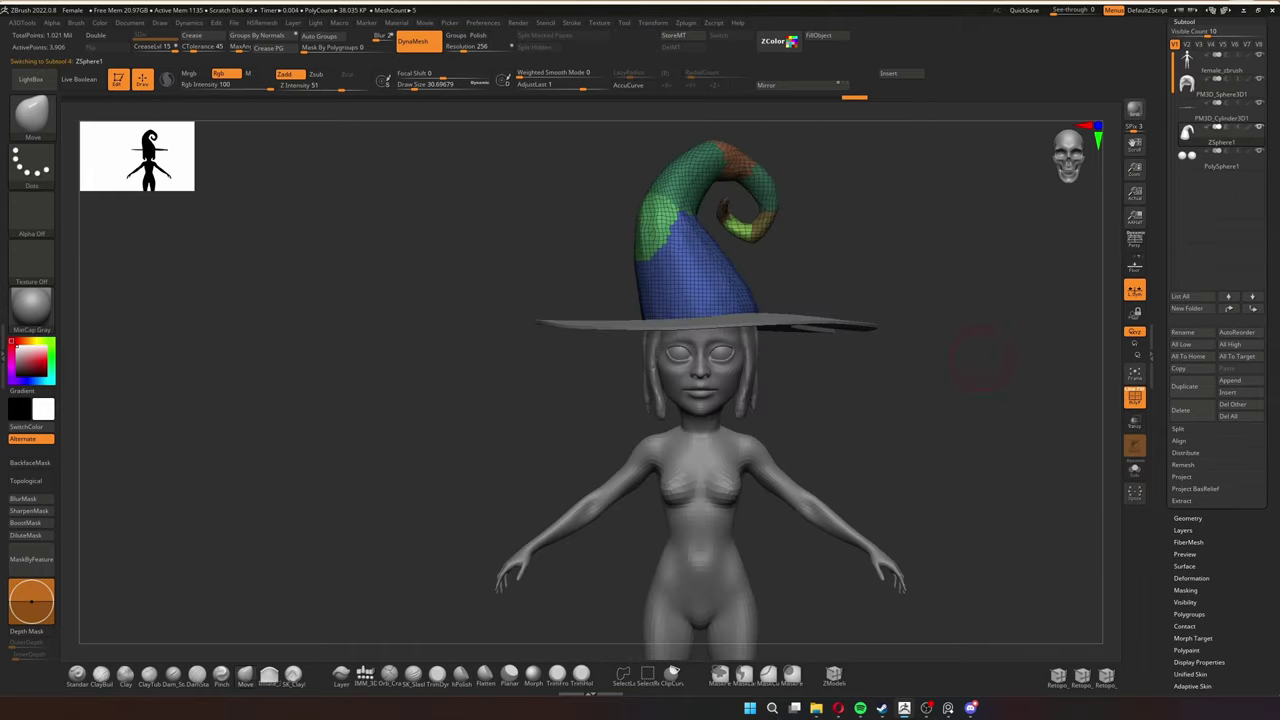
Step: Convert the ZSphere witch hat into an adaptive skin polymesh
{"action": "left_click_drag", "start_coordinate": [700, 450], "coordinate": [740, 340]}
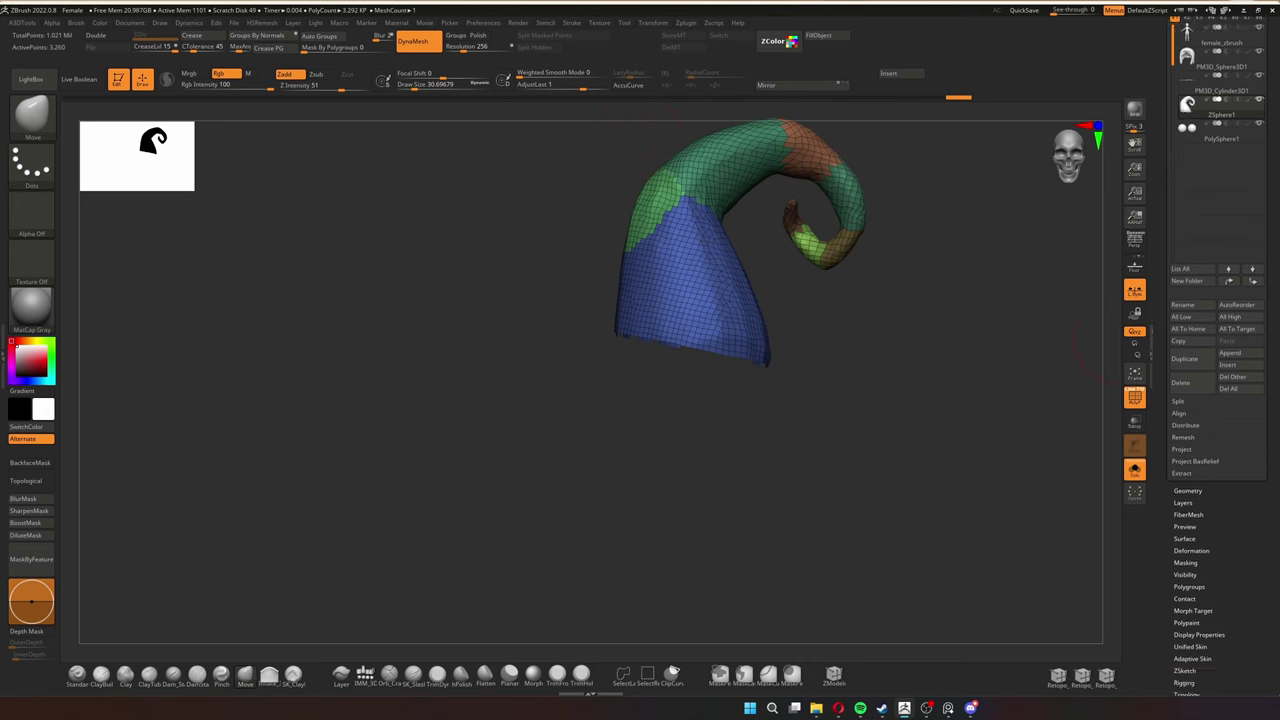
{"action": "left_click", "coordinate": [1192, 686]}
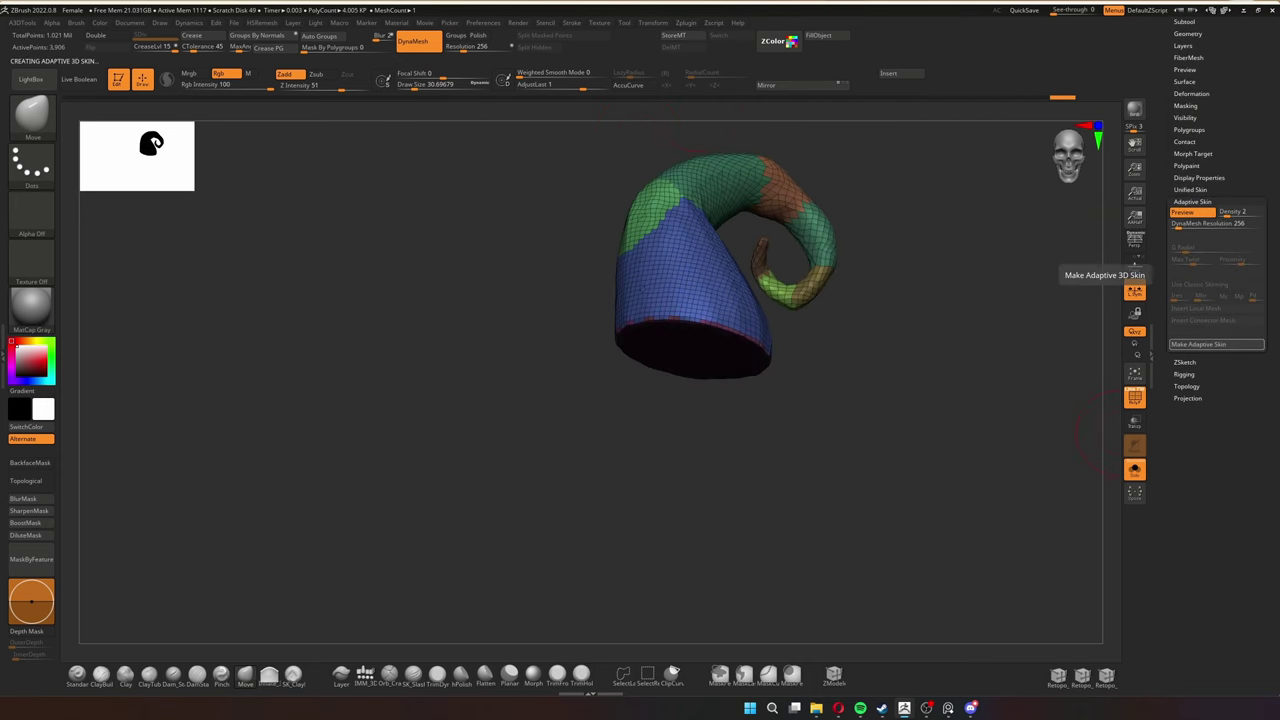
{"action": "left_click", "coordinate": [1000, 354]}
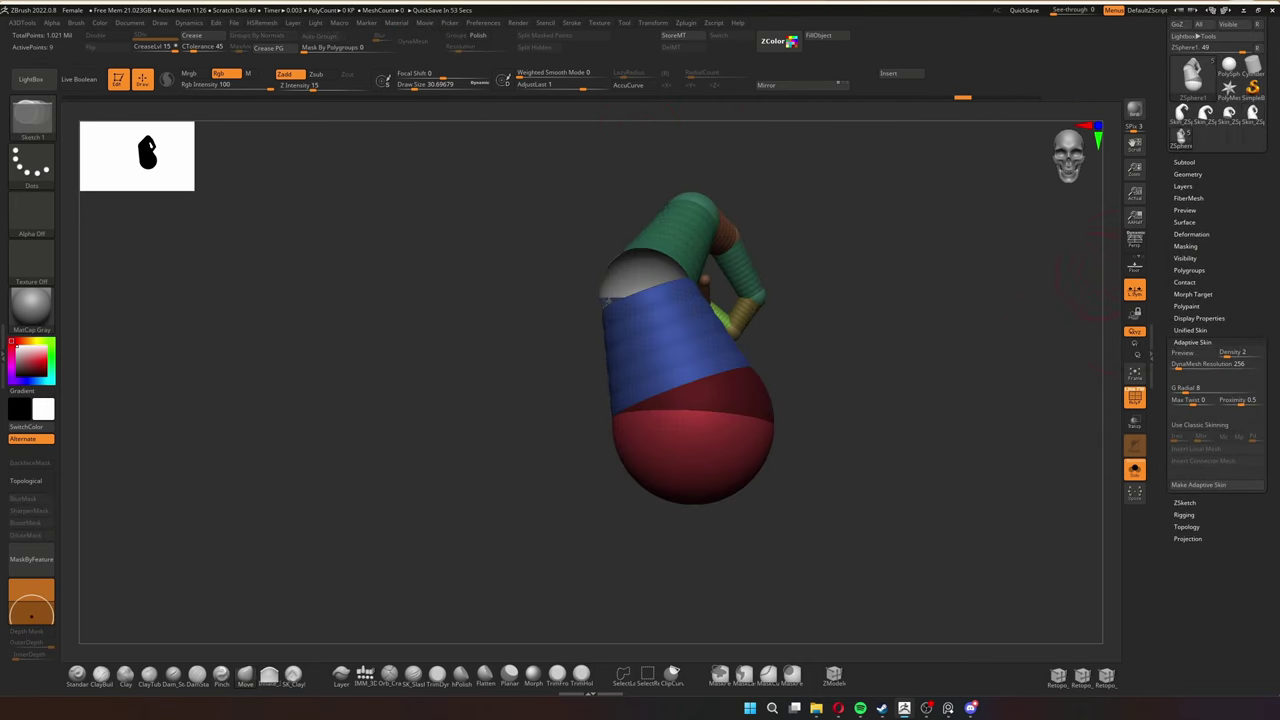
Step: Insert Skin_ZSphere4 as a subtool, polish it and ZRemesh it into clean quads
{"action": "left_click", "coordinate": [1228, 532]}
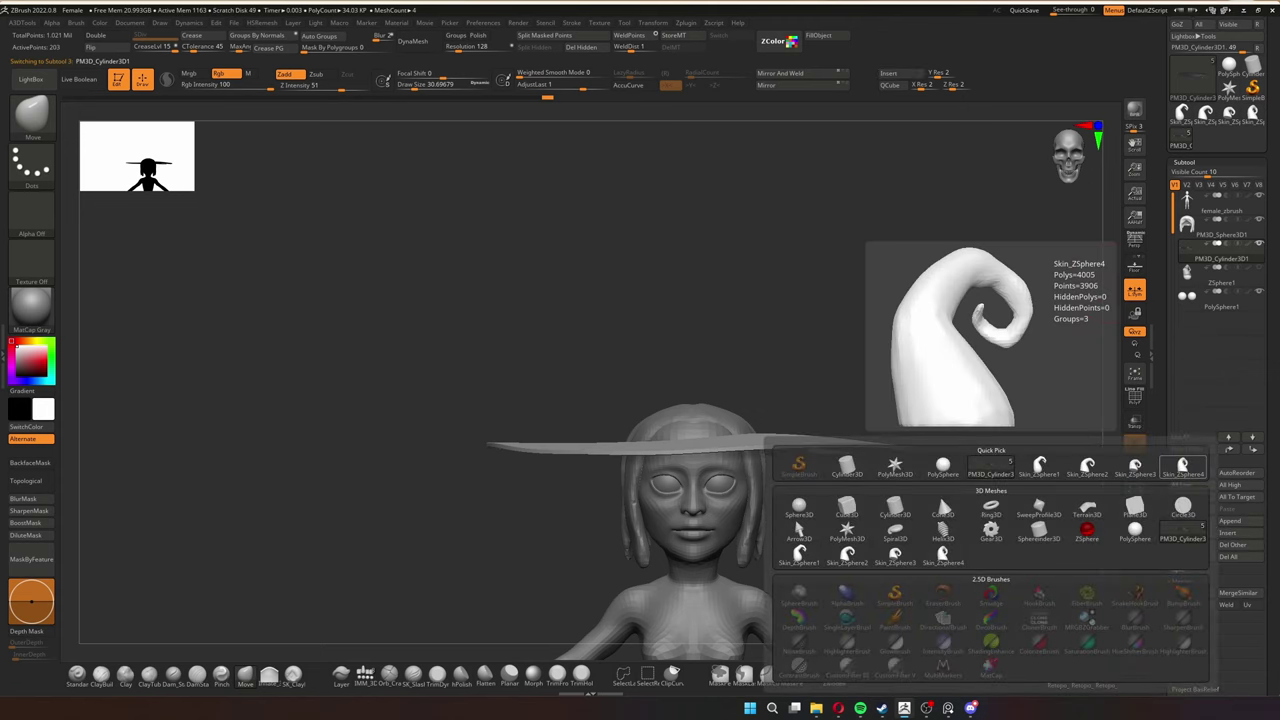
{"action": "left_click", "coordinate": [990, 465]}
{"action": "left_click", "coordinate": [1228, 532]}
{"action": "left_click", "coordinate": [1183, 465]}
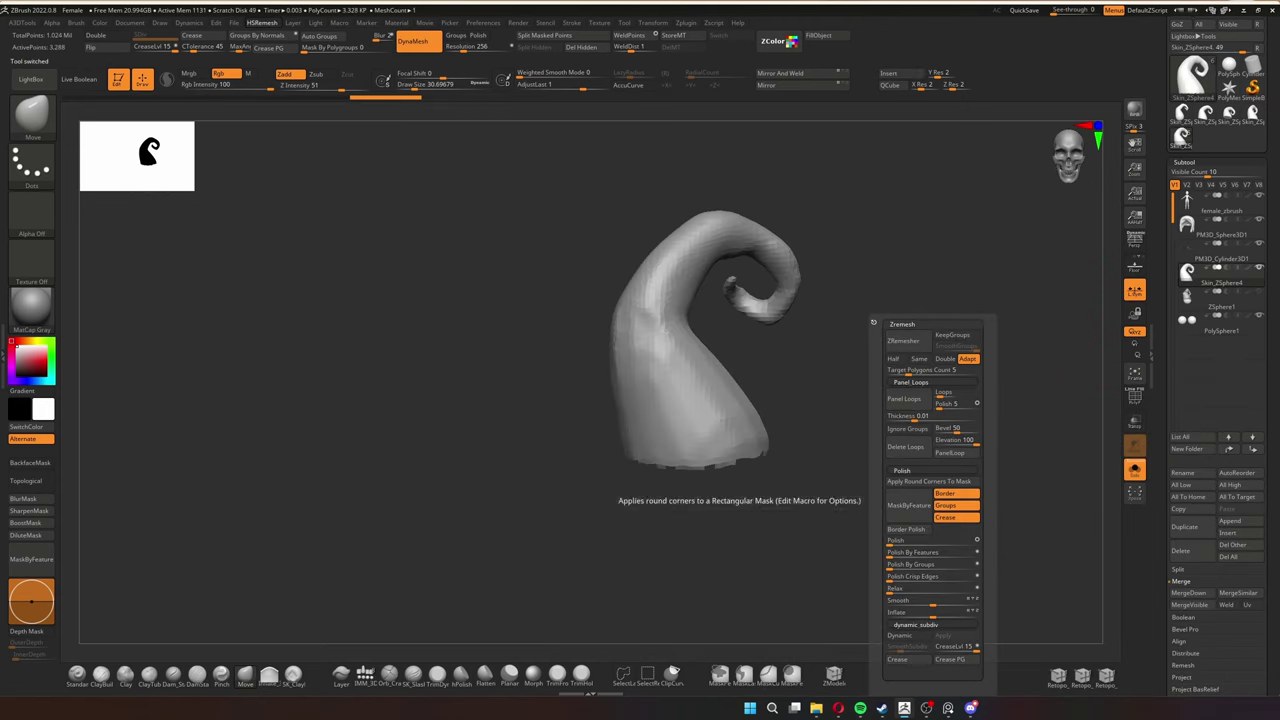
{"action": "left_click", "coordinate": [930, 564]}
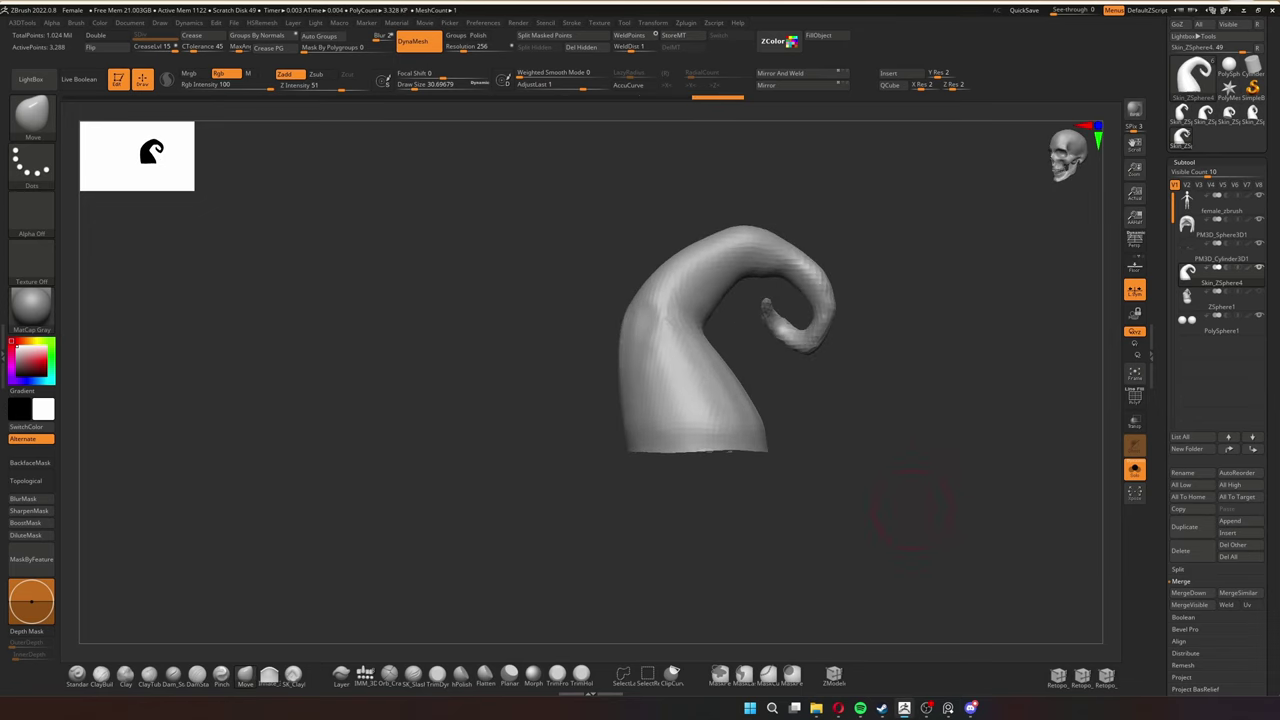
{"action": "left_click", "coordinate": [972, 340]}
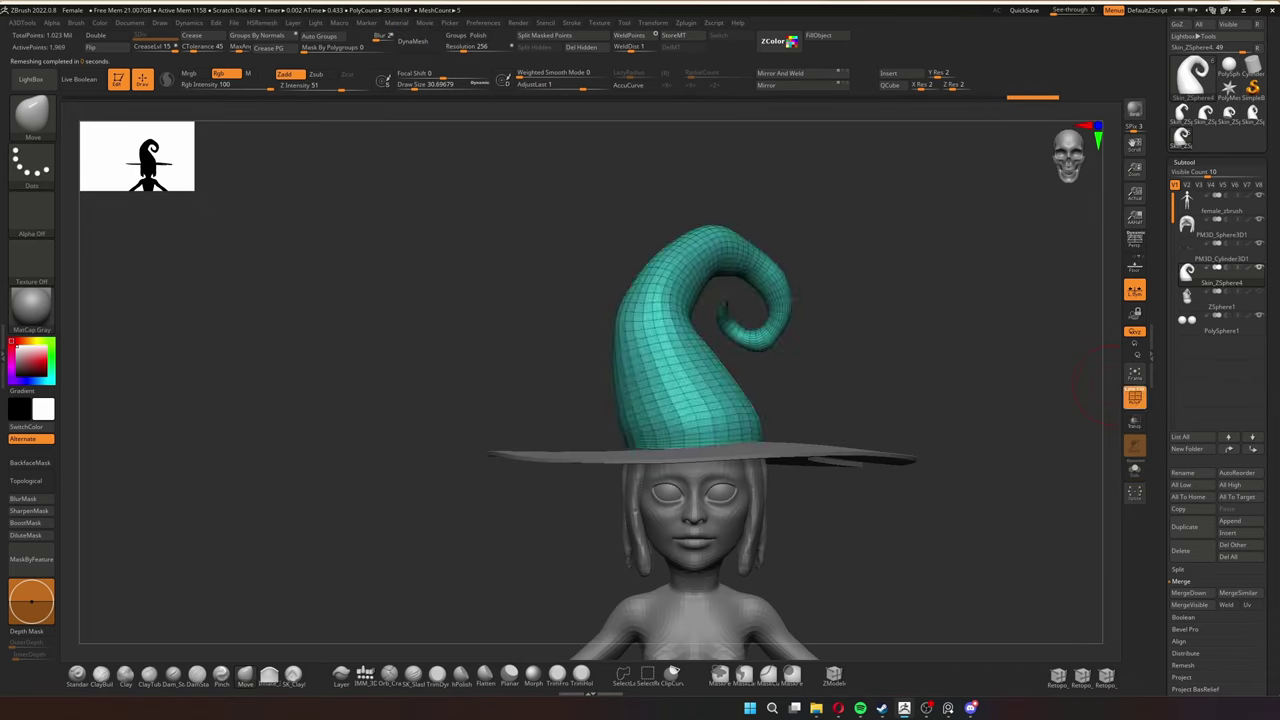
Step: Orbit to the witch's right side and drop the body to subdivision level 1
{"action": "left_click_drag", "start_coordinate": [800, 420], "coordinate": [702, 322]}
{"action": "left_click_drag", "start_coordinate": [695, 445], "coordinate": [1030, 435]}
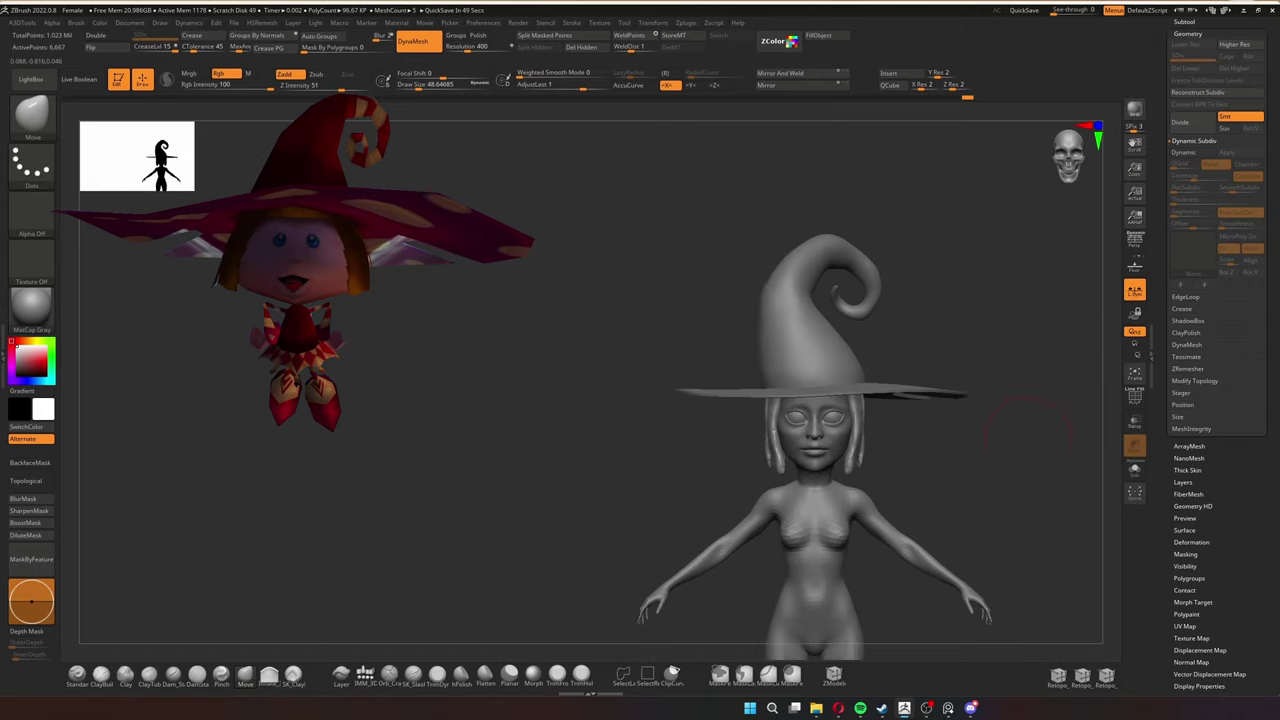
{"action": "key", "text": "shift+d"}
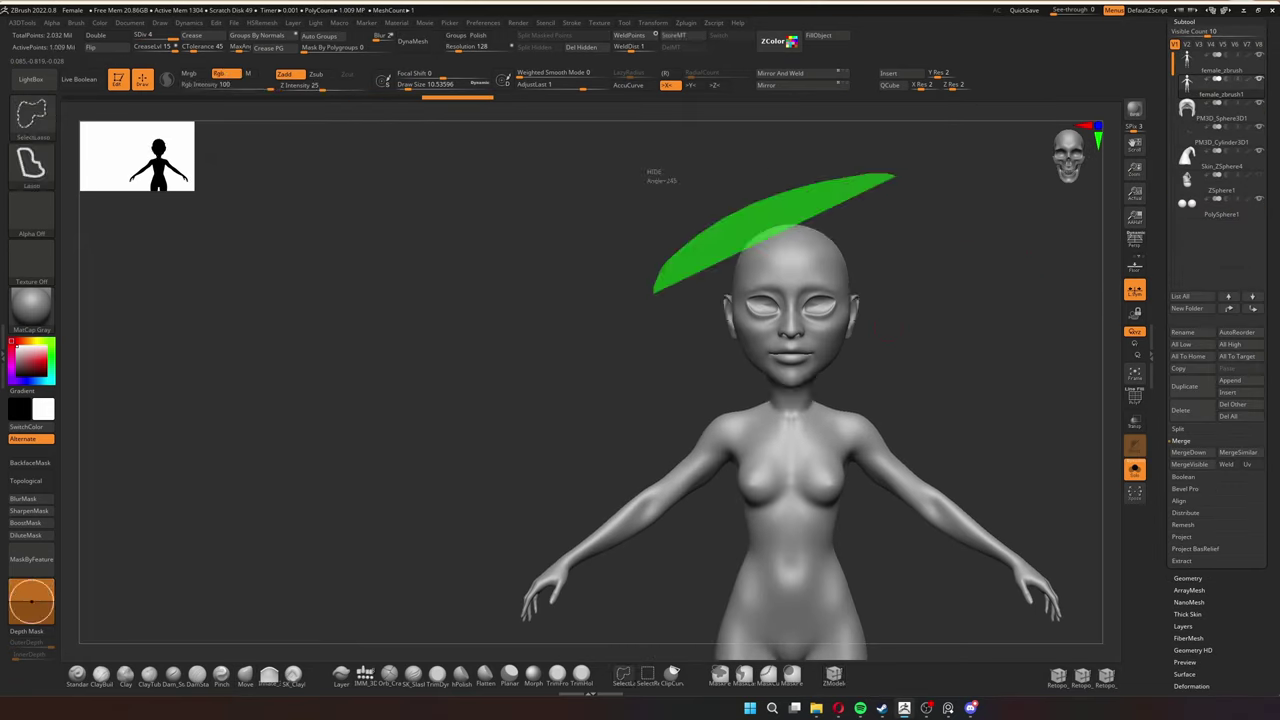
Step: Undo the full red fill on the body and set Draw Size to about 33
{"action": "left_click_drag", "start_coordinate": [870, 488], "coordinate": [870, 420], "text": "alt"}
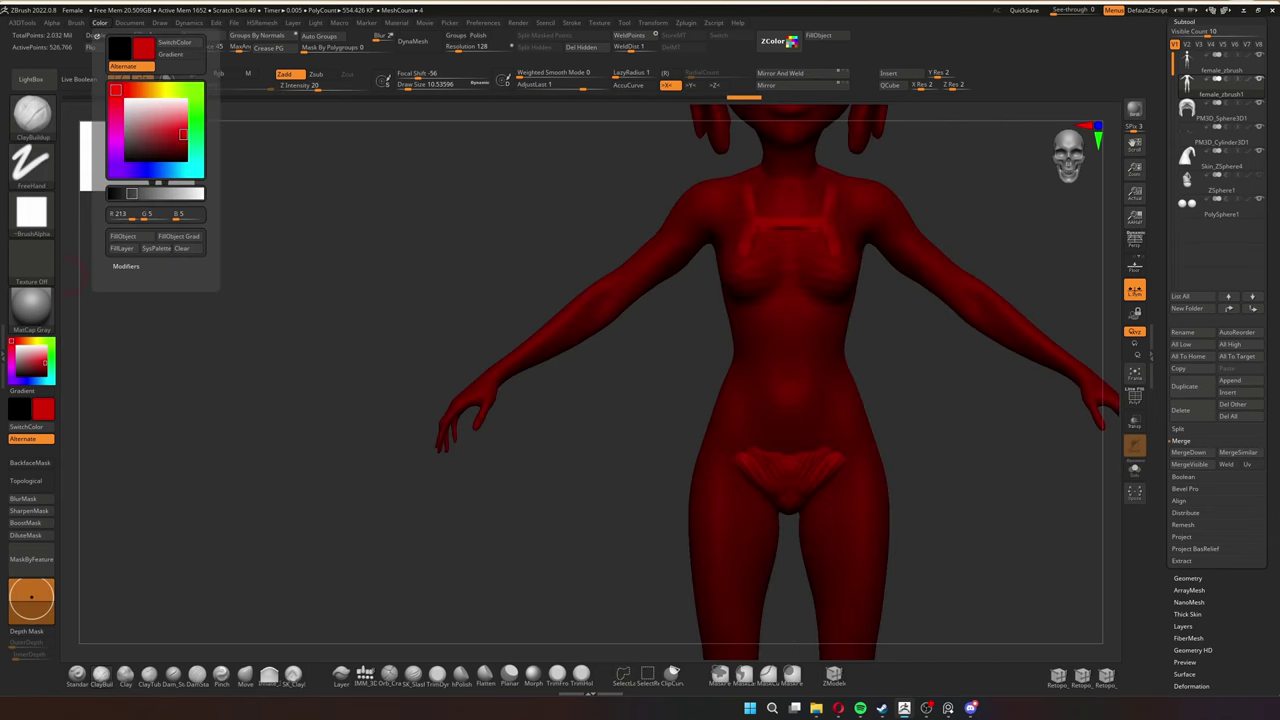
{"action": "key", "text": "ctrl+z"}
{"action": "mouse_move", "coordinate": [760, 300]}
{"action": "left_mouse_down"}
{"action": "mouse_move", "coordinate": [985, 305]}
{"action": "mouse_move", "coordinate": [870, 425]}
{"action": "mouse_move", "coordinate": [822, 451]}
{"action": "mouse_move", "coordinate": [744, 448]}
{"action": "mouse_move", "coordinate": [529, 381]}
{"action": "mouse_move", "coordinate": [915, 338]}
{"action": "mouse_move", "coordinate": [800, 380]}
{"action": "mouse_move", "coordinate": [585, 424]}
{"action": "mouse_move", "coordinate": [610, 424]}
{"action": "left_mouse_up"}
{"action": "key", "text": "s"}
{"action": "left_click_drag", "start_coordinate": [880, 400], "coordinate": [731, 421]}
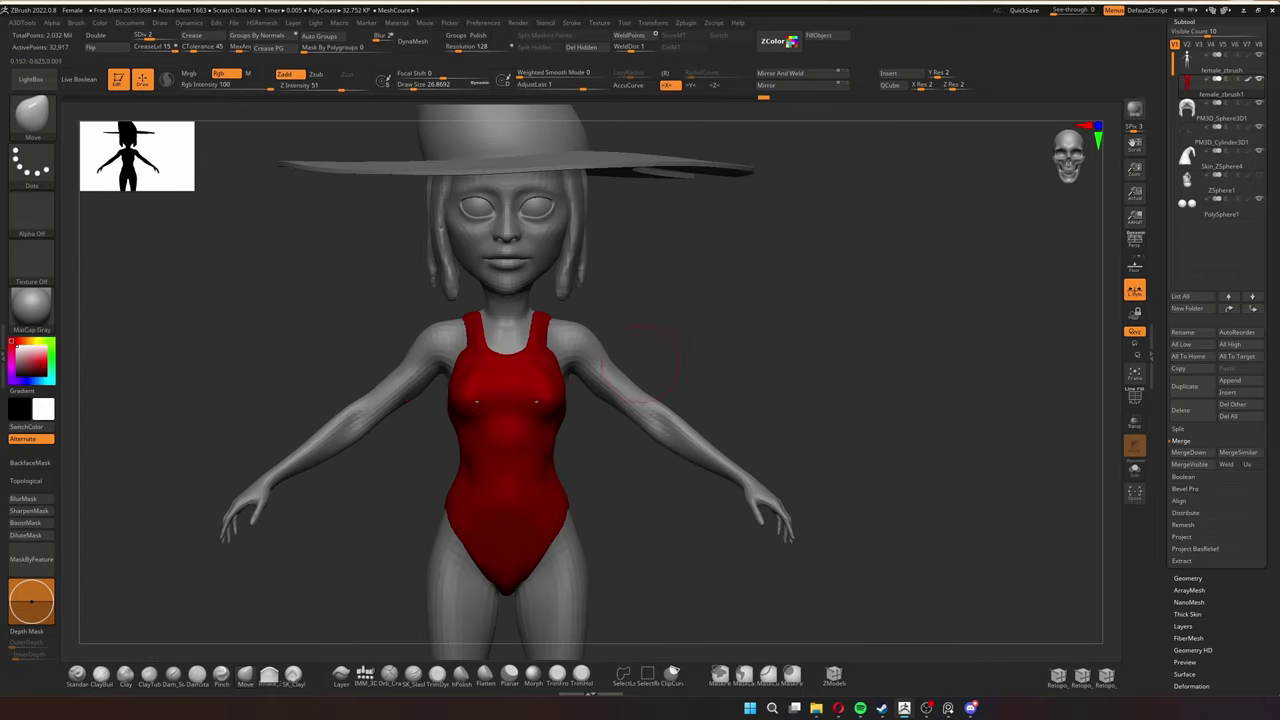
Step: Inspect the hips from behind and the character from side and front, then frame it
{"action": "mouse_move", "coordinate": [640, 355]}
{"action": "left_mouse_down"}
{"action": "mouse_move", "coordinate": [540, 420]}
{"action": "mouse_move", "coordinate": [418, 459]}
{"action": "mouse_move", "coordinate": [440, 320]}
{"action": "mouse_move", "coordinate": [430, 273]}
{"action": "mouse_move", "coordinate": [620, 343]}
{"action": "mouse_move", "coordinate": [660, 337]}
{"action": "left_mouse_up"}
{"action": "key", "text": "s"}
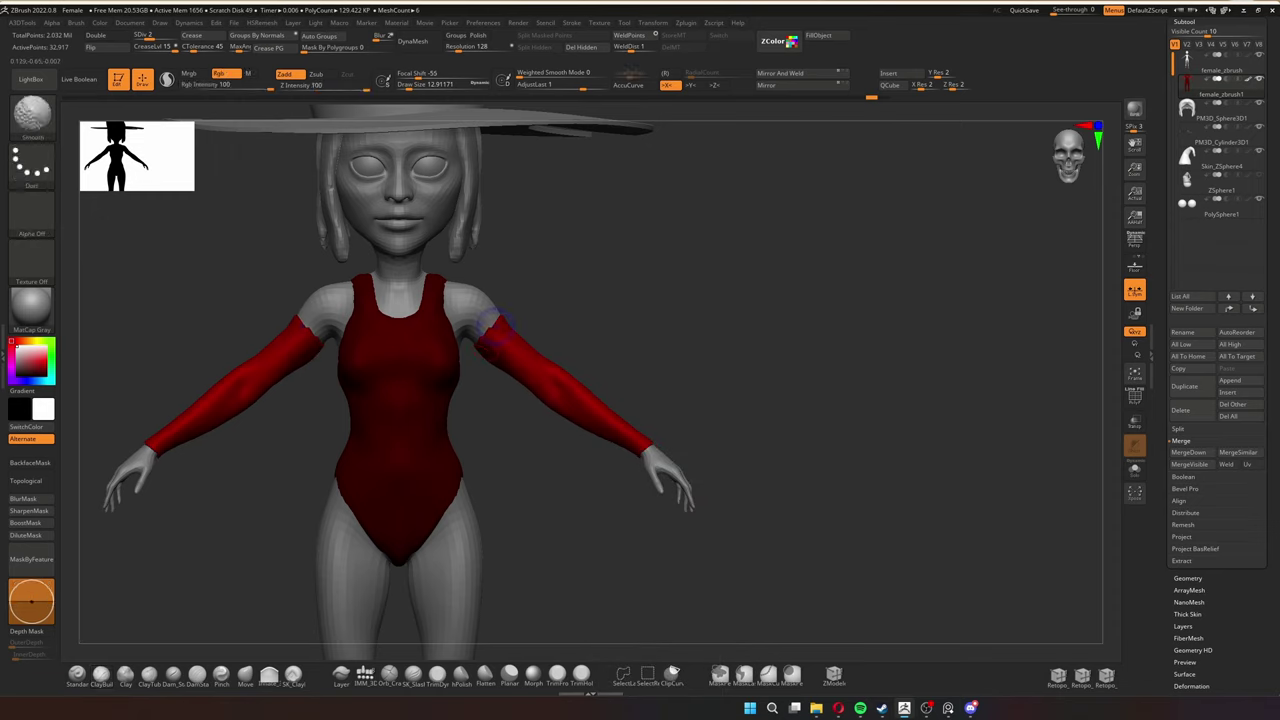
{"action": "left_click_drag", "start_coordinate": [700, 430], "coordinate": [605, 440]}
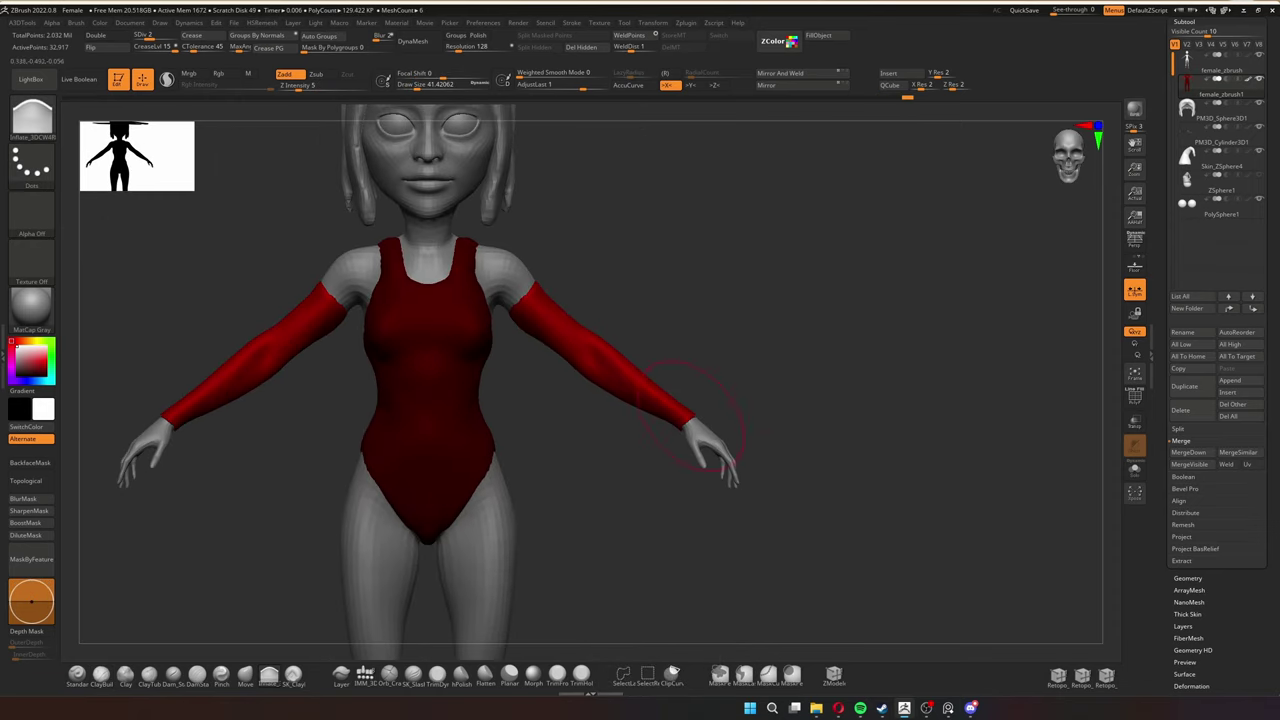
{"action": "mouse_move", "coordinate": [691, 457]}
{"action": "left_mouse_down", "text": "shift"}
{"action": "mouse_move", "coordinate": [600, 450]}
{"action": "mouse_move", "coordinate": [943, 471]}
{"action": "mouse_move", "coordinate": [943, 400]}
{"action": "mouse_move", "coordinate": [800, 545]}
{"action": "mouse_move", "coordinate": [800, 520]}
{"action": "mouse_move", "coordinate": [800, 600]}
{"action": "mouse_move", "coordinate": [1000, 600]}
{"action": "mouse_move", "coordinate": [900, 600]}
{"action": "mouse_move", "coordinate": [808, 364]}
{"action": "left_mouse_up", "text": "shift"}
{"action": "key", "text": "f"}
Step: Try the MaskCurve brush, then switch to Move and turn to the character's back
{"action": "key", "text": "b"}
{"action": "key", "text": "m"}
{"action": "key", "text": "c"}
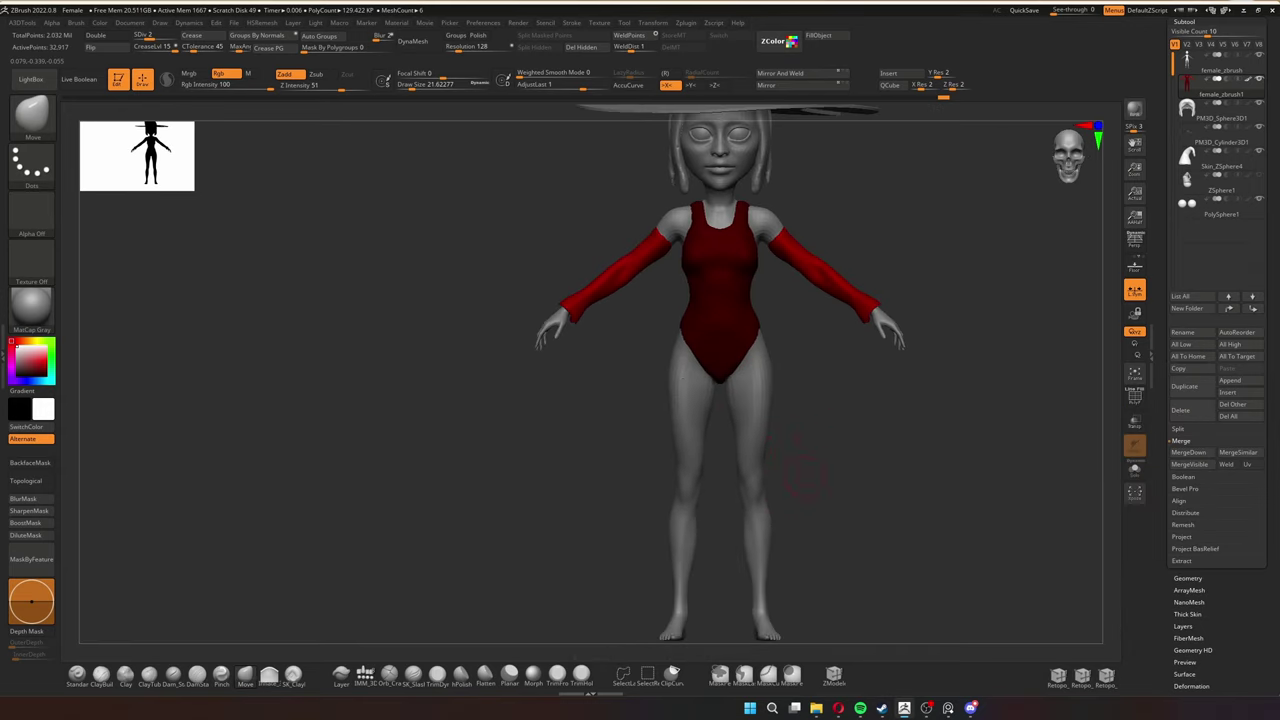
{"action": "key", "text": "shift+s"}
{"action": "key", "text": "b"}
{"action": "key", "text": "m"}
{"action": "key", "text": "v"}
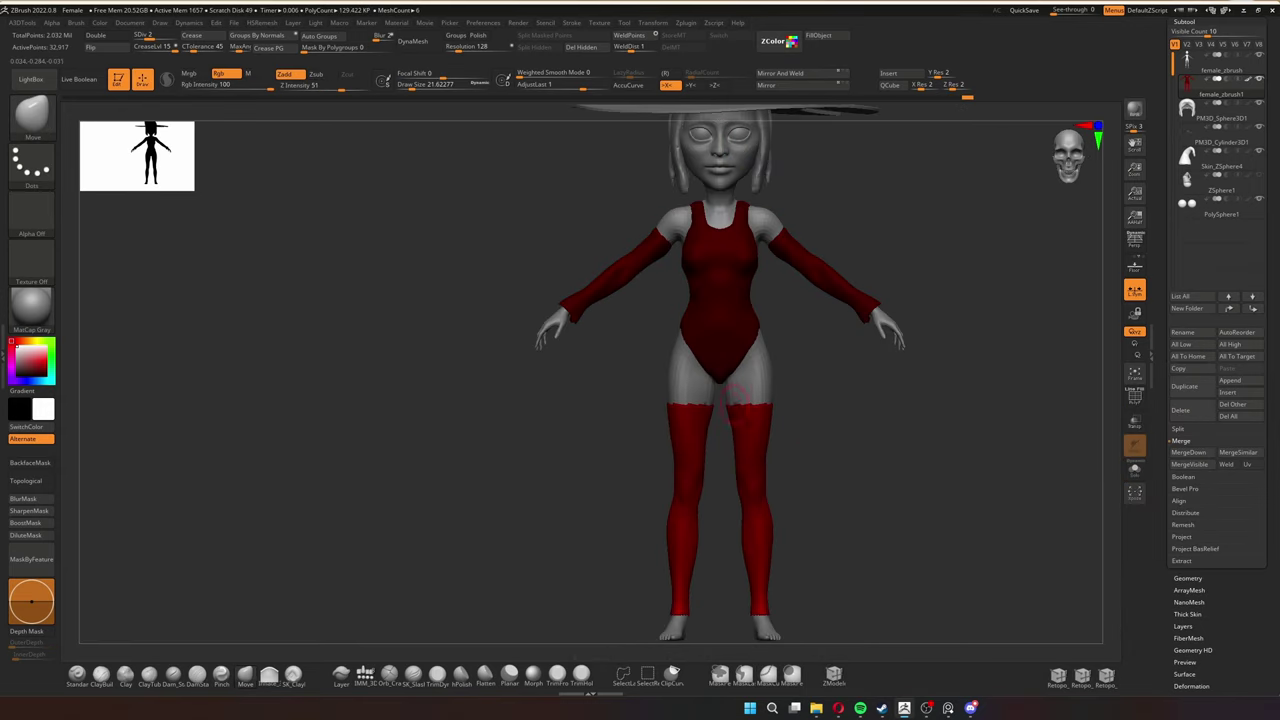
{"action": "mouse_move", "coordinate": [1000, 300]}
{"action": "left_mouse_down"}
{"action": "mouse_move", "coordinate": [923, 314]}
{"action": "mouse_move", "coordinate": [850, 395]}
{"action": "left_mouse_up"}
Step: Select the Standard brush and set the paint colour to a greenish yellow
{"action": "key", "text": "b"}
{"action": "key", "text": "s"}
{"action": "key", "text": "t"}
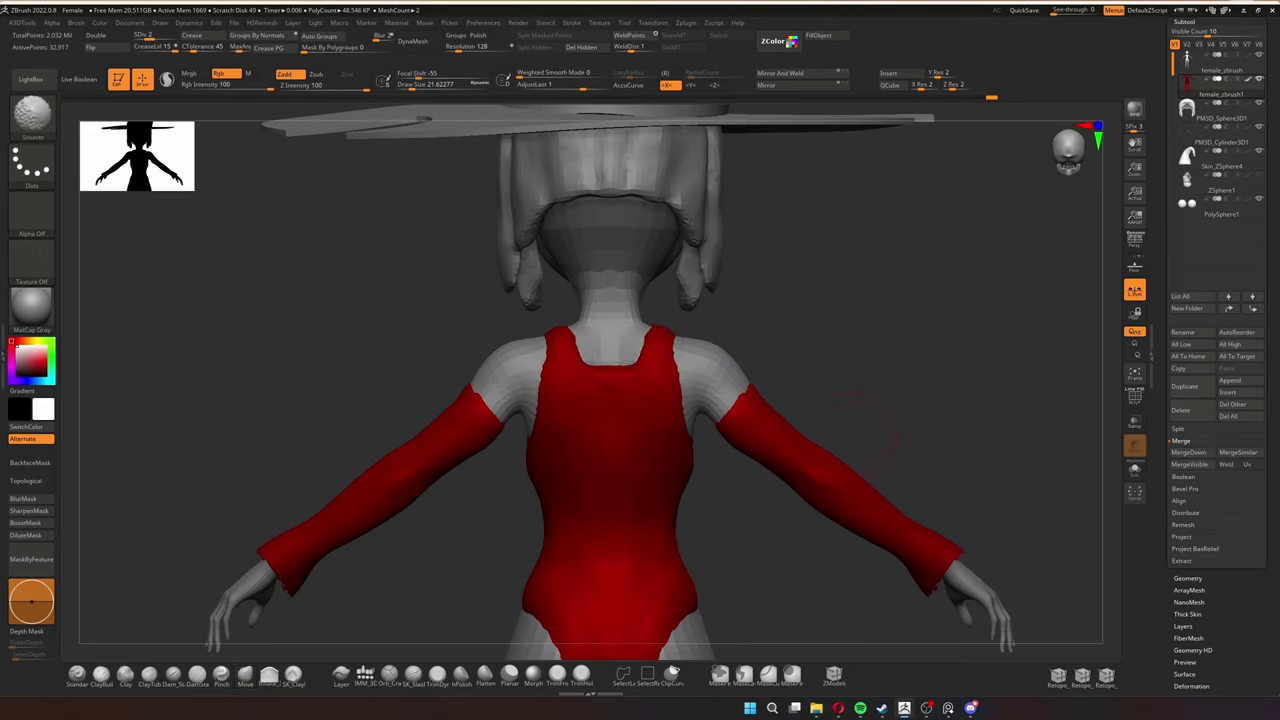
{"action": "left_click_drag", "start_coordinate": [809, 326], "coordinate": [809, 426]}
{"action": "left_click_drag", "start_coordinate": [910, 305], "coordinate": [900, 340], "text": "alt"}
{"action": "left_click", "coordinate": [44, 357]}
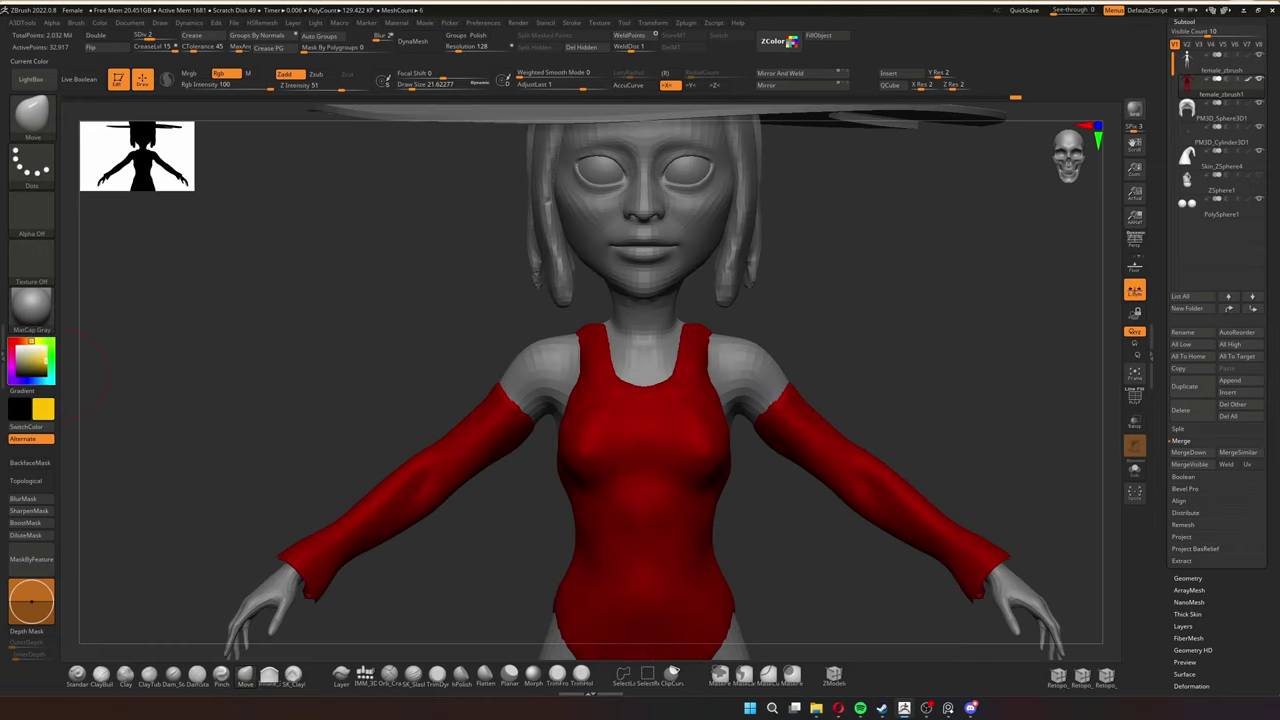
{"action": "left_click_drag", "start_coordinate": [30, 345], "coordinate": [44, 345]}
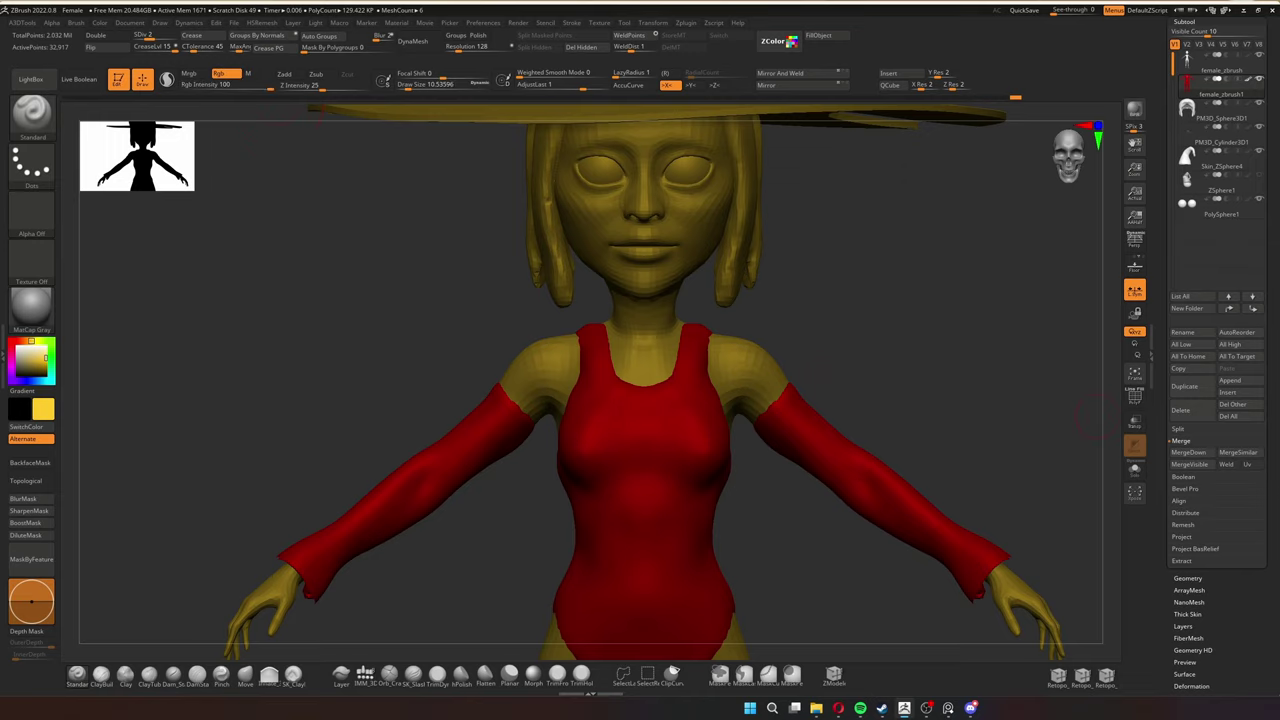
Step: Check the striped figure front and back, then isolate the cylinder subtool with its polyframe
{"action": "left_click_drag", "start_coordinate": [950, 300], "coordinate": [742, 227]}
{"action": "left_click_drag", "start_coordinate": [591, 346], "coordinate": [663, 256], "text": "shift"}
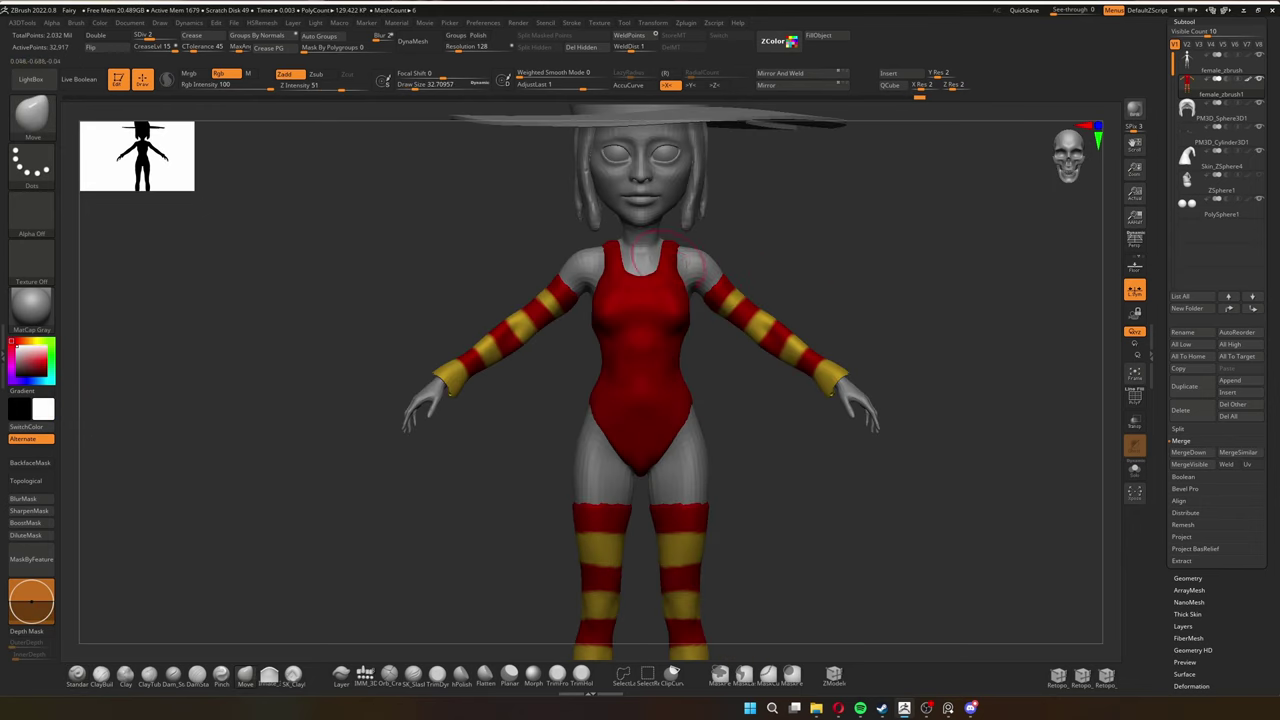
{"action": "left_click_drag", "start_coordinate": [485, 326], "coordinate": [760, 420], "text": "shift"}
{"action": "left_click", "coordinate": [620, 477], "text": "alt"}
{"action": "key", "text": "f"}
{"action": "key", "text": "shift+f"}
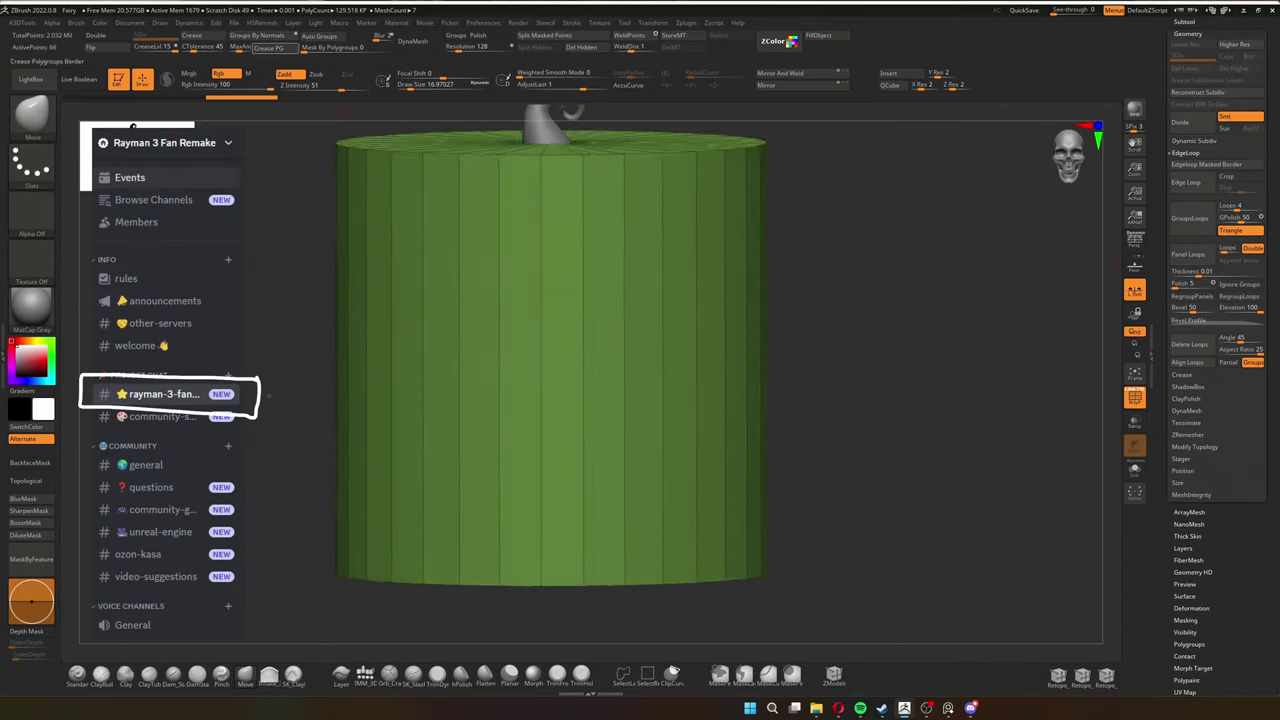
Step: Move the cylinder to the hips with the gizmo and flare it into a skirt
{"action": "left_click_drag", "start_coordinate": [550, 420], "coordinate": [610, 330]}
{"action": "left_click_drag", "start_coordinate": [494, 298], "coordinate": [486, 331]}
{"action": "key", "text": "w"}
{"action": "scroll", "coordinate": [486, 331], "scroll_direction": "down", "scroll_amount": 5}
{"action": "left_click_drag", "start_coordinate": [700, 450], "coordinate": [700, 320]}
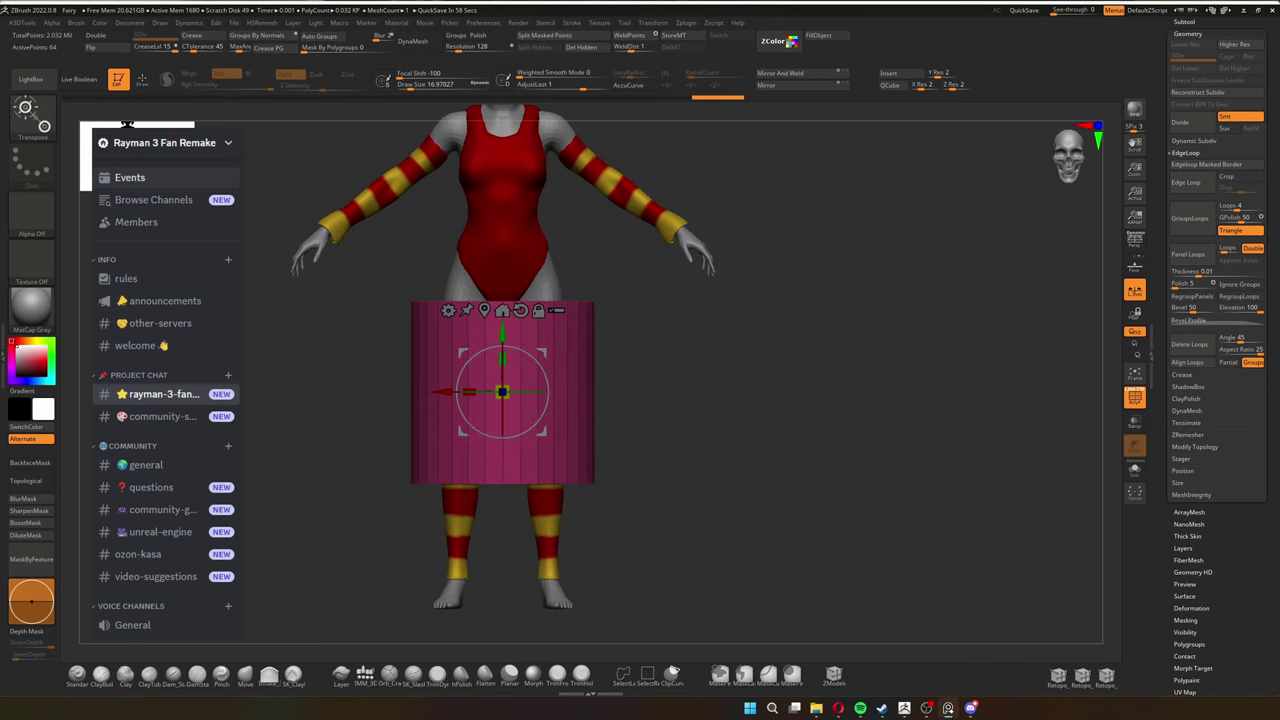
{"action": "left_click_drag", "start_coordinate": [700, 420], "coordinate": [700, 350]}
{"action": "left_click_drag", "start_coordinate": [258, 404], "coordinate": [256, 437], "text": "ctrl"}
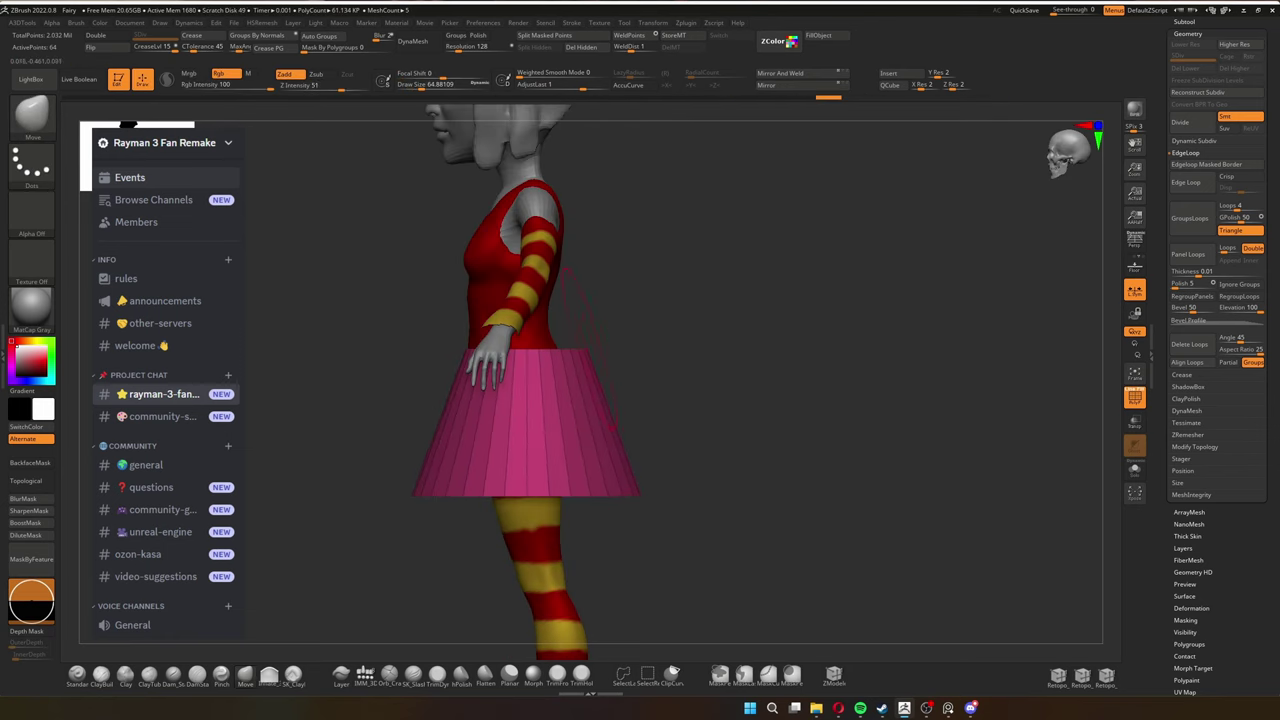
Step: Enable Dynamic Subdiv on the skirt and check it solo and with the whole character
{"action": "mouse_move", "coordinate": [940, 380]}
{"action": "left_mouse_down"}
{"action": "mouse_move", "coordinate": [1020, 380]}
{"action": "mouse_move", "coordinate": [1045, 330]}
{"action": "left_mouse_up"}
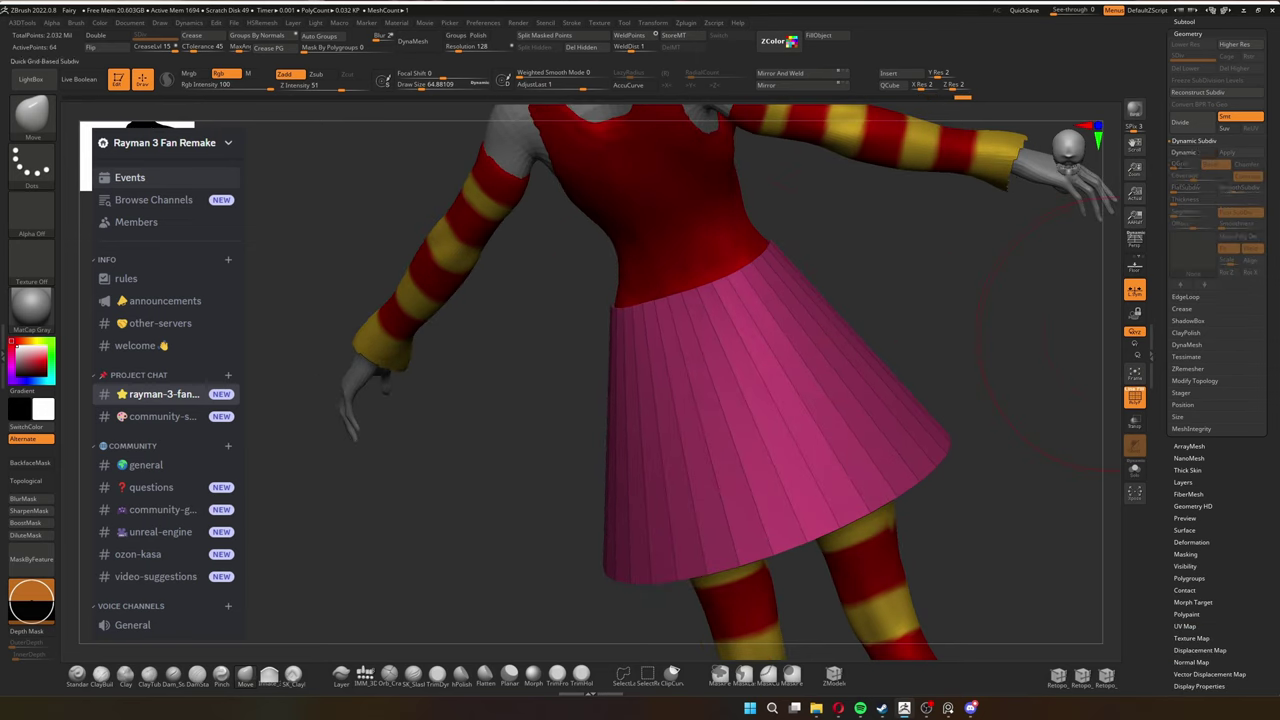
{"action": "left_click", "coordinate": [1184, 152]}
{"action": "left_click_drag", "start_coordinate": [1050, 400], "coordinate": [980, 400]}
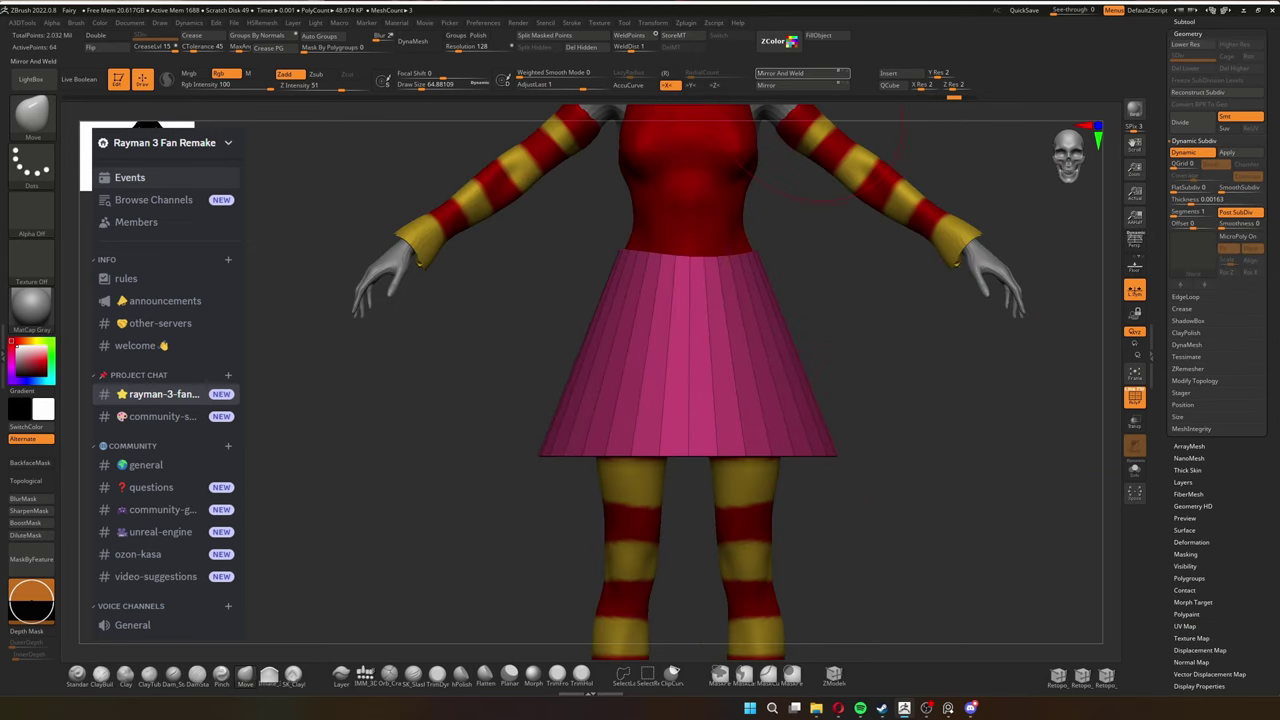
{"action": "left_click", "coordinate": [1134, 470]}
{"action": "key", "text": "s"}
{"action": "left_click_drag", "start_coordinate": [833, 328], "coordinate": [840, 250]}
{"action": "left_click", "coordinate": [1134, 470]}
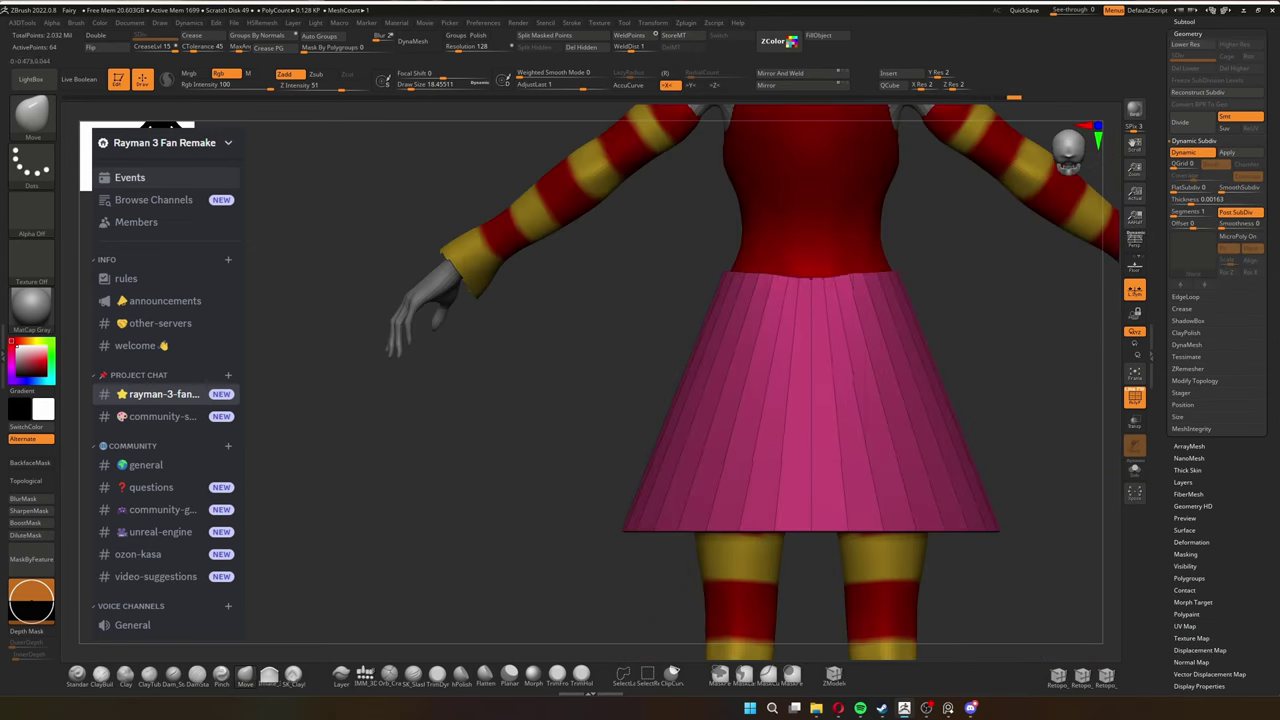
{"action": "left_click_drag", "start_coordinate": [600, 400], "coordinate": [860, 378]}
{"action": "mouse_move", "coordinate": [450, 450]}
{"action": "left_mouse_down"}
{"action": "mouse_move", "coordinate": [470, 500]}
{"action": "mouse_move", "coordinate": [470, 420]}
{"action": "mouse_move", "coordinate": [640, 420]}
{"action": "mouse_move", "coordinate": [560, 430]}
{"action": "mouse_move", "coordinate": [820, 380]}
{"action": "left_mouse_up"}
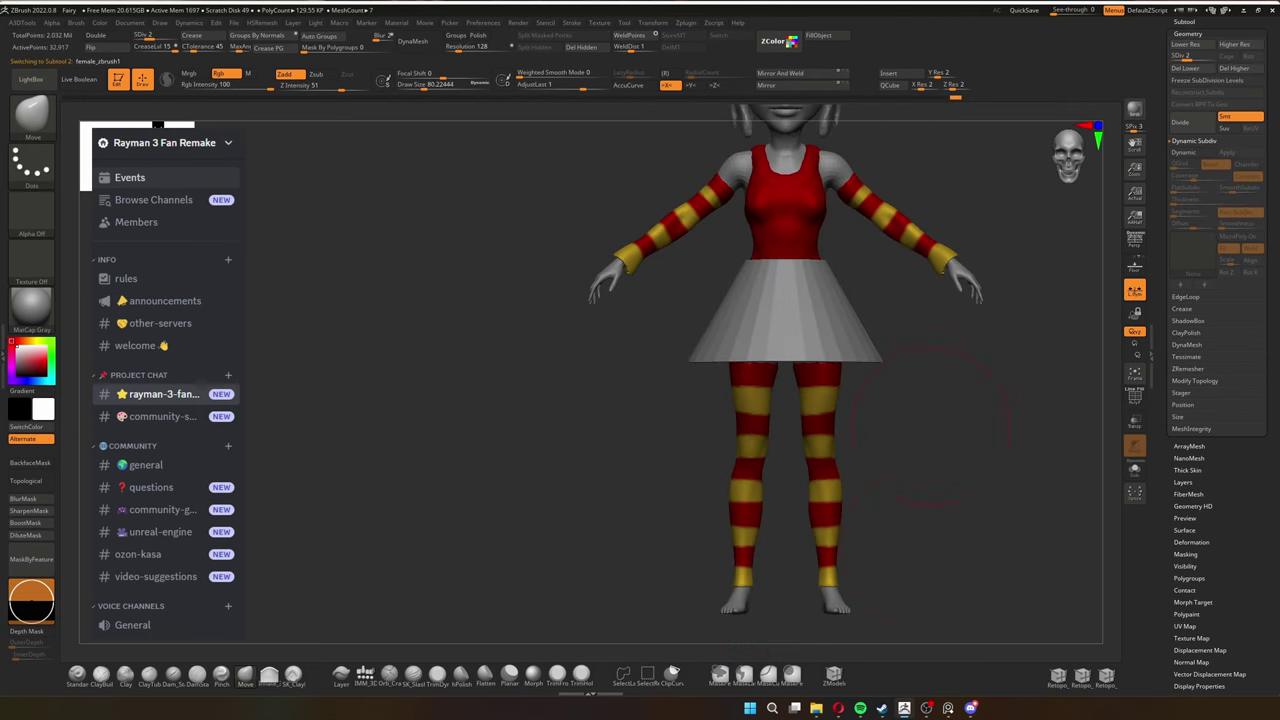
{"action": "left_click", "coordinate": [1134, 470]}
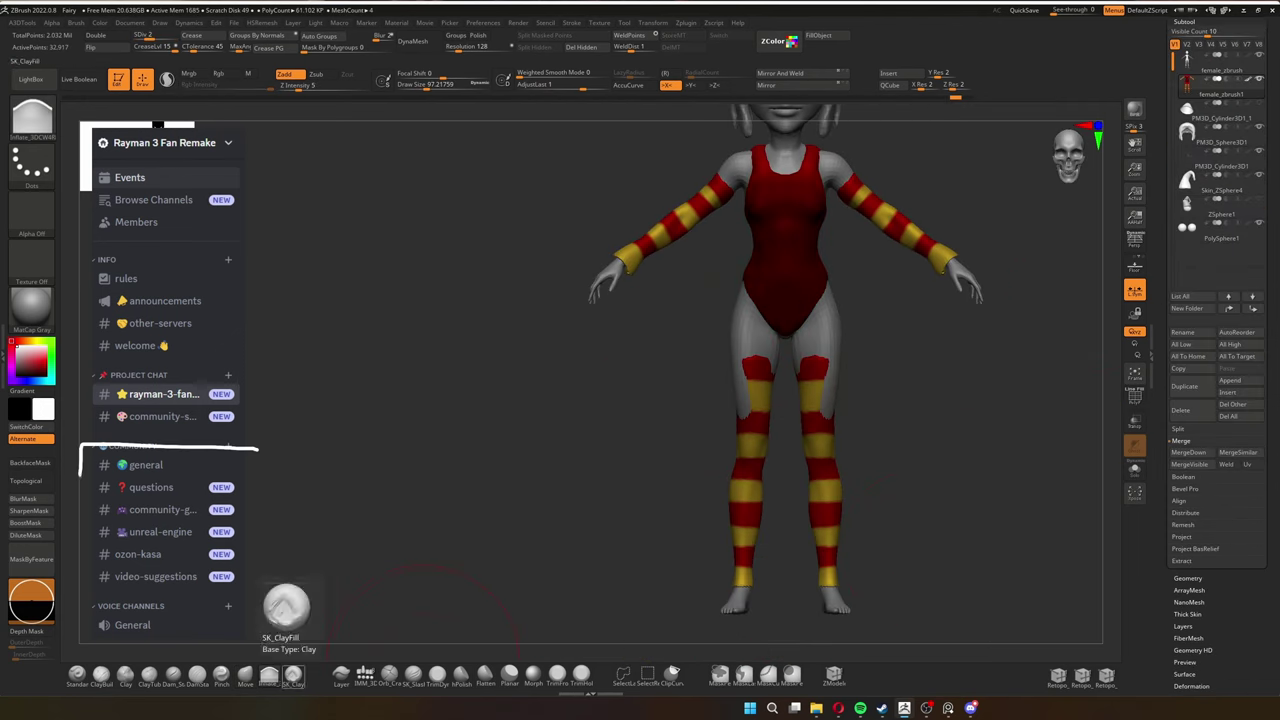
Step: Zoom in on the legs and switch between the ClayBuildup and Move brushes
{"action": "mouse_move", "coordinate": [297, 505]}
{"action": "left_mouse_down"}
{"action": "mouse_move", "coordinate": [320, 540]}
{"action": "mouse_move", "coordinate": [300, 580]}
{"action": "left_mouse_up"}
{"action": "key", "text": "b"}
{"action": "key", "text": "c"}
{"action": "key", "text": "b"}
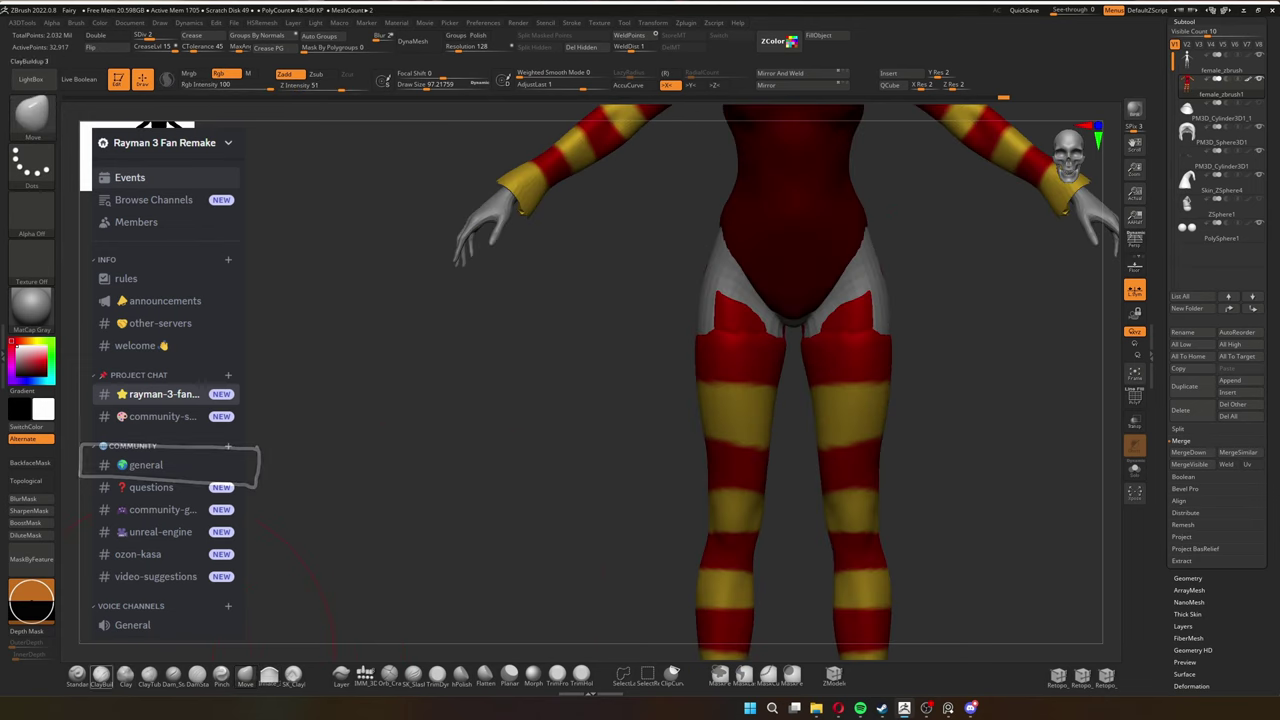
{"action": "mouse_move", "coordinate": [400, 450]}
{"action": "left_mouse_down"}
{"action": "mouse_move", "coordinate": [540, 430]}
{"action": "mouse_move", "coordinate": [660, 360]}
{"action": "left_mouse_up"}
{"action": "key", "text": "b"}
{"action": "key", "text": "m"}
{"action": "key", "text": "v"}
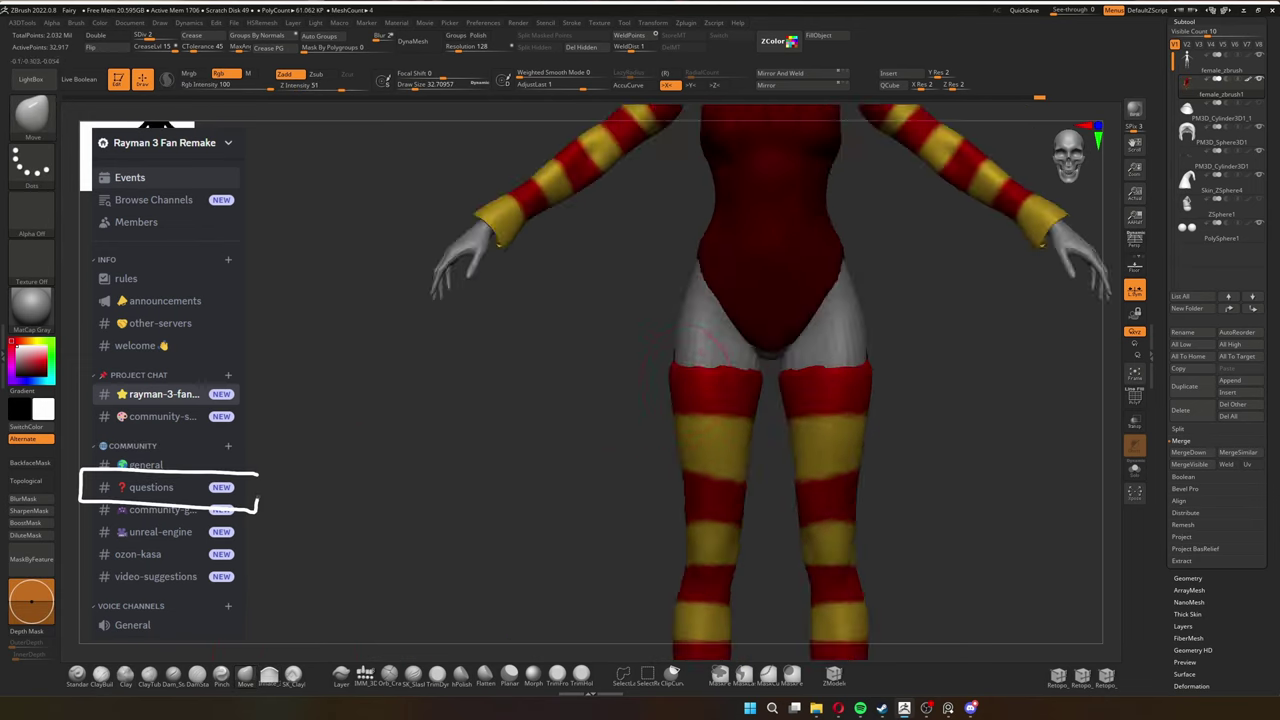
{"action": "left_click_drag", "start_coordinate": [900, 380], "coordinate": [1000, 370]}
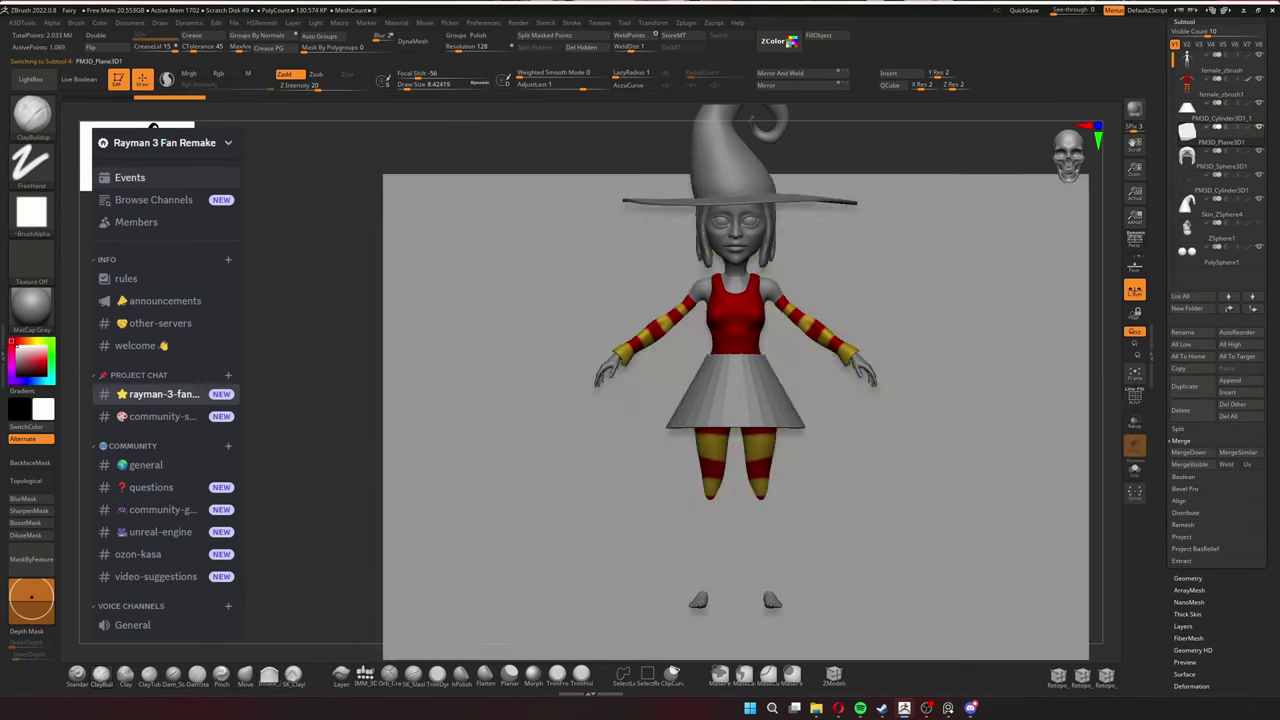
{"action": "key", "text": "w"}
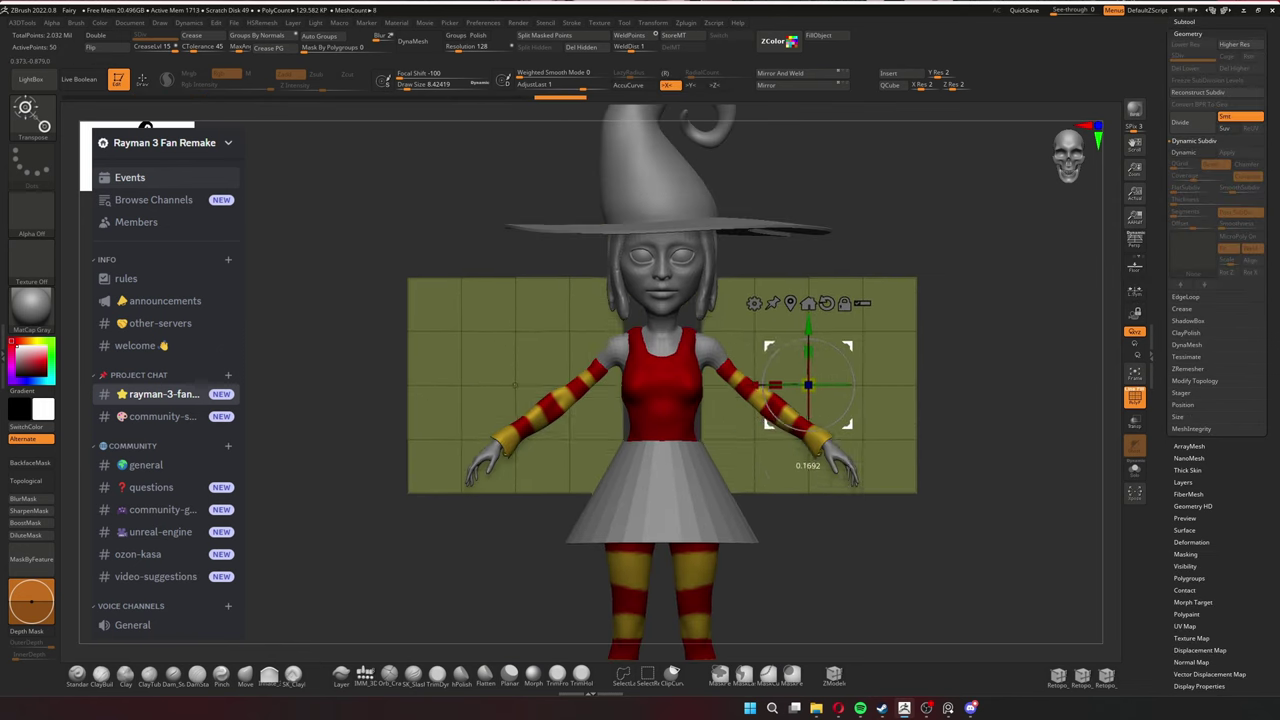
Step: Squash the plane into a thin strip and view the wings from behind
{"action": "left_click_drag", "start_coordinate": [795, 446], "coordinate": [795, 420]}
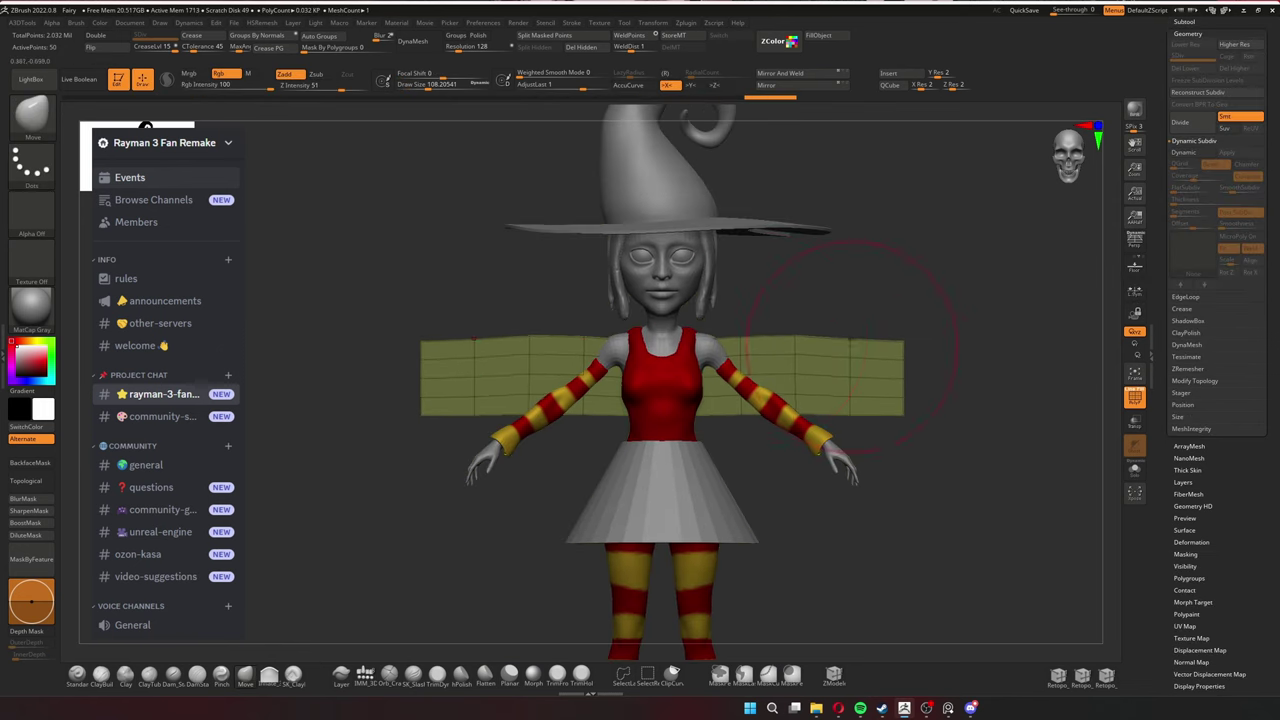
{"action": "key", "text": "s"}
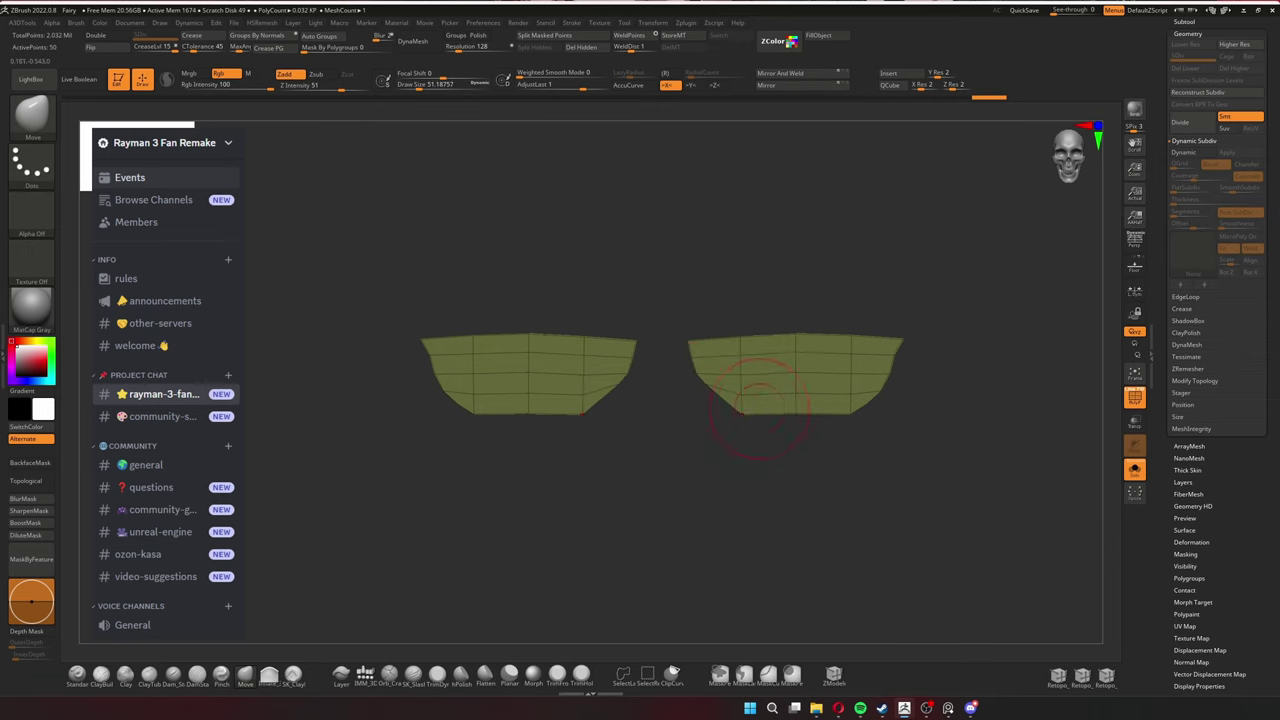
{"action": "key", "text": "s"}
{"action": "key", "text": "w"}
{"action": "mouse_move", "coordinate": [950, 500]}
{"action": "left_mouse_down"}
{"action": "mouse_move", "coordinate": [950, 600]}
{"action": "mouse_move", "coordinate": [800, 580]}
{"action": "mouse_move", "coordinate": [700, 450]}
{"action": "mouse_move", "coordinate": [700, 420]}
{"action": "left_mouse_up"}
Step: Group the parts into a new subtool folder and refine the wings with Move
{"action": "left_click", "coordinate": [1184, 21]}
{"action": "left_click", "coordinate": [1185, 308]}
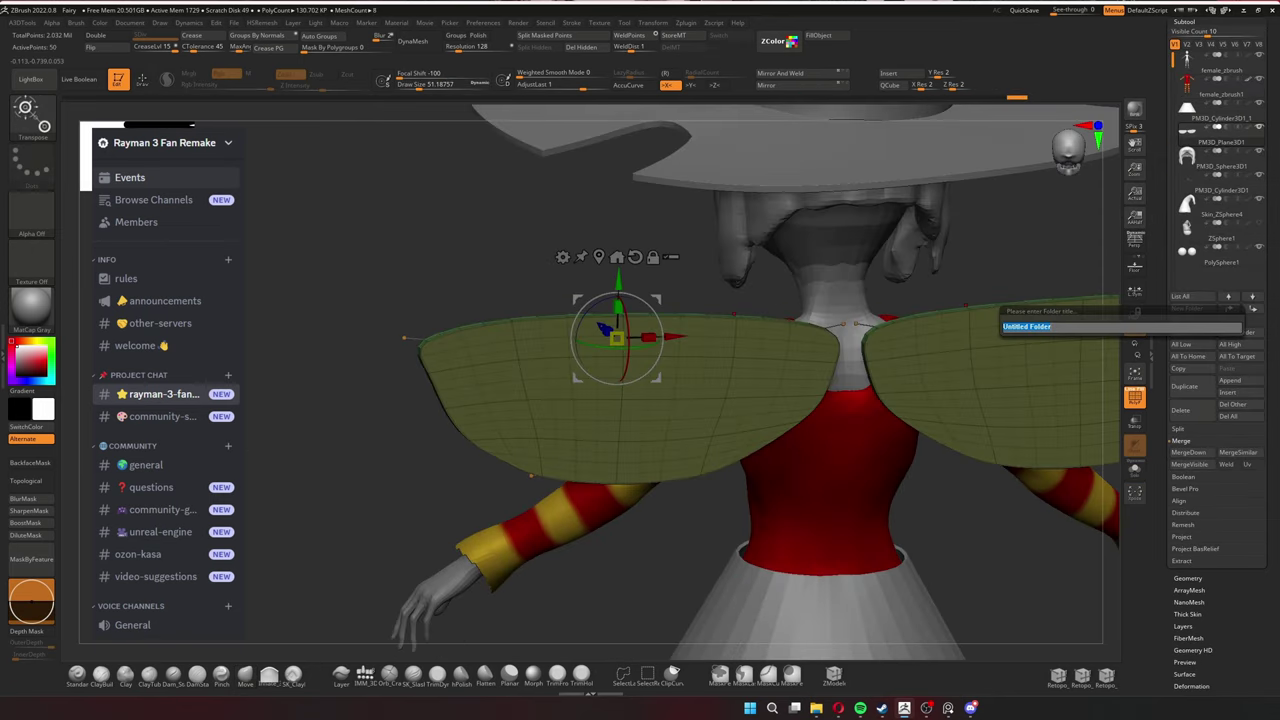
{"action": "key", "text": "q"}
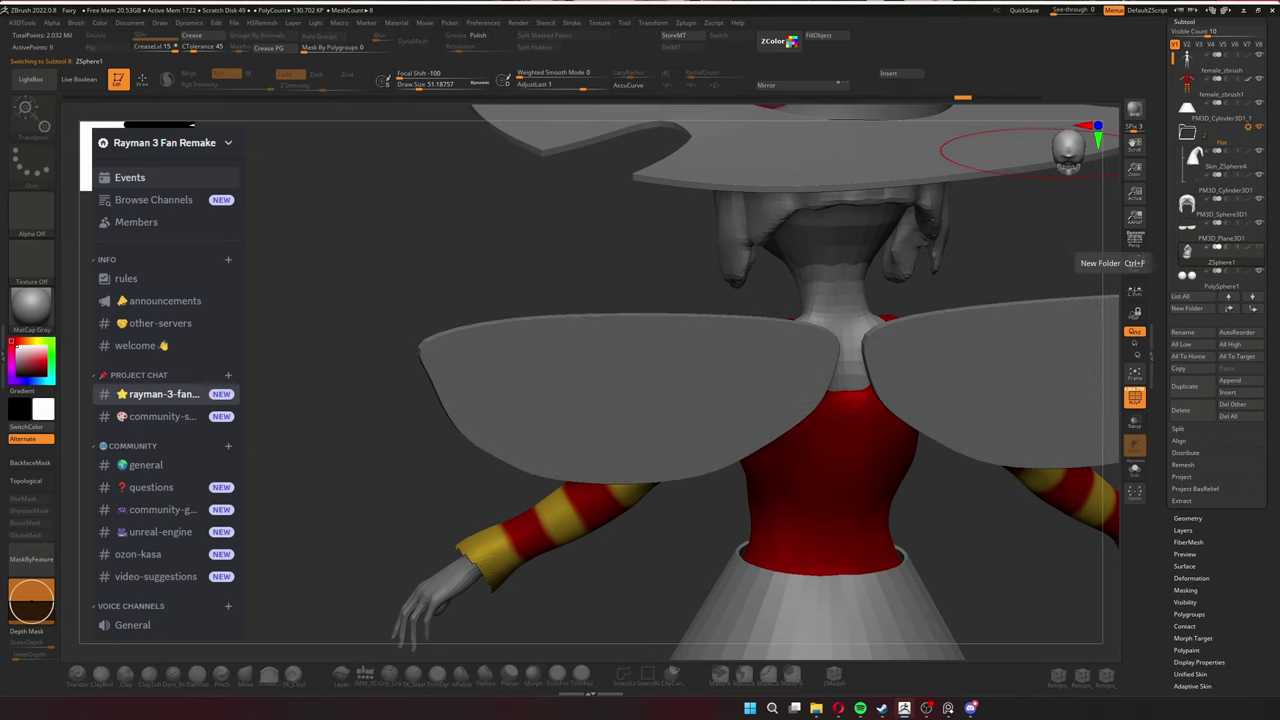
{"action": "key", "text": "w"}
{"action": "mouse_move", "coordinate": [900, 300]}
{"action": "left_mouse_down"}
{"action": "mouse_move", "coordinate": [900, 420]}
{"action": "mouse_move", "coordinate": [900, 330]}
{"action": "mouse_move", "coordinate": [840, 300]}
{"action": "mouse_move", "coordinate": [778, 240]}
{"action": "mouse_move", "coordinate": [800, 330]}
{"action": "mouse_move", "coordinate": [790, 380]}
{"action": "mouse_move", "coordinate": [760, 405]}
{"action": "left_mouse_up"}
{"action": "key", "text": "q"}
{"action": "key", "text": "space"}
{"action": "key", "text": "s"}
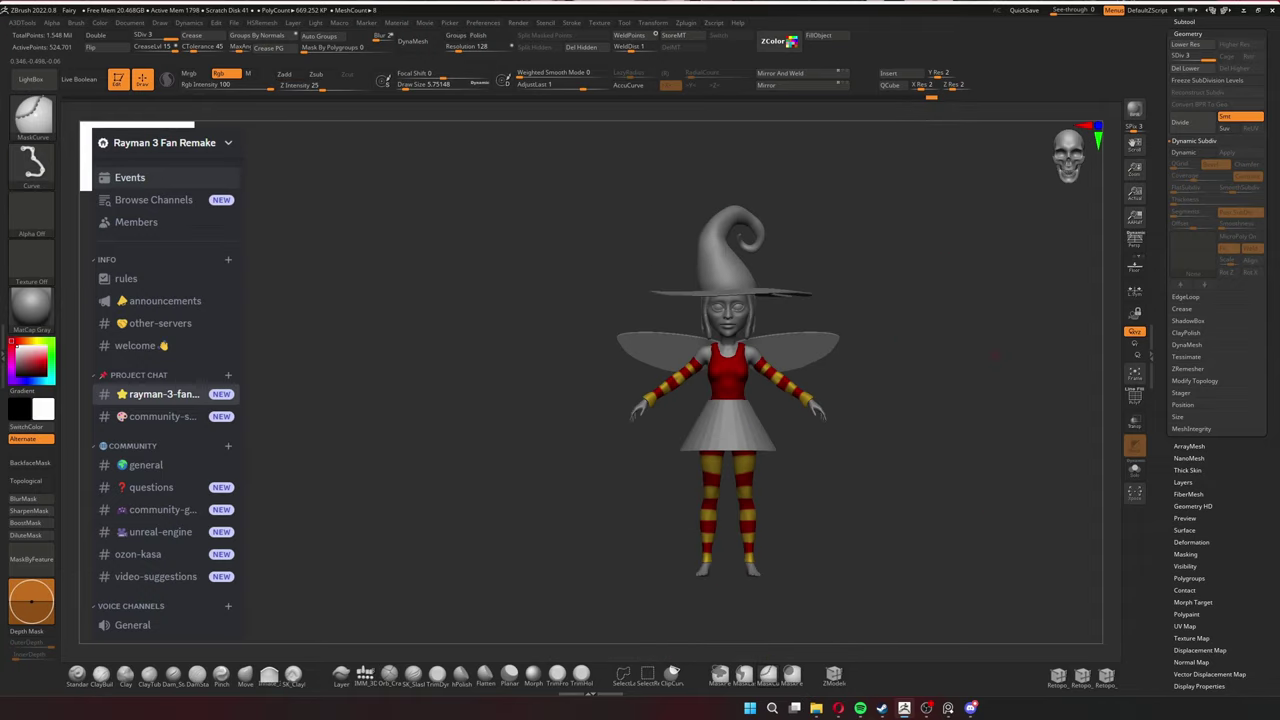
Step: Zoom the view back in on the character's torso
{"action": "right_click_drag", "start_coordinate": [678, 354], "coordinate": [907, 566], "text": "ctrl"}
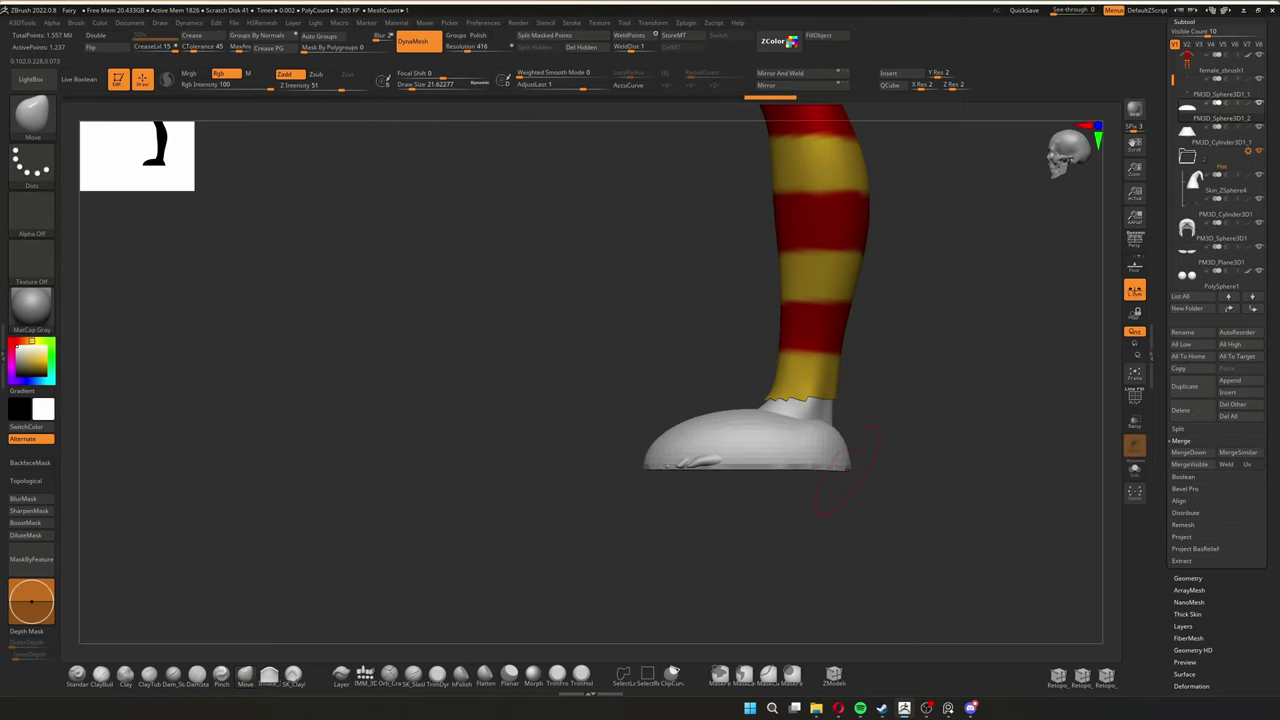
{"action": "key", "text": "s"}
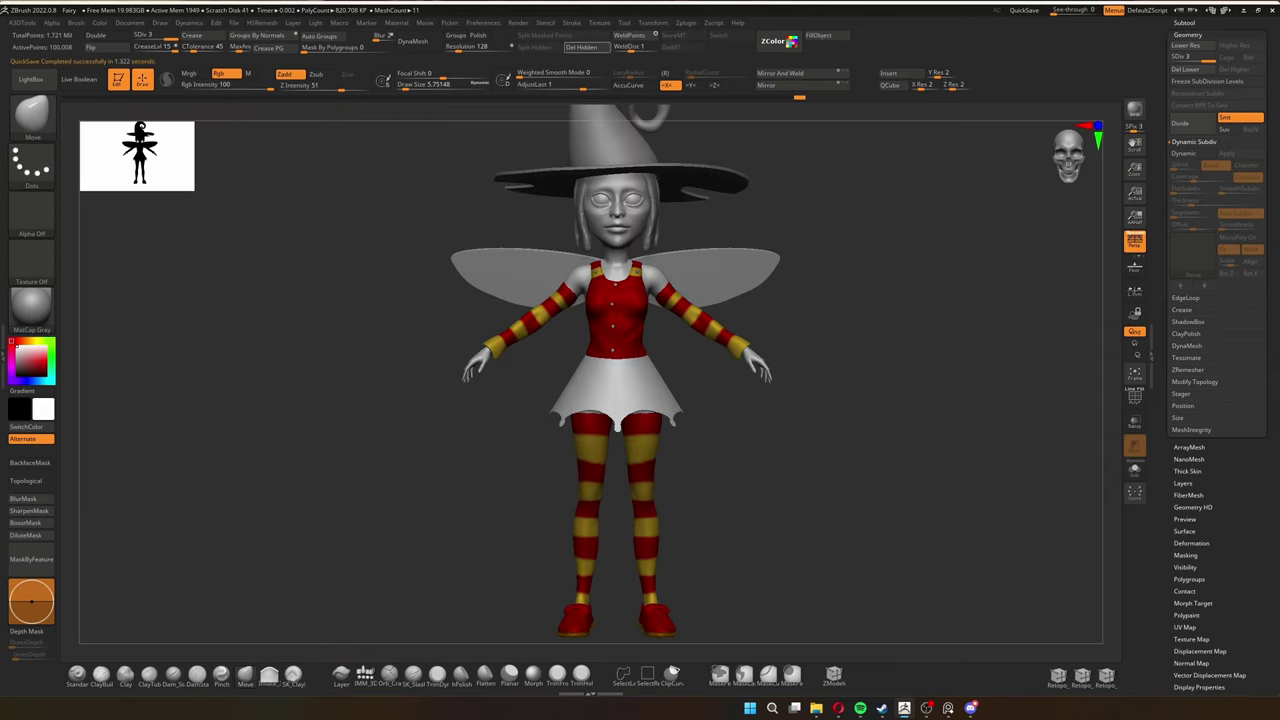
Step: Fill the centre diamond of the yellow skirt red, checking the diamond ring from several angles
{"action": "mouse_move", "coordinate": [640, 400]}
{"action": "left_mouse_down"}
{"action": "mouse_move", "coordinate": [660, 420]}
{"action": "mouse_move", "coordinate": [698, 425]}
{"action": "mouse_move", "coordinate": [487, 495]}
{"action": "mouse_move", "coordinate": [600, 480]}
{"action": "mouse_move", "coordinate": [514, 457]}
{"action": "left_mouse_up"}
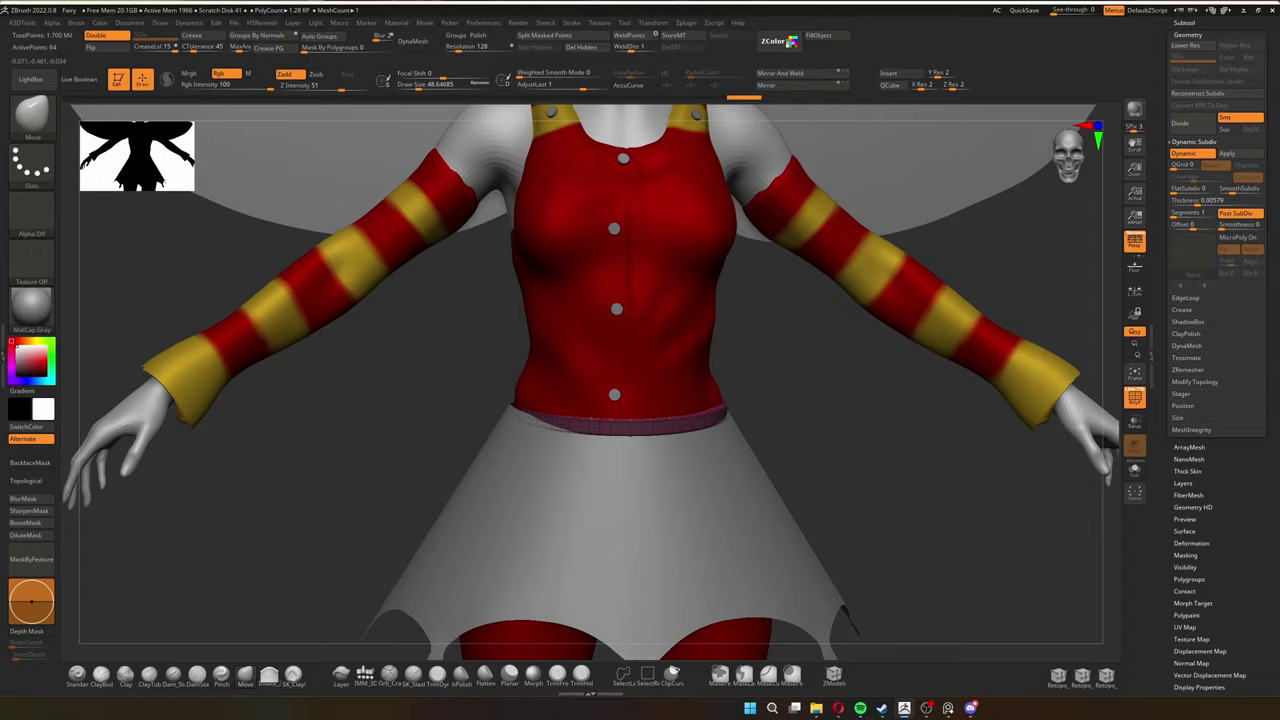
{"action": "left_click_drag", "start_coordinate": [350, 560], "coordinate": [575, 456]}
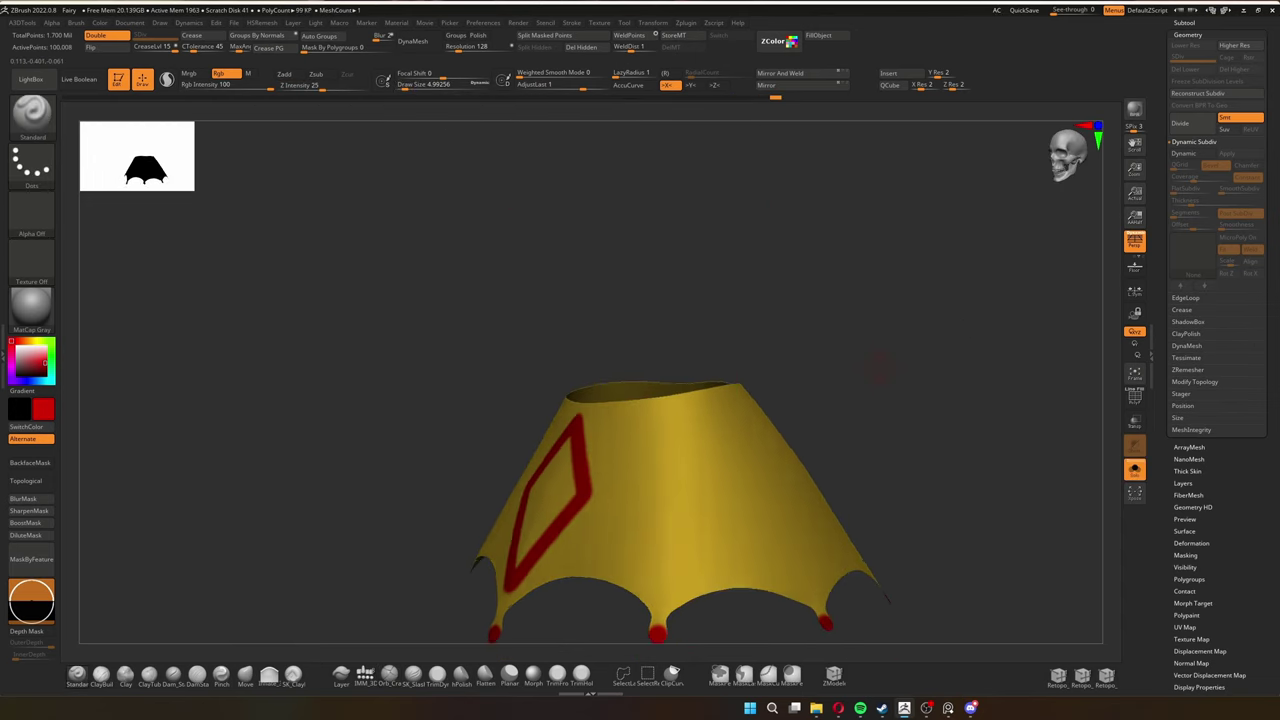
{"action": "right_click_drag", "start_coordinate": [682, 489], "coordinate": [708, 362]}
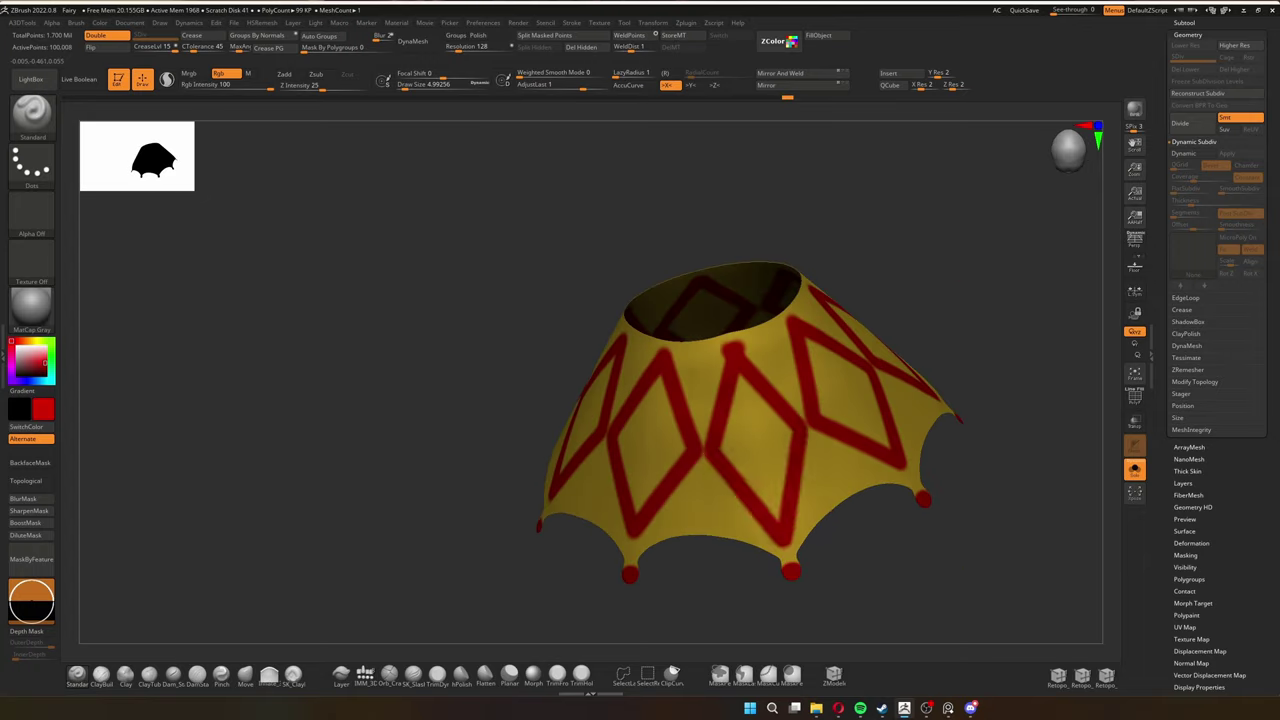
{"action": "right_click_drag", "start_coordinate": [656, 400], "coordinate": [560, 300]}
{"action": "right_click_drag", "start_coordinate": [517, 430], "coordinate": [700, 400]}
Step: Show the whole fairy again, frame and zoom her, and tilt the view down onto the hat
{"action": "key", "text": "ctrl+shift+alt+s"}
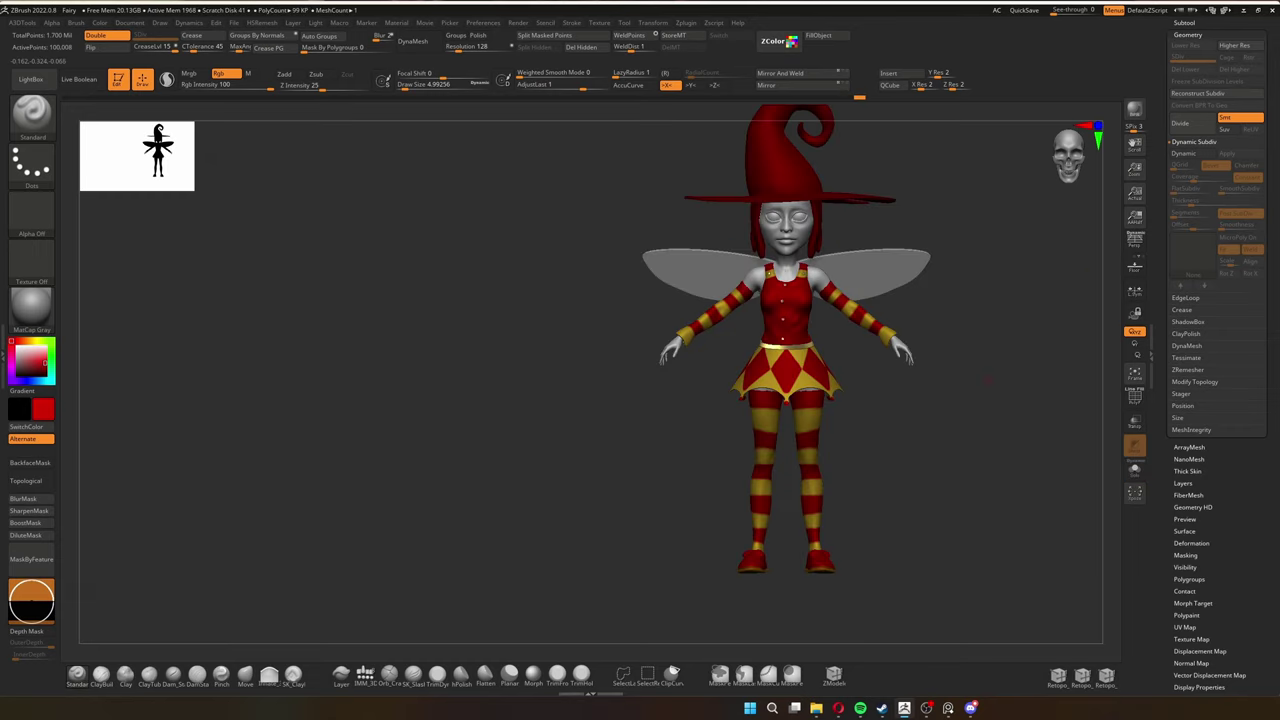
{"action": "scroll", "coordinate": [770, 404], "scroll_direction": "up", "scroll_amount": 3}
{"action": "right_click_drag", "start_coordinate": [700, 400], "coordinate": [500, 380]}
{"action": "key", "text": "f"}
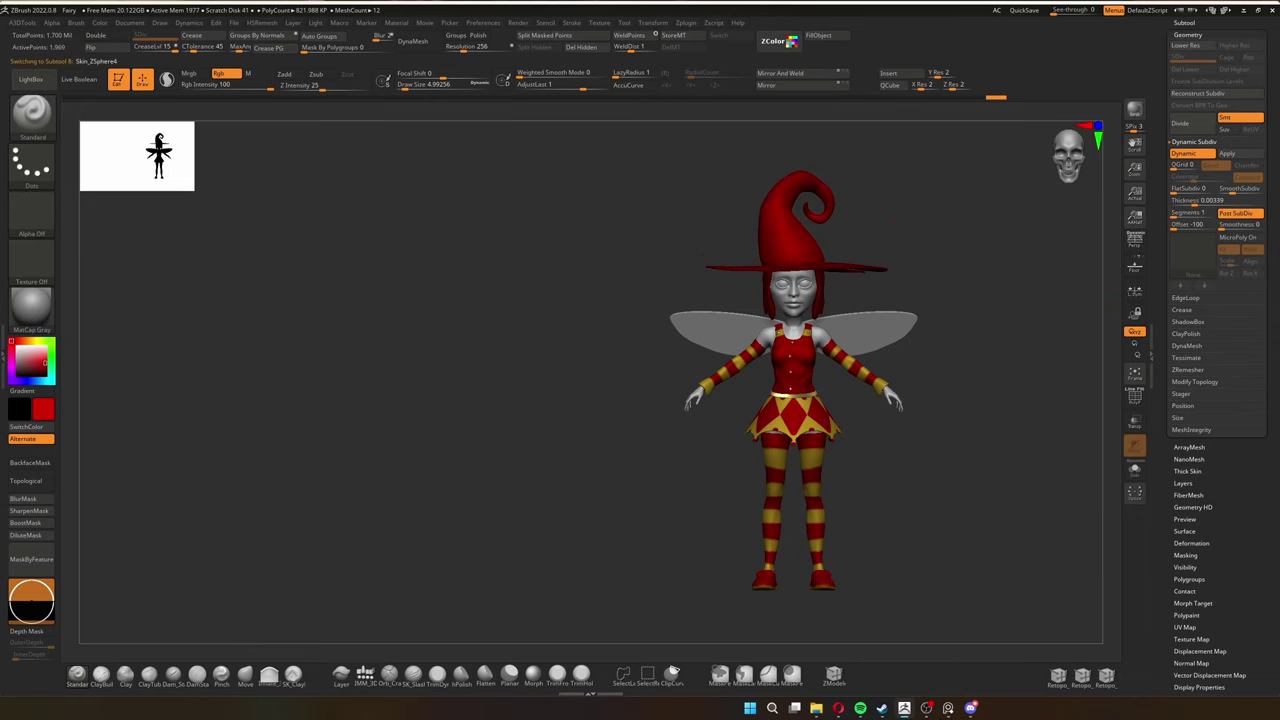
{"action": "scroll", "coordinate": [753, 415], "scroll_direction": "up", "scroll_amount": 2}
{"action": "scroll", "coordinate": [753, 415], "scroll_direction": "up", "scroll_amount": 2}
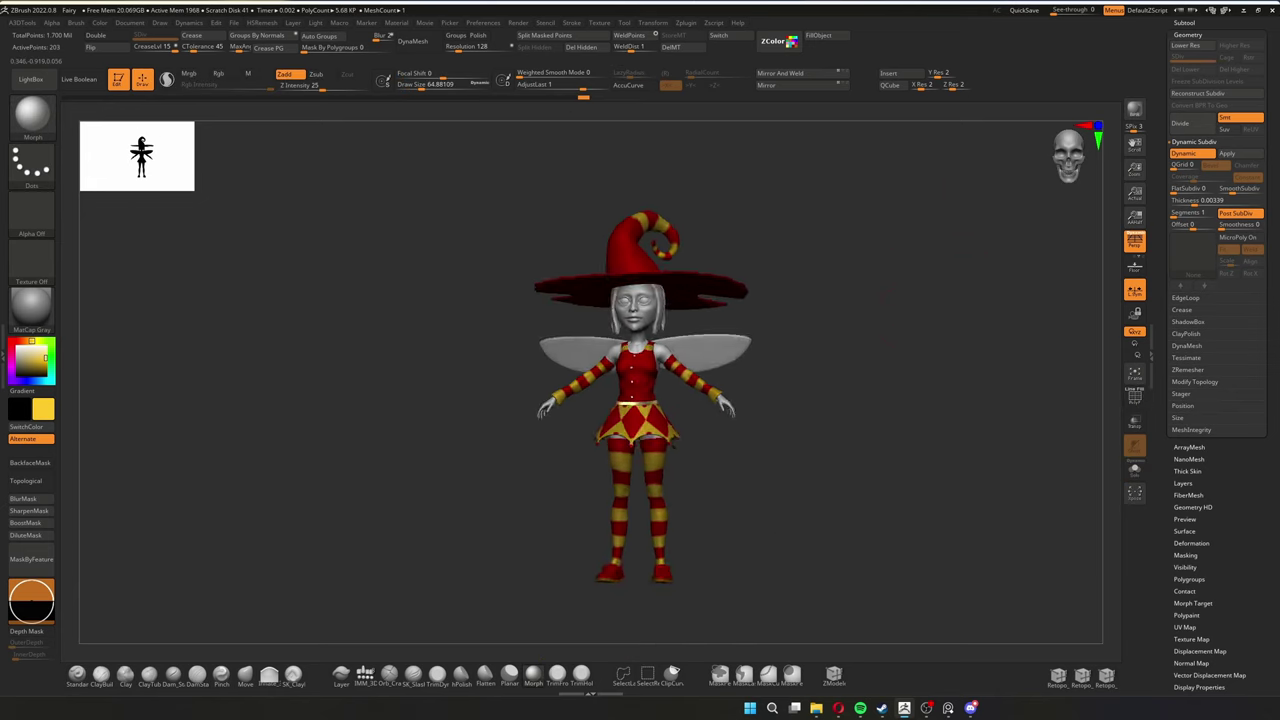
{"action": "right_click_drag", "start_coordinate": [737, 345], "coordinate": [916, 306]}
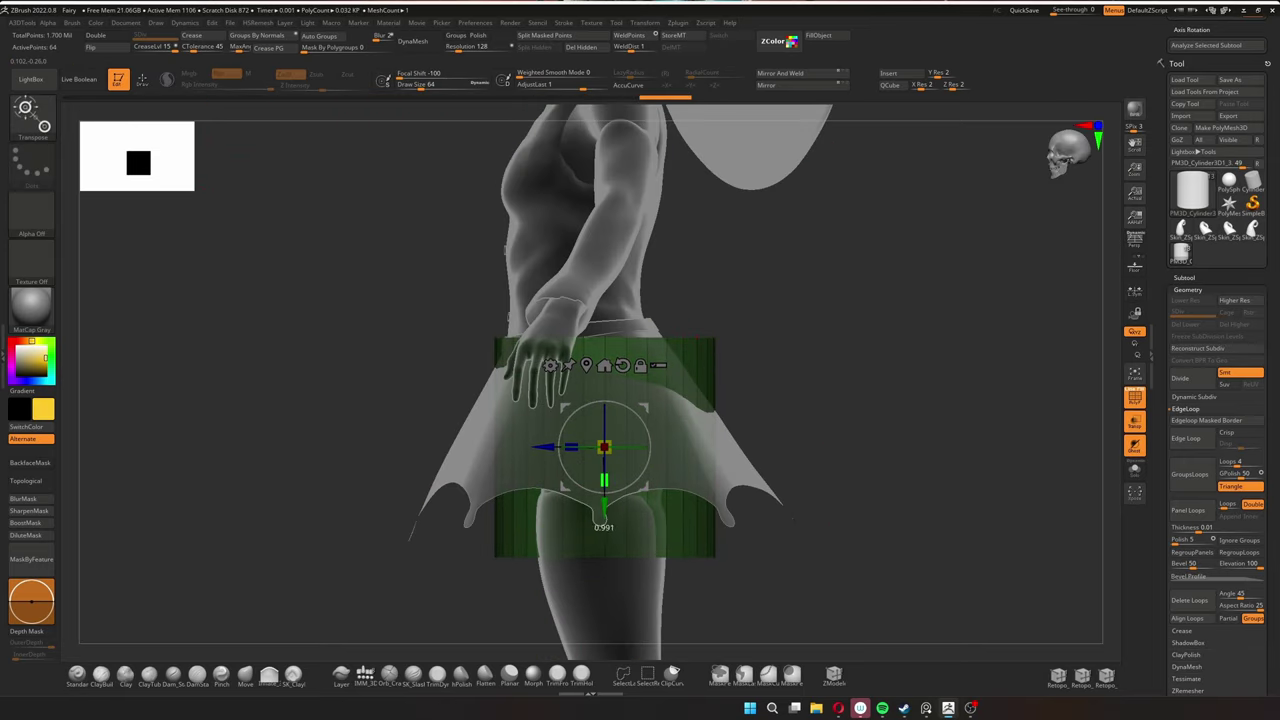
Step: Leave transform mode, orbit to the side, and scrub the undo history back to an earlier state
{"action": "key", "text": "q"}
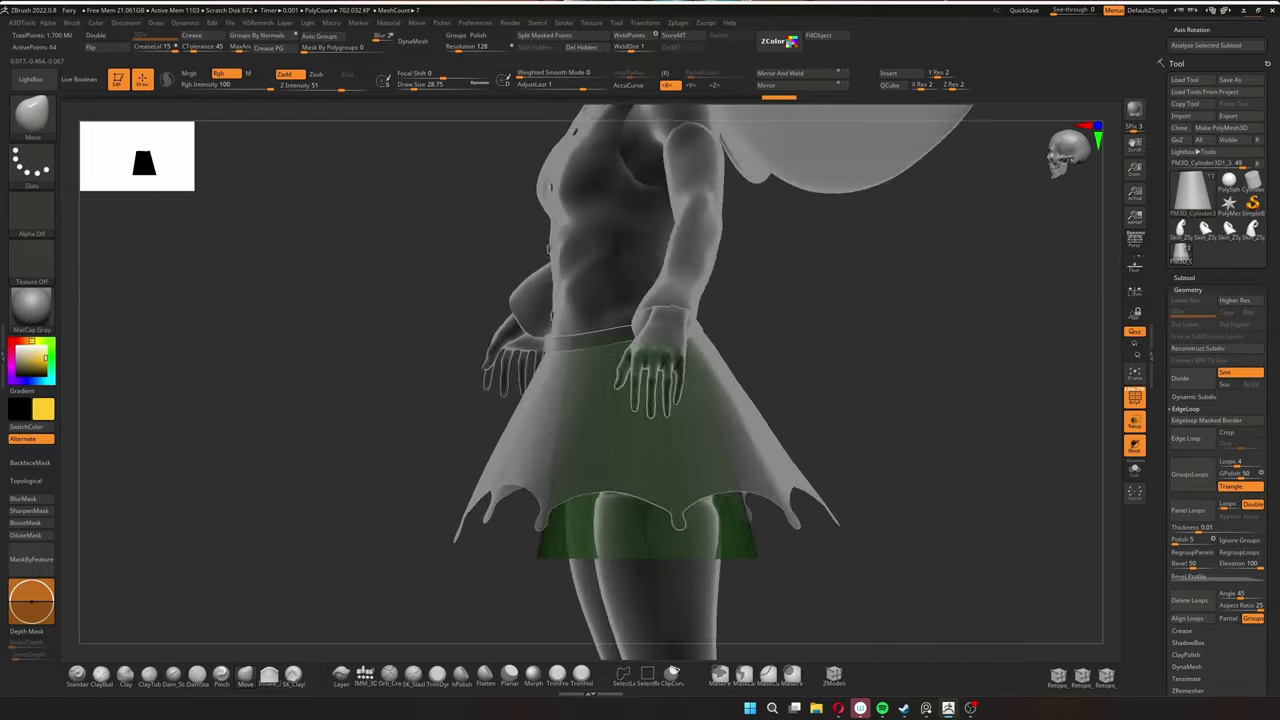
{"action": "left_click_drag", "start_coordinate": [700, 300], "coordinate": [790, 302]}
{"action": "left_click_drag", "start_coordinate": [884, 97], "coordinate": [1058, 97]}
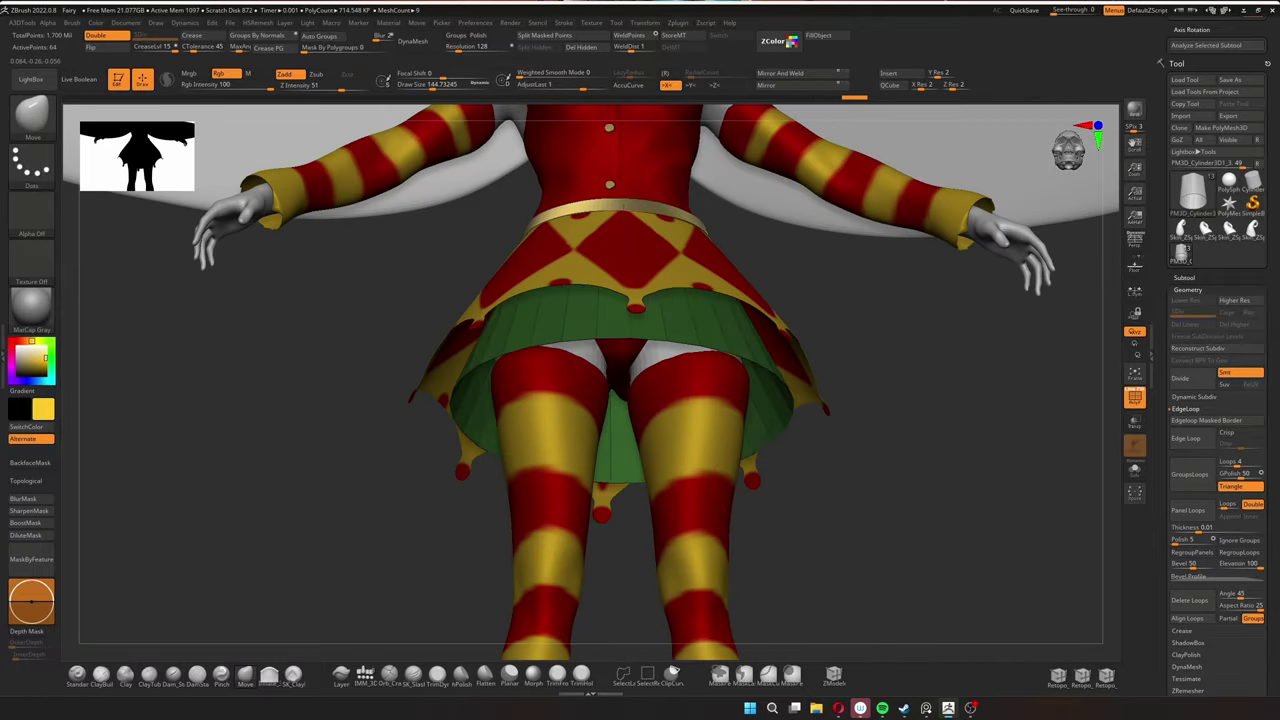
{"action": "mouse_move", "coordinate": [855, 97]}
{"action": "left_mouse_down"}
{"action": "mouse_move", "coordinate": [1062, 97]}
{"action": "mouse_move", "coordinate": [912, 97]}
{"action": "left_mouse_up"}
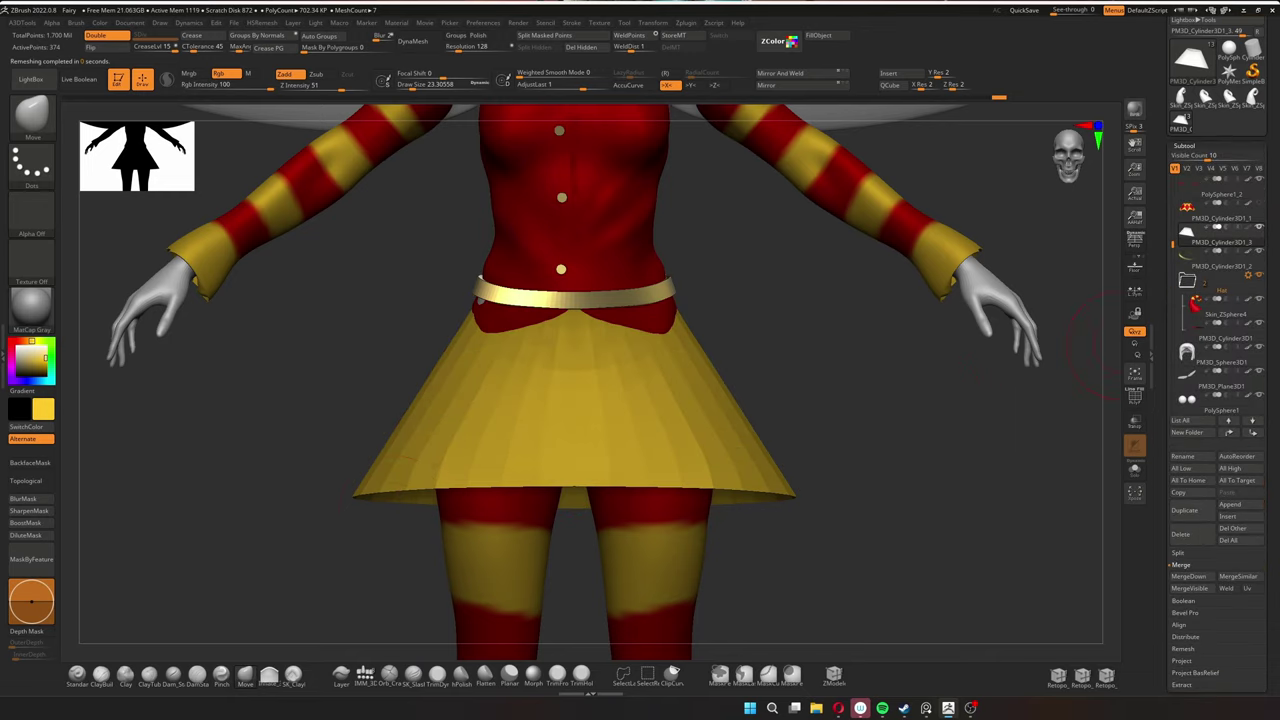
Step: Orbit and zoom around the fairy's skirt from all sides, then select the underskirt subtool
{"action": "left_click_drag", "start_coordinate": [480, 340], "coordinate": [690, 320]}
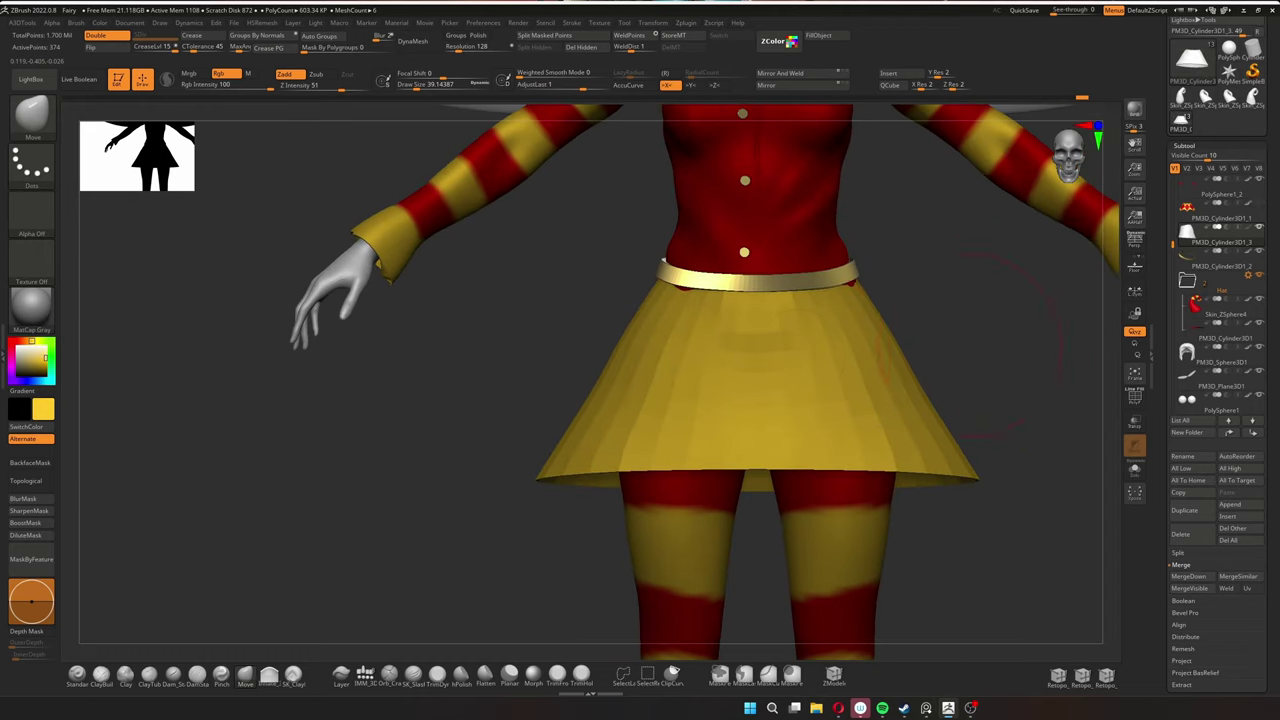
{"action": "mouse_move", "coordinate": [811, 366]}
{"action": "left_mouse_down"}
{"action": "mouse_move", "coordinate": [650, 425]}
{"action": "mouse_move", "coordinate": [625, 410]}
{"action": "mouse_move", "coordinate": [640, 395]}
{"action": "mouse_move", "coordinate": [580, 385]}
{"action": "mouse_move", "coordinate": [1062, 395]}
{"action": "mouse_move", "coordinate": [740, 280]}
{"action": "left_mouse_up"}
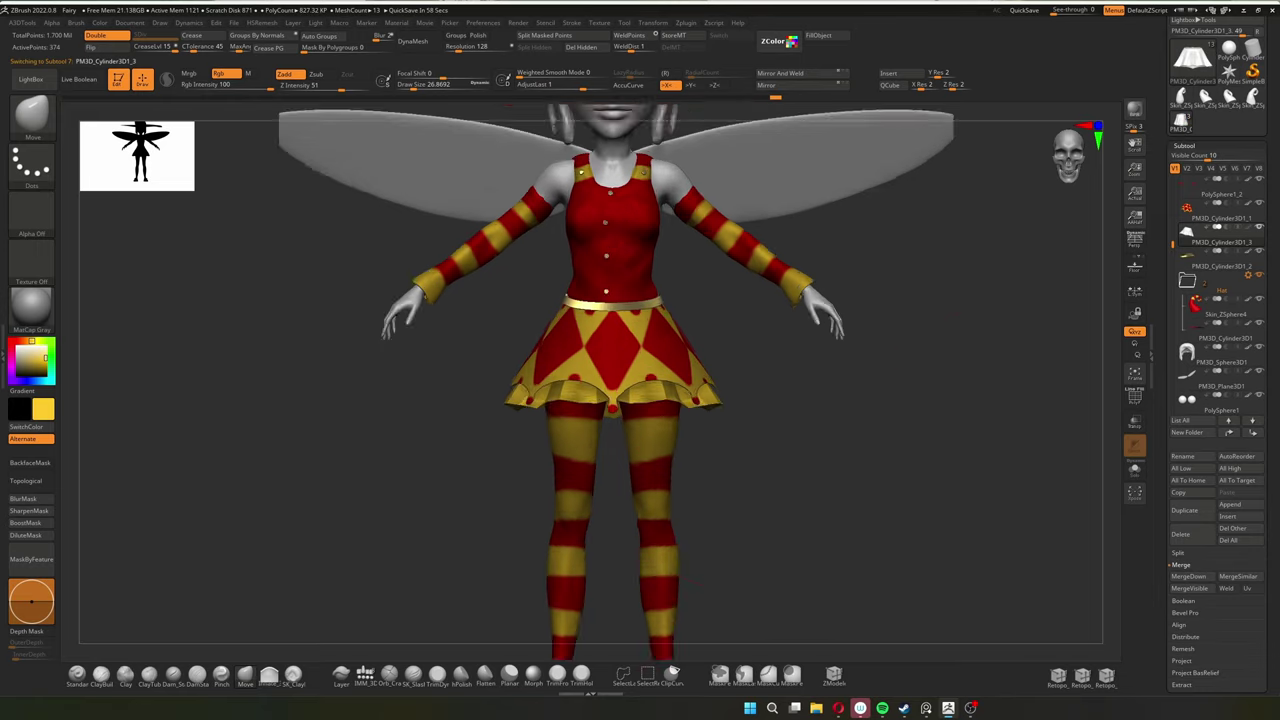
{"action": "left_click_drag", "start_coordinate": [740, 500], "coordinate": [743, 457]}
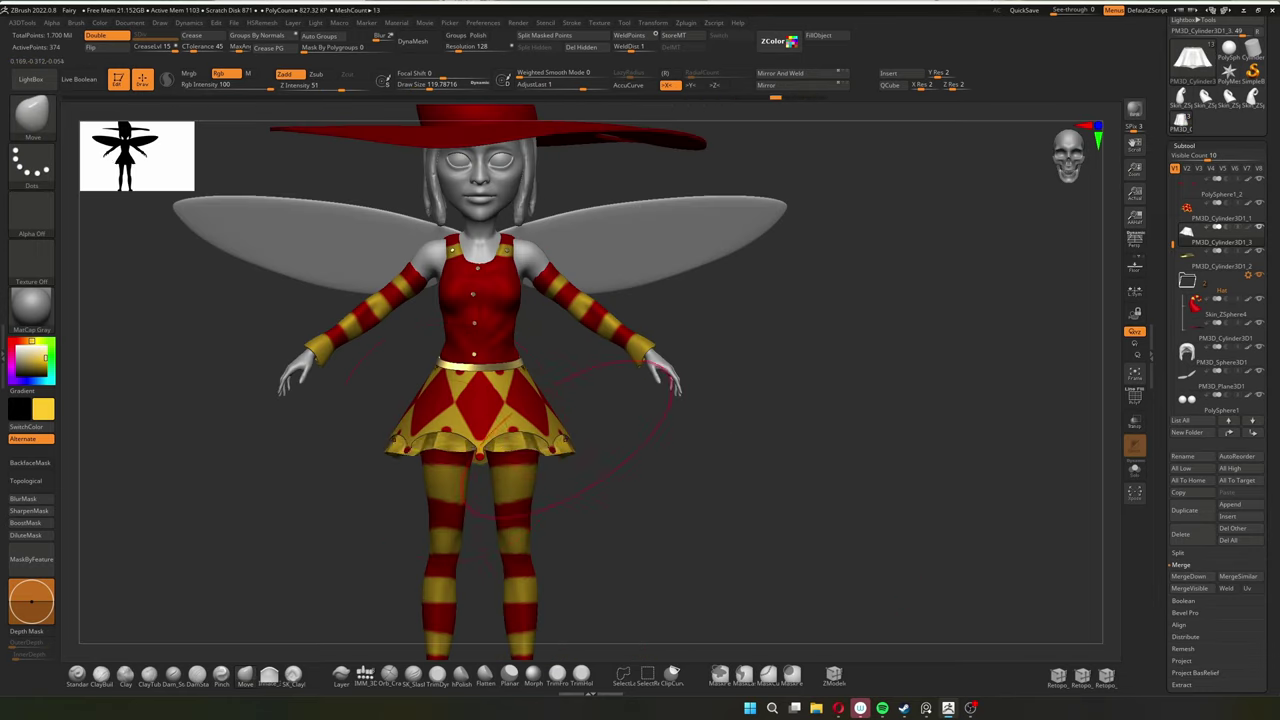
{"action": "left_click_drag", "start_coordinate": [572, 436], "coordinate": [480, 460]}
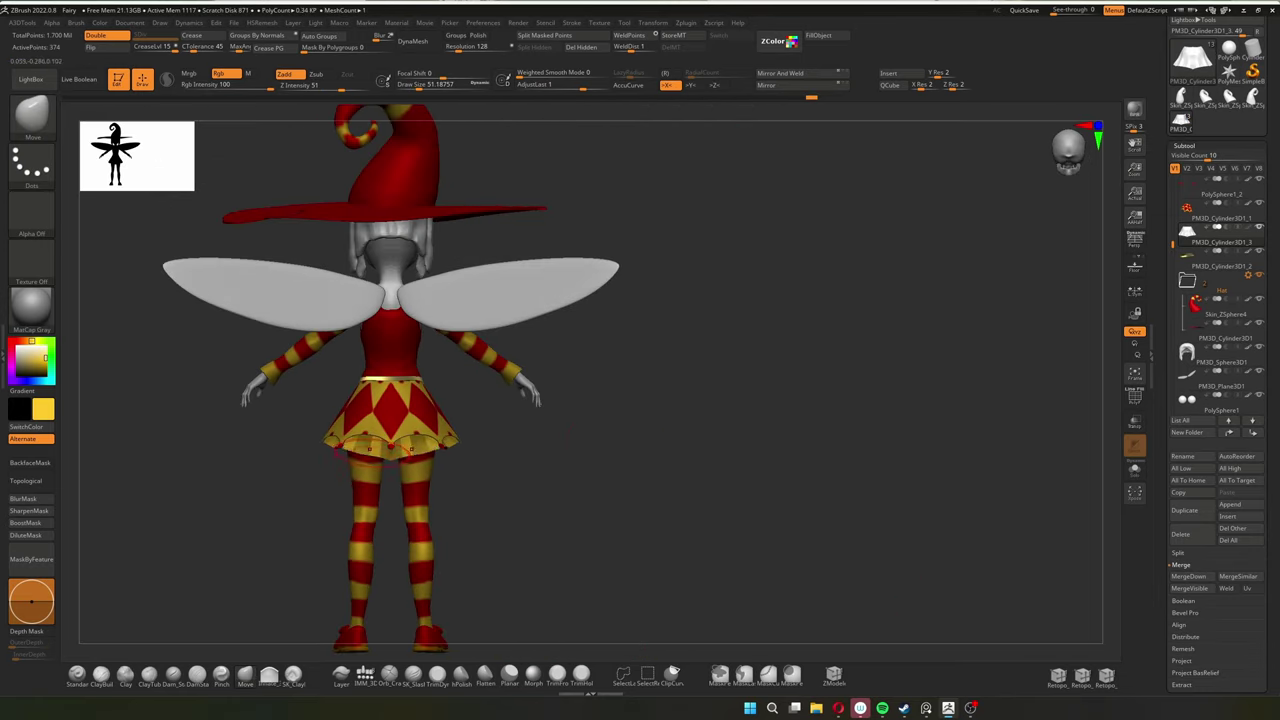
{"action": "left_click_drag", "start_coordinate": [370, 445], "coordinate": [905, 465]}
{"action": "left_click", "coordinate": [415, 525], "text": "alt"}
Step: Solo the underskirt, inspect it from below, then zoom out and frame the whole figure
{"action": "key", "text": "s"}
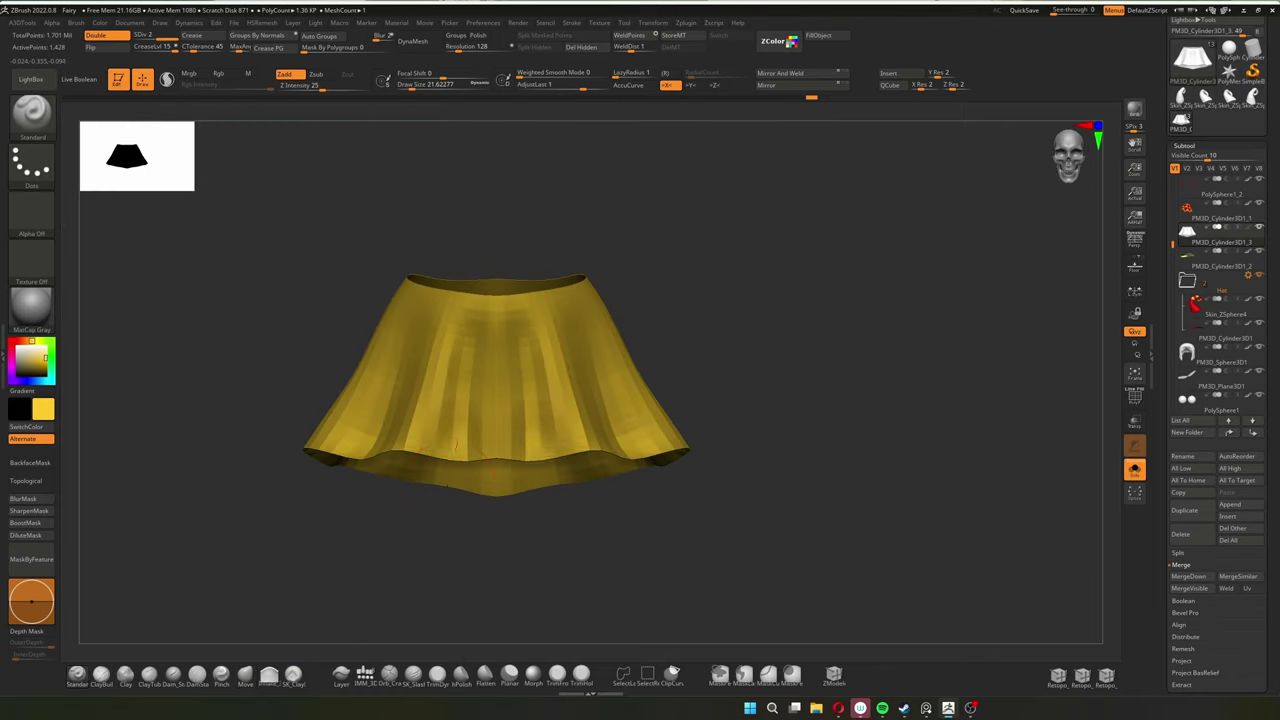
{"action": "mouse_move", "coordinate": [462, 330]}
{"action": "left_mouse_down"}
{"action": "mouse_move", "coordinate": [664, 275]}
{"action": "mouse_move", "coordinate": [625, 387]}
{"action": "left_mouse_up"}
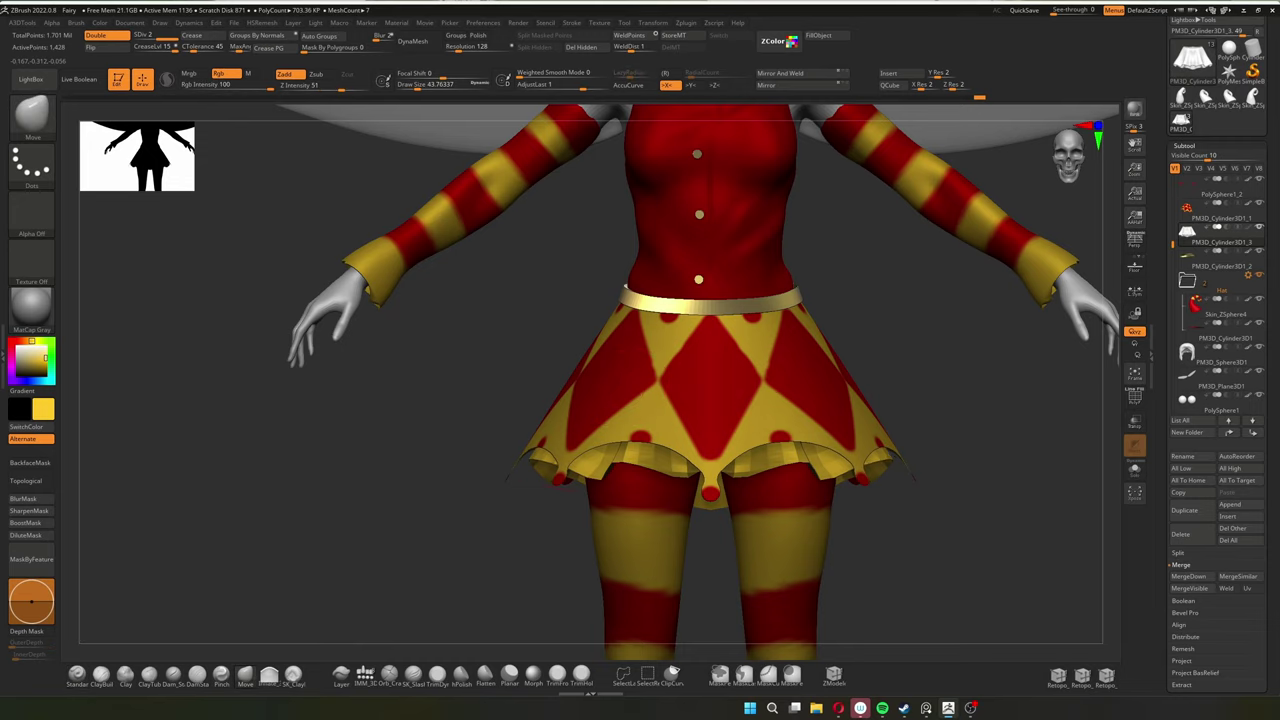
{"action": "left_click_drag", "start_coordinate": [880, 460], "coordinate": [880, 290]}
{"action": "key", "text": "f"}
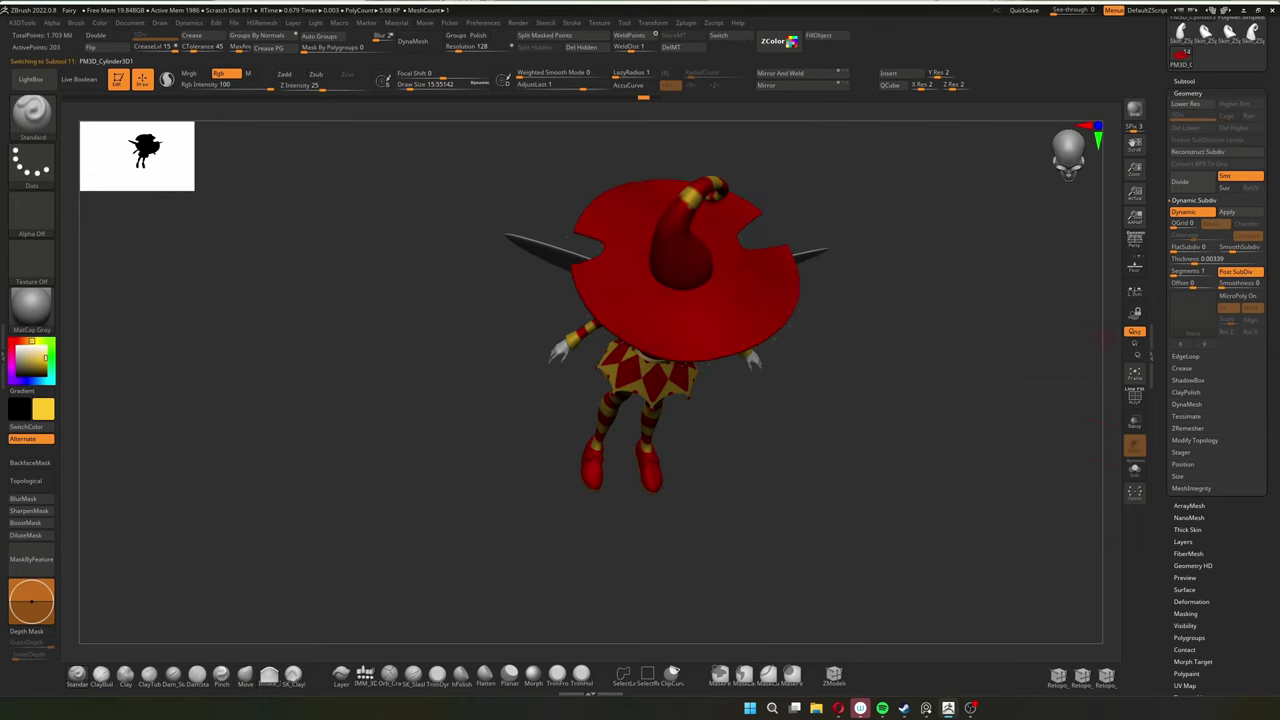
Step: Turn the fairy's model to face forward
{"action": "left_click_drag", "start_coordinate": [900, 400], "coordinate": [880, 375]}
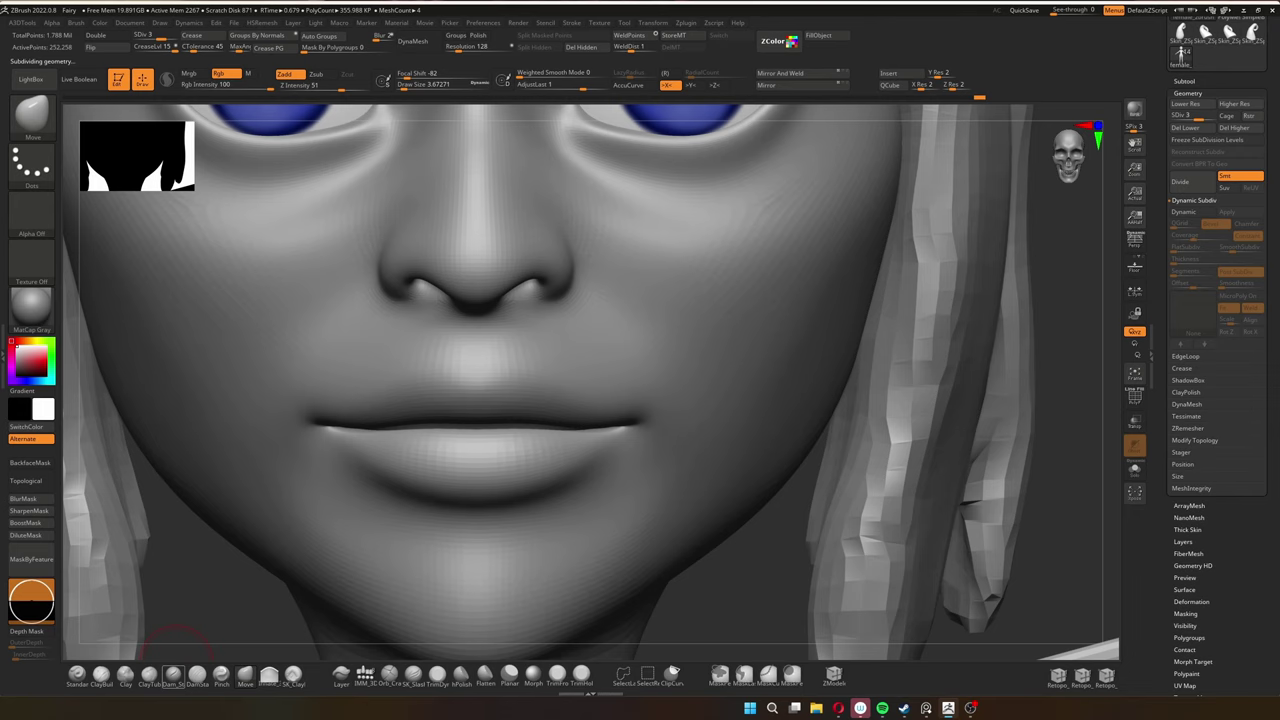
Step: Switch to the ClayBuildup brush and open its settings to reset it
{"action": "key", "text": "b"}
{"action": "key", "text": "c"}
{"action": "key", "text": "b"}
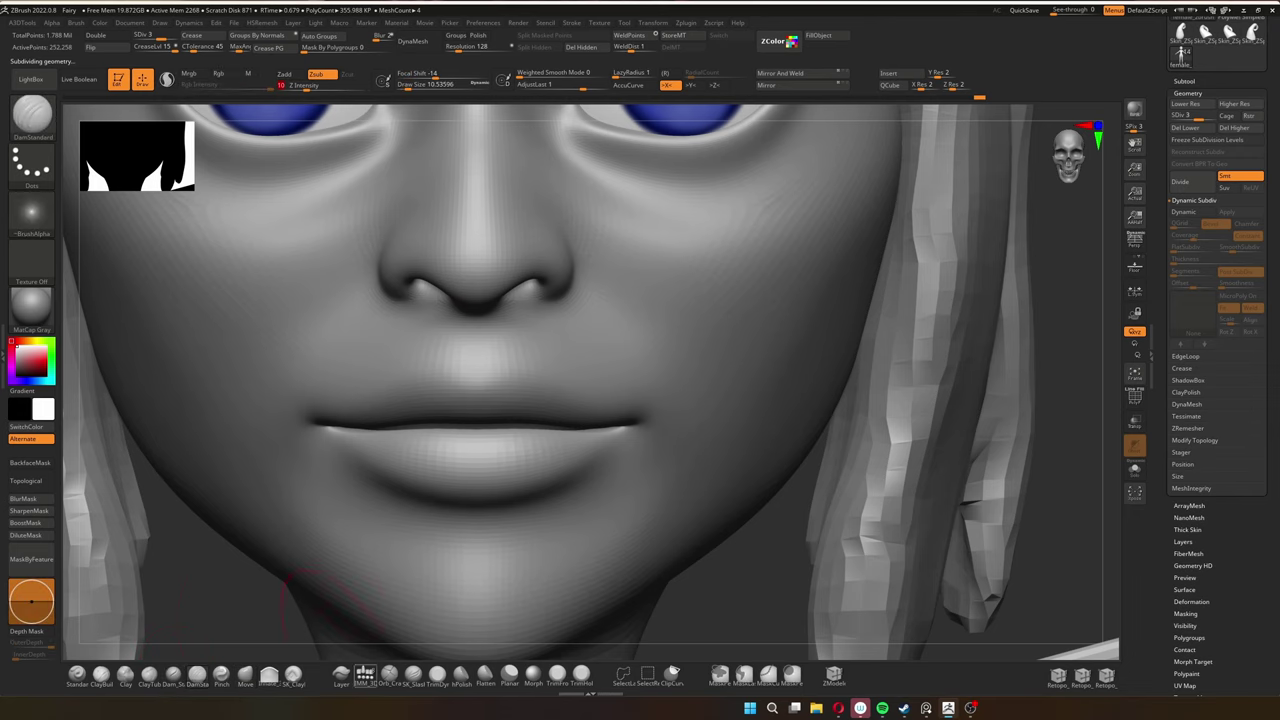
{"action": "key", "text": "s"}
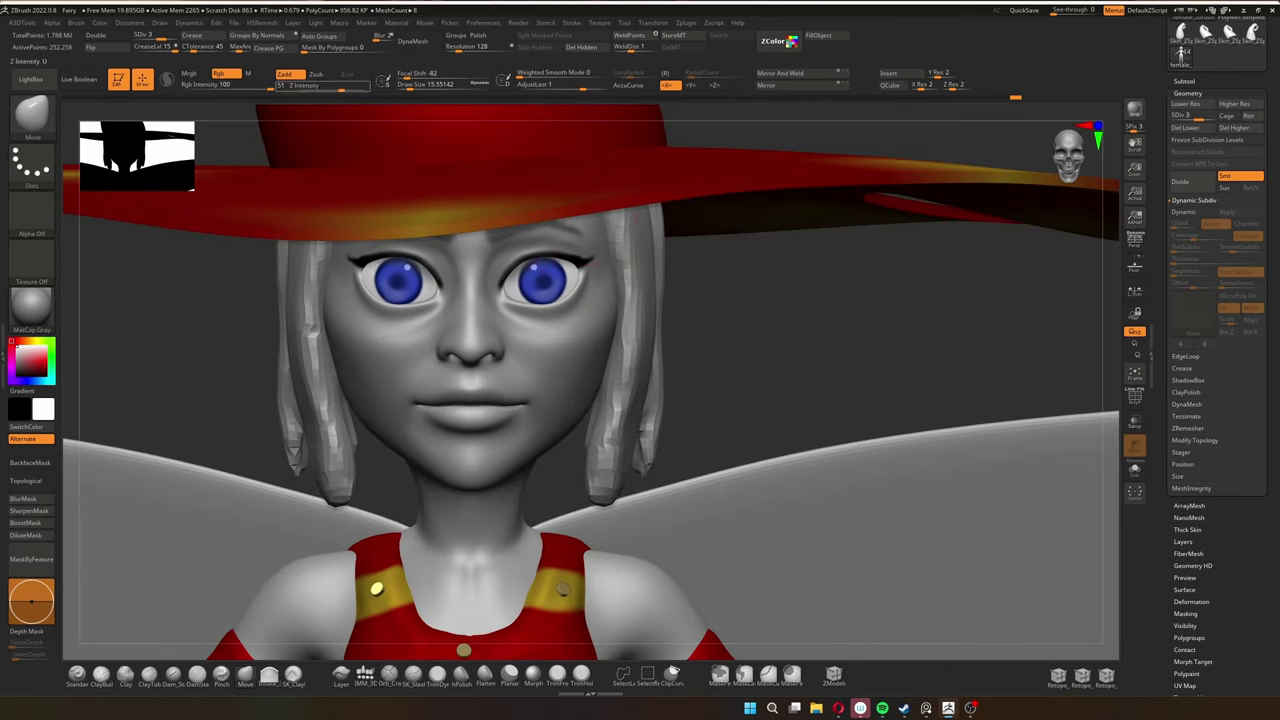
{"action": "left_click", "coordinate": [76, 22]}
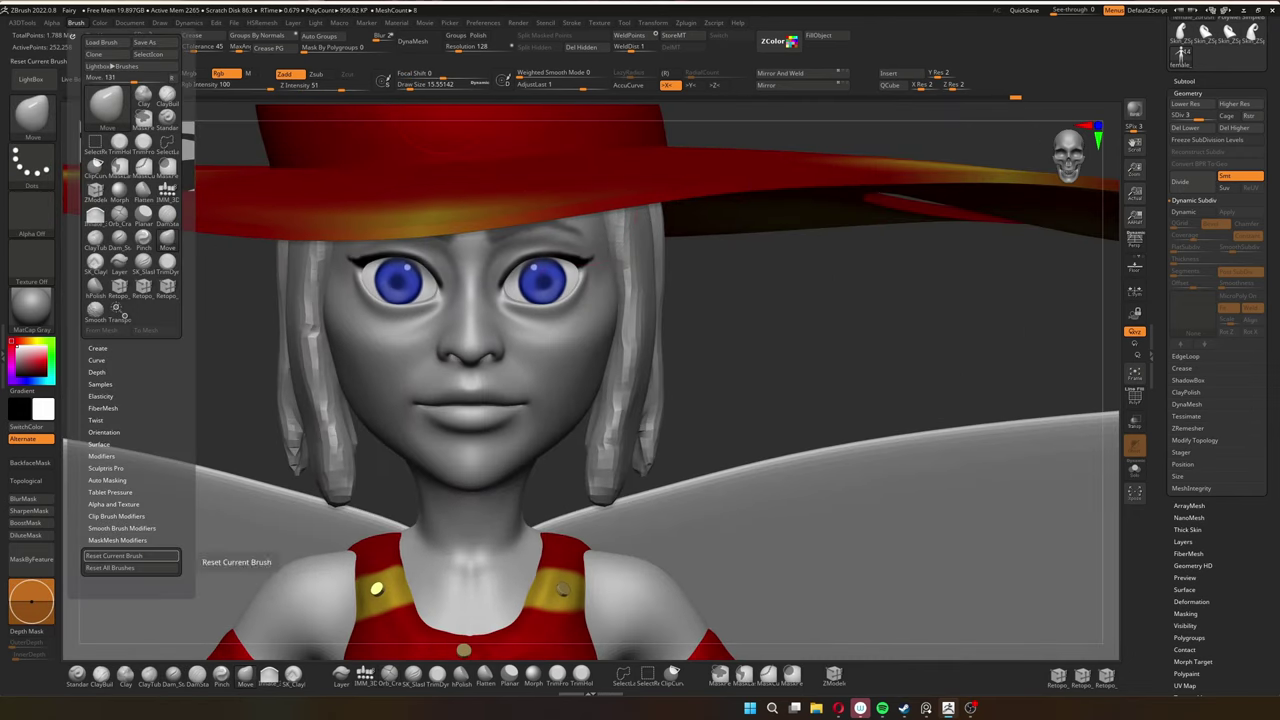
Step: Drop the head to its lowest subdivision level, view its side, then step up one level
{"action": "key", "text": "shift+d"}
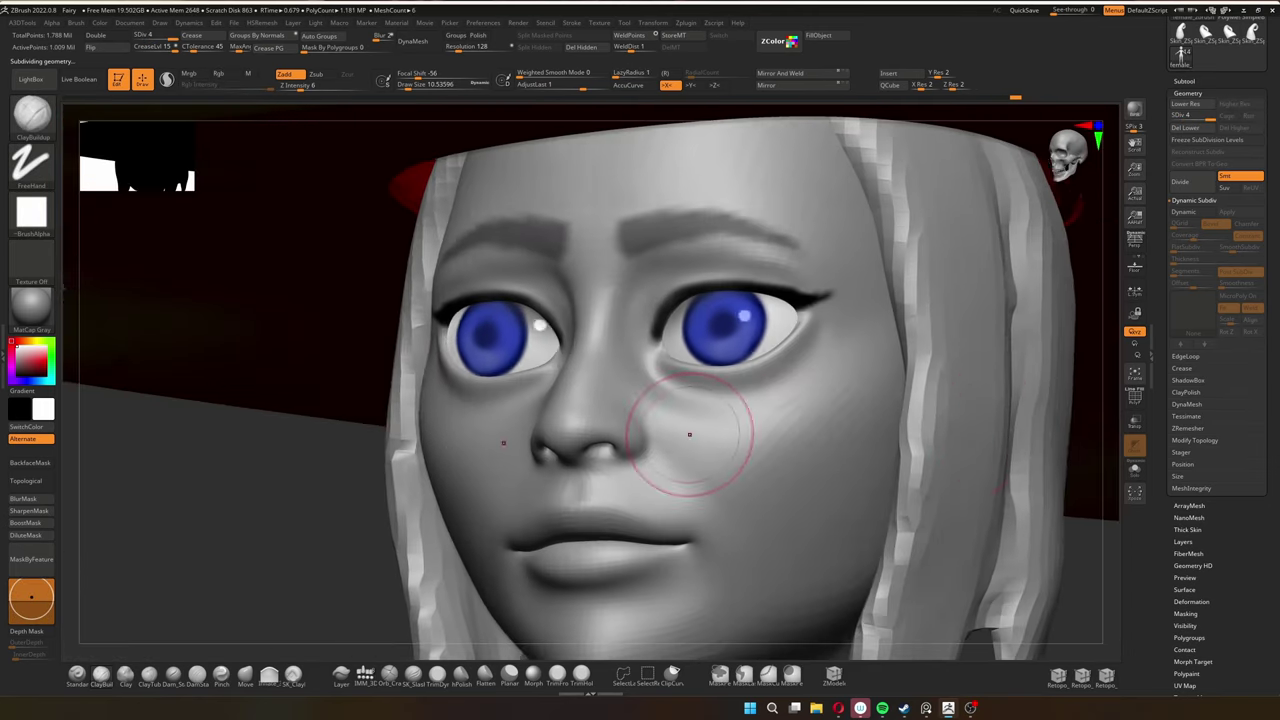
{"action": "right_click_drag", "start_coordinate": [689, 434], "coordinate": [1095, 545]}
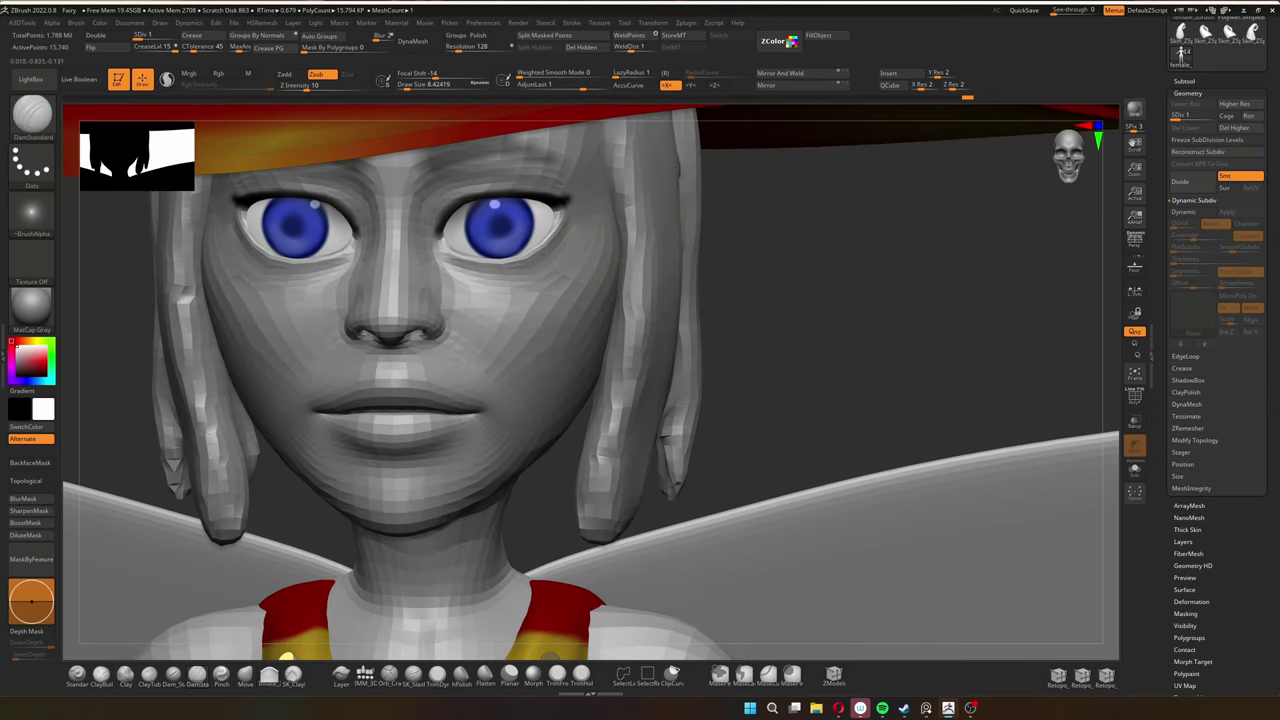
{"action": "key", "text": "ctrl+d"}
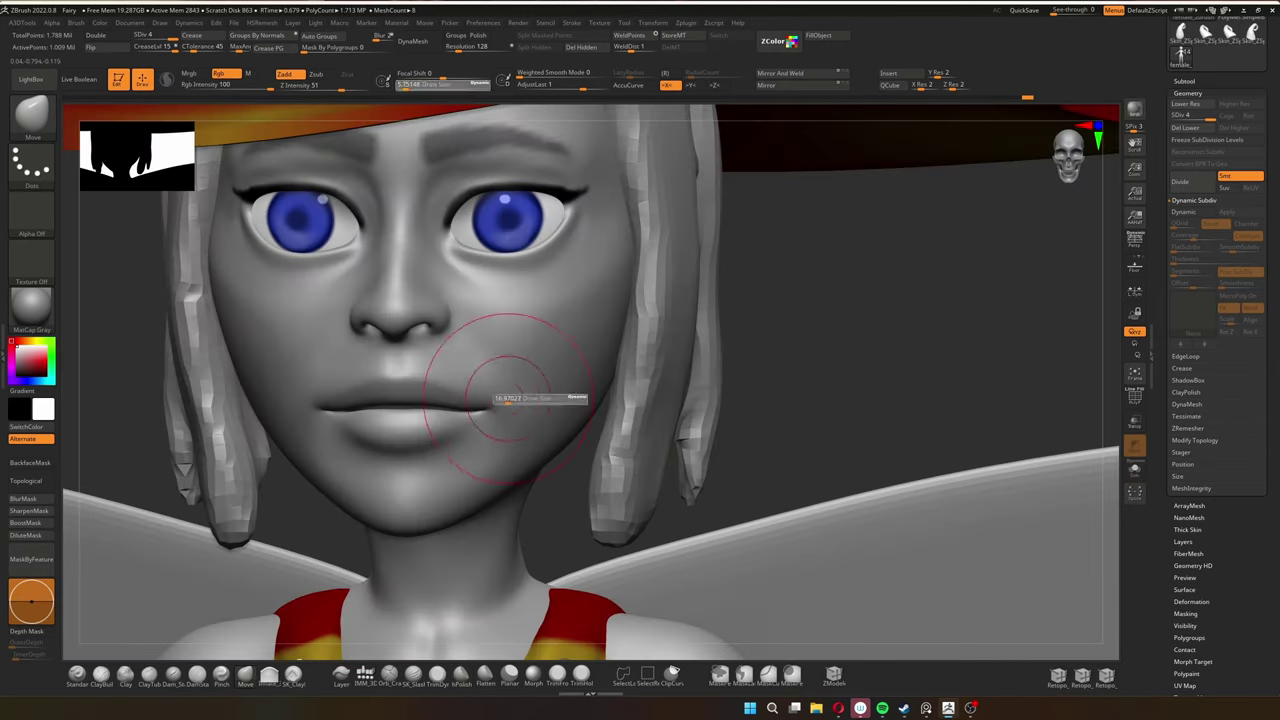
Step: Orbit the fairy's face from the front to a profile view
{"action": "mouse_move", "coordinate": [528, 386]}
{"action": "left_mouse_down"}
{"action": "mouse_move", "coordinate": [400, 423]}
{"action": "mouse_move", "coordinate": [290, 490]}
{"action": "left_mouse_up"}
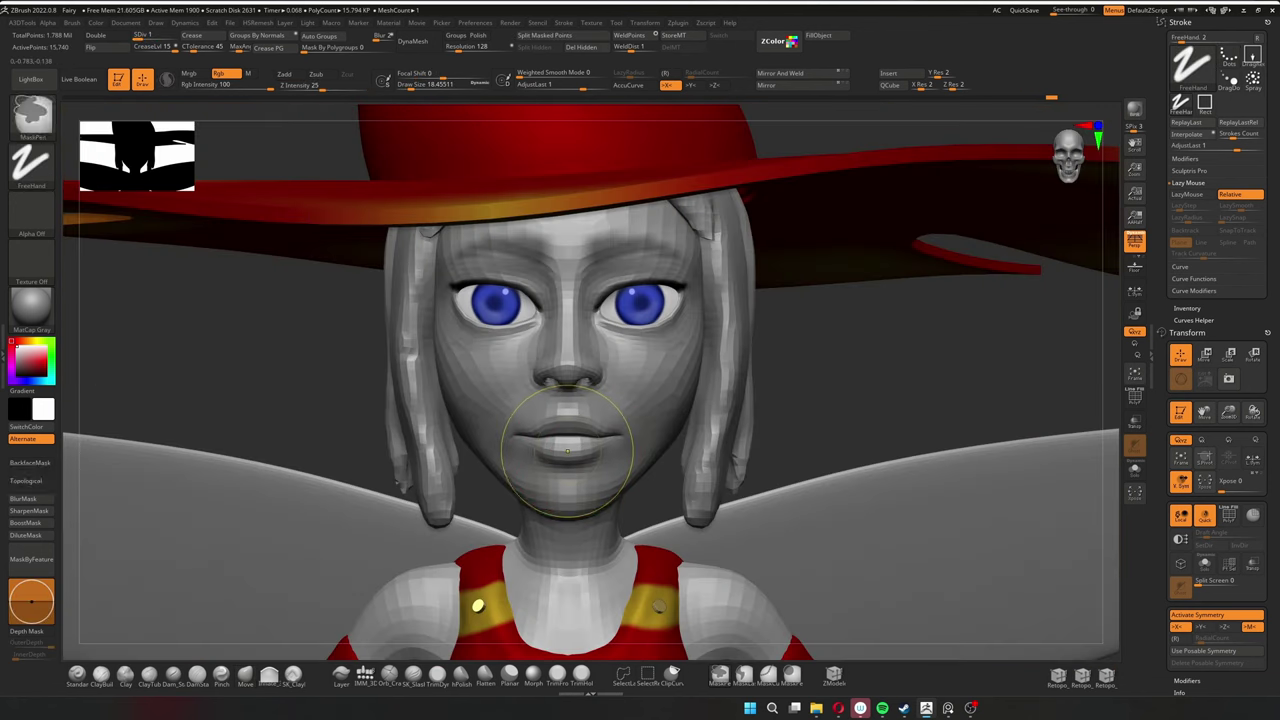
Step: Reshape both eyelids and under-eye areas symmetrically, then switch subdivision levels and check the profile
{"action": "mouse_move", "coordinate": [660, 310]}
{"action": "left_mouse_down"}
{"action": "mouse_move", "coordinate": [657, 343]}
{"action": "mouse_move", "coordinate": [641, 335]}
{"action": "left_mouse_up"}
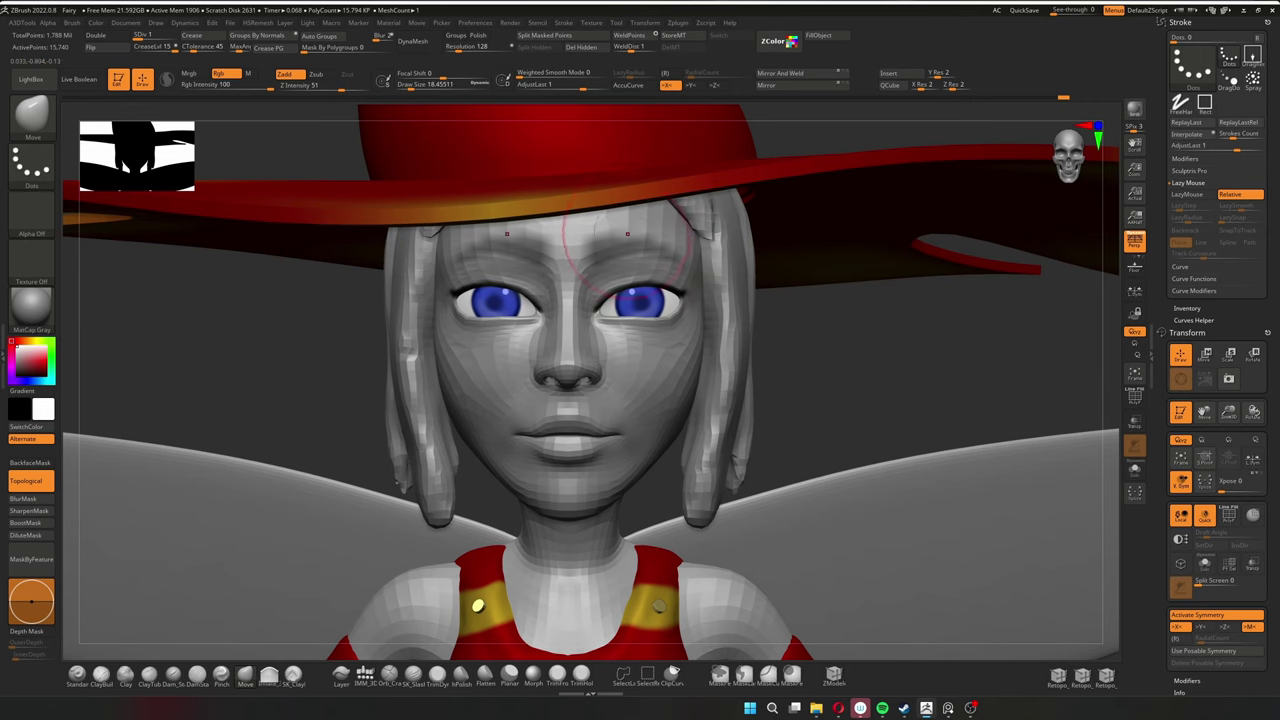
{"action": "left_click_drag", "start_coordinate": [615, 270], "coordinate": [656, 327]}
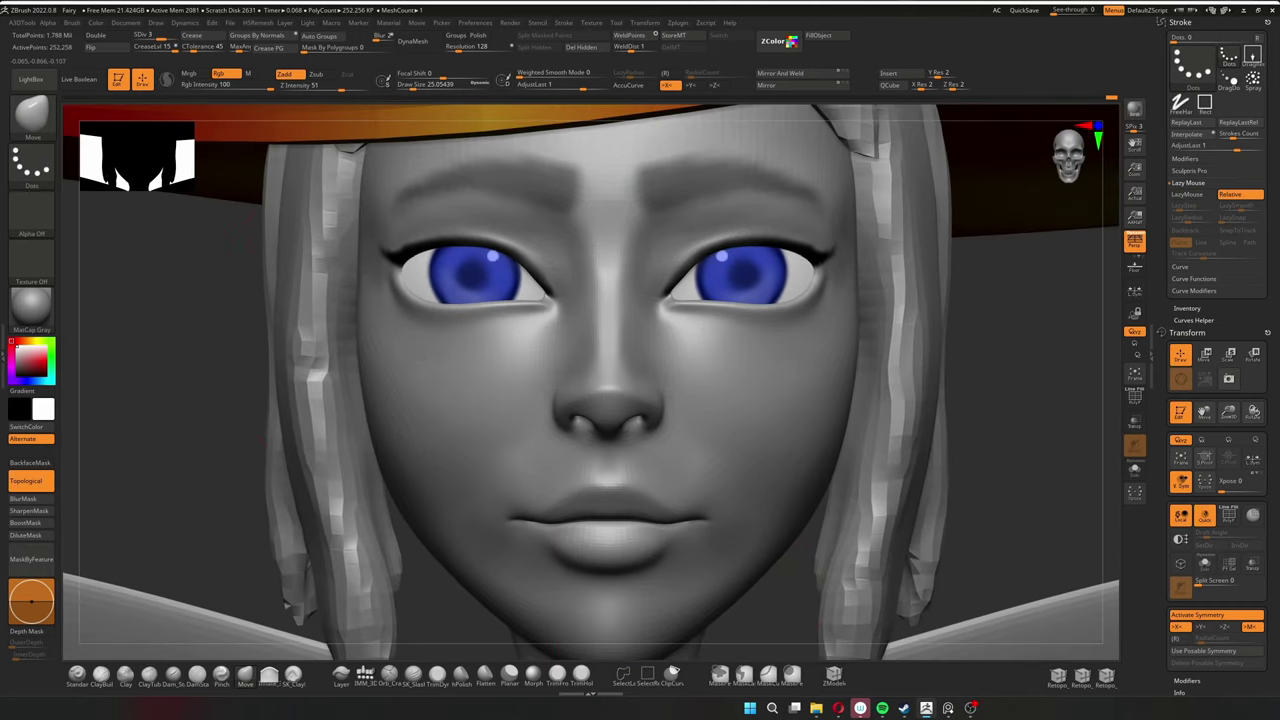
{"action": "key", "text": "shift+d"}
{"action": "key", "text": "shift+d"}
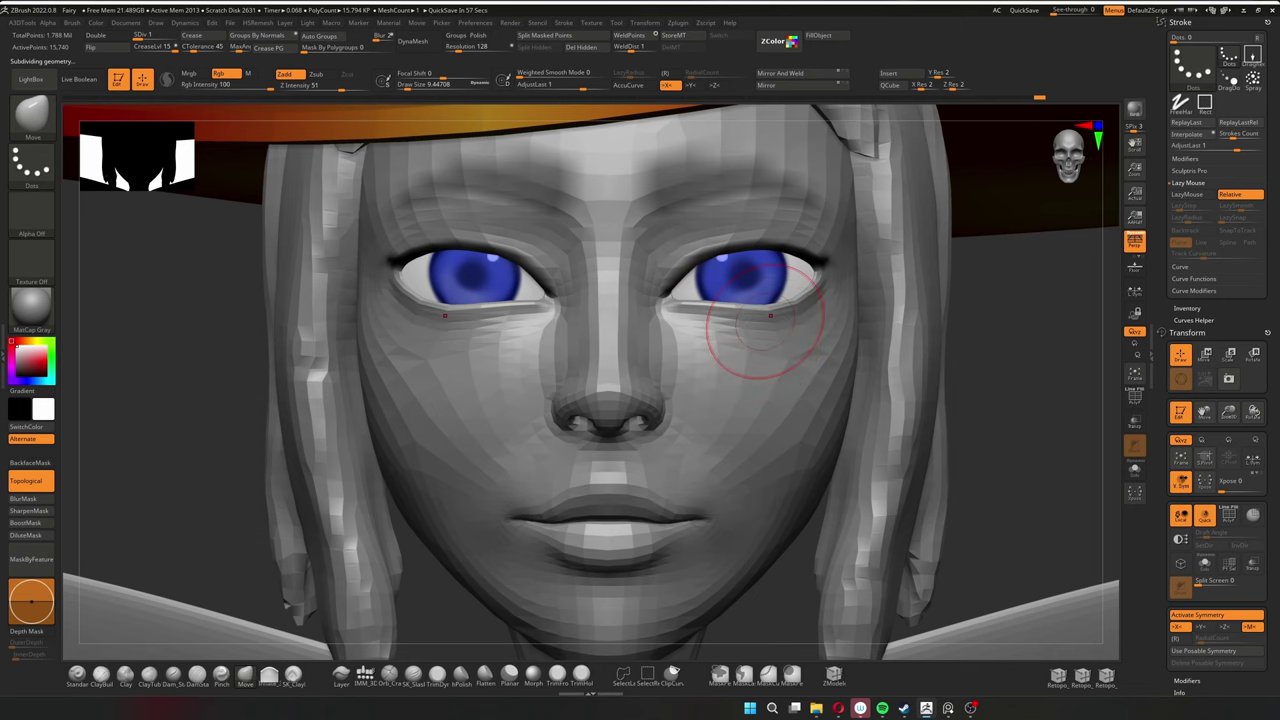
{"action": "key", "text": "d"}
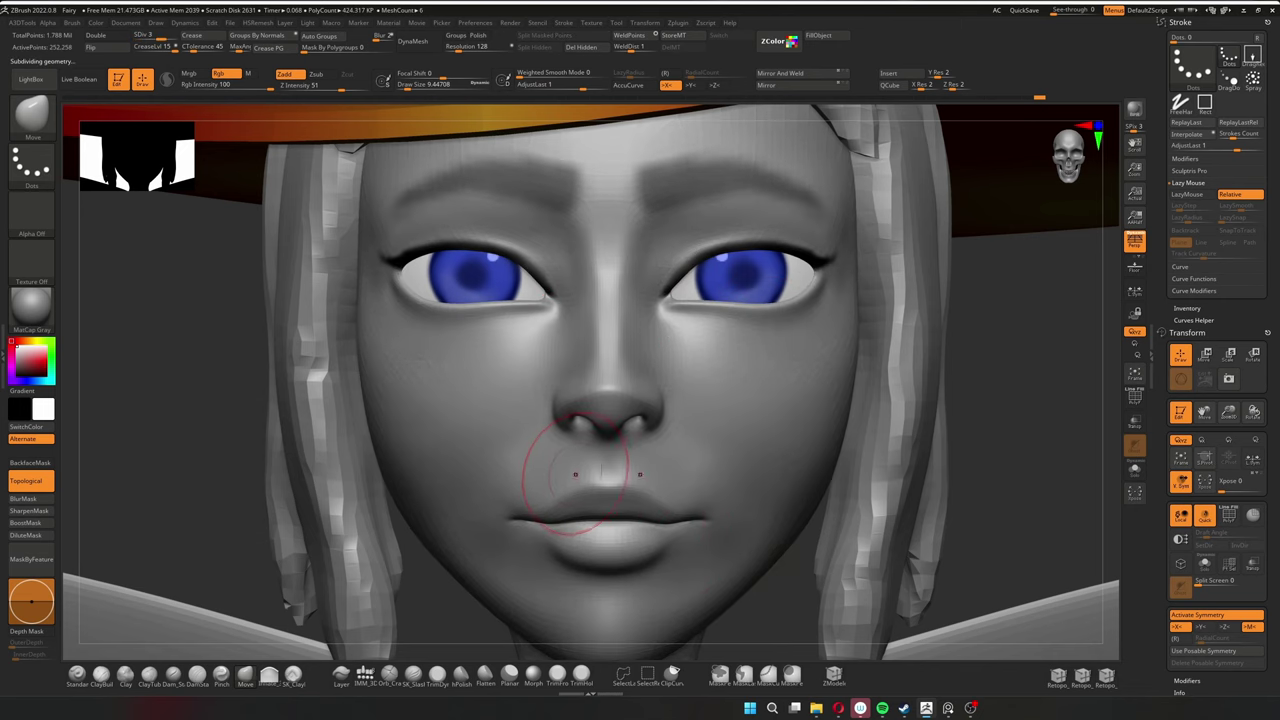
{"action": "mouse_move", "coordinate": [700, 600]}
{"action": "left_mouse_down"}
{"action": "mouse_move", "coordinate": [640, 560]}
{"action": "mouse_move", "coordinate": [520, 540]}
{"action": "mouse_move", "coordinate": [686, 509]}
{"action": "mouse_move", "coordinate": [628, 486]}
{"action": "mouse_move", "coordinate": [640, 560]}
{"action": "mouse_move", "coordinate": [782, 432]}
{"action": "left_mouse_up"}
Step: Set up the ClayBuildup brush at about size 3.67 with the round Alpha 06
{"action": "key", "text": "b"}
{"action": "key", "text": "c"}
{"action": "key", "text": "b"}
{"action": "left_click_drag", "start_coordinate": [590, 305], "coordinate": [601, 305]}
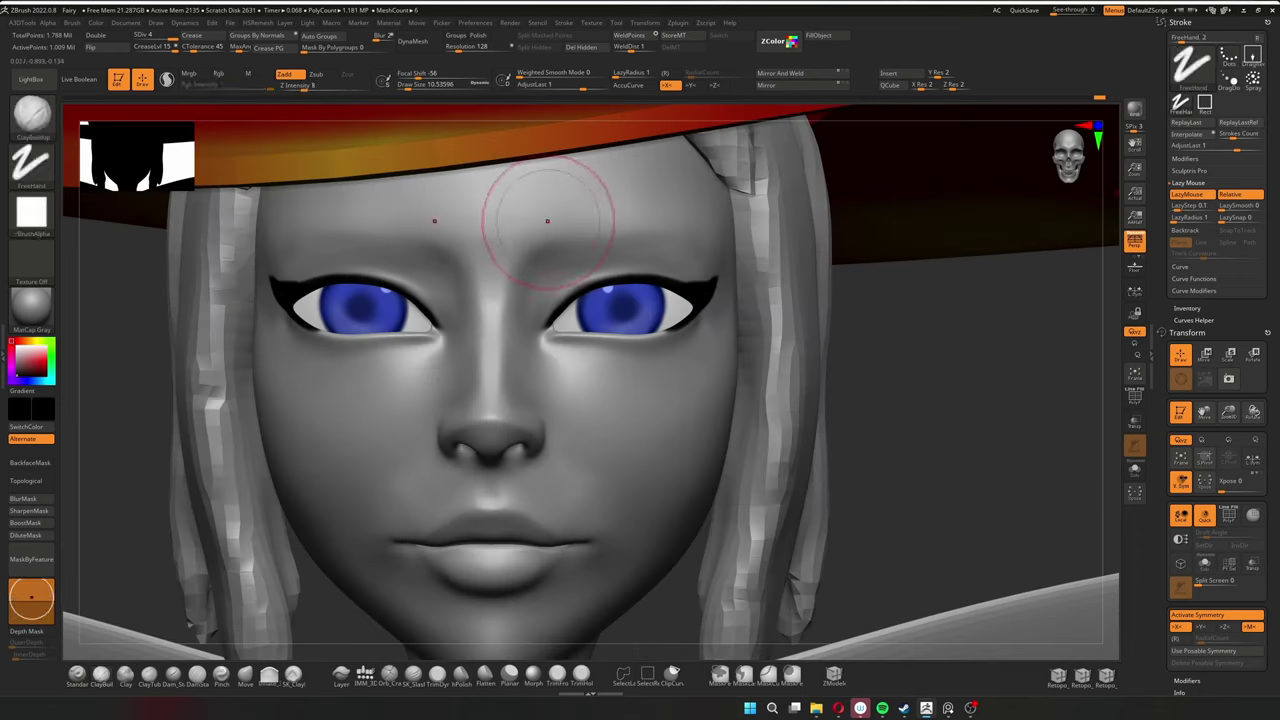
{"action": "left_click", "coordinate": [31, 212]}
{"action": "left_click", "coordinate": [380, 261]}
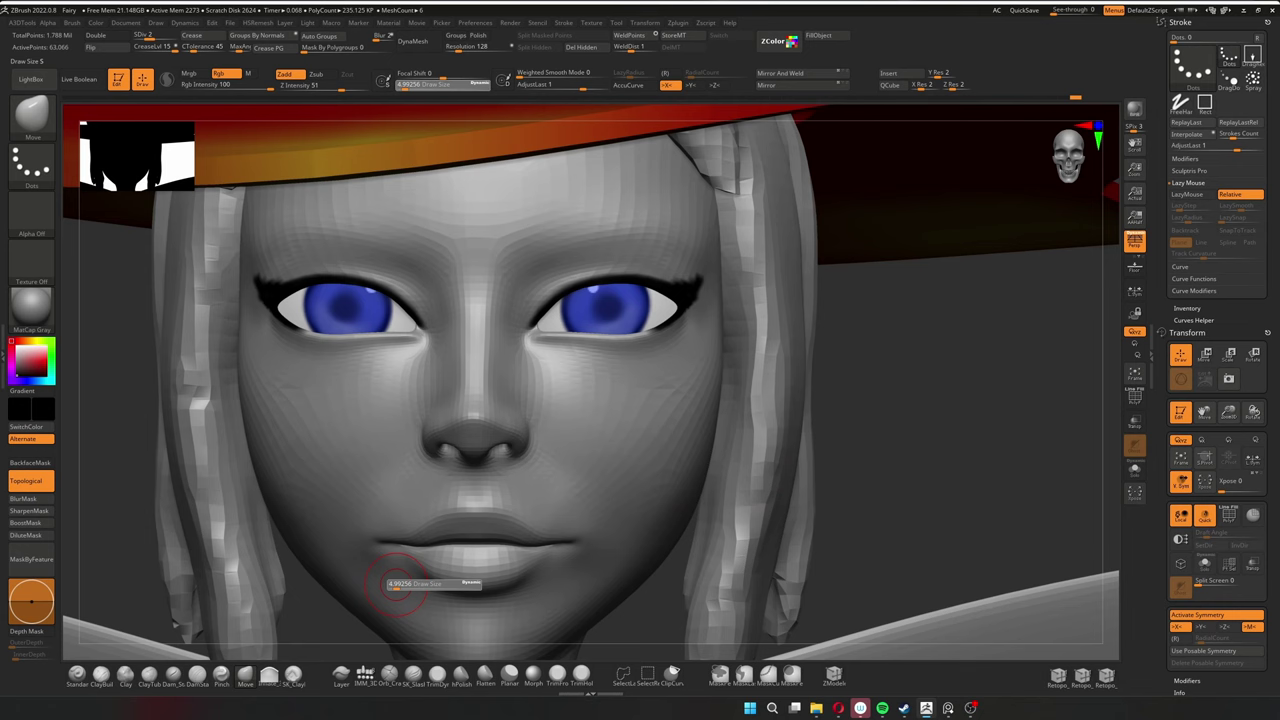
Step: Switch to a clay-fill brush, then to the Inflate brush, and start resizing it
{"action": "left_click", "coordinate": [293, 676]}
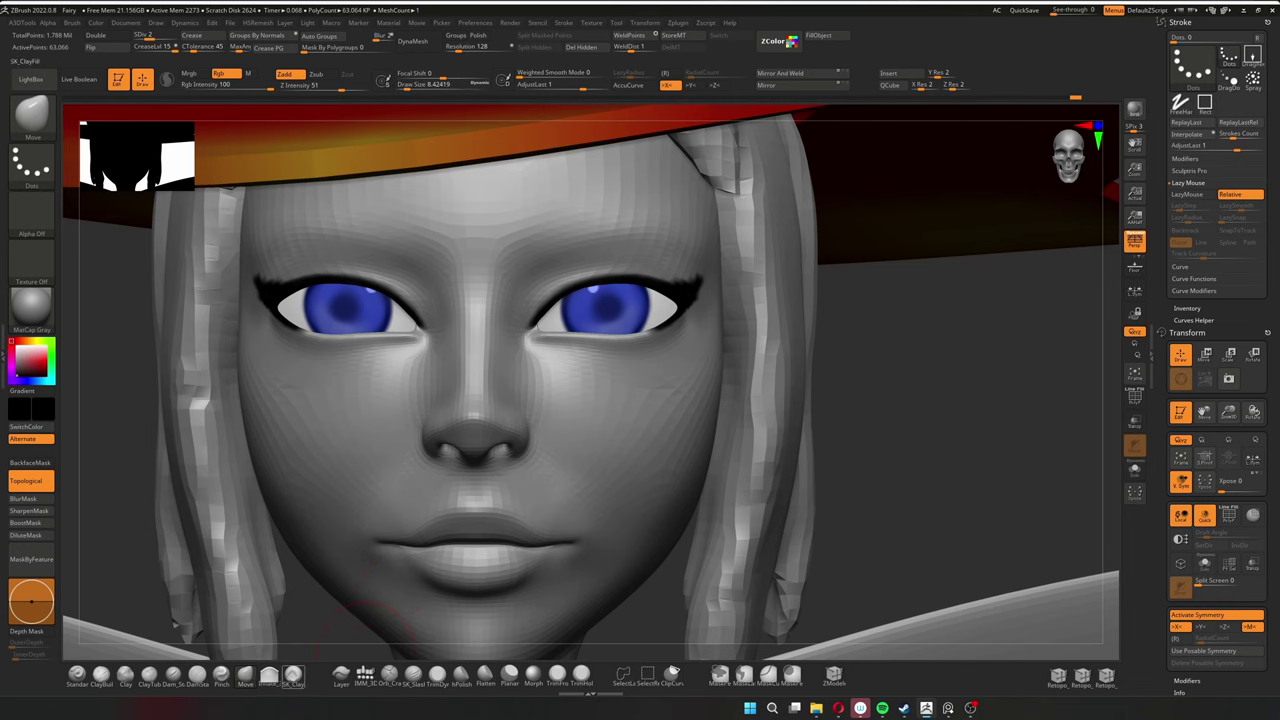
{"action": "key", "text": "b"}
{"action": "key", "text": "i"}
{"action": "key", "text": "n"}
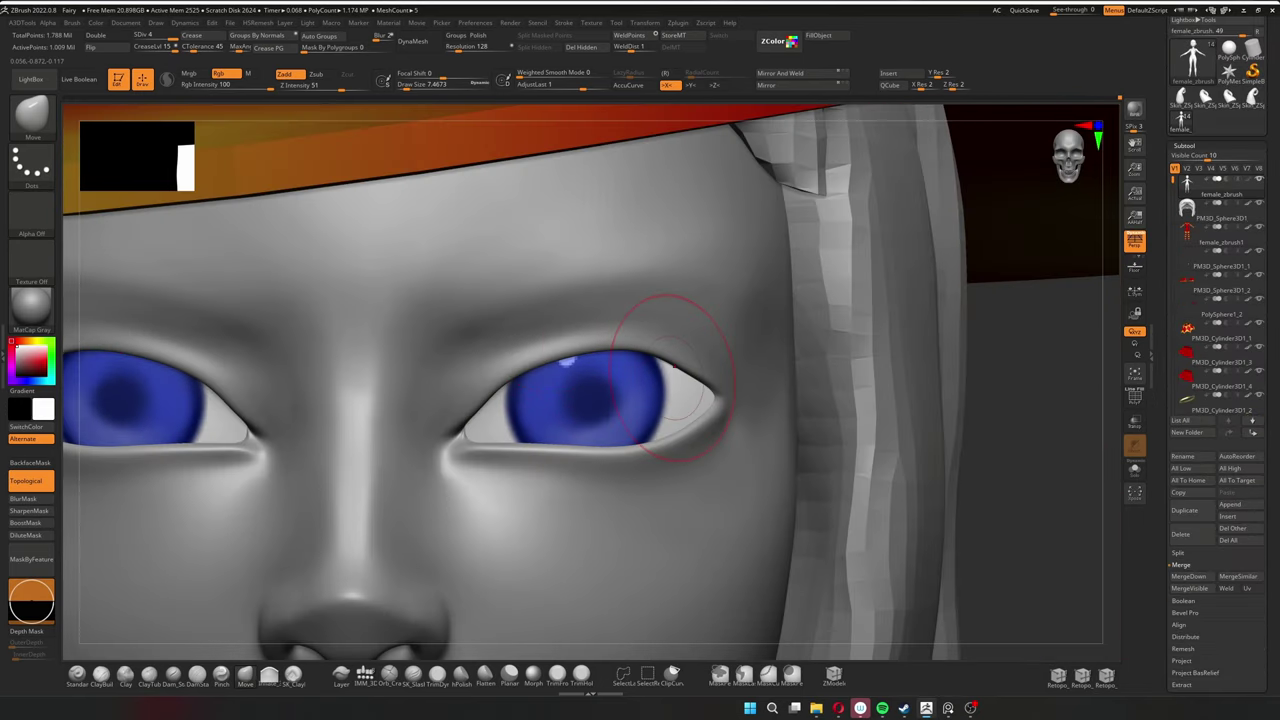
{"action": "key", "text": "s"}
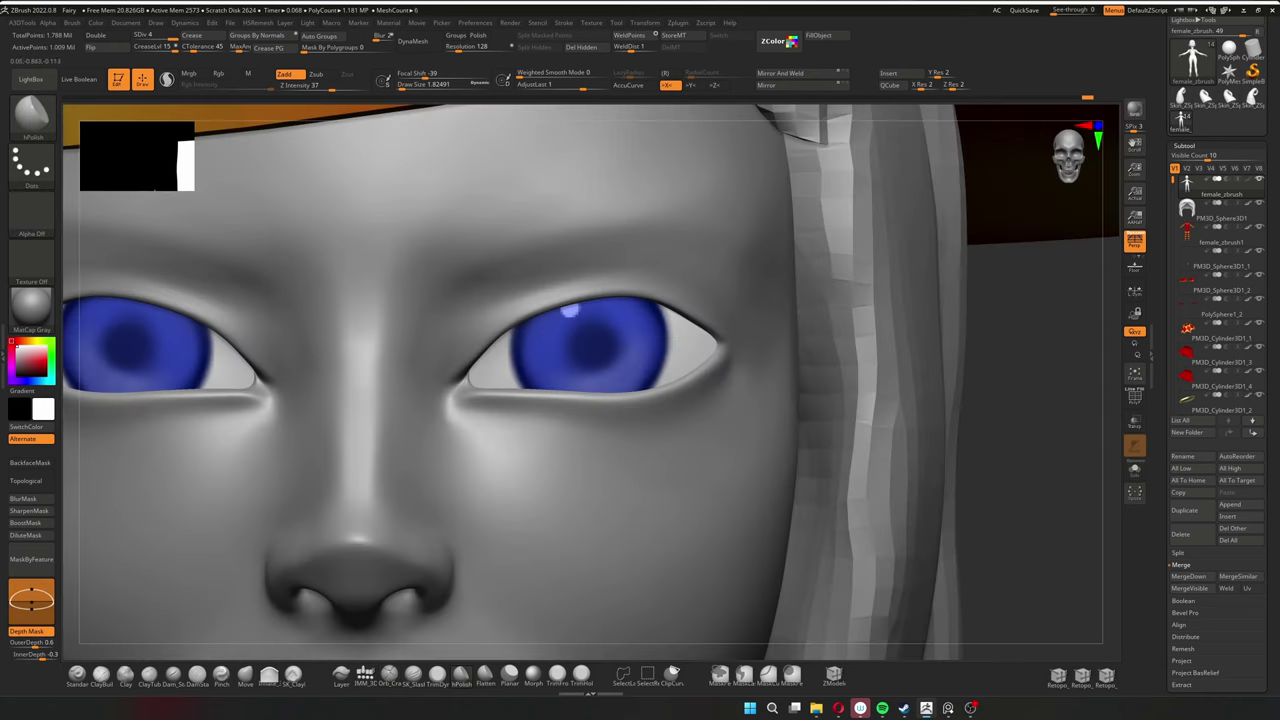
Step: Resize the brush to about 4.30 for the eye corner and 7.47 for the brow, then smooth
{"action": "key", "text": "s"}
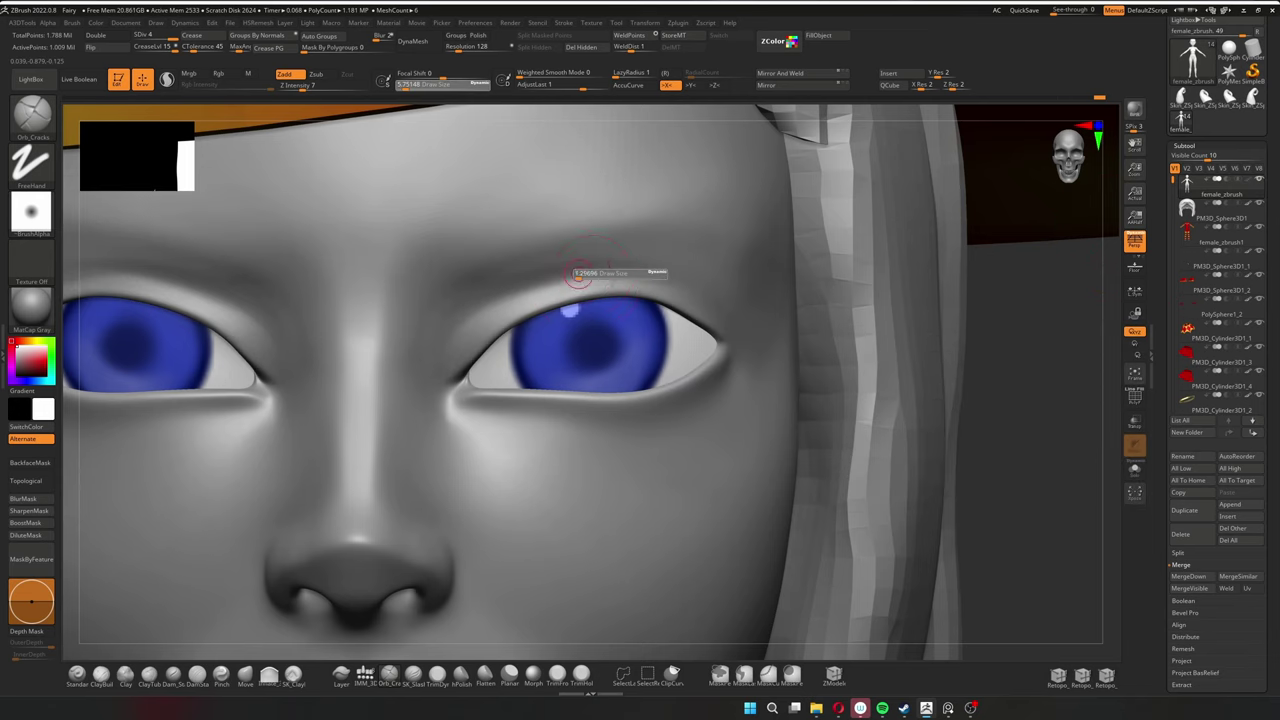
{"action": "key", "text": "s"}
{"action": "left_click_drag", "start_coordinate": [737, 329], "coordinate": [752, 329]}
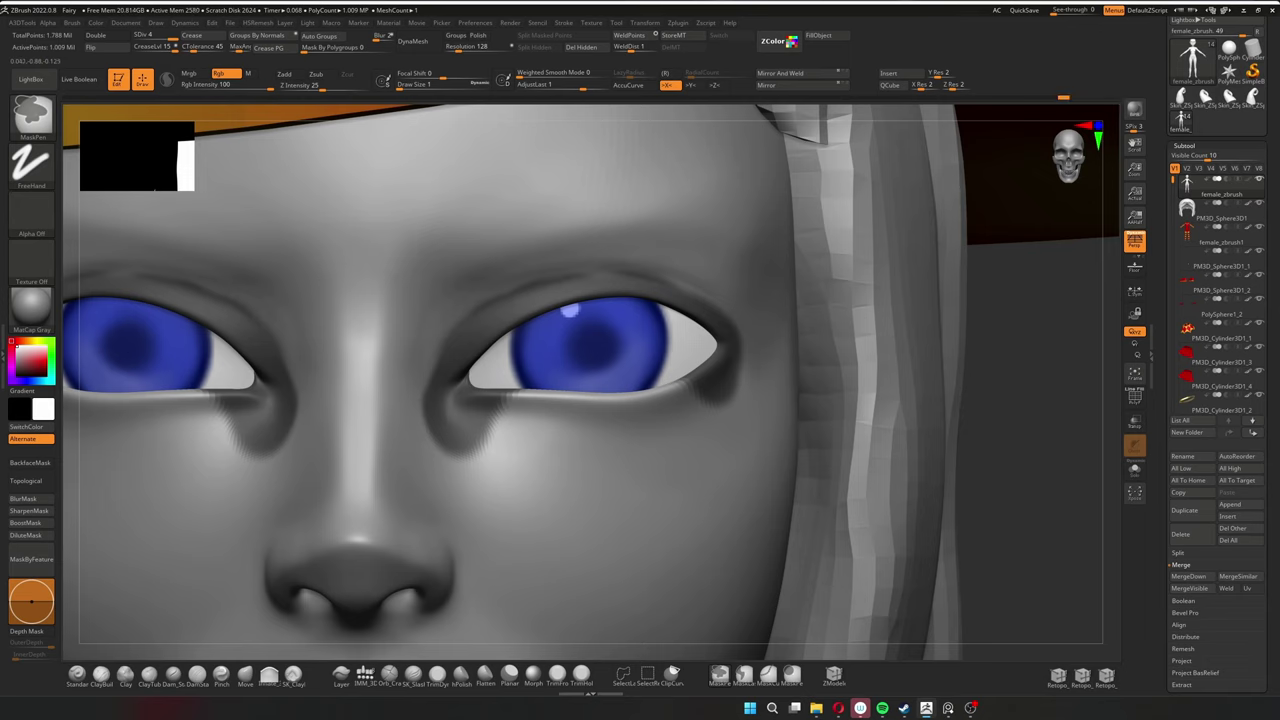
{"action": "key", "text": "s"}
{"action": "left_click_drag", "start_coordinate": [666, 260], "coordinate": [670, 258]}
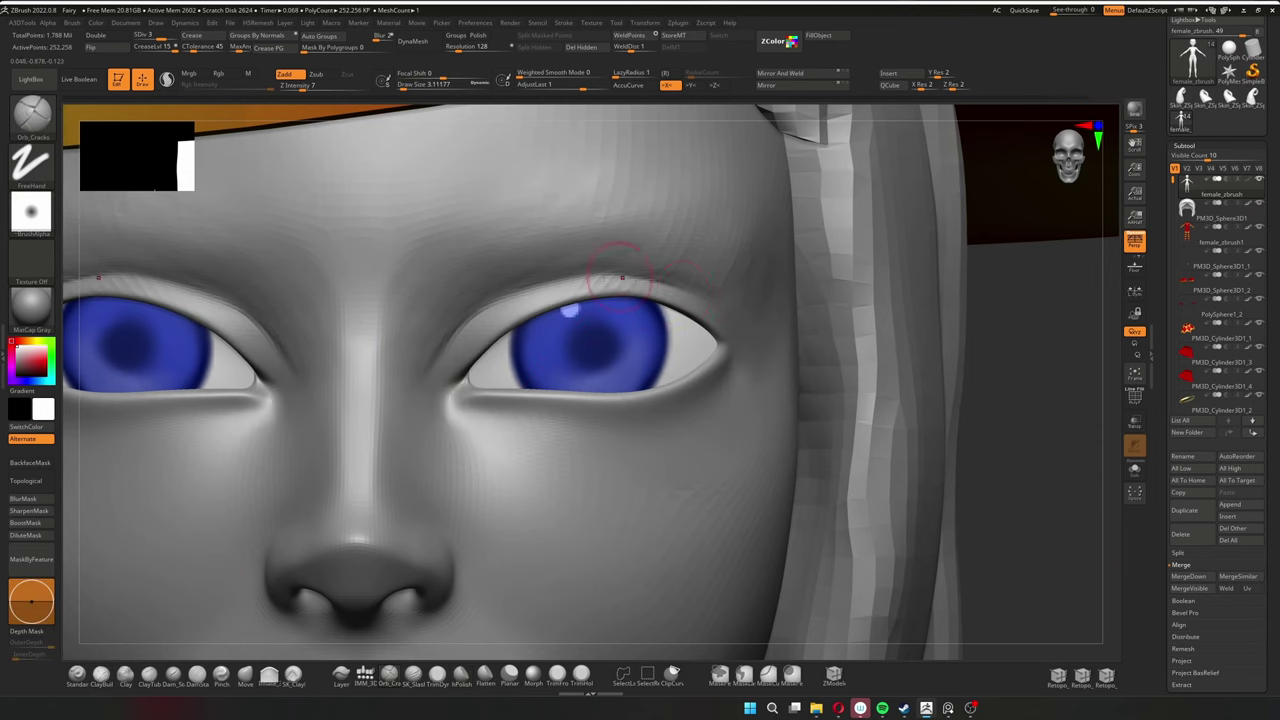
{"action": "key", "text": "shift"}
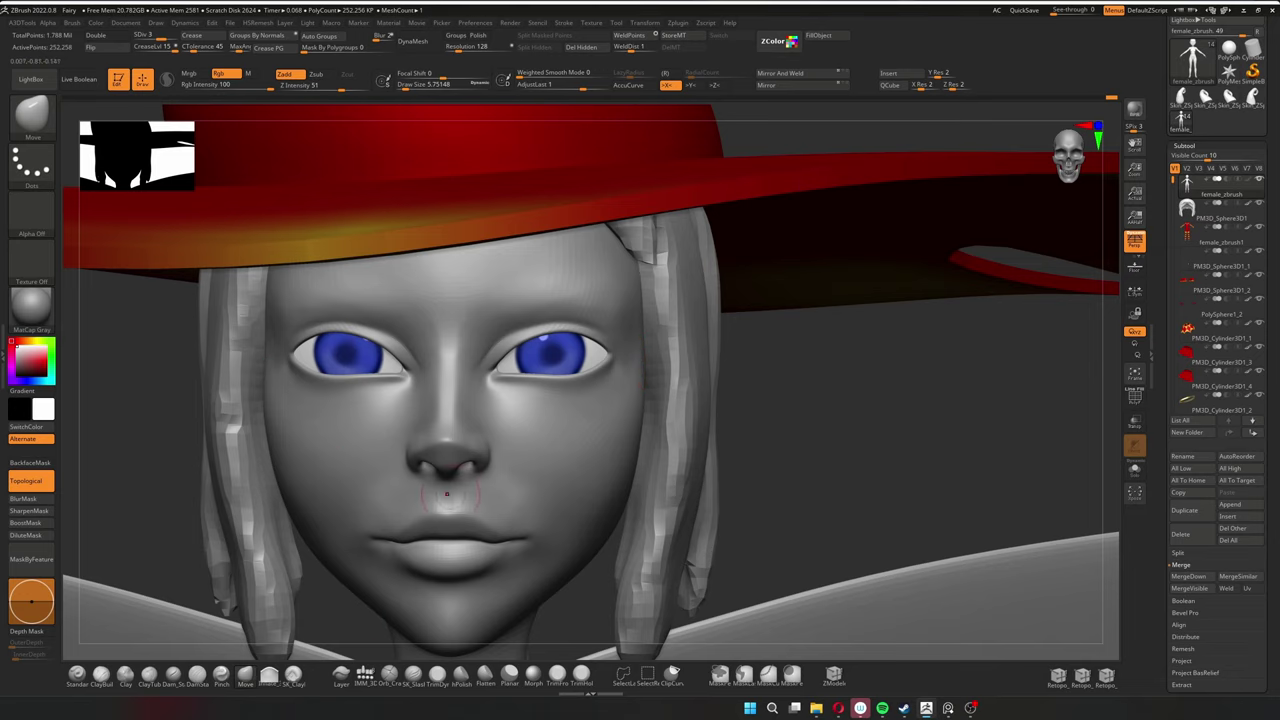
Step: Smooth the fairy's lips and the area under her nose, ending at subdivision level 4
{"action": "key", "text": "ctrl+d"}
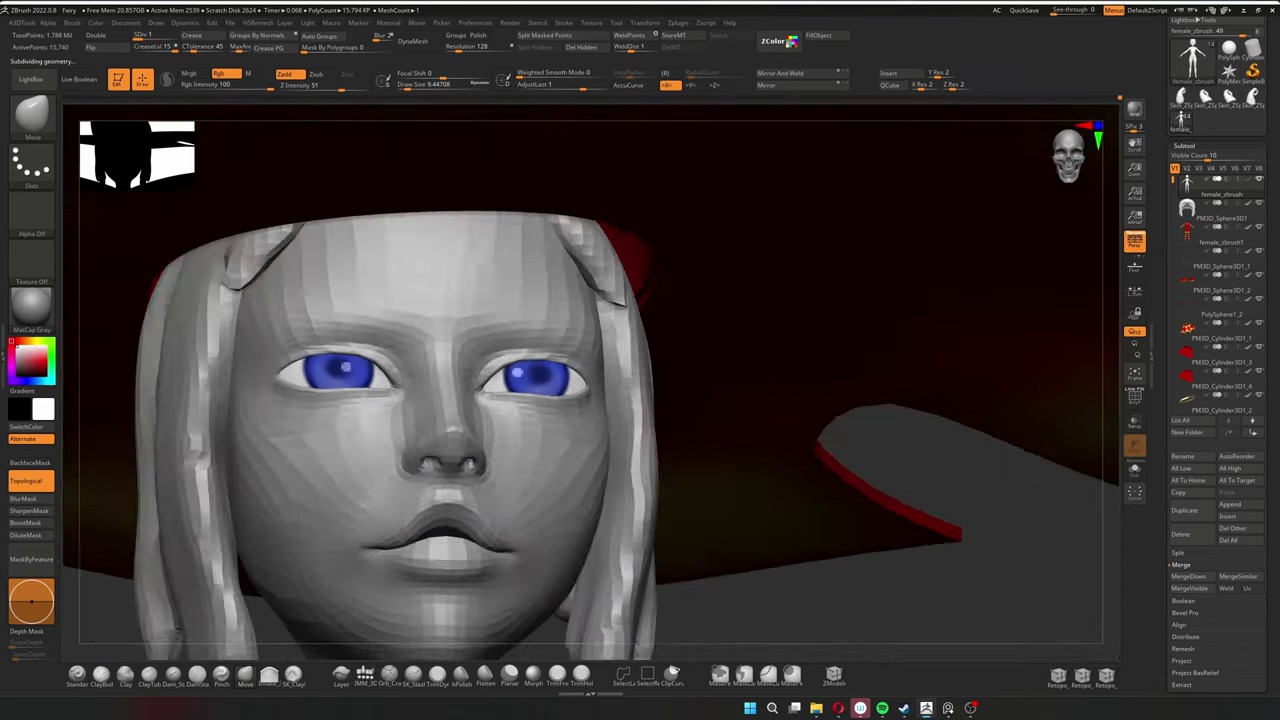
{"action": "mouse_move", "coordinate": [1000, 420]}
{"action": "left_mouse_down"}
{"action": "mouse_move", "coordinate": [940, 430]}
{"action": "mouse_move", "coordinate": [1005, 430]}
{"action": "left_mouse_up"}
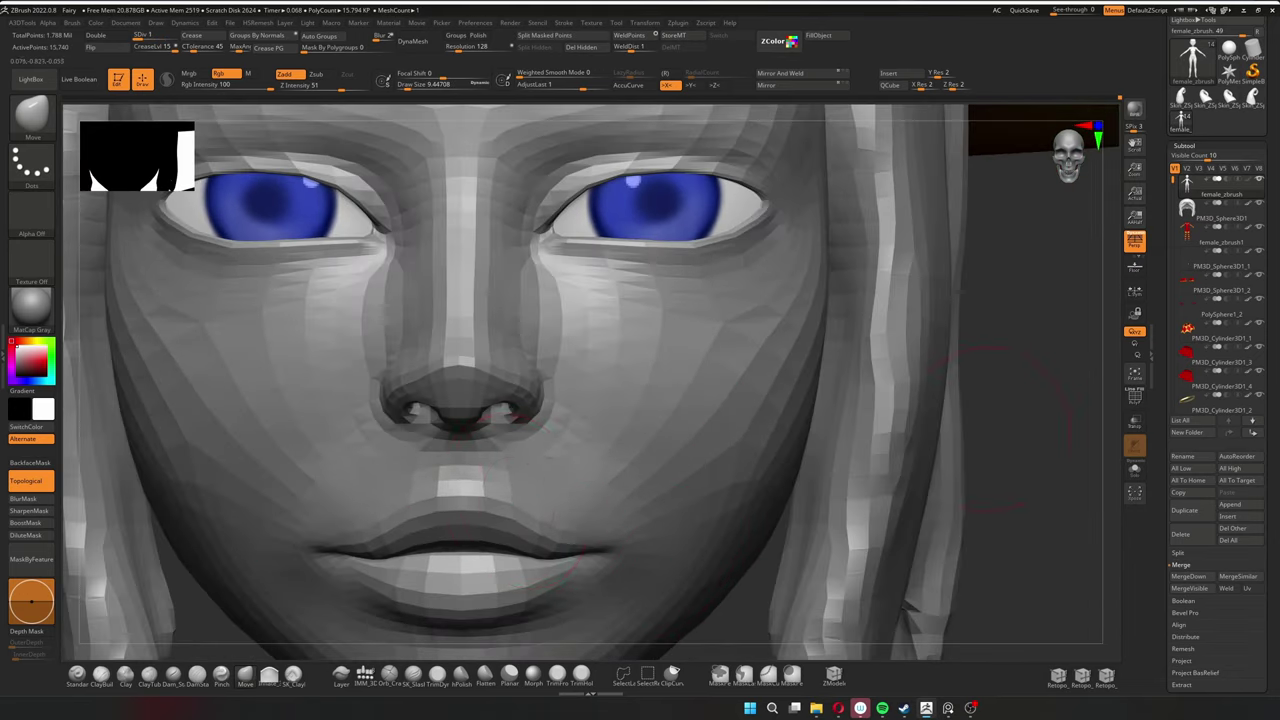
{"action": "key", "text": "s"}
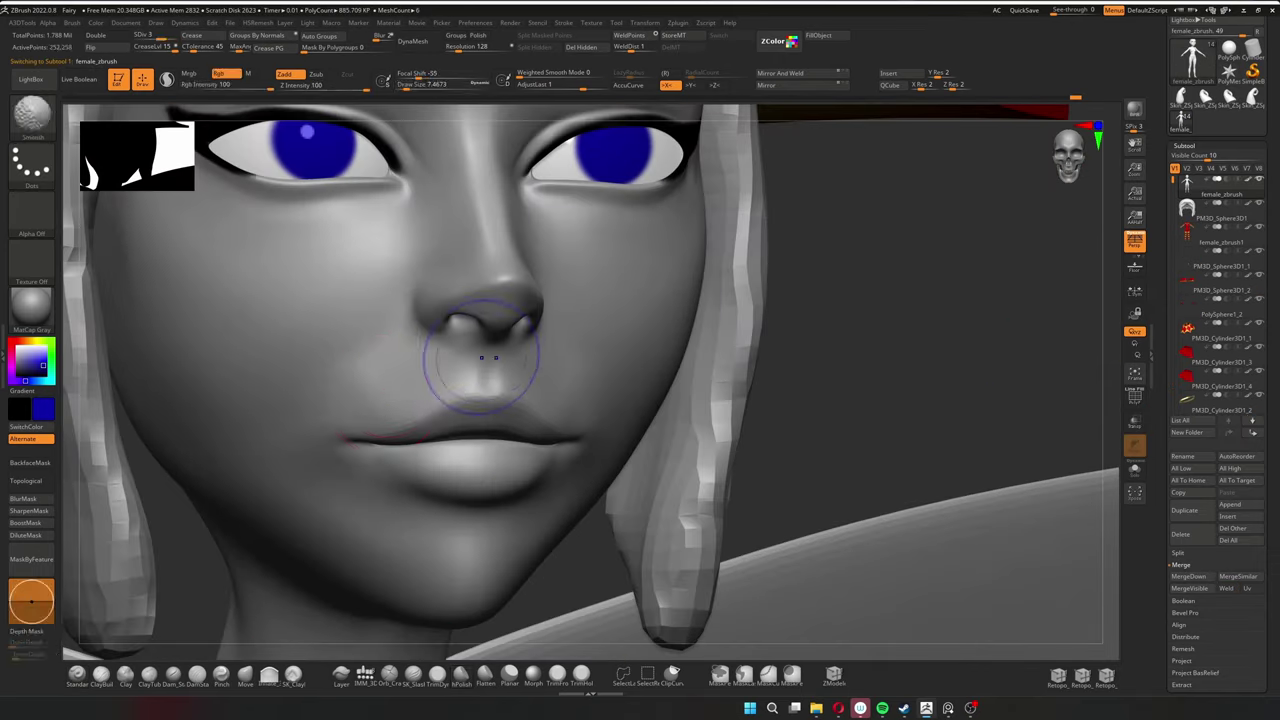
{"action": "key", "text": "shift+d"}
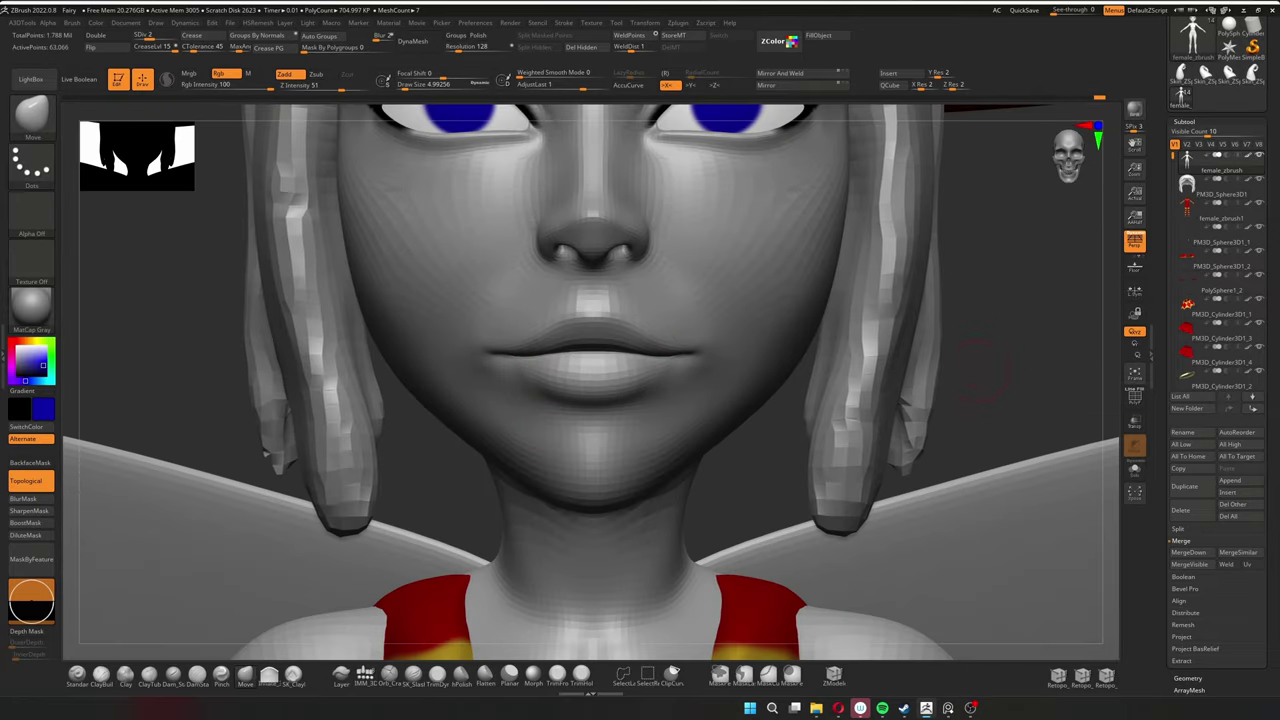
{"action": "left_click_drag", "start_coordinate": [760, 455], "coordinate": [950, 325]}
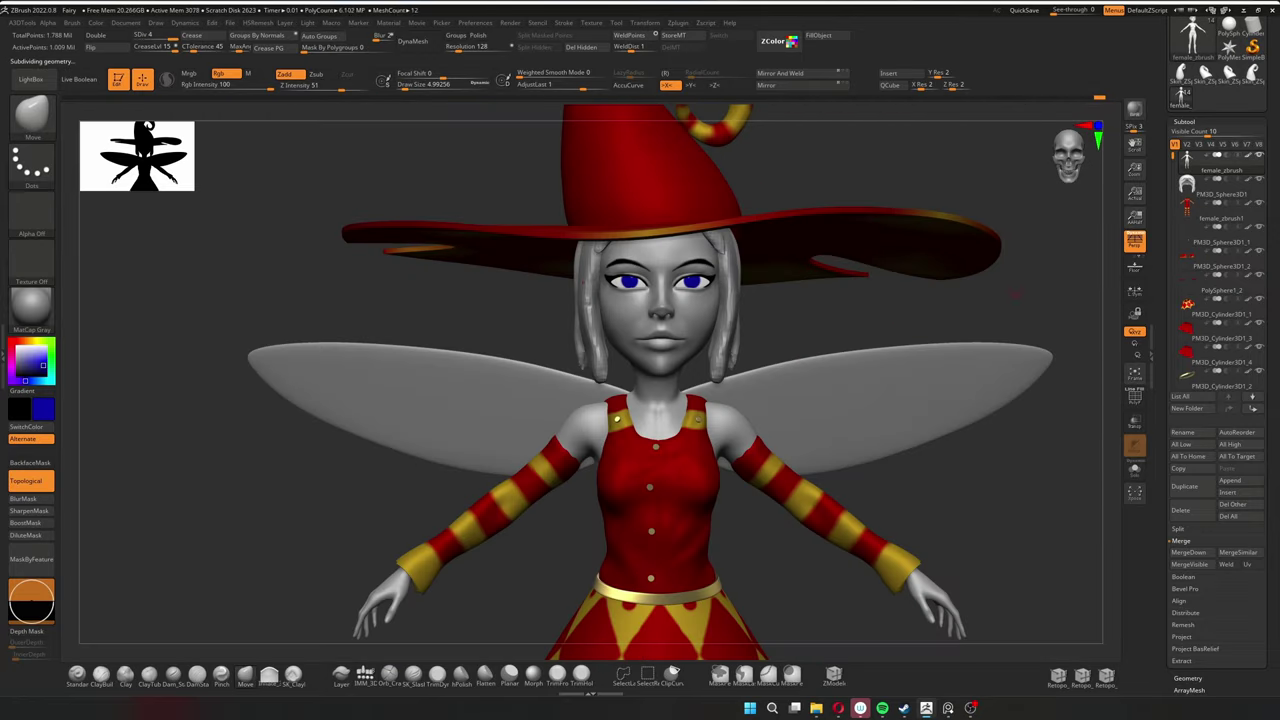
Step: Isolate the hat brim PM3D_Cylinder3D1, a dark red disc with yellow blotches around its hole
{"action": "left_click", "coordinate": [713, 22]}
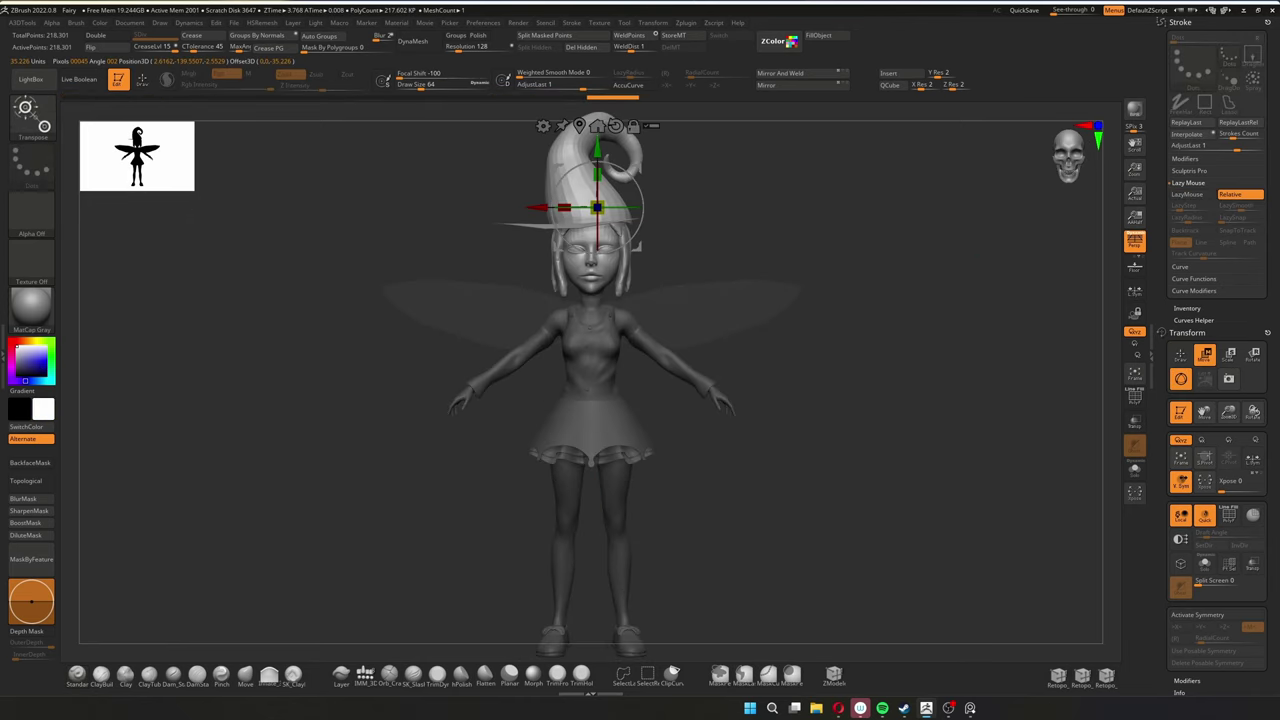
{"action": "key", "text": "f"}
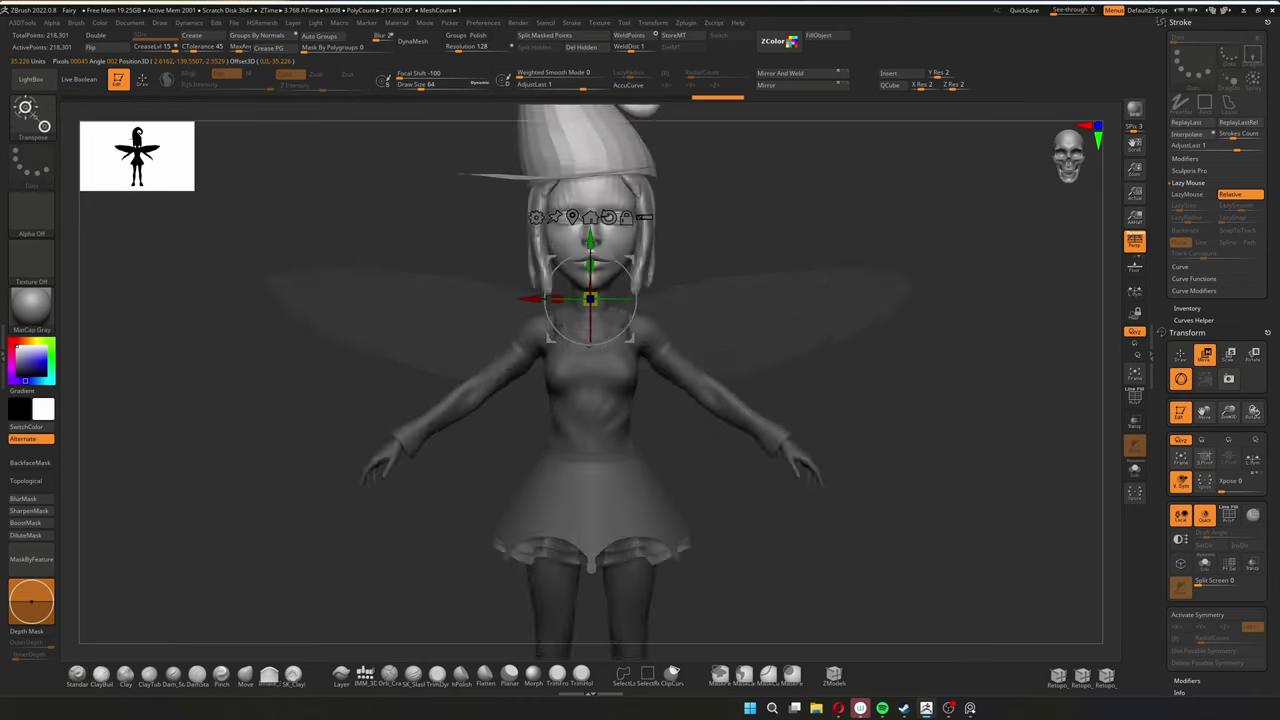
{"action": "key", "text": "f"}
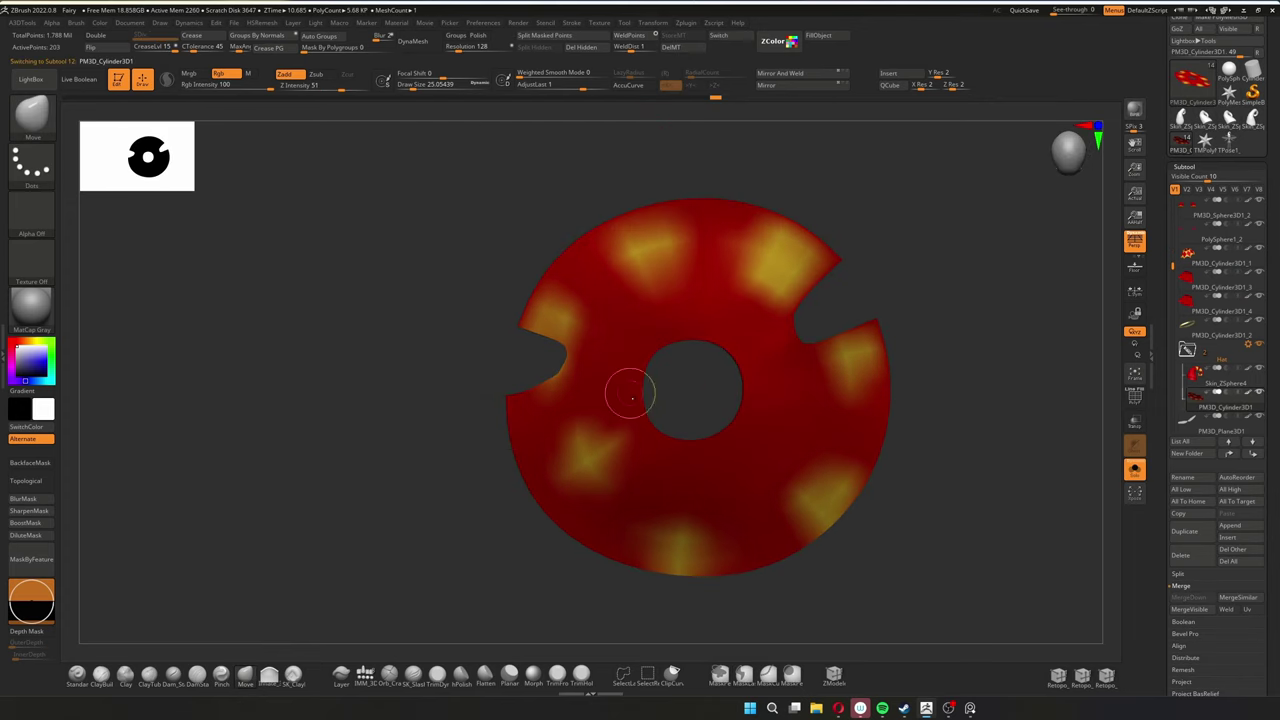
Step: Mask a vertical strip on the front hair strand beside the fairy's face
{"action": "key", "text": "w"}
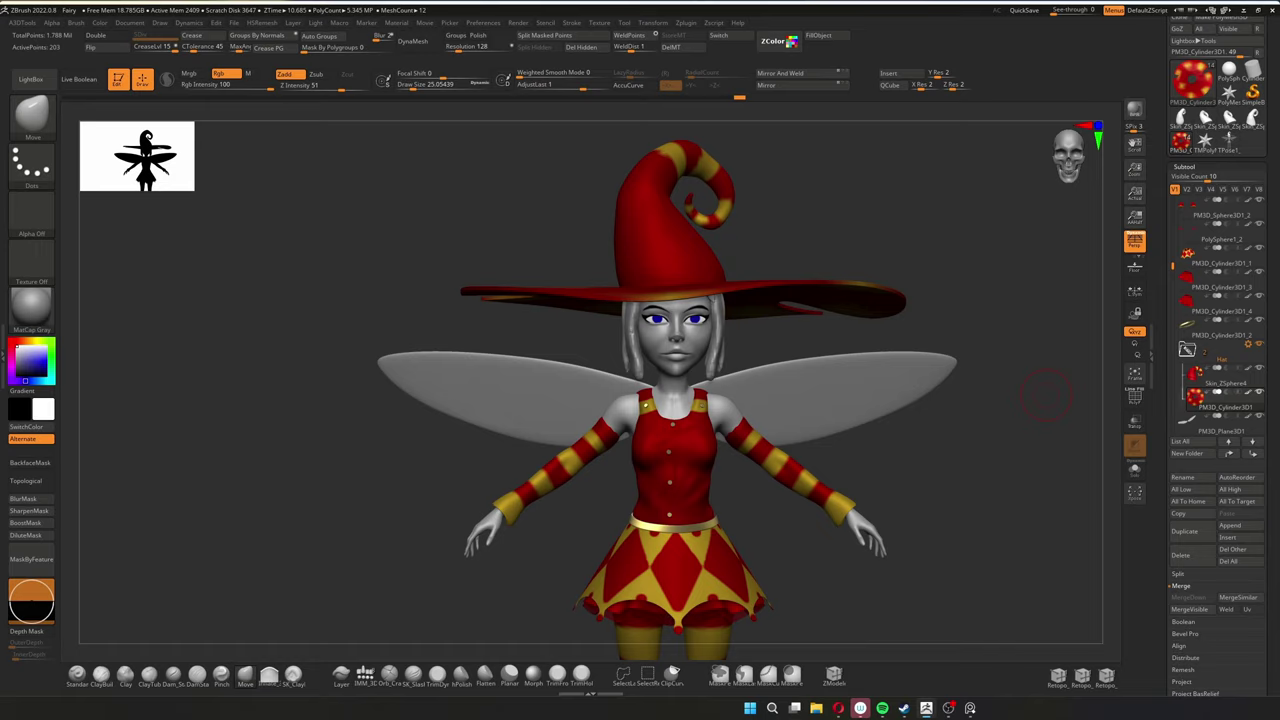
{"action": "mouse_move", "coordinate": [1045, 395]}
{"action": "left_mouse_down"}
{"action": "mouse_move", "coordinate": [980, 340]}
{"action": "mouse_move", "coordinate": [1050, 420]}
{"action": "left_mouse_up"}
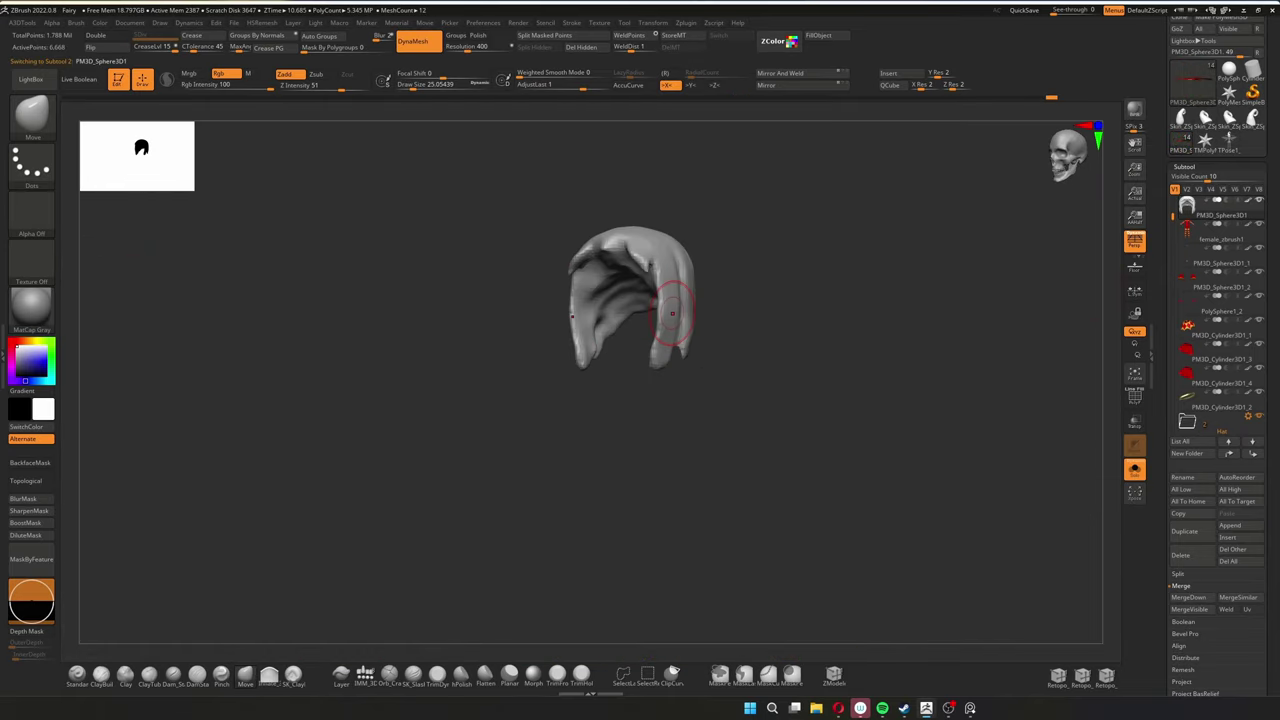
{"action": "left_click_drag", "start_coordinate": [1080, 420], "coordinate": [1100, 390]}
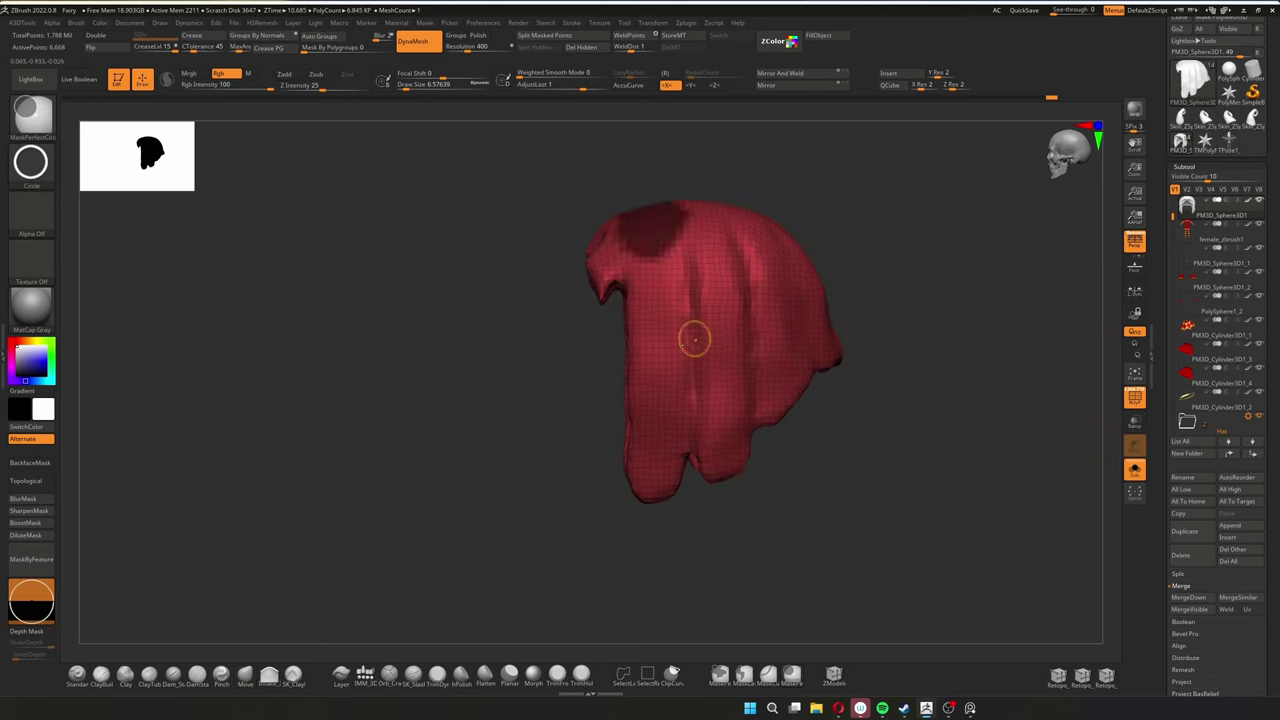
{"action": "left_click_drag", "start_coordinate": [695, 340], "coordinate": [655, 375], "text": "ctrl"}
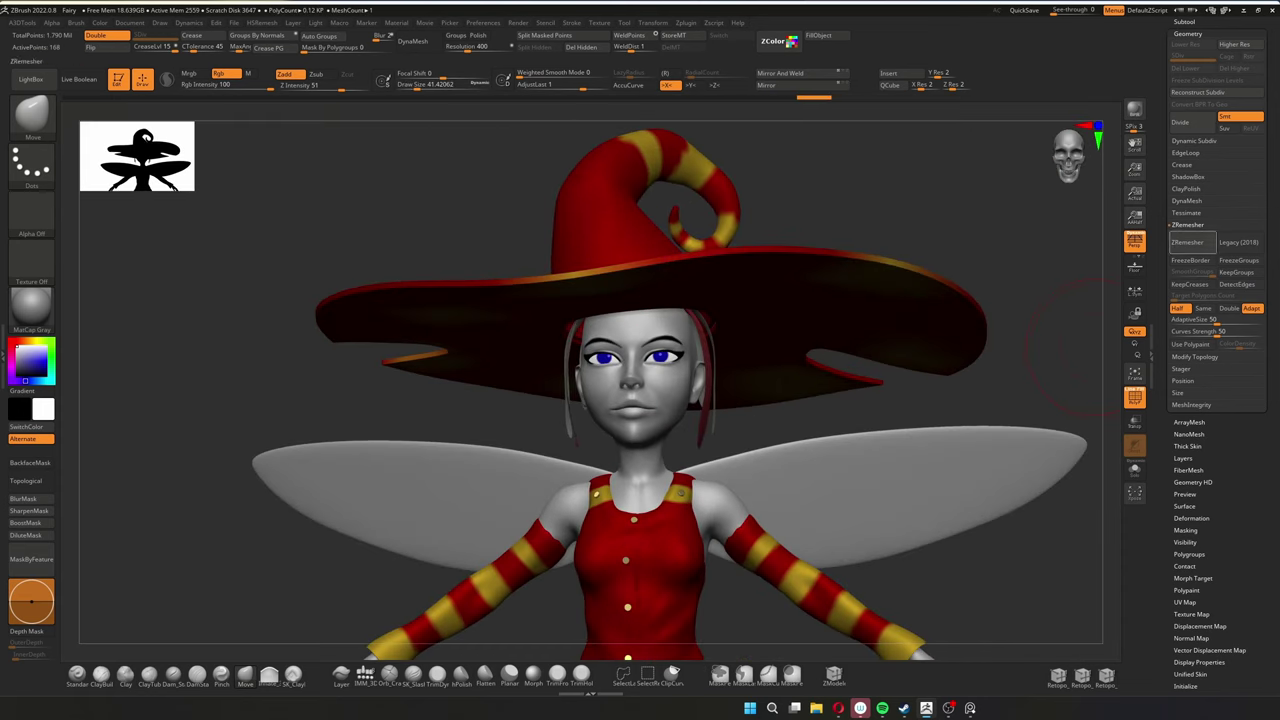
Step: Hide the hat and wings to expose the back of the grey hair, and pick SelectRect
{"action": "left_click", "coordinate": [1194, 140]}
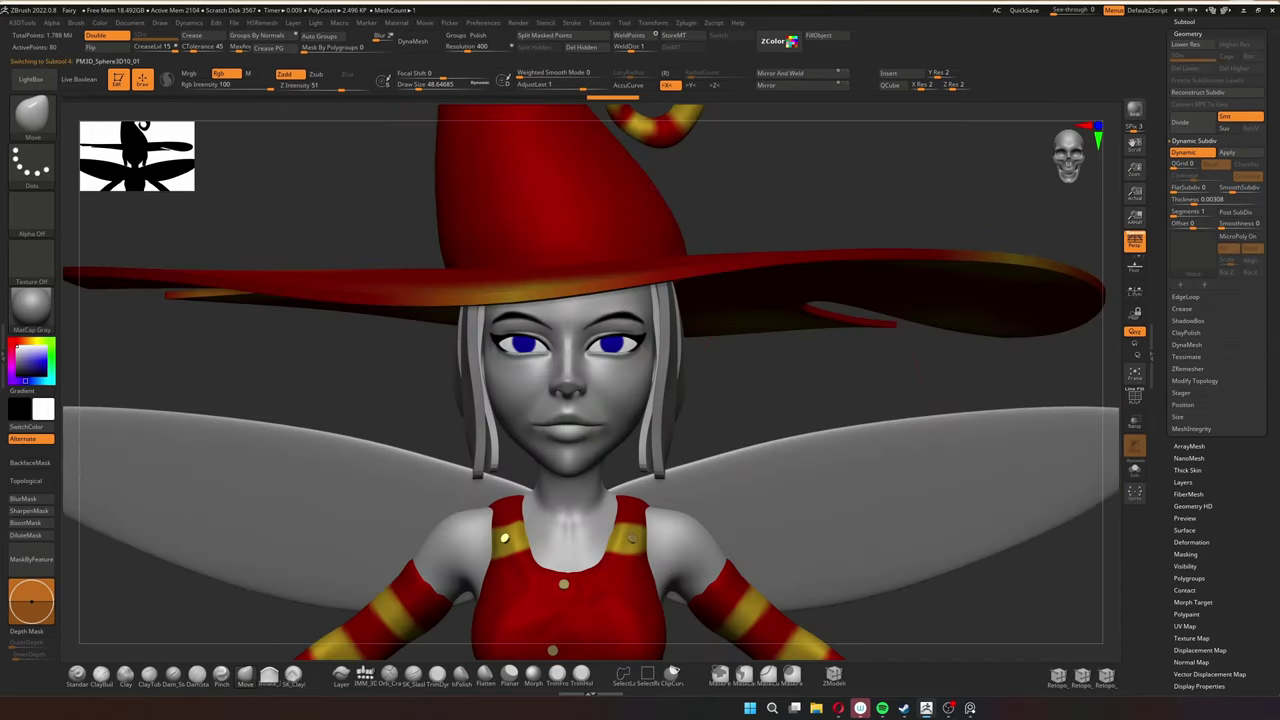
{"action": "key", "text": "s"}
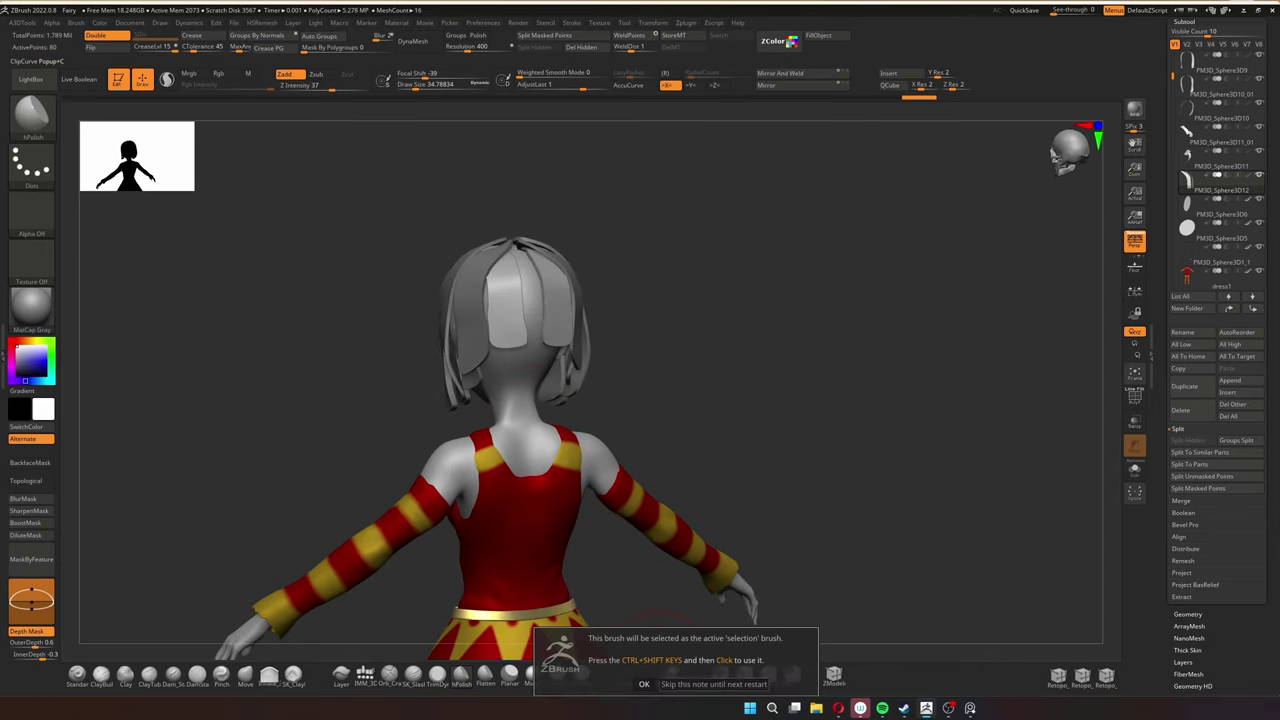
Step: Reshape the grey hair strands around the head, checking from behind and three-quarter views
{"action": "key", "text": "Return"}
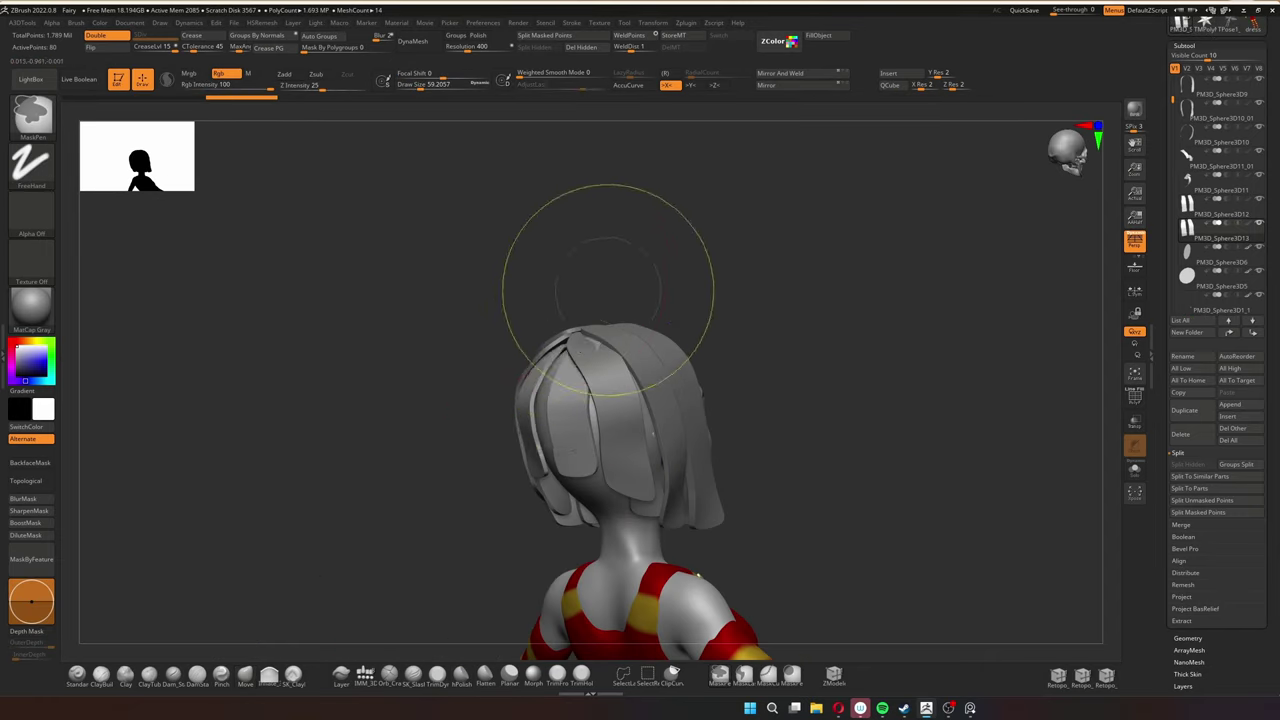
{"action": "mouse_move", "coordinate": [586, 243]}
{"action": "left_mouse_down"}
{"action": "mouse_move", "coordinate": [543, 400]}
{"action": "mouse_move", "coordinate": [529, 386]}
{"action": "mouse_move", "coordinate": [500, 430]}
{"action": "mouse_move", "coordinate": [457, 428]}
{"action": "mouse_move", "coordinate": [530, 300]}
{"action": "left_mouse_up"}
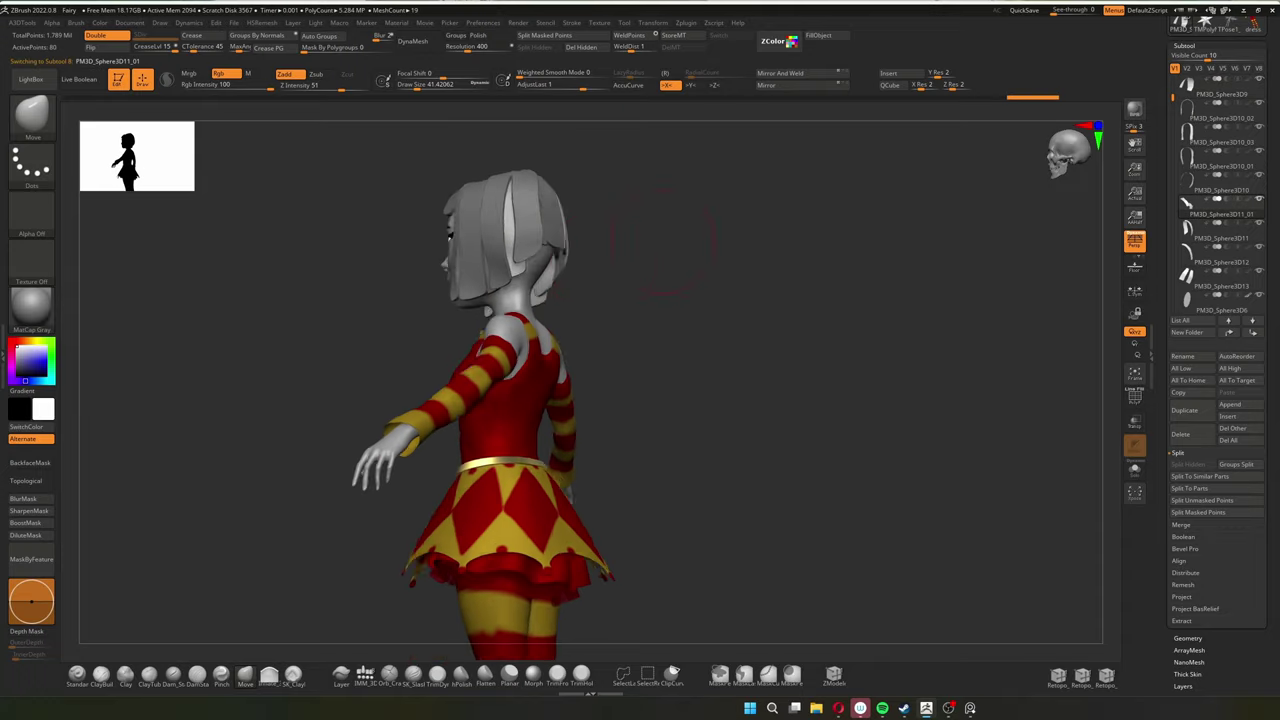
{"action": "right_click_drag", "start_coordinate": [487, 236], "coordinate": [552, 228]}
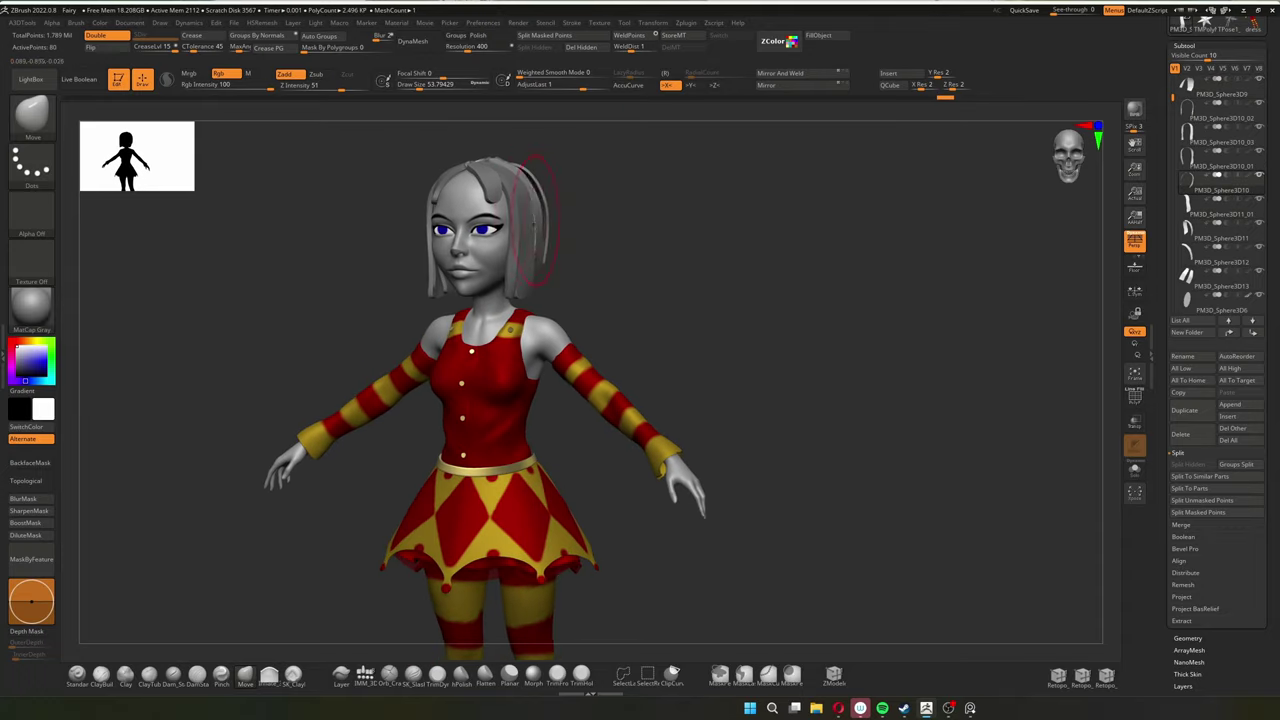
{"action": "right_click_drag", "start_coordinate": [555, 285], "coordinate": [635, 200]}
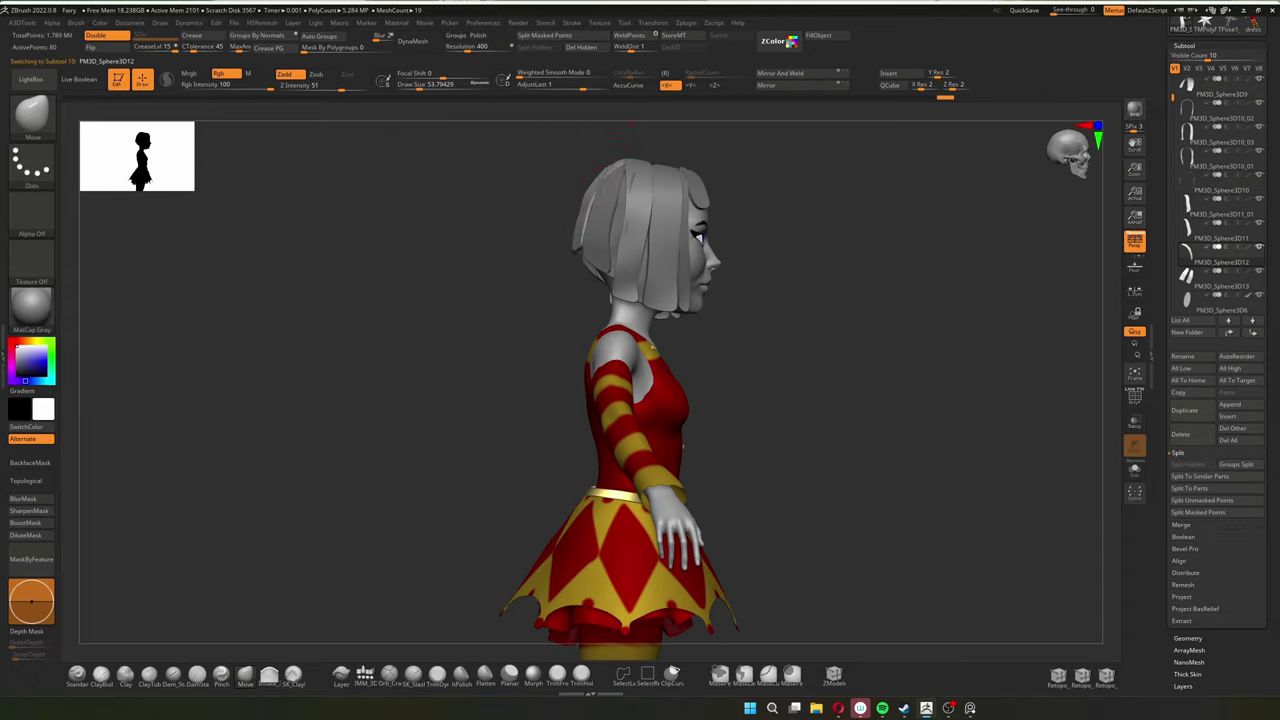
{"action": "right_click_drag", "start_coordinate": [560, 215], "coordinate": [640, 250]}
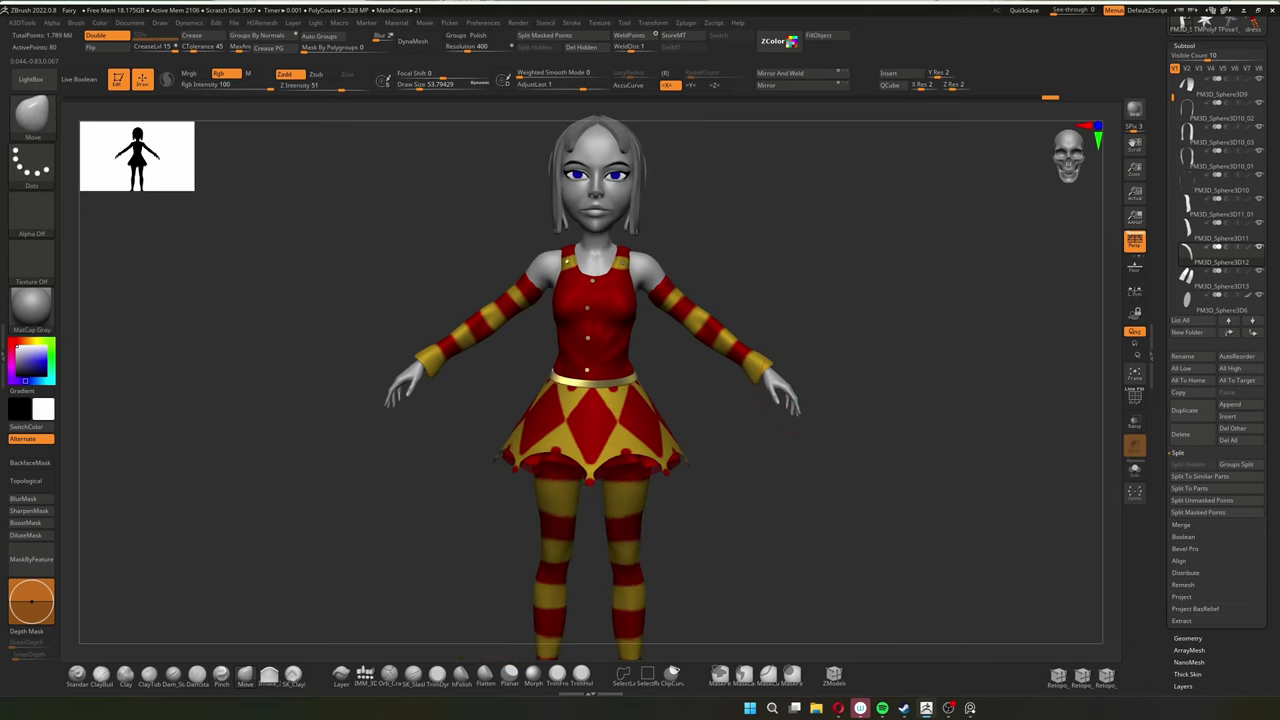
Step: Unhide the red witch hat so it sits over the grey strand bob
{"action": "scroll", "coordinate": [1095, 310], "scroll_direction": "down", "scroll_amount": 2}
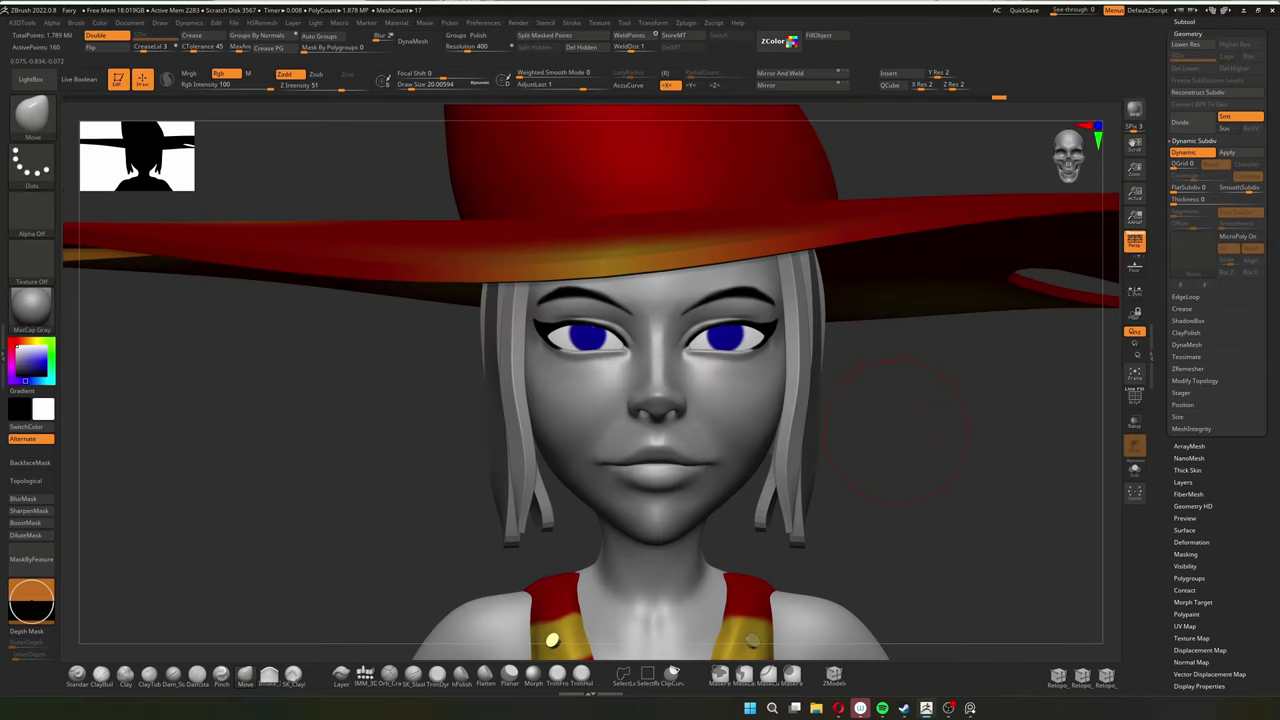
Step: Solo the U-shaped grey hair band so it shows alone
{"action": "key", "text": "space"}
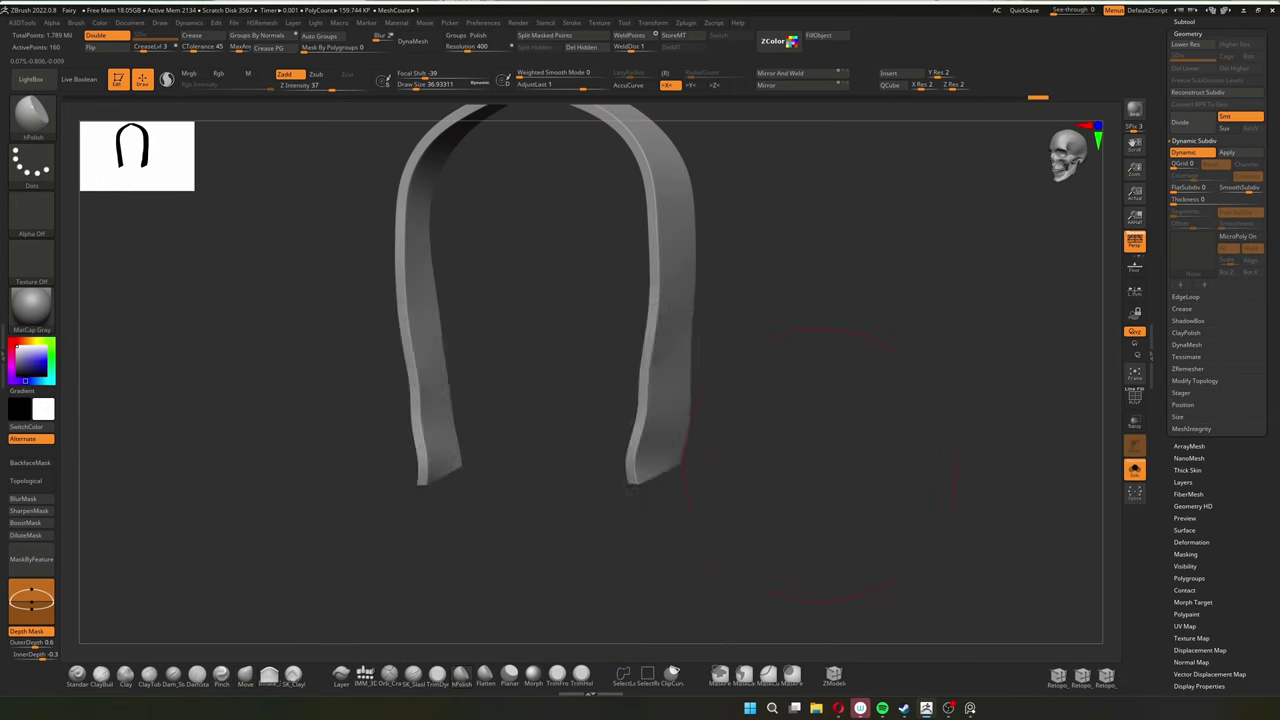
Step: Turn Solo off and orbit to a side view of the arch strip beneath the hat brim
{"action": "right_click_drag", "start_coordinate": [672, 420], "coordinate": [690, 400]}
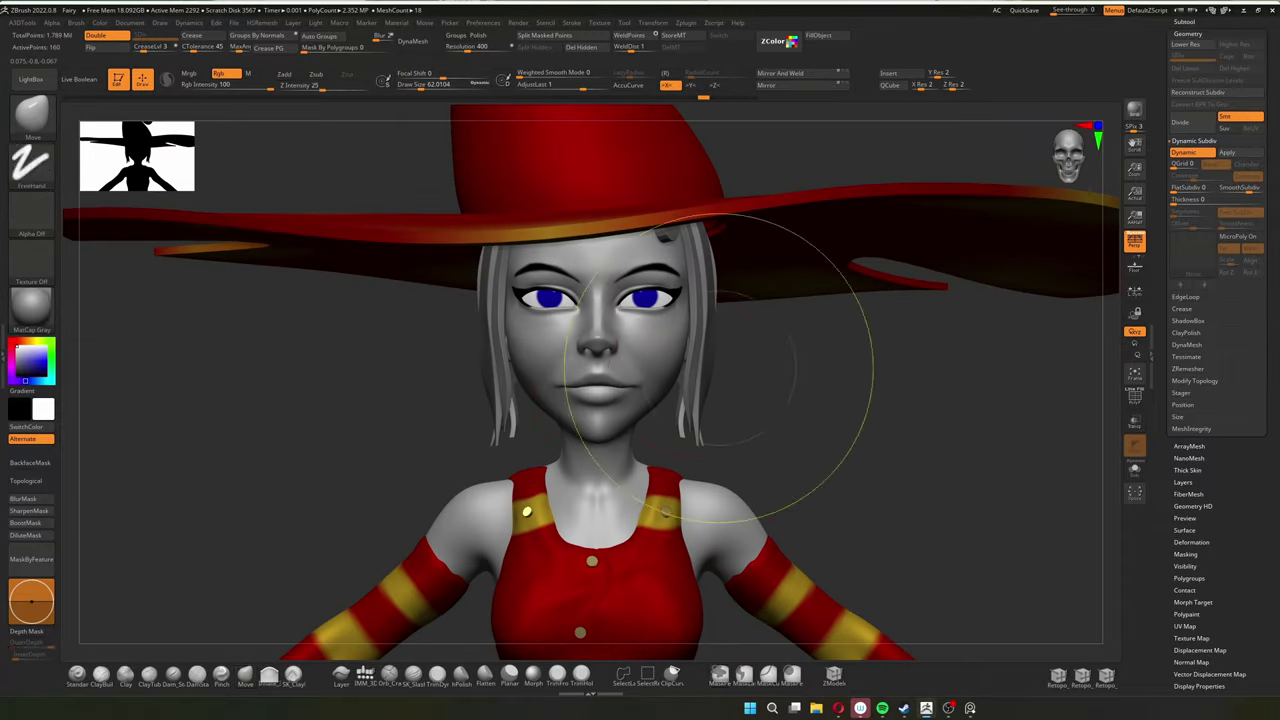
{"action": "left_click_drag", "start_coordinate": [685, 440], "coordinate": [690, 405]}
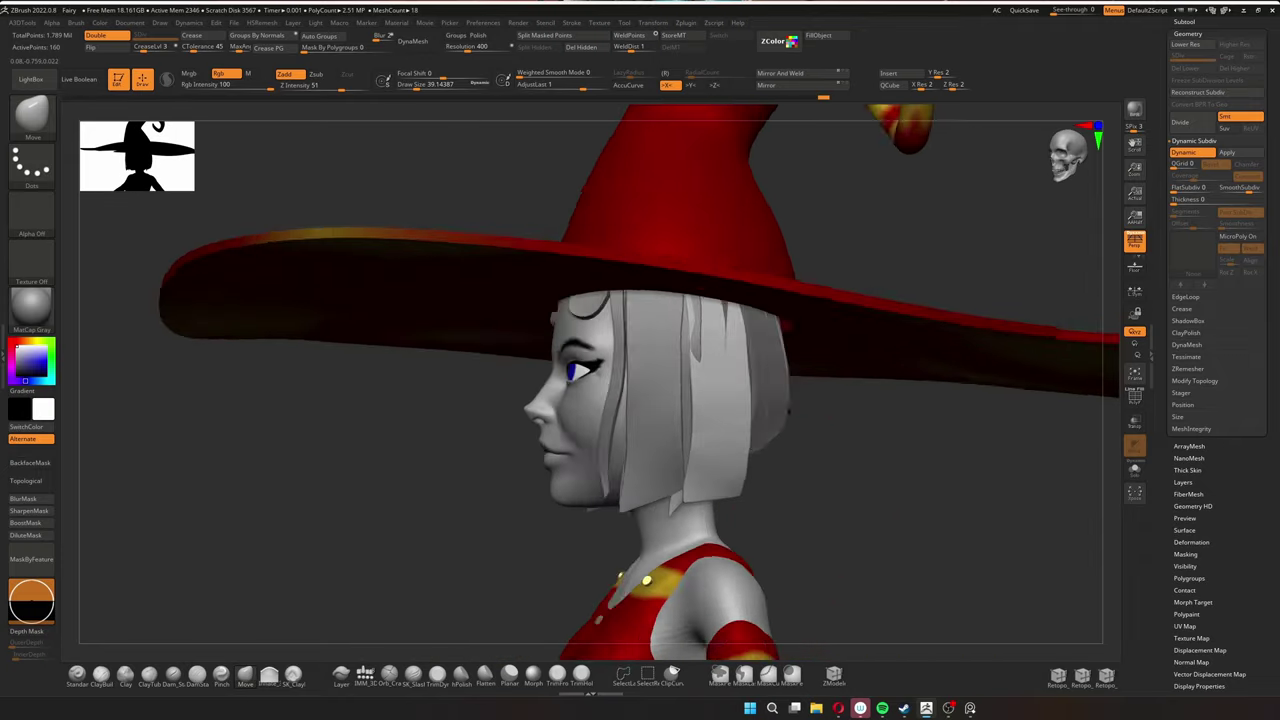
Step: Fill the single back hair panel solid red and show it on its own
{"action": "key", "text": "s"}
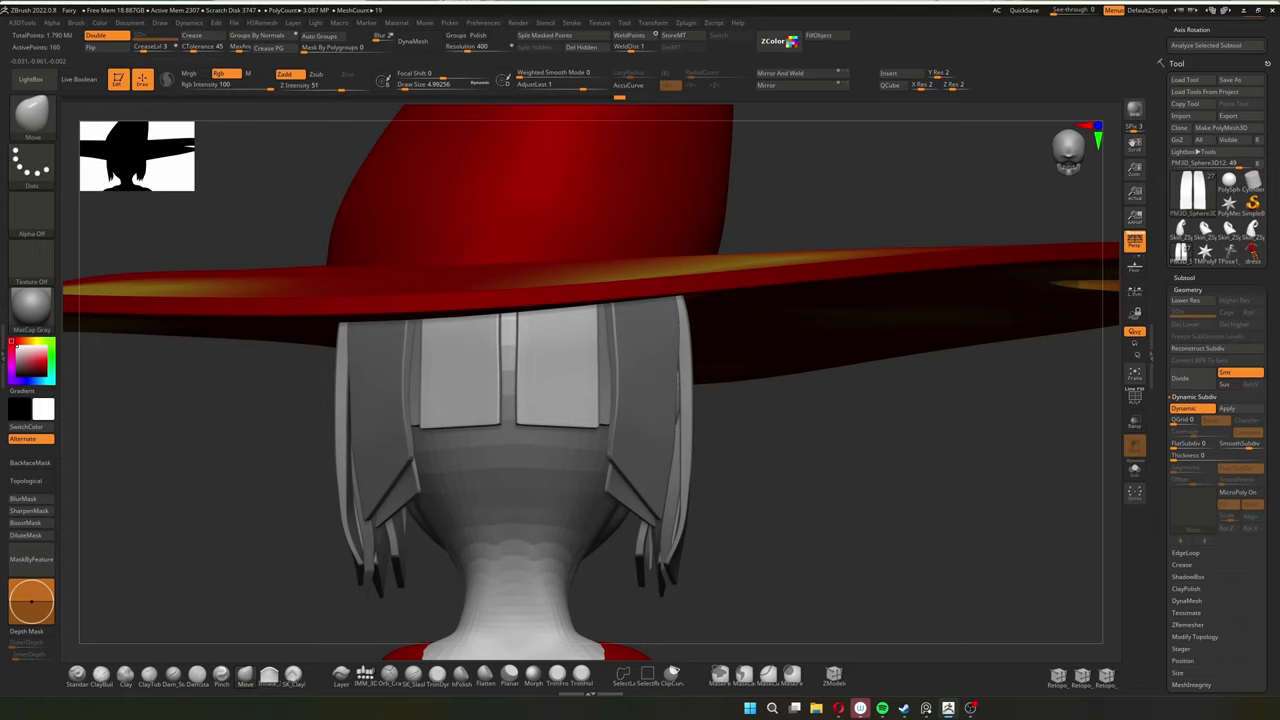
Step: Paint the hat brim's underside with an orange-yellow gradient, checking it from the side
{"action": "key", "text": "w"}
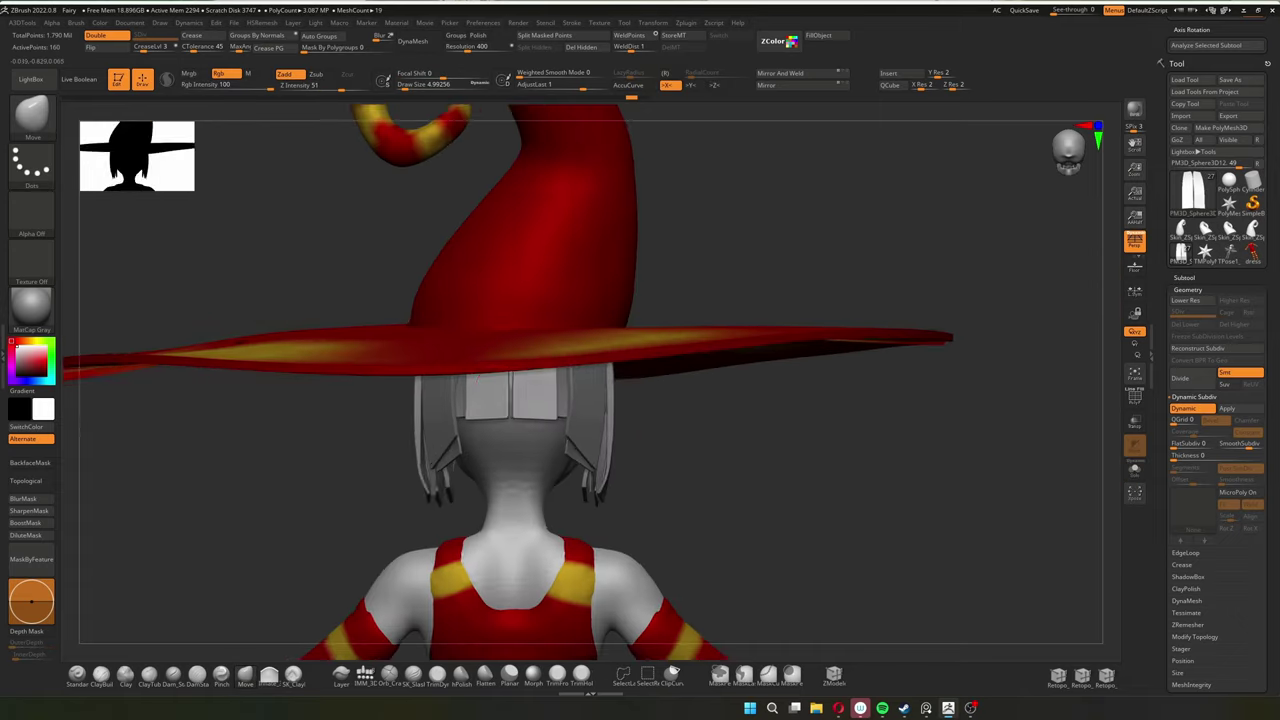
{"action": "left_click_drag", "start_coordinate": [200, 390], "coordinate": [1060, 400]}
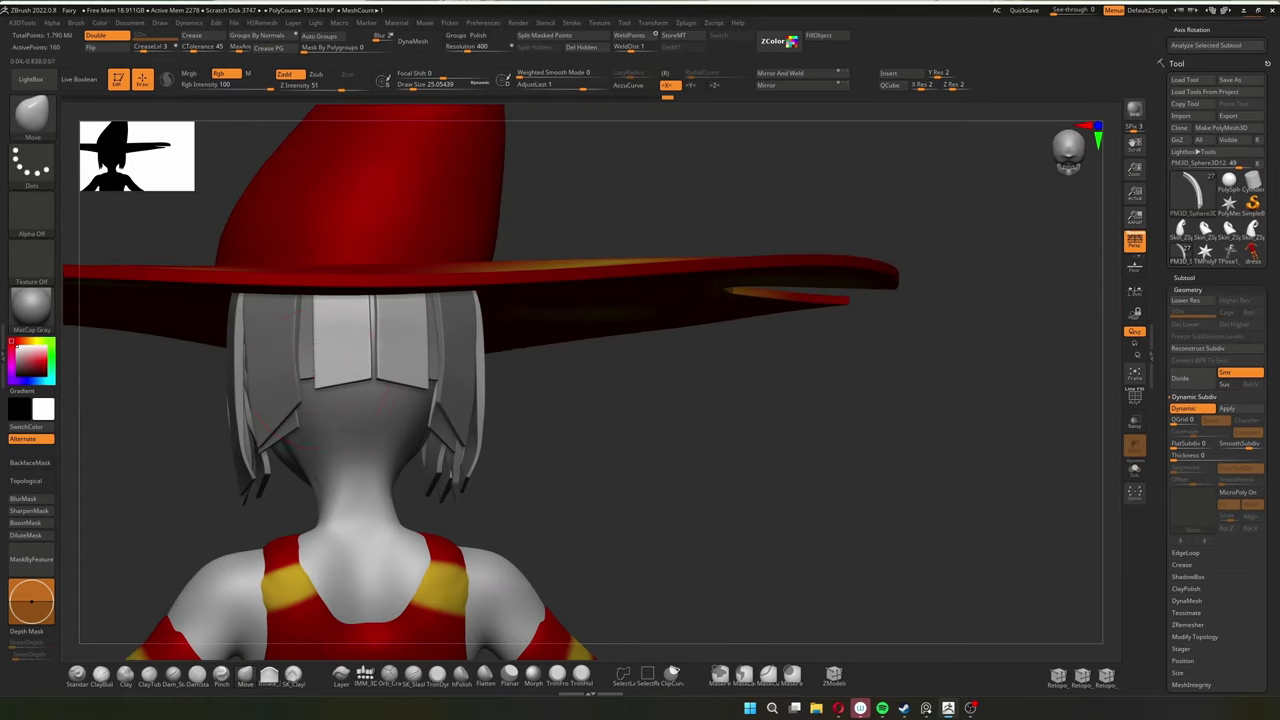
{"action": "left_click", "coordinate": [1134, 468]}
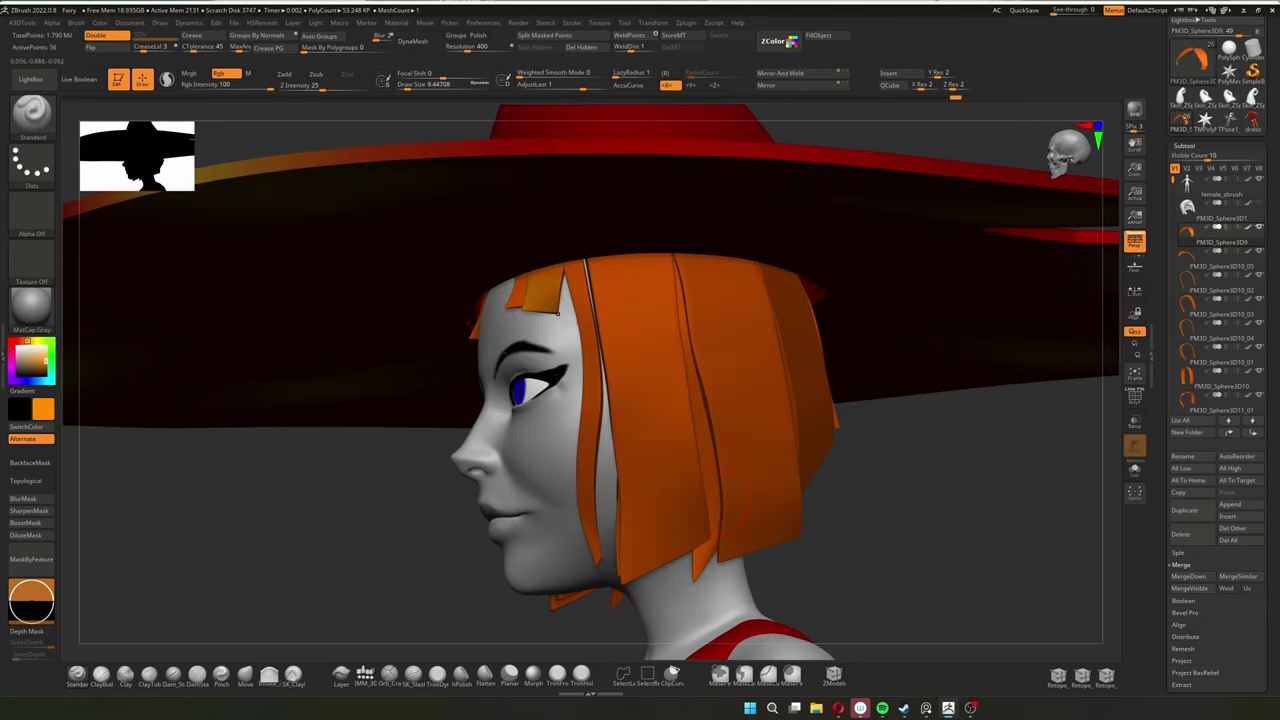
Step: Step through each remaining hair strand SubTool down to the last one, checking its orange paint
{"action": "left_click", "coordinate": [512, 282], "text": "alt"}
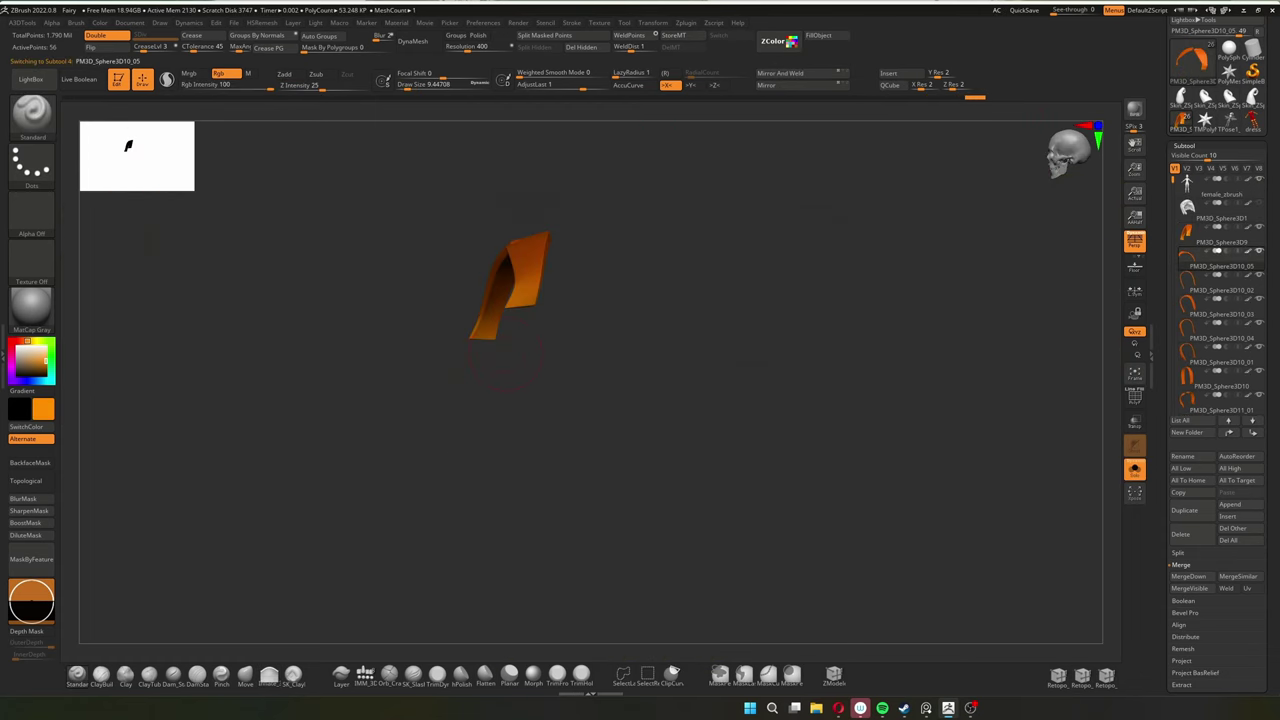
{"action": "key", "text": "alt+Down"}
{"action": "key", "text": "alt+Down"}
{"action": "key", "text": "alt+Down"}
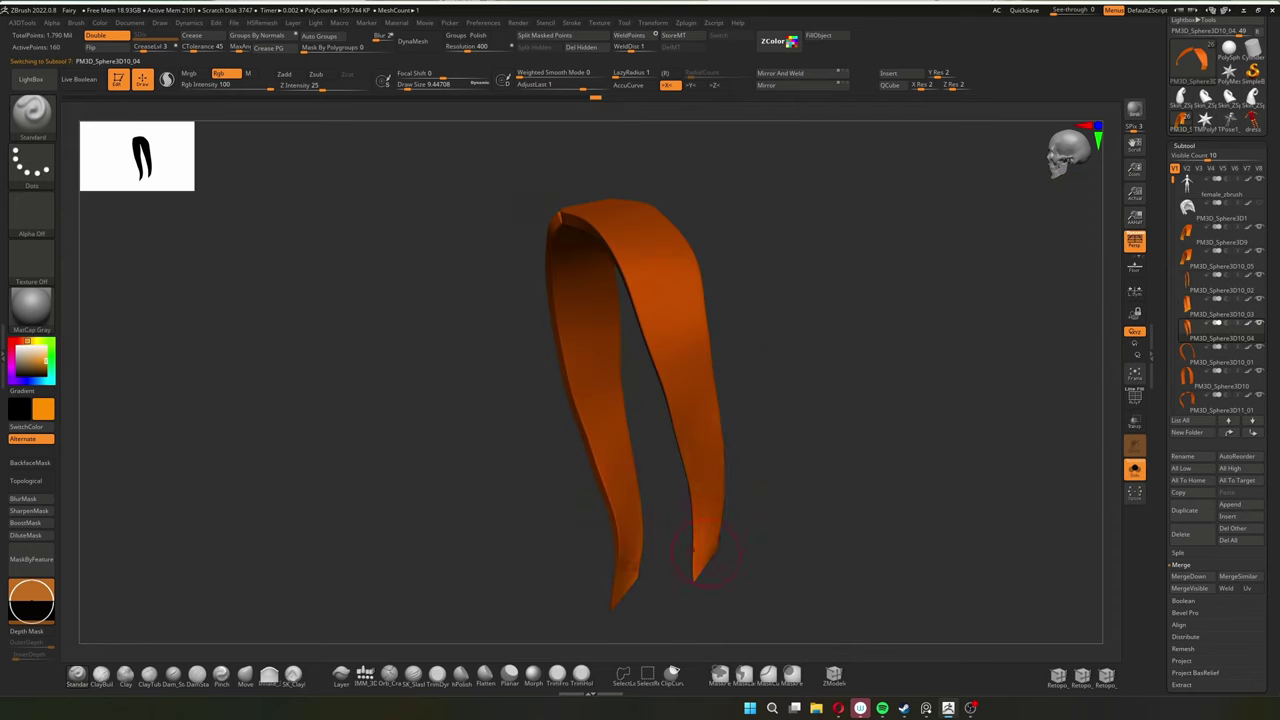
{"action": "key", "text": "alt+Down"}
{"action": "key", "text": "alt+Down"}
{"action": "key", "text": "alt+Down"}
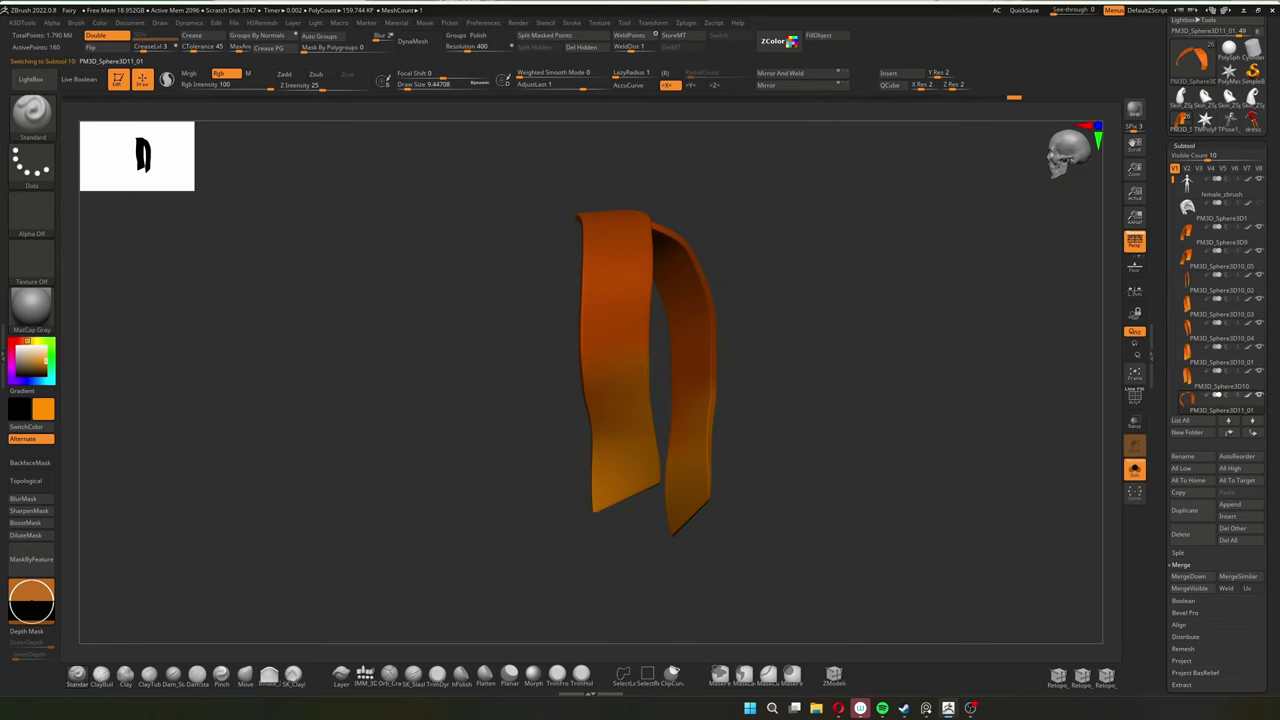
{"action": "key", "text": "alt+Down"}
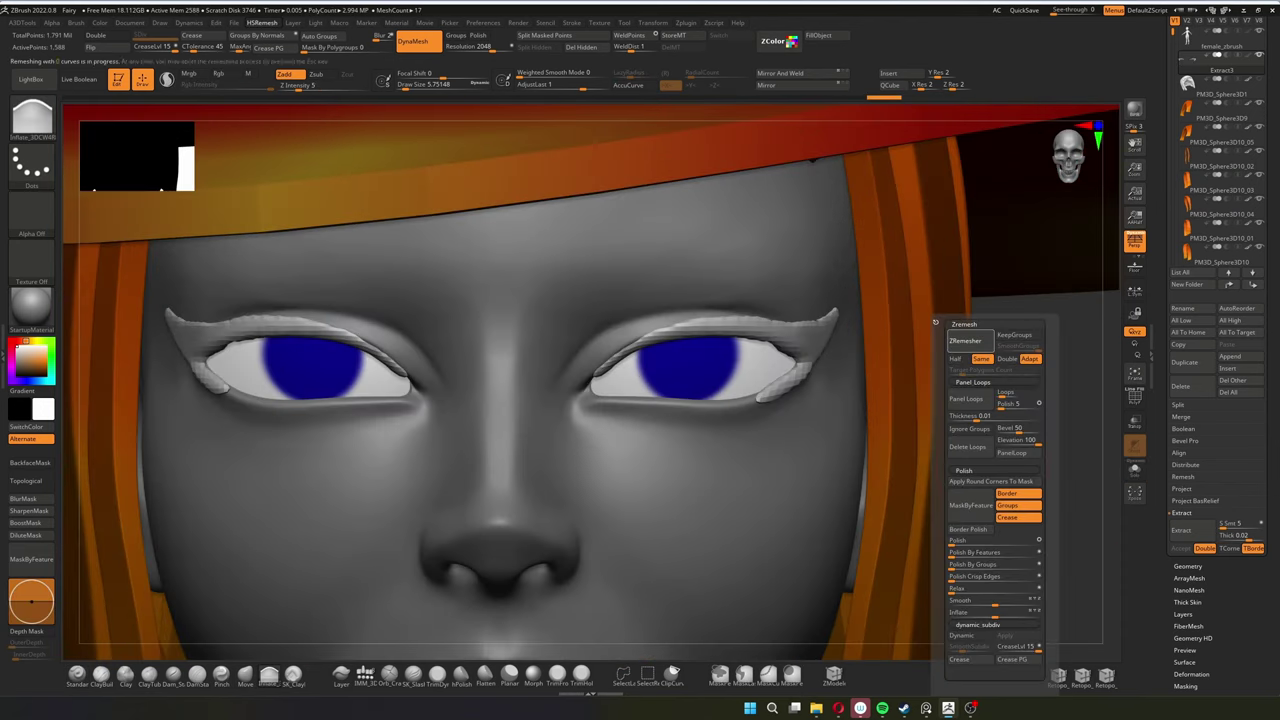
Step: Isolate an eyelash piece, rotate around it, and view both lashes front-on with the Move brush
{"action": "key", "text": "ctrl+shift+s"}
{"action": "left_click_drag", "start_coordinate": [760, 560], "coordinate": [850, 350]}
{"action": "key", "text": "b"}
{"action": "key", "text": "m"}
{"action": "key", "text": "v"}
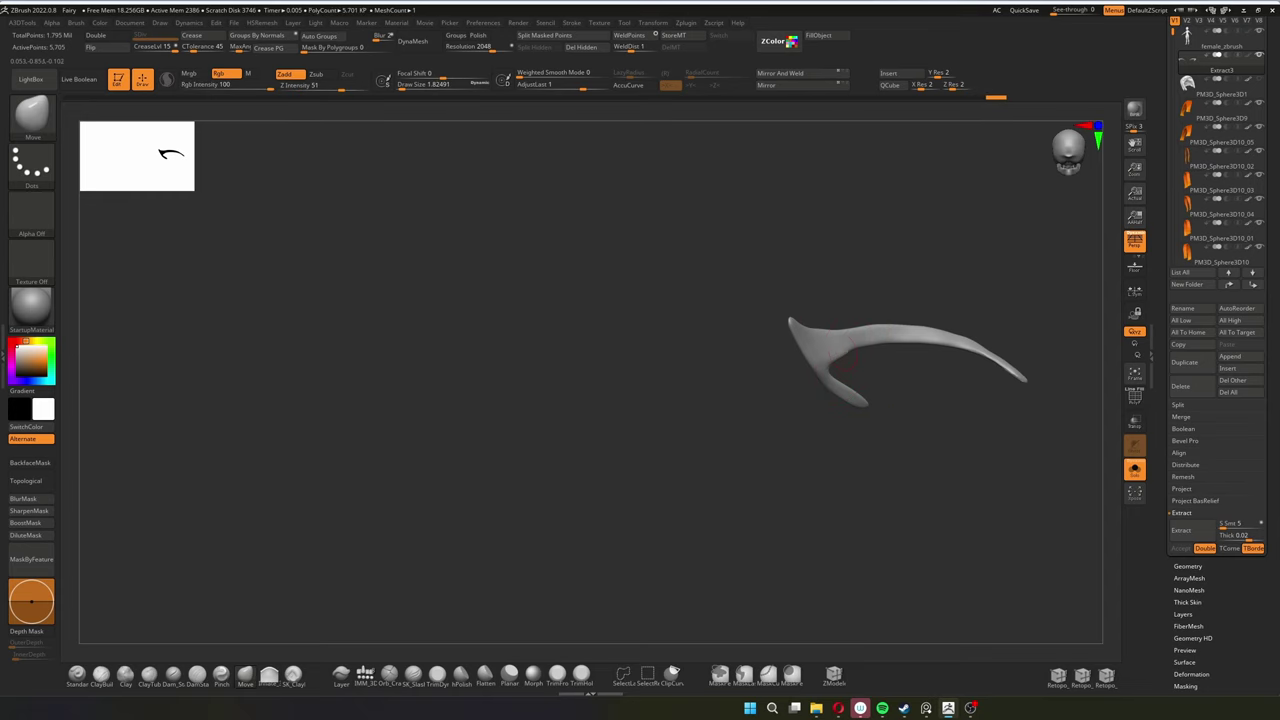
Step: End Solo to see the full head and resize the brush over the right eye
{"action": "key", "text": "ctrl+shift+s"}
{"action": "key", "text": "space"}
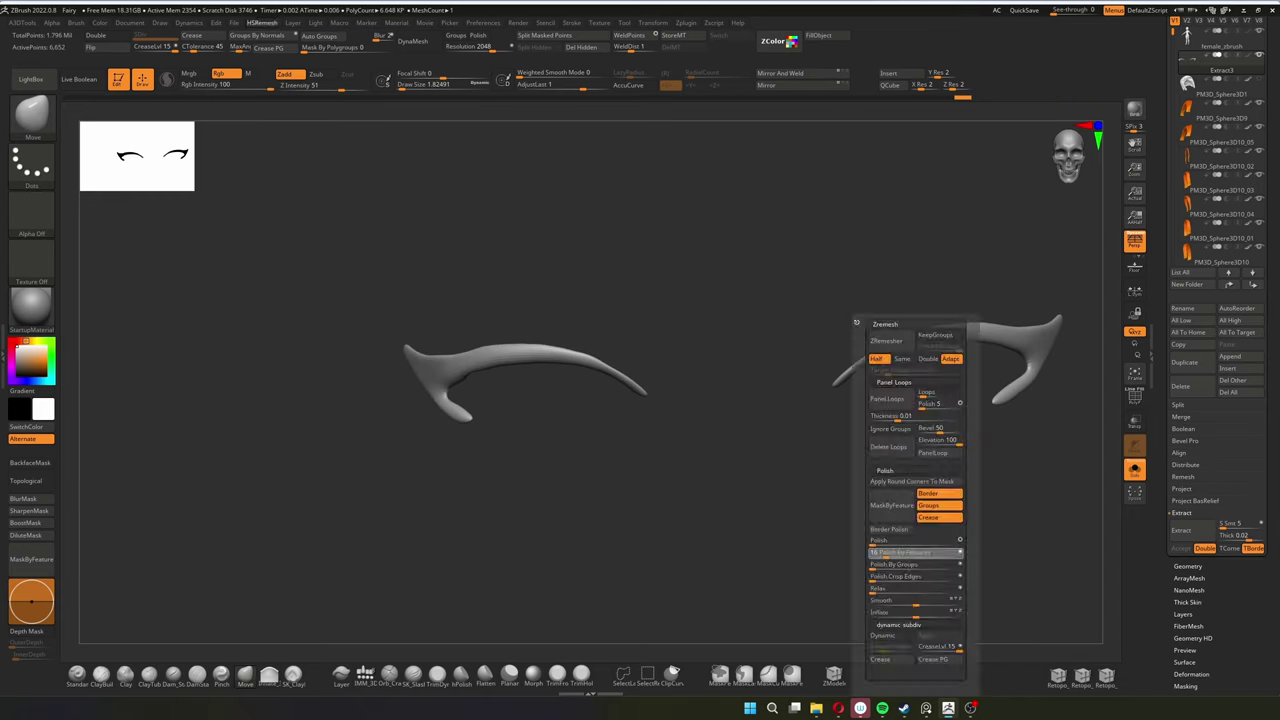
{"action": "key", "text": "ctrl+shift+s"}
{"action": "key", "text": "s"}
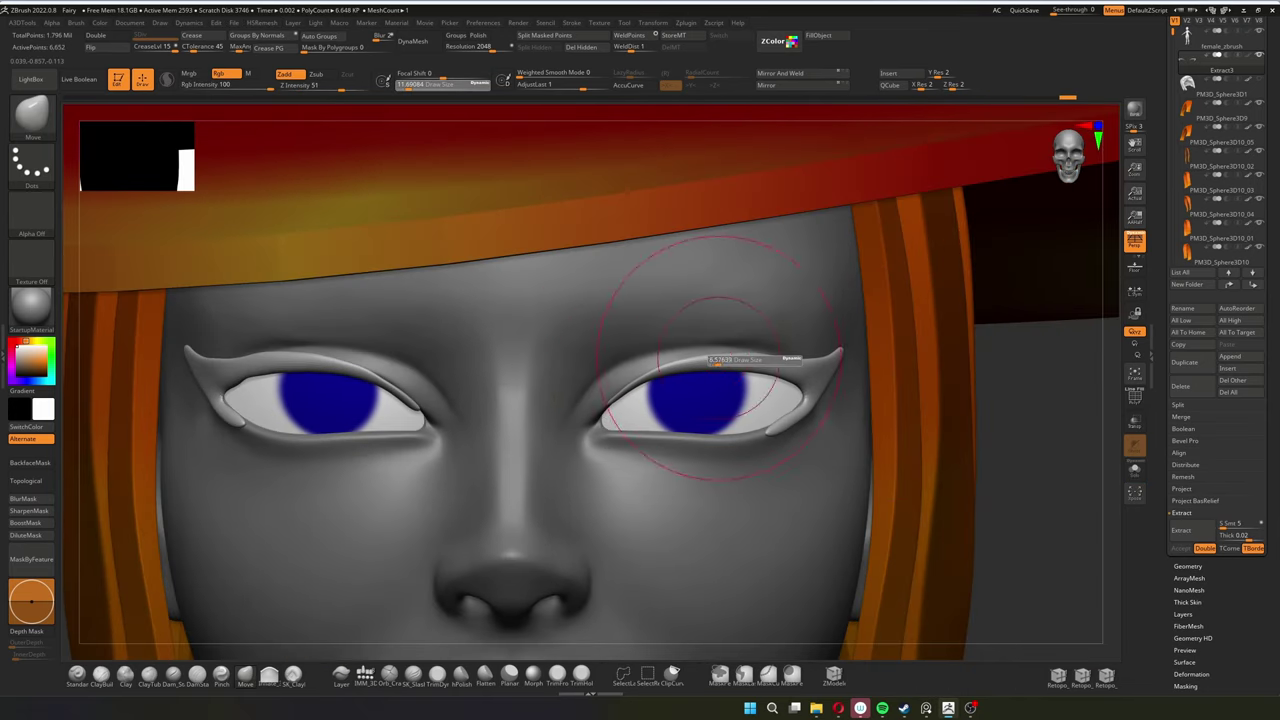
{"action": "right_click_drag", "start_coordinate": [757, 438], "coordinate": [778, 422], "text": "ctrl"}
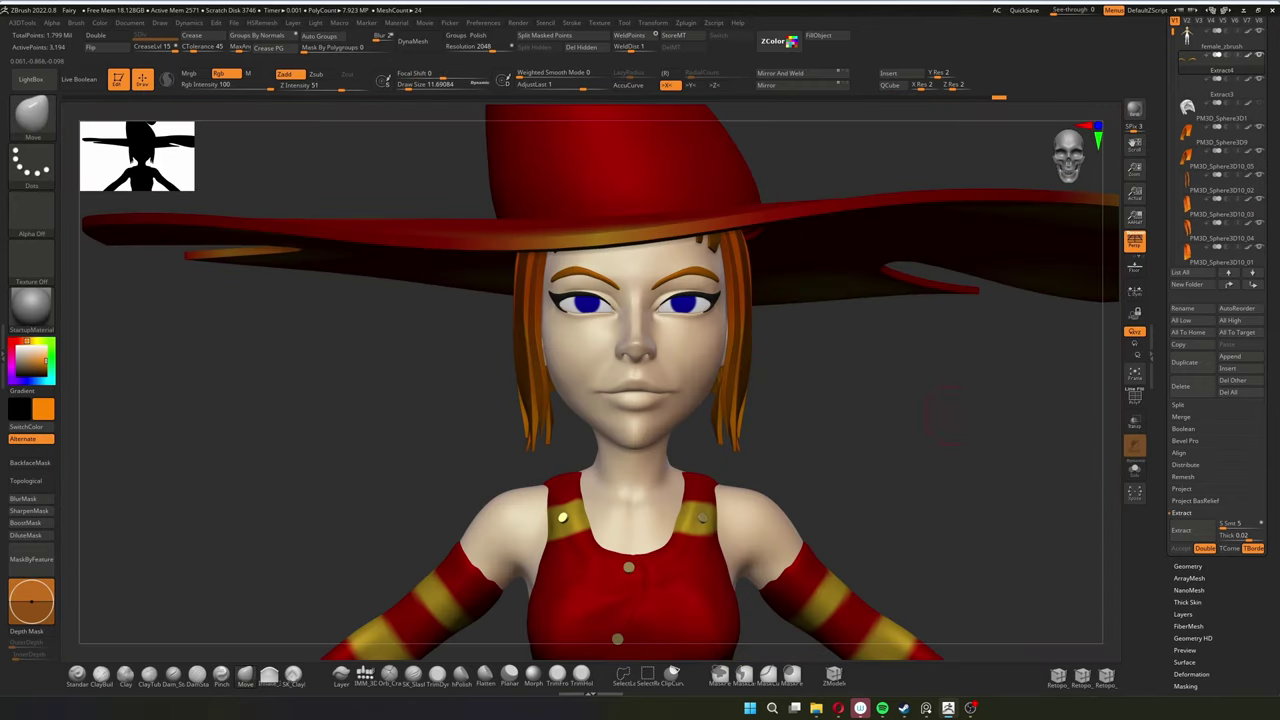
Step: Review the SubTool list pieces with the whole witch in view
{"action": "mouse_move", "coordinate": [1200, 188]}
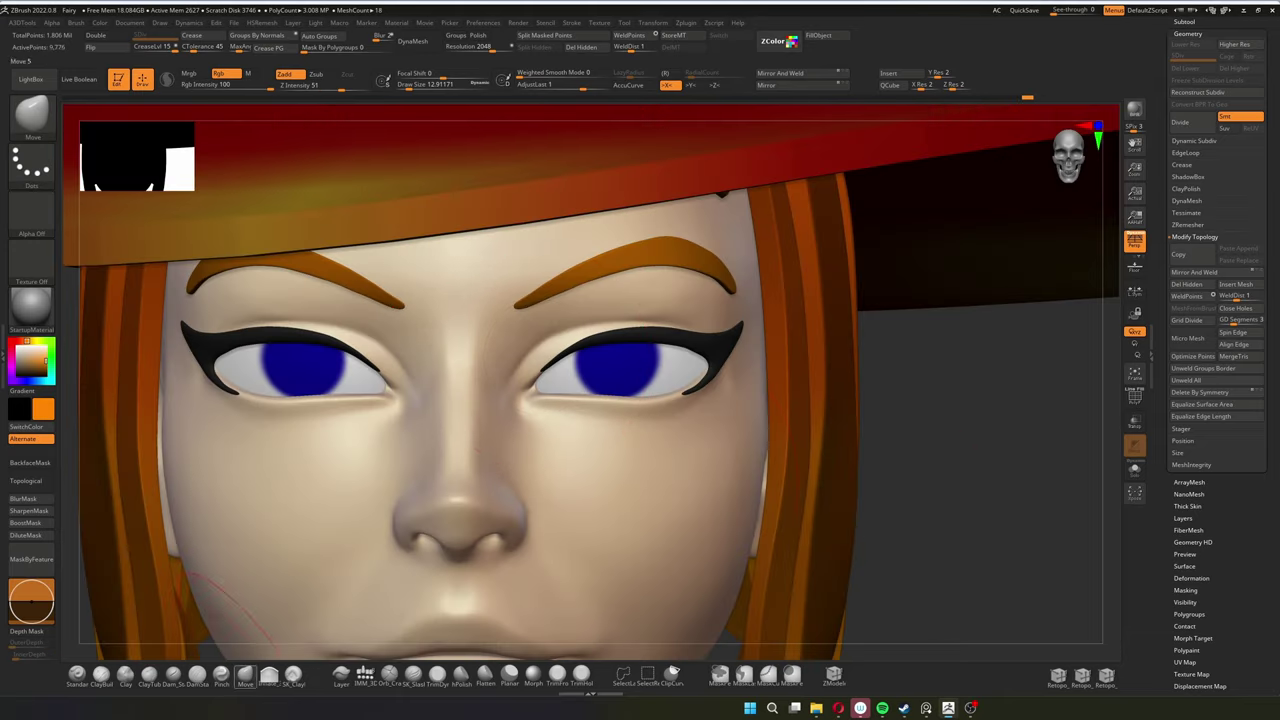
Step: Adjust the Draw Size for detail work on the face
{"action": "key", "text": "s"}
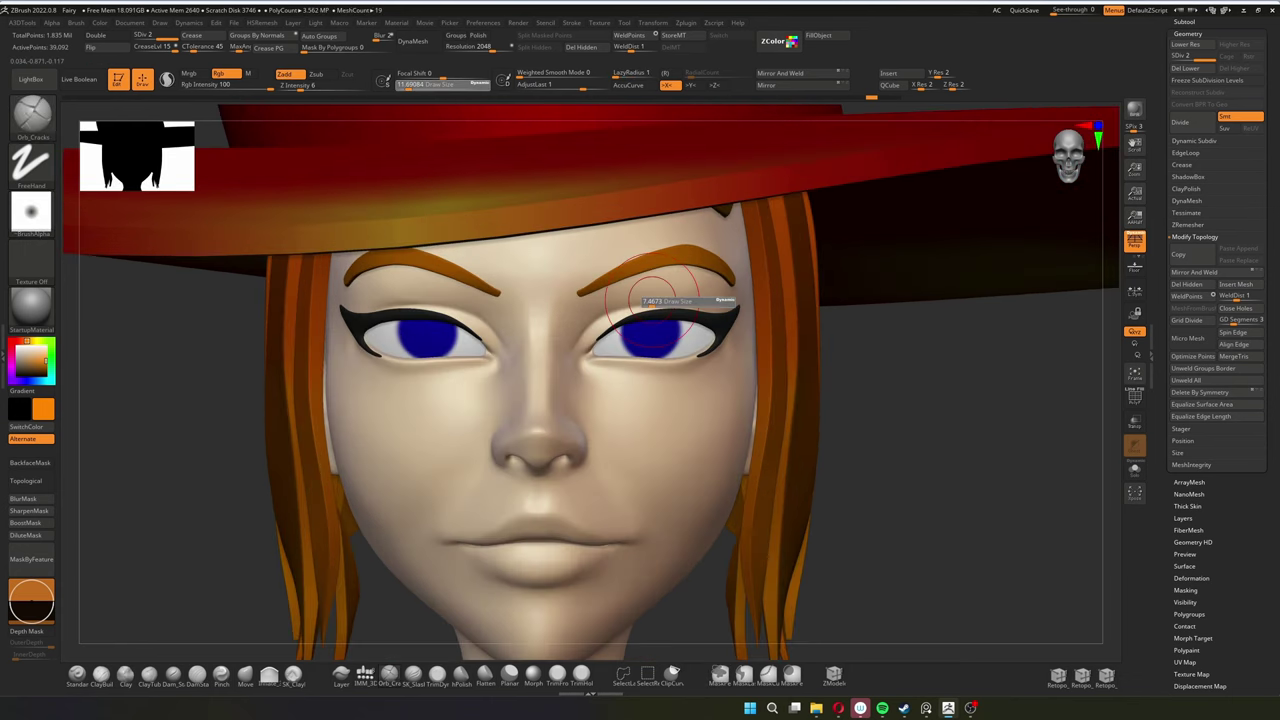
Step: Select the female_zbrush head, pick a cracks detail brush, and add one subdivision level
{"action": "left_click", "coordinate": [664, 370], "text": "alt"}
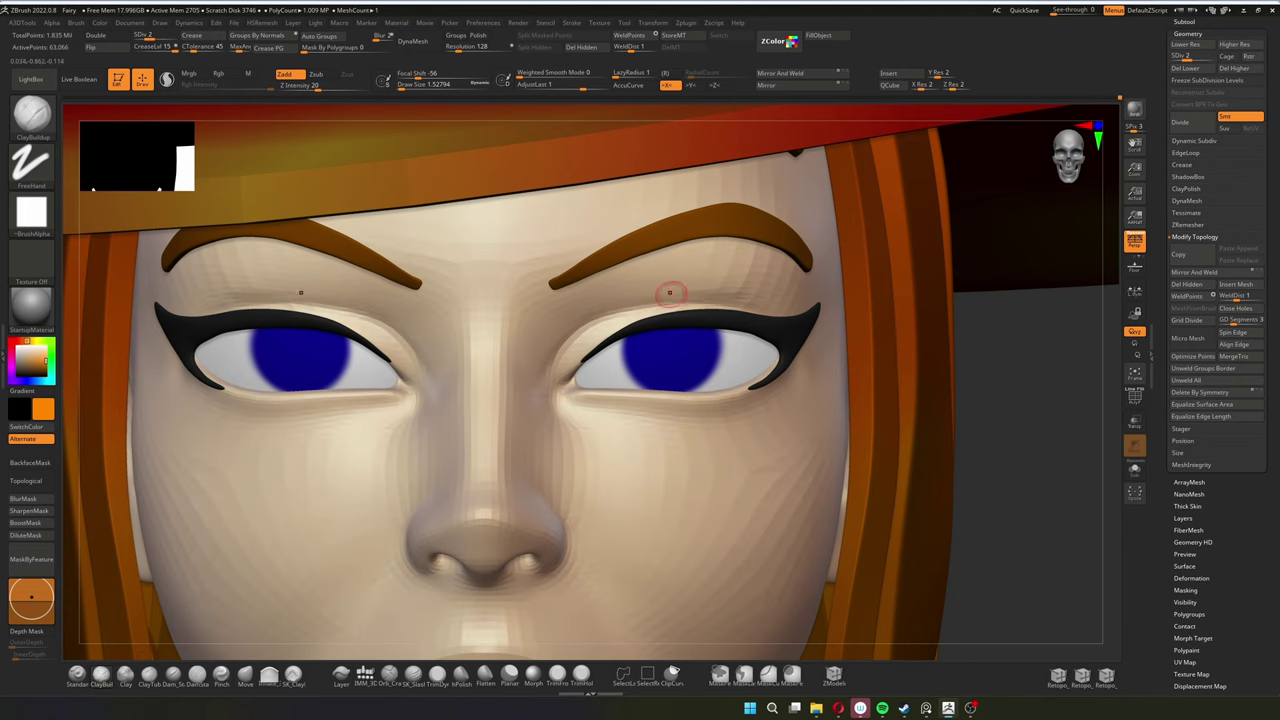
{"action": "key", "text": "b"}
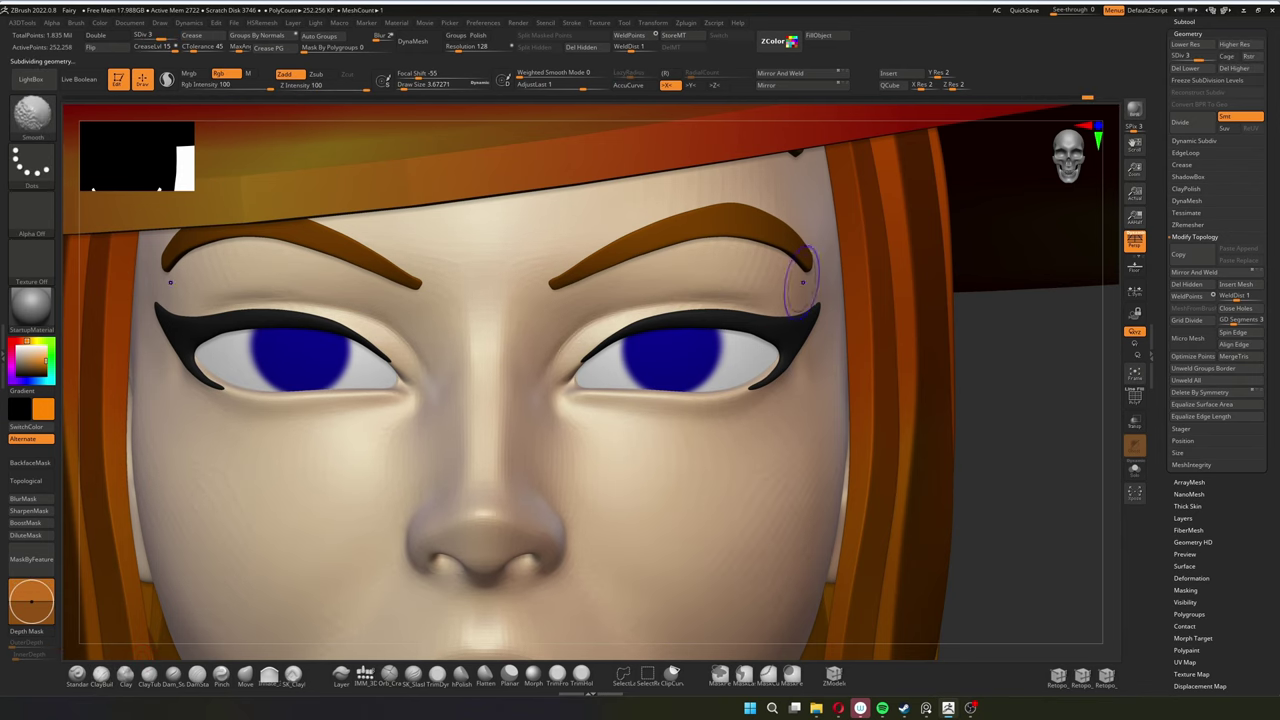
{"action": "key", "text": "d"}
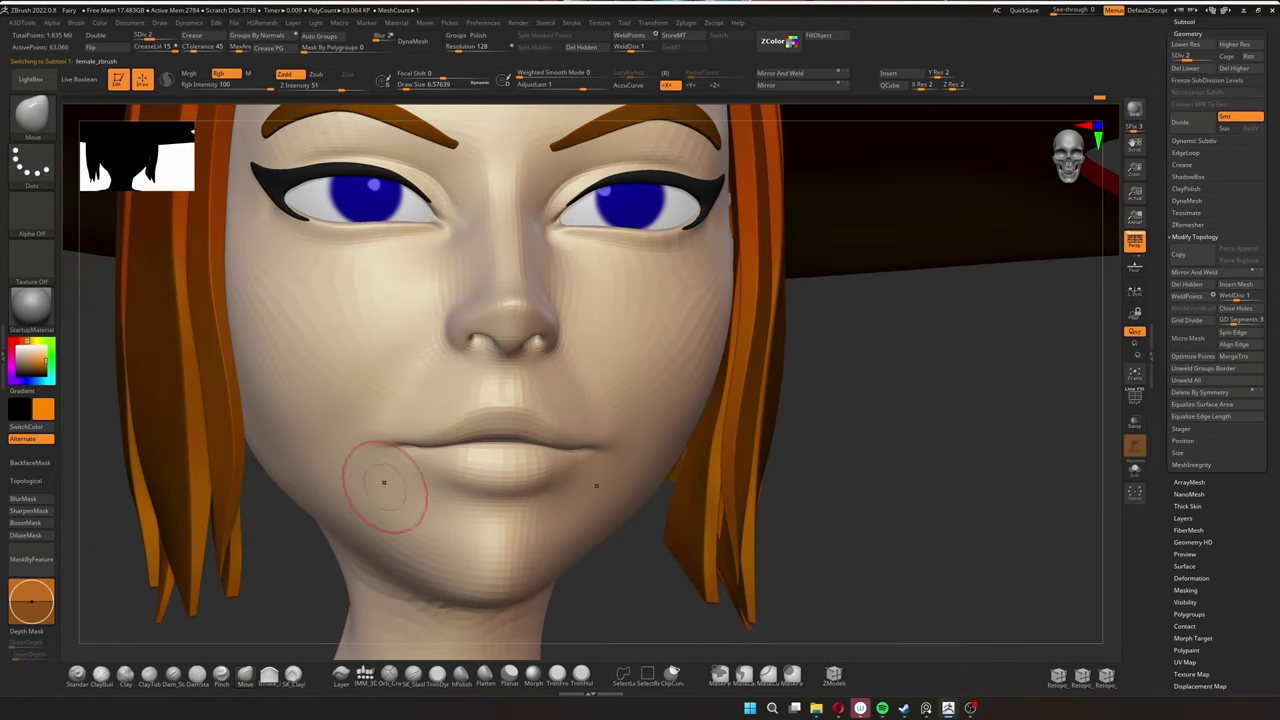
Step: Tweak the head surface with ClayBuildup and Smooth, then resize the brush
{"action": "key", "text": "b"}
{"action": "key", "text": "c"}
{"action": "key", "text": "b"}
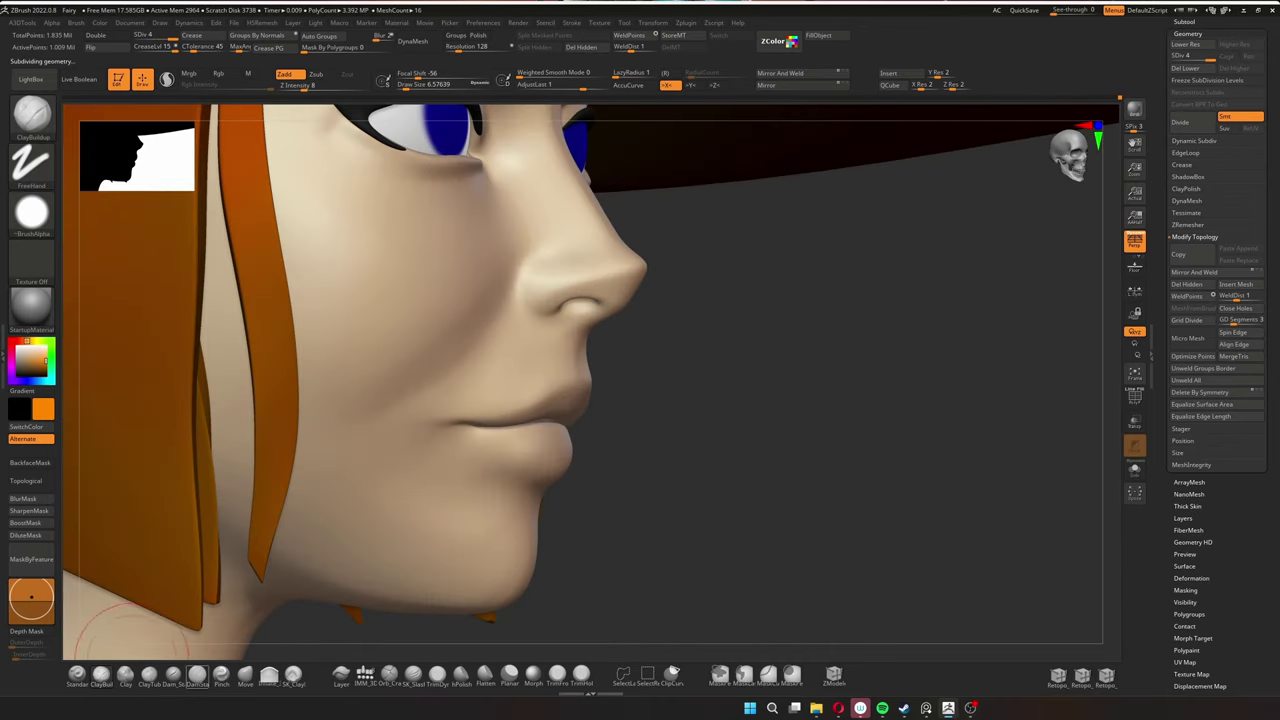
{"action": "key", "text": "shift"}
{"action": "key", "text": "s"}
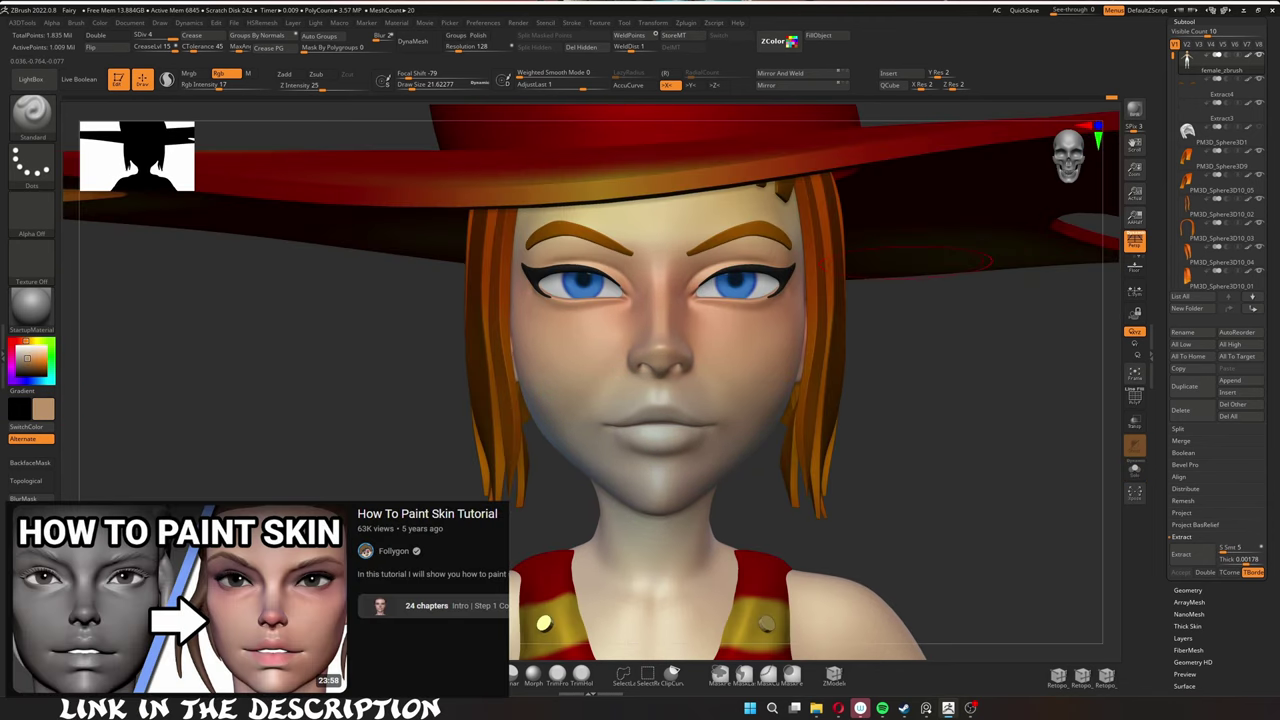
Step: Choose red as the paint colour for the lips
{"action": "left_click", "coordinate": [40, 358]}
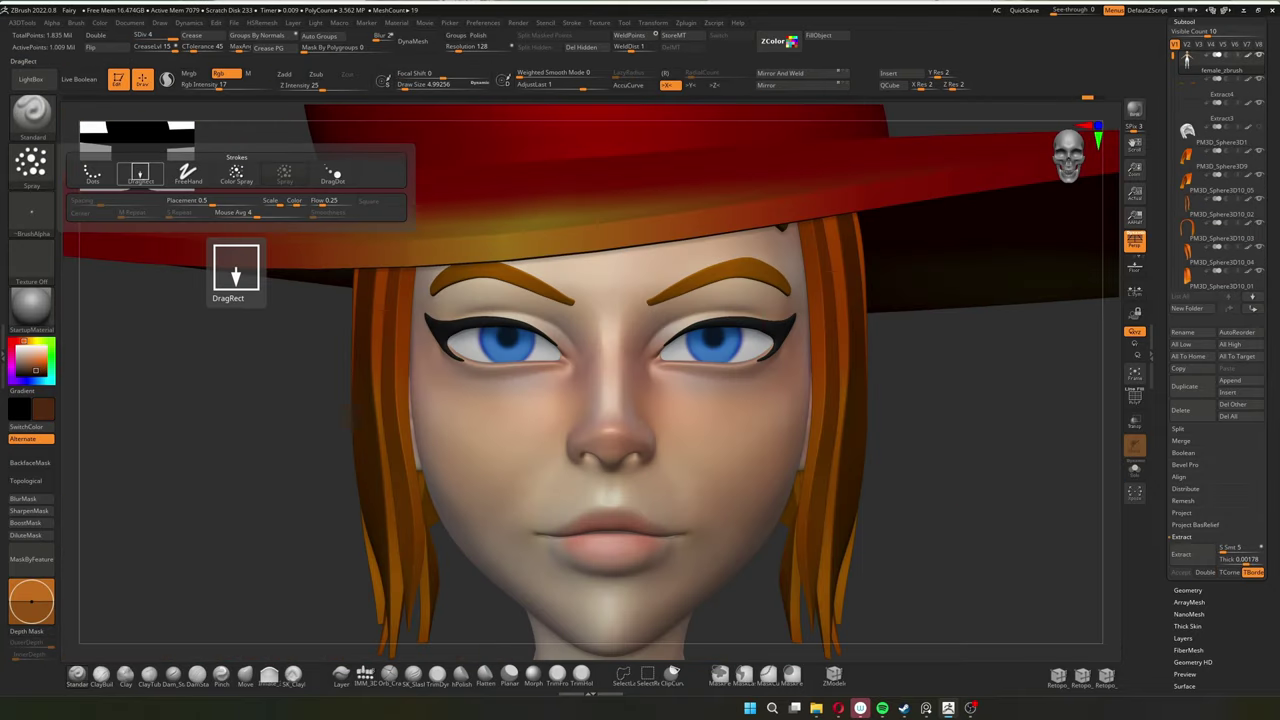
Step: Set the brush stroke type to Dots for painting freckles
{"action": "left_click", "coordinate": [234, 266]}
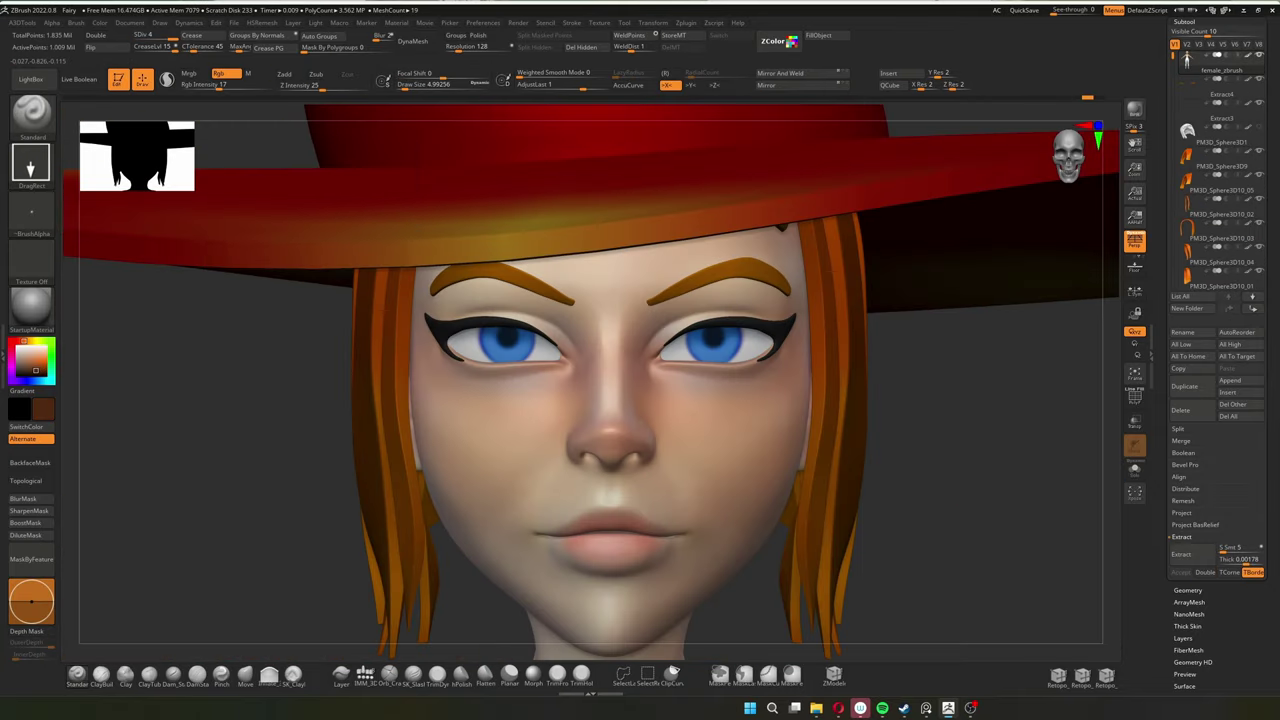
{"action": "left_click", "coordinate": [31, 165]}
{"action": "left_click", "coordinate": [106, 171]}
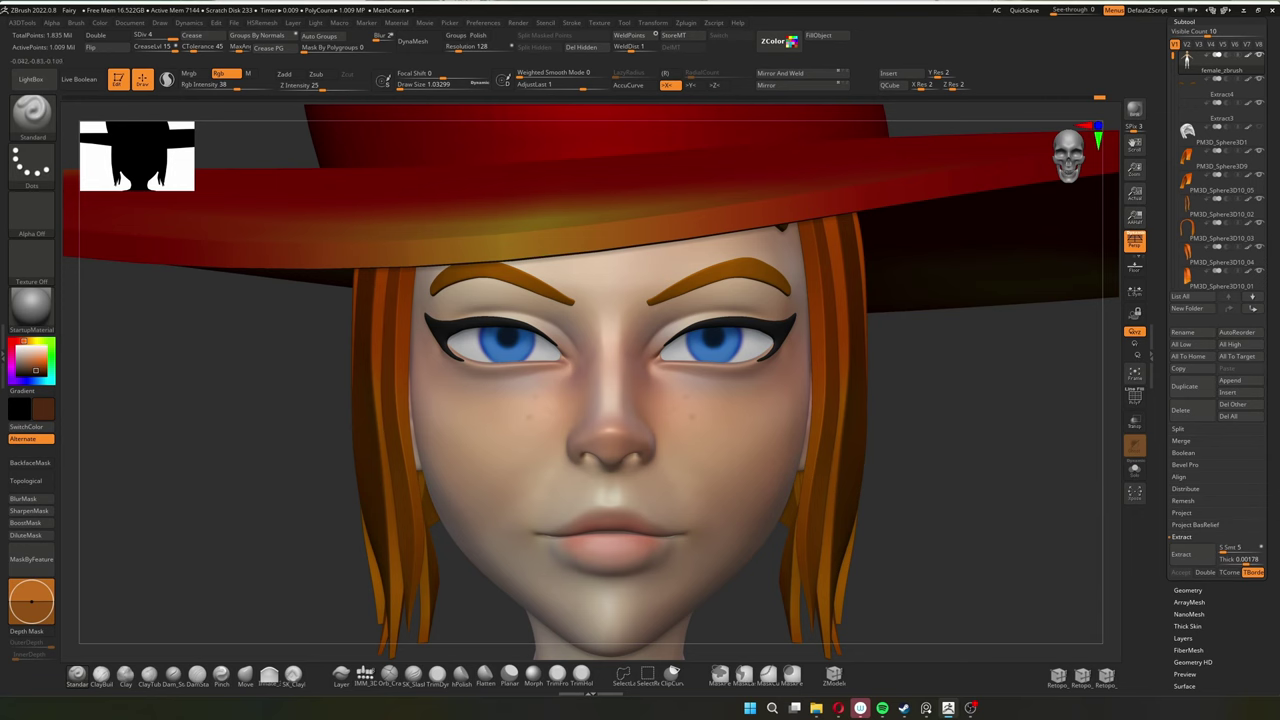
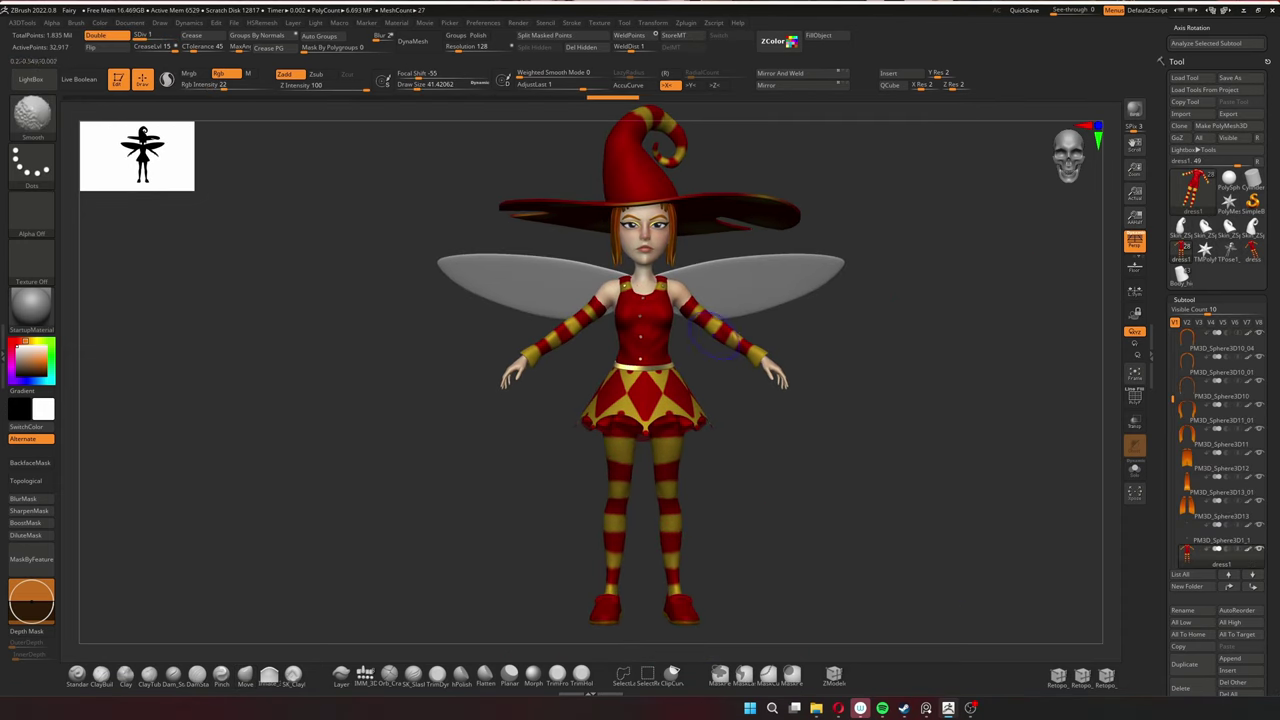
Step: Make the dress1 piece the active subtool
{"action": "left_click", "coordinate": [720, 322], "text": "alt"}
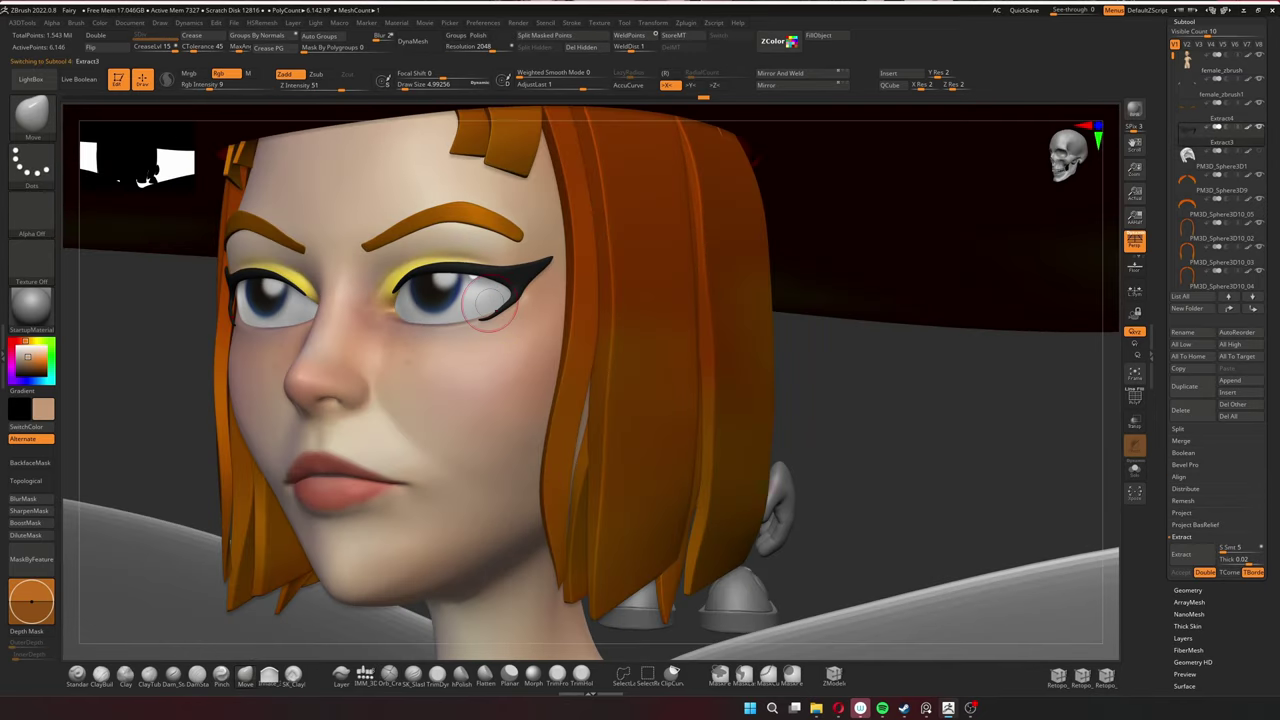
{"action": "key", "text": "s"}
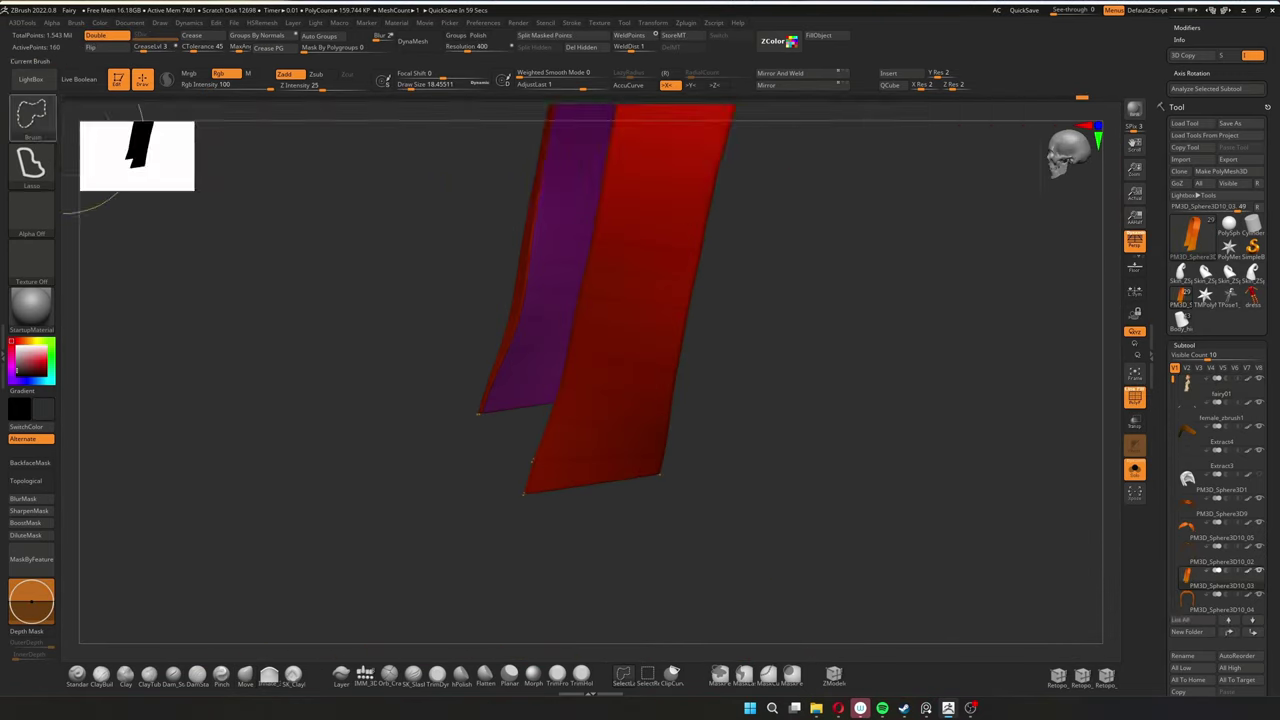
Step: Select the KnifeCurve brush for cutting the new hair strand
{"action": "key", "text": "b"}
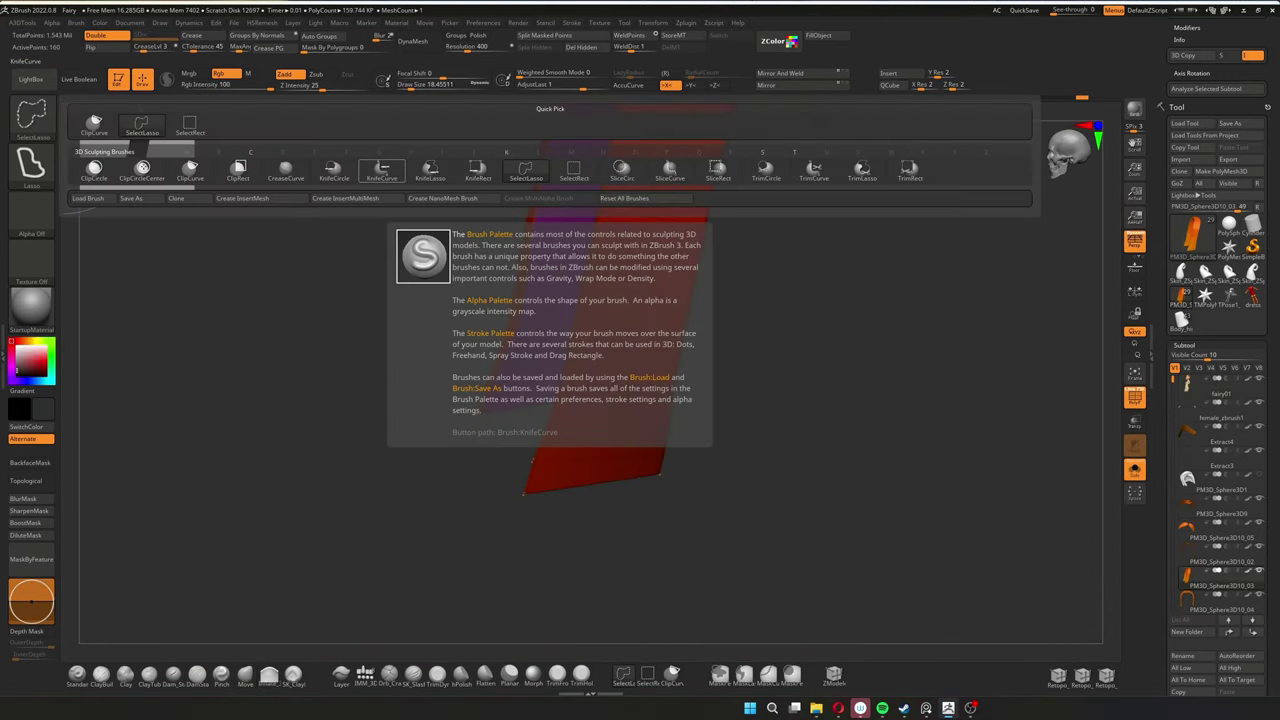
{"action": "key", "text": "k"}
{"action": "key", "text": "c"}
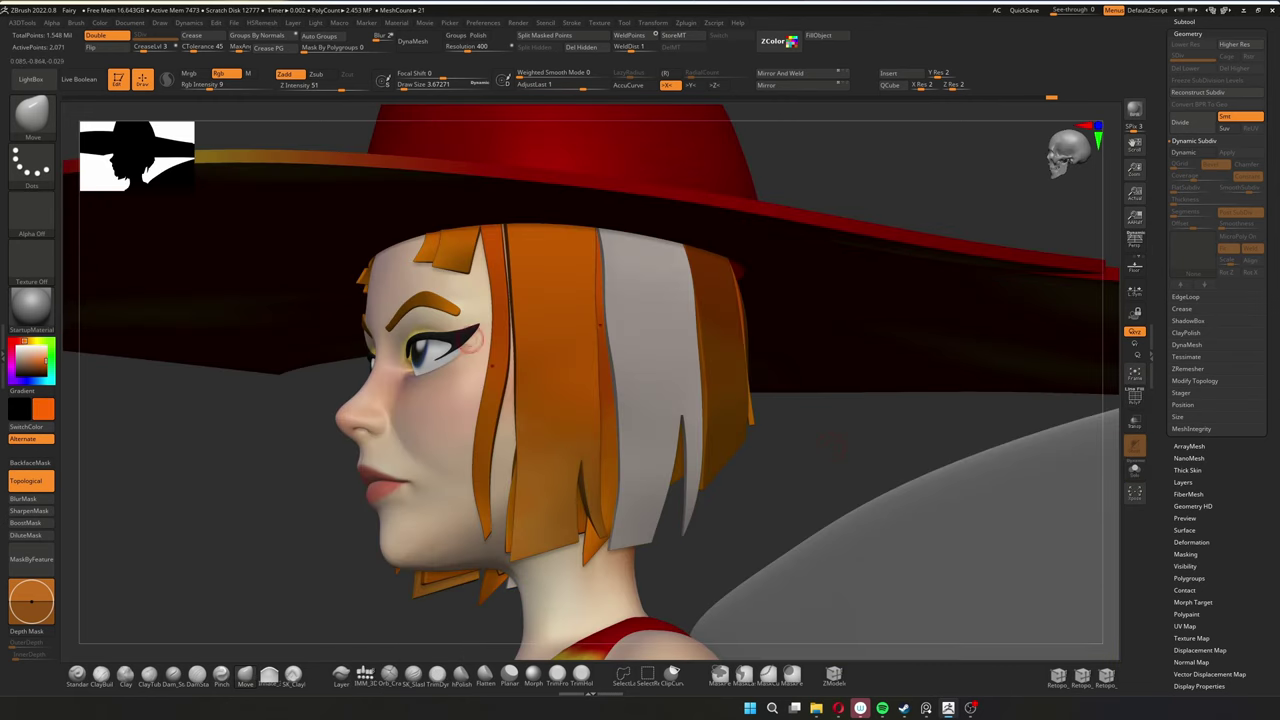
Step: Fill the new strand with the orange hair colour and enable Dynamic subdivision
{"action": "left_click", "coordinate": [218, 73]}
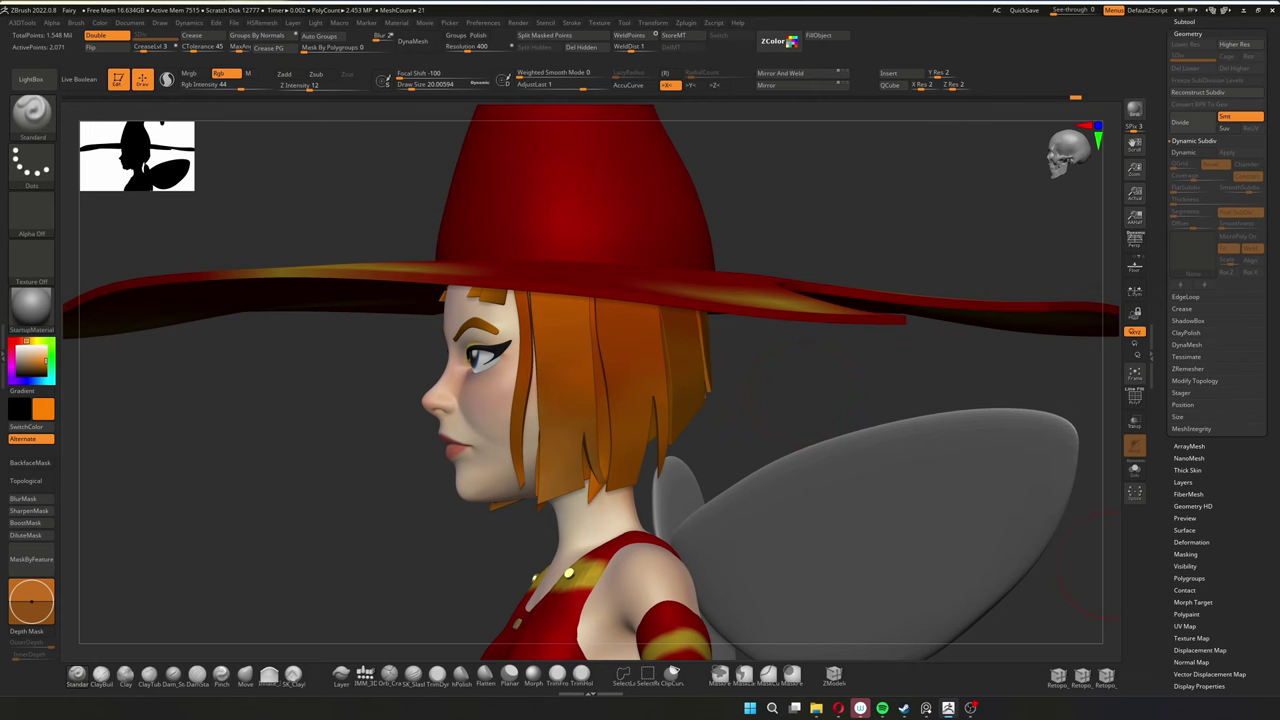
{"action": "left_click", "coordinate": [1186, 152]}
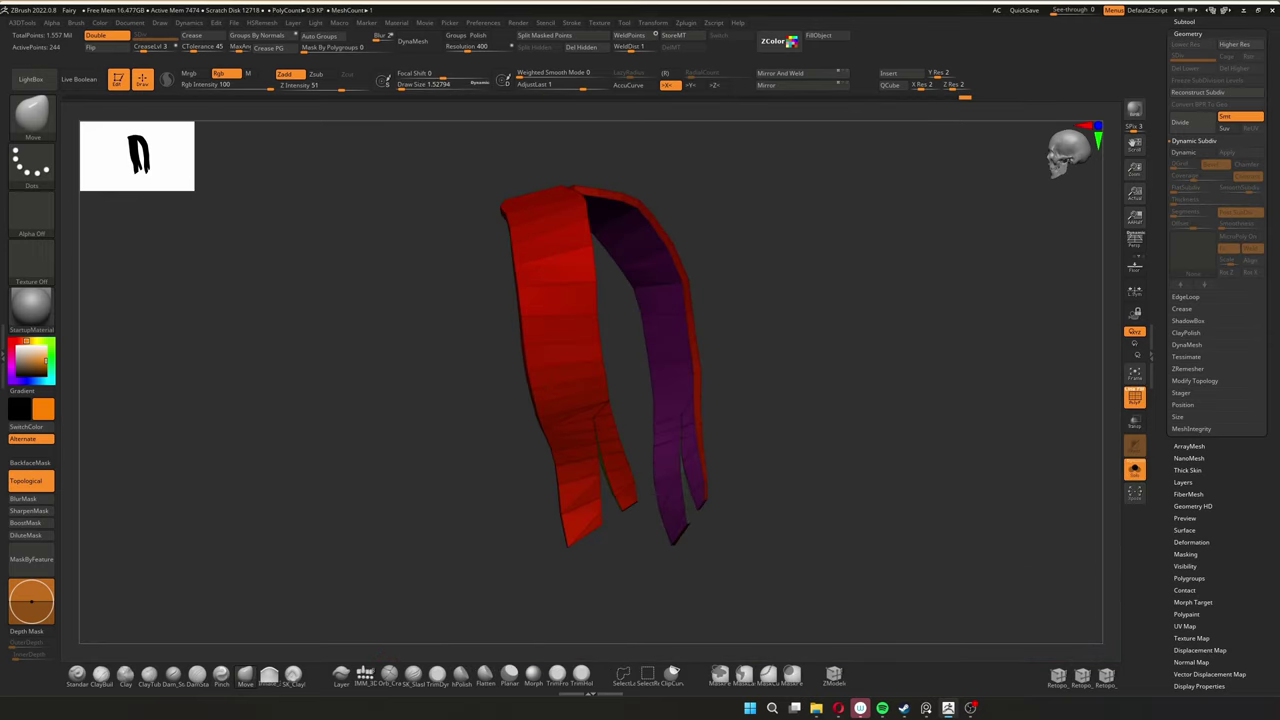
Step: Enable Dynamic subdivision from the ZRemesh/Panel Loops palette, then close it and turn off PolyF
{"action": "key", "text": "space"}
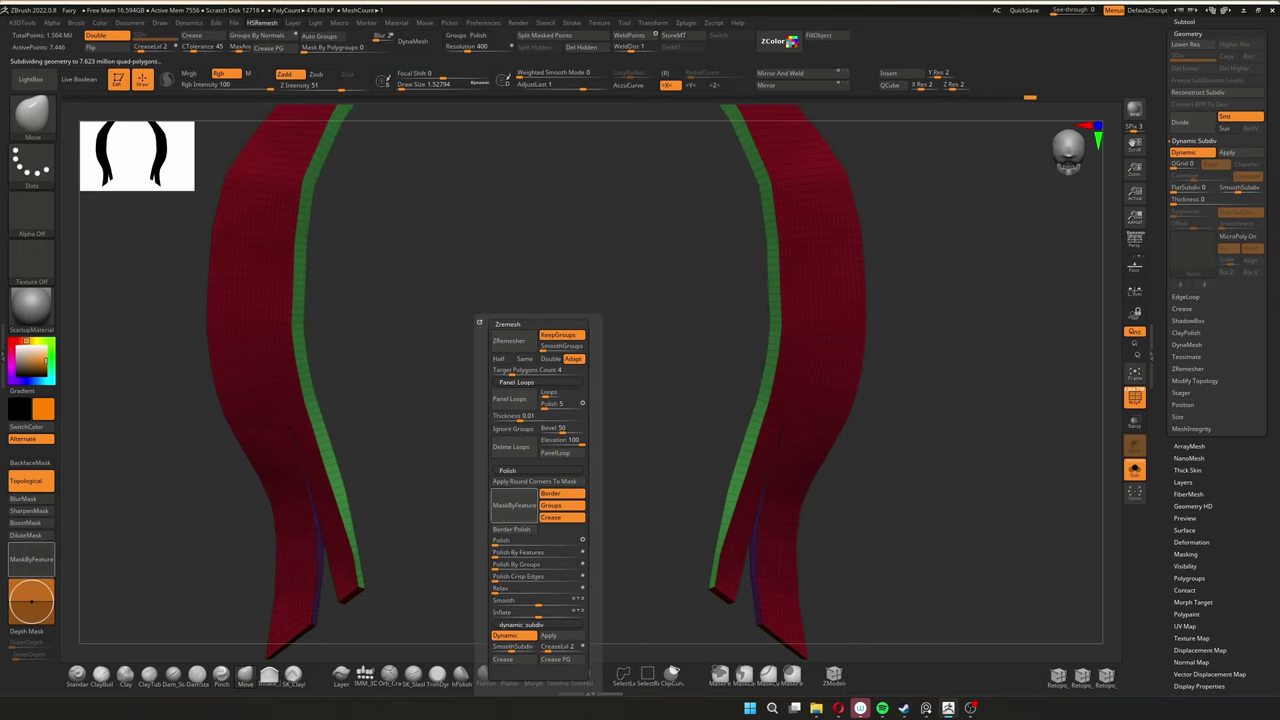
{"action": "key", "text": "shift+f"}
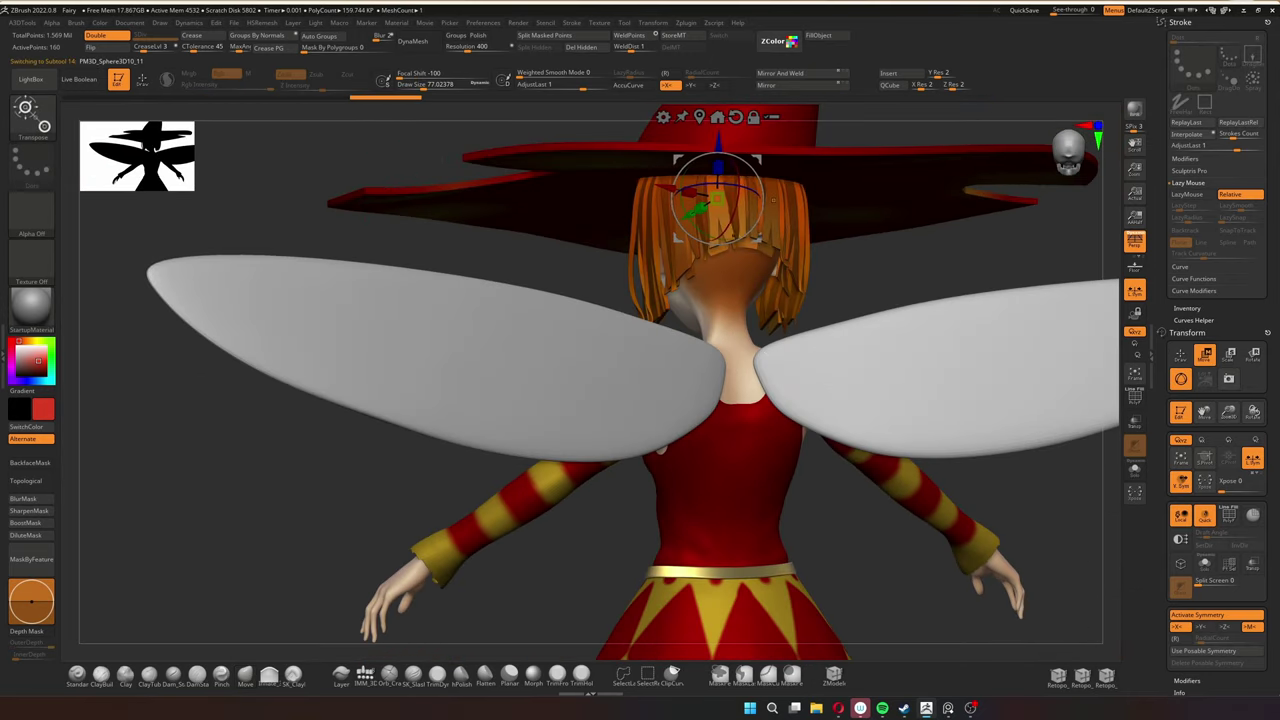
Step: Leave Move mode and bring the hair and wings in closer
{"action": "key", "text": "q"}
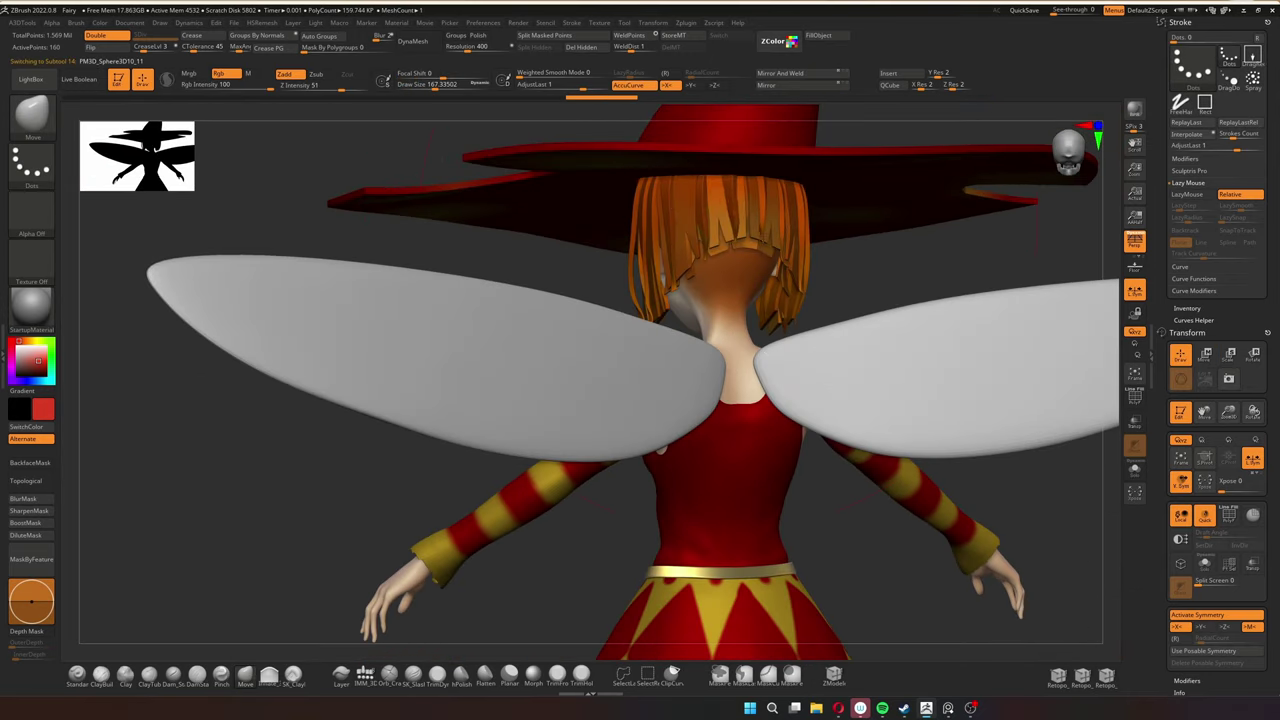
{"action": "key", "text": "s"}
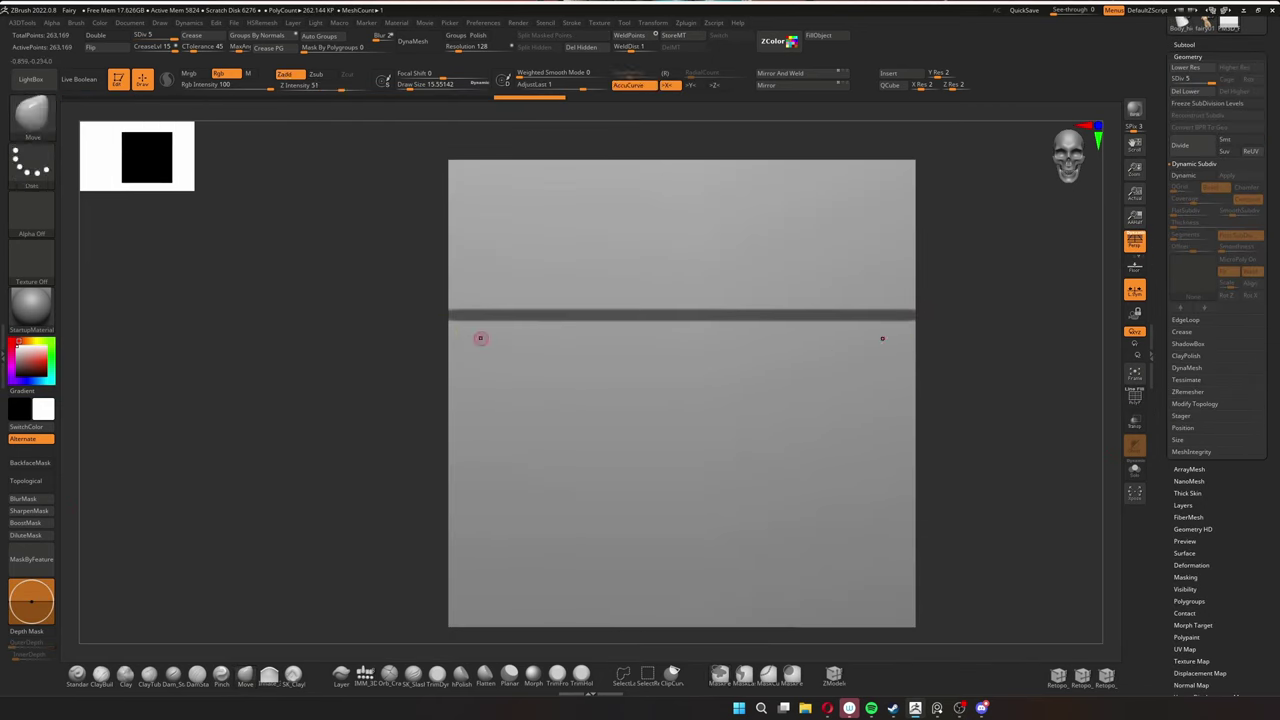
Step: Add a second horizontal band, reshape the open outer arch, and sculpt symmetric lower leaf shapes
{"action": "left_click_drag", "start_coordinate": [480, 338], "coordinate": [483, 322]}
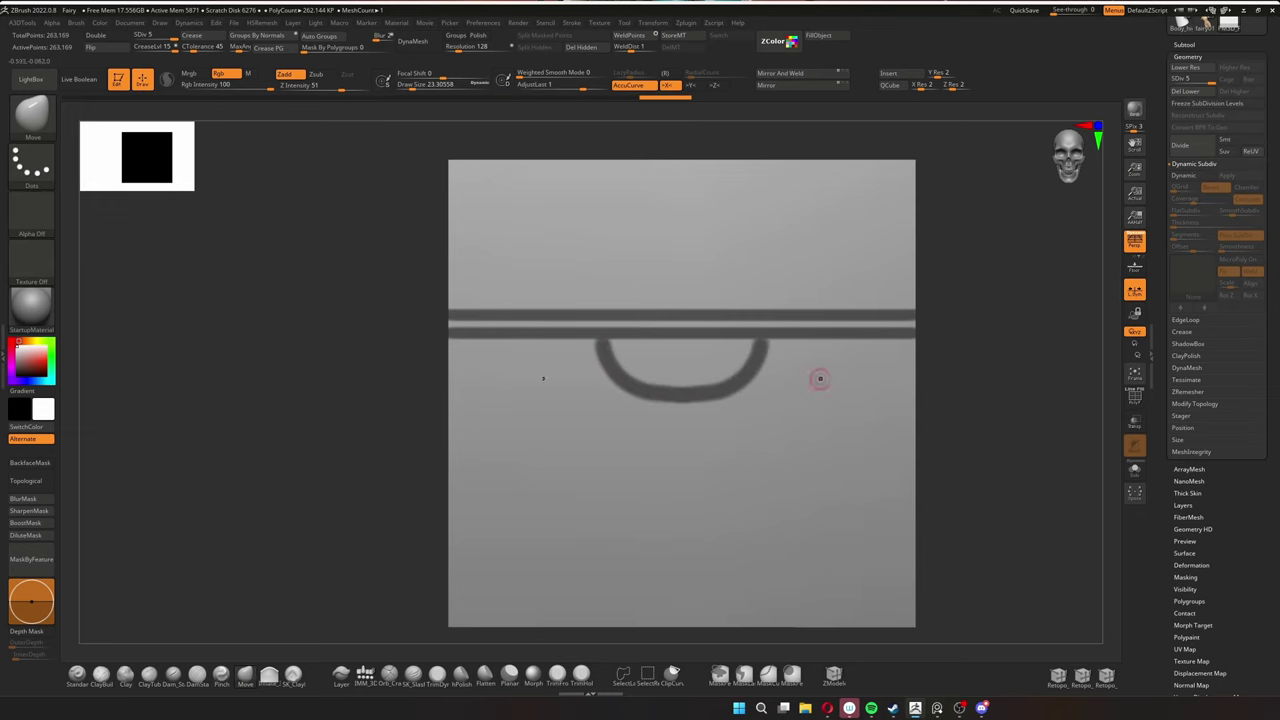
{"action": "left_click_drag", "start_coordinate": [683, 433], "coordinate": [711, 446]}
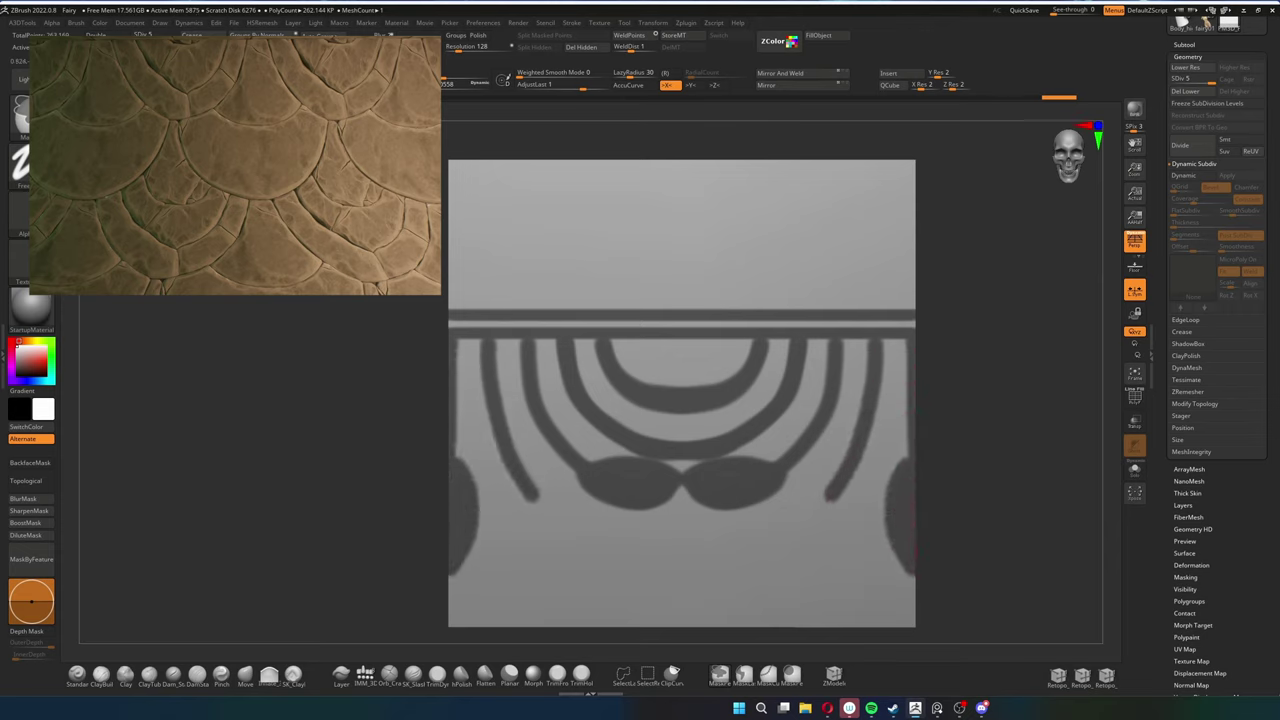
{"action": "left_click_drag", "start_coordinate": [829, 505], "coordinate": [748, 585]}
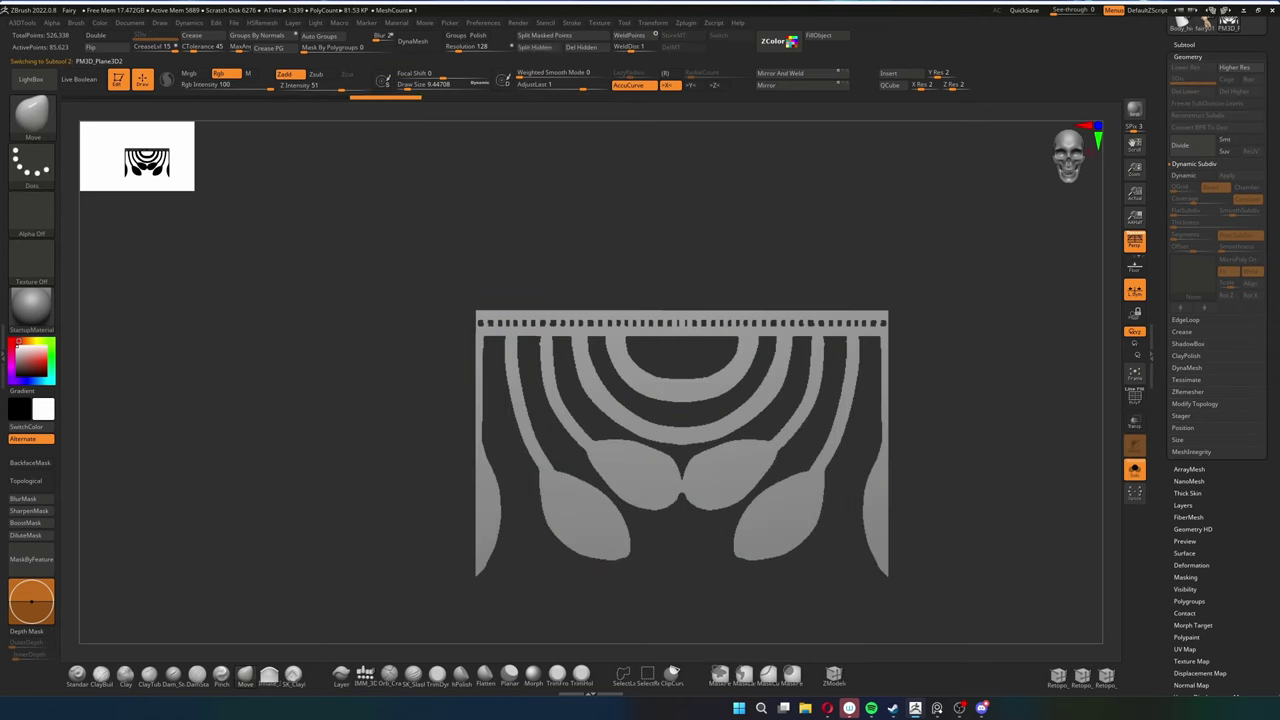
Step: Frame the ornament panel and briefly toggle its polygon wireframe
{"action": "key", "text": "shift+r"}
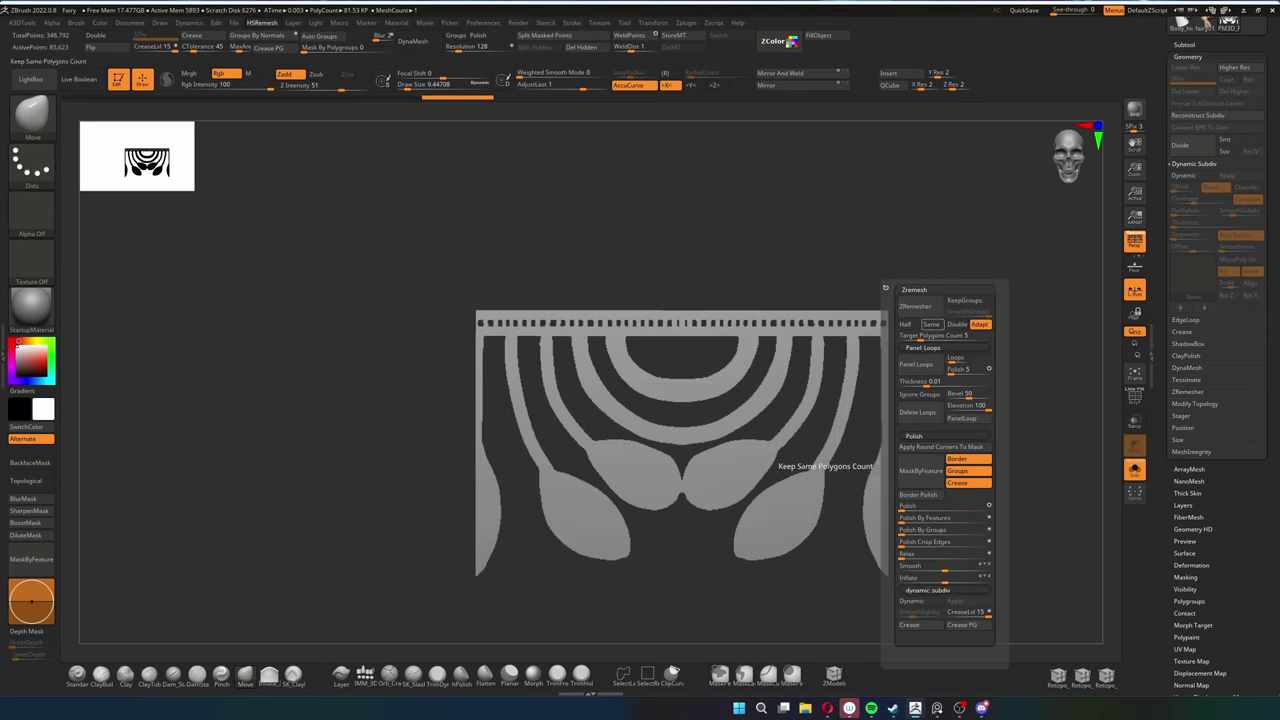
{"action": "key", "text": "f"}
{"action": "key", "text": "shift+f"}
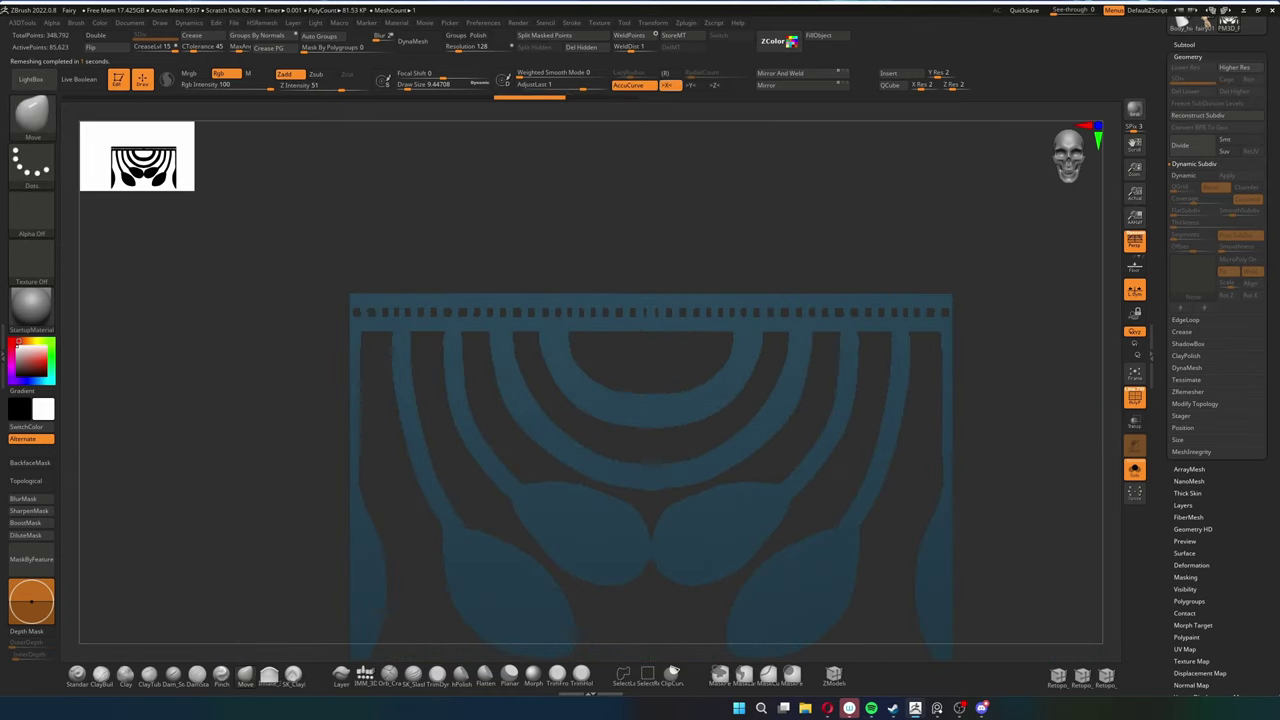
{"action": "key", "text": "shift+f"}
Step: Mask and split the ornament, ZRemesh it into clean quads, and step down to low-poly
{"action": "key", "text": "shift+r"}
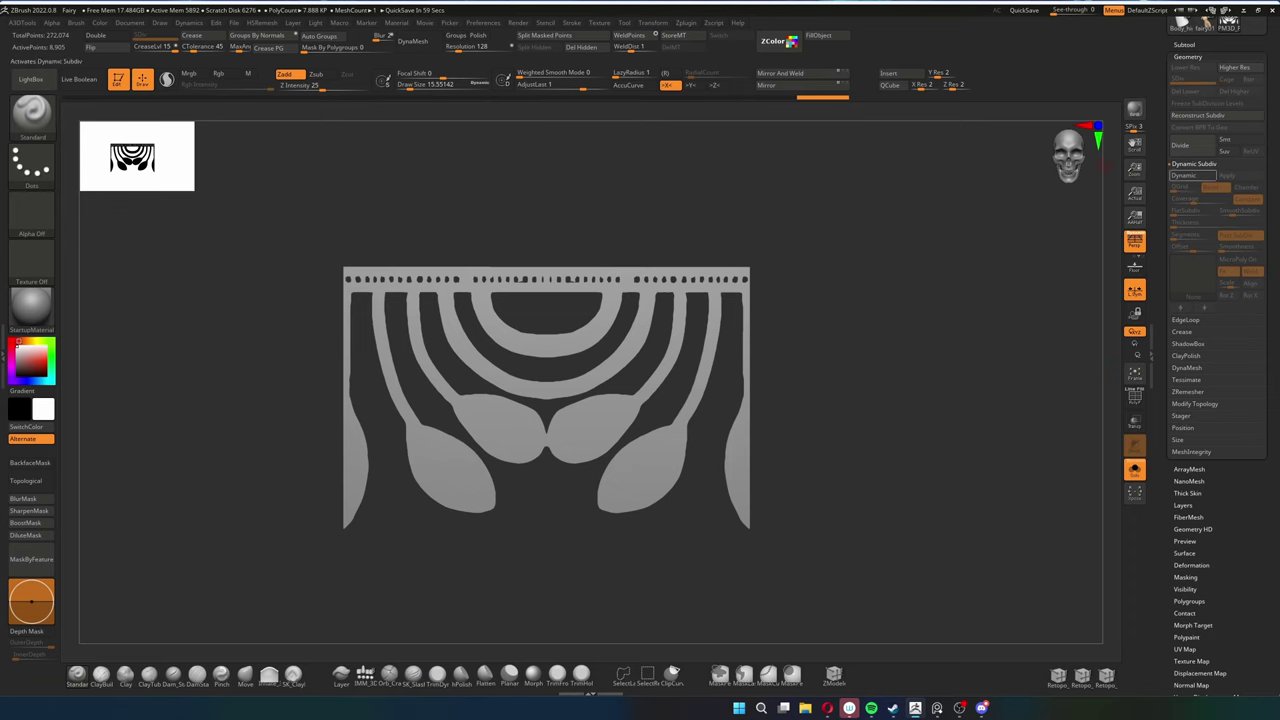
{"action": "left_click", "coordinate": [771, 289], "text": "ctrl"}
{"action": "left_click", "coordinate": [1190, 403]}
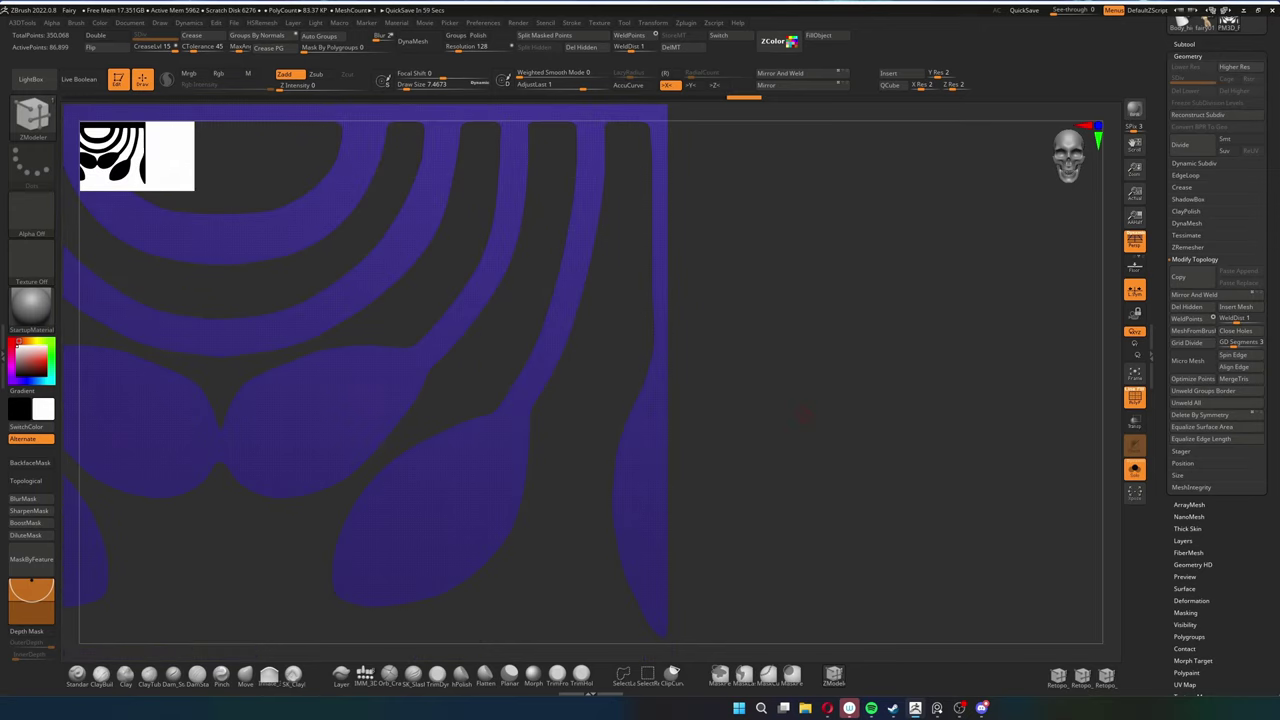
{"action": "left_click", "coordinate": [776, 341]}
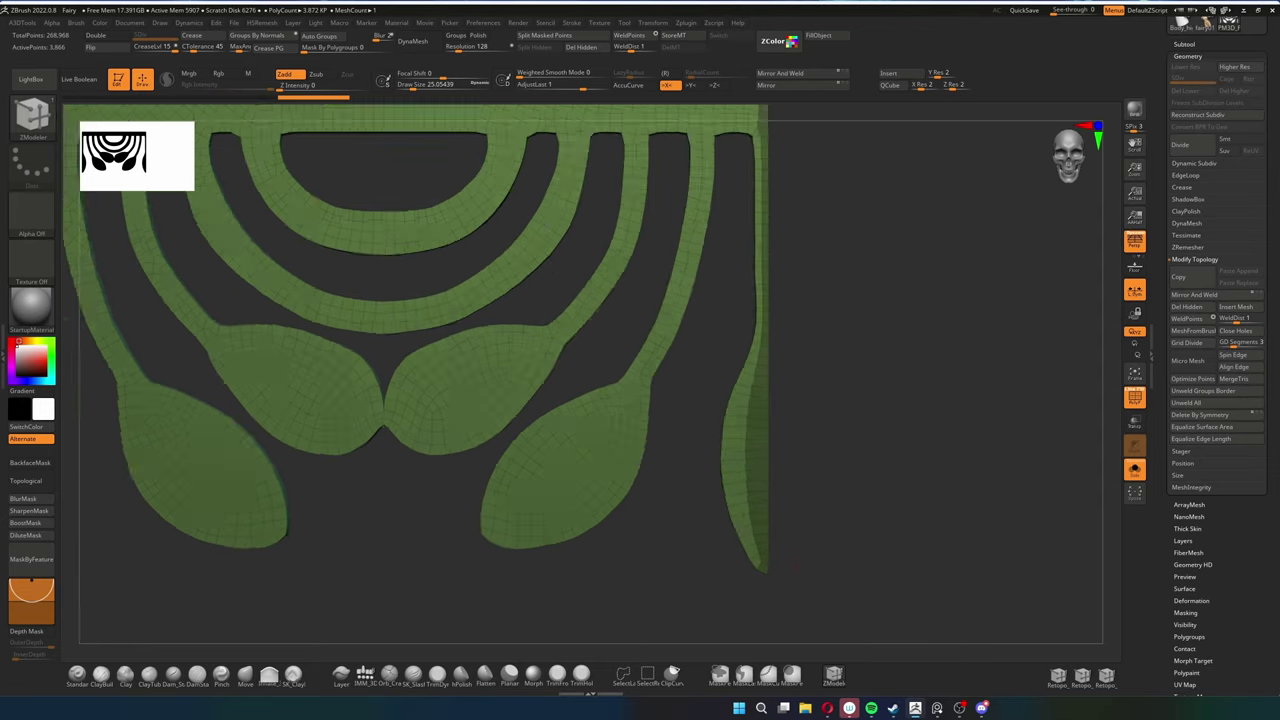
{"action": "key", "text": "w"}
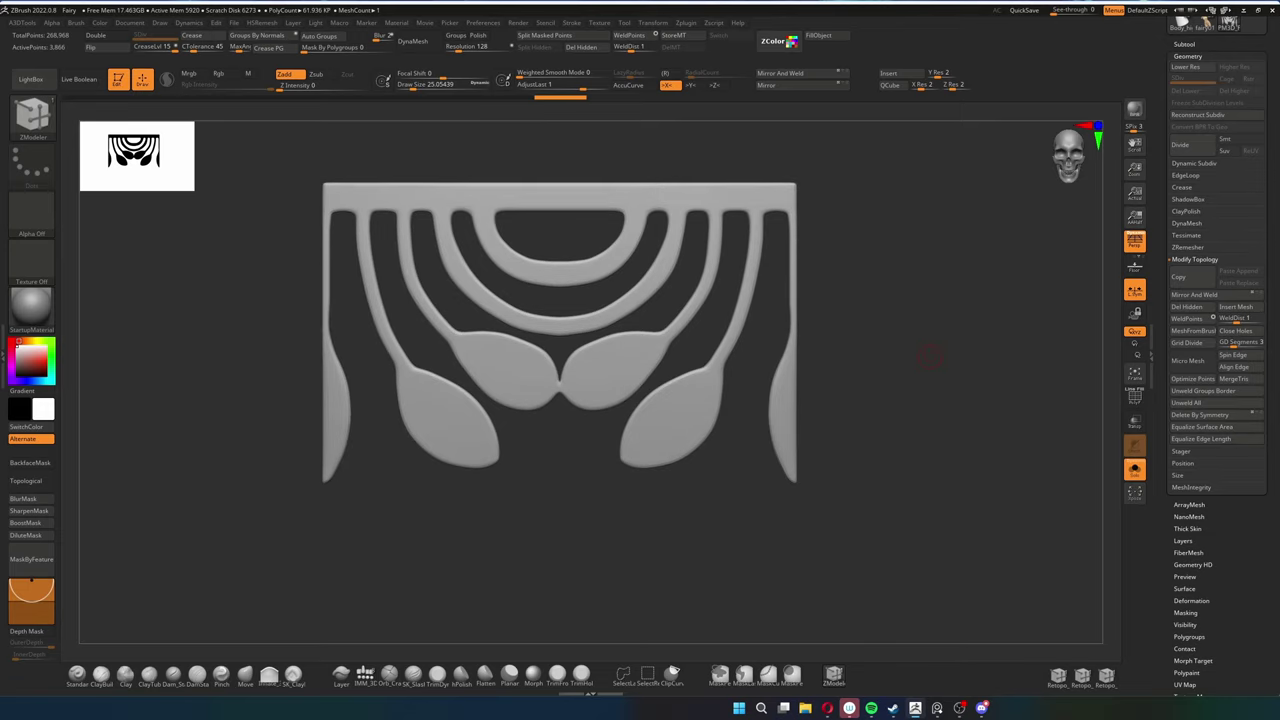
{"action": "key", "text": "shift+d"}
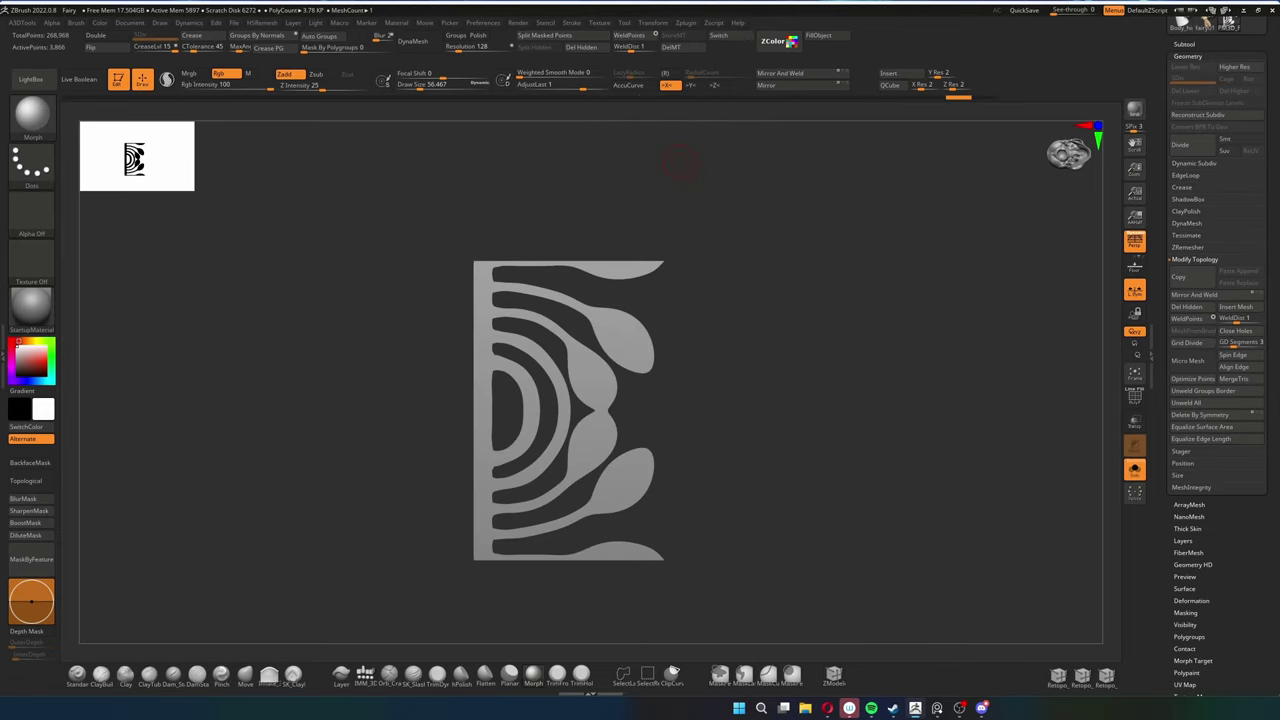
Step: Bring up the brush picker and scroll through the available brushes
{"action": "key", "text": "b"}
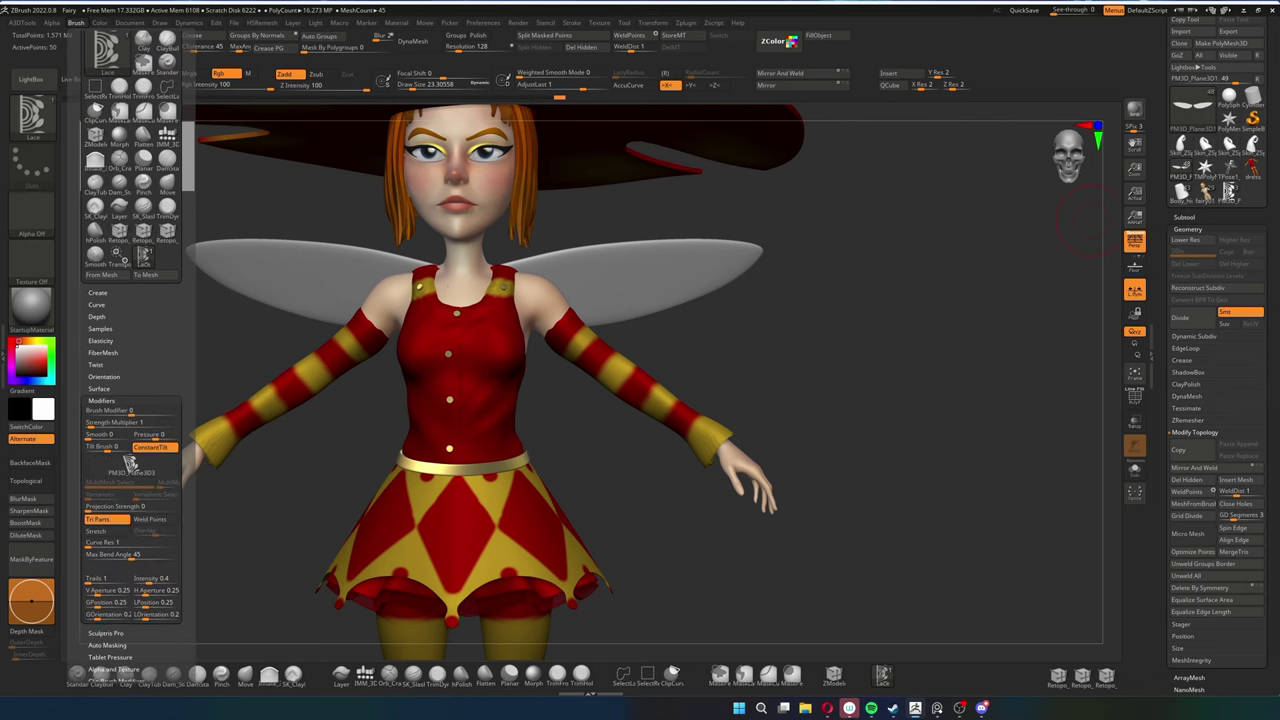
{"action": "scroll", "coordinate": [130, 400], "scroll_direction": "down", "scroll_amount": 2}
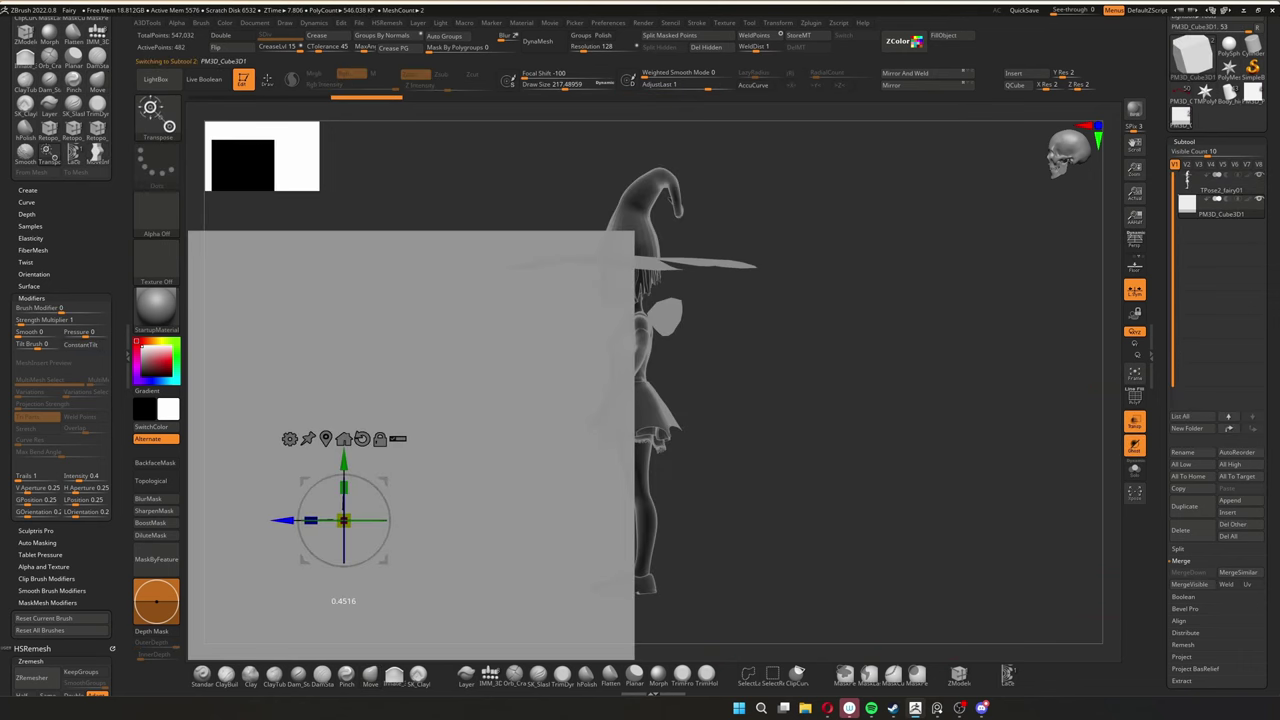
Step: Select the TPose2_fairy01 subtool, delete the PM3D_Cube3D1 cube, and turn the fairy to check its back
{"action": "key", "text": "q"}
{"action": "left_click", "coordinate": [640, 541], "text": "alt"}
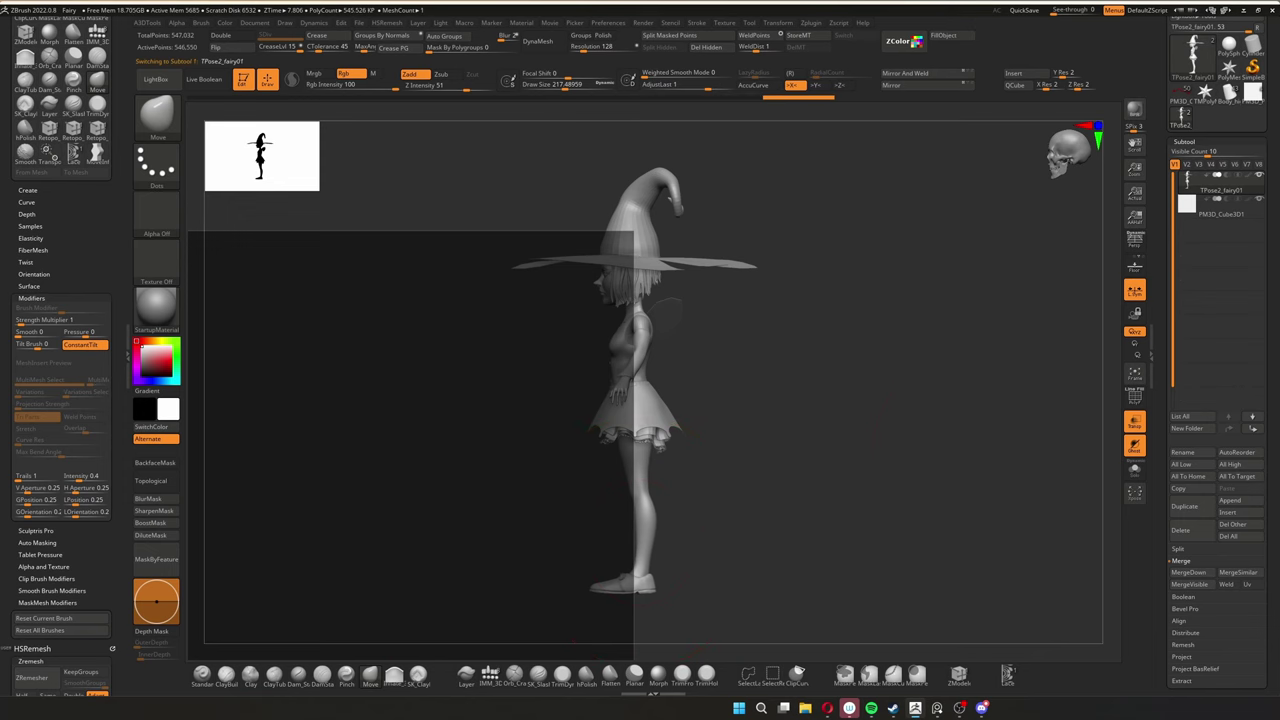
{"action": "left_click", "coordinate": [1181, 530]}
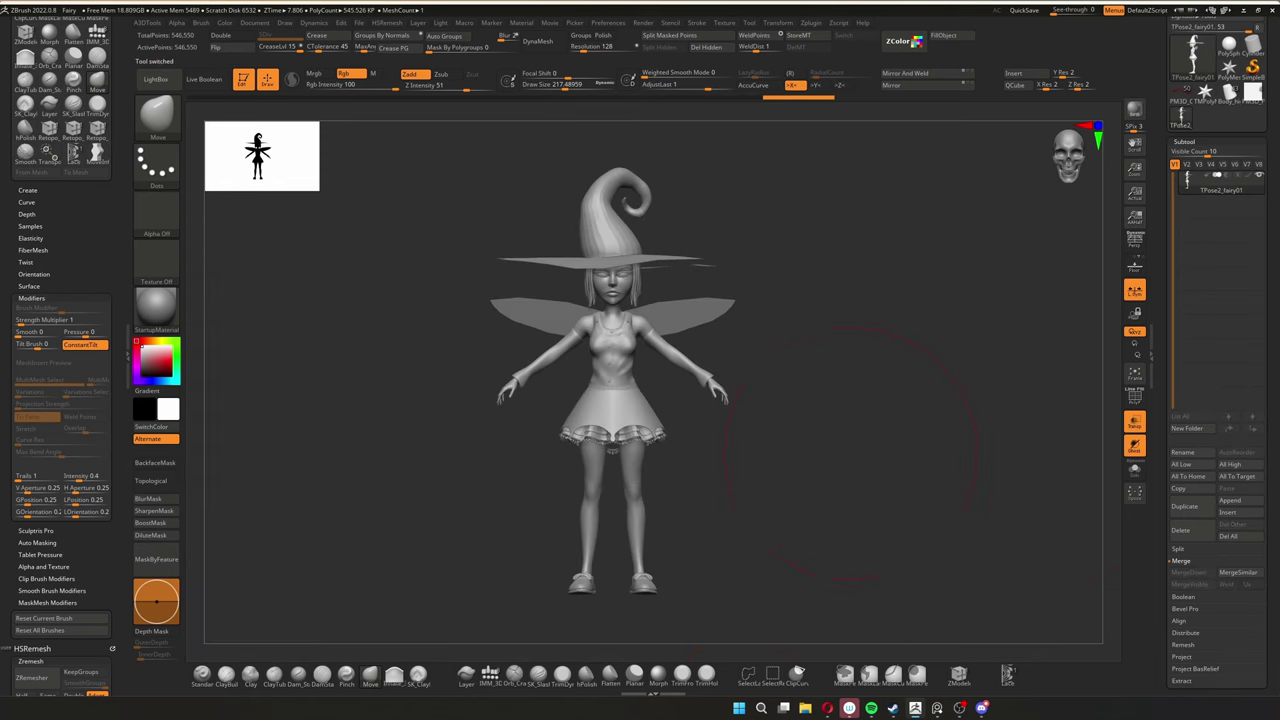
{"action": "mouse_move", "coordinate": [851, 454]}
{"action": "left_mouse_down"}
{"action": "mouse_move", "coordinate": [980, 450]}
{"action": "mouse_move", "coordinate": [860, 454]}
{"action": "left_mouse_up"}
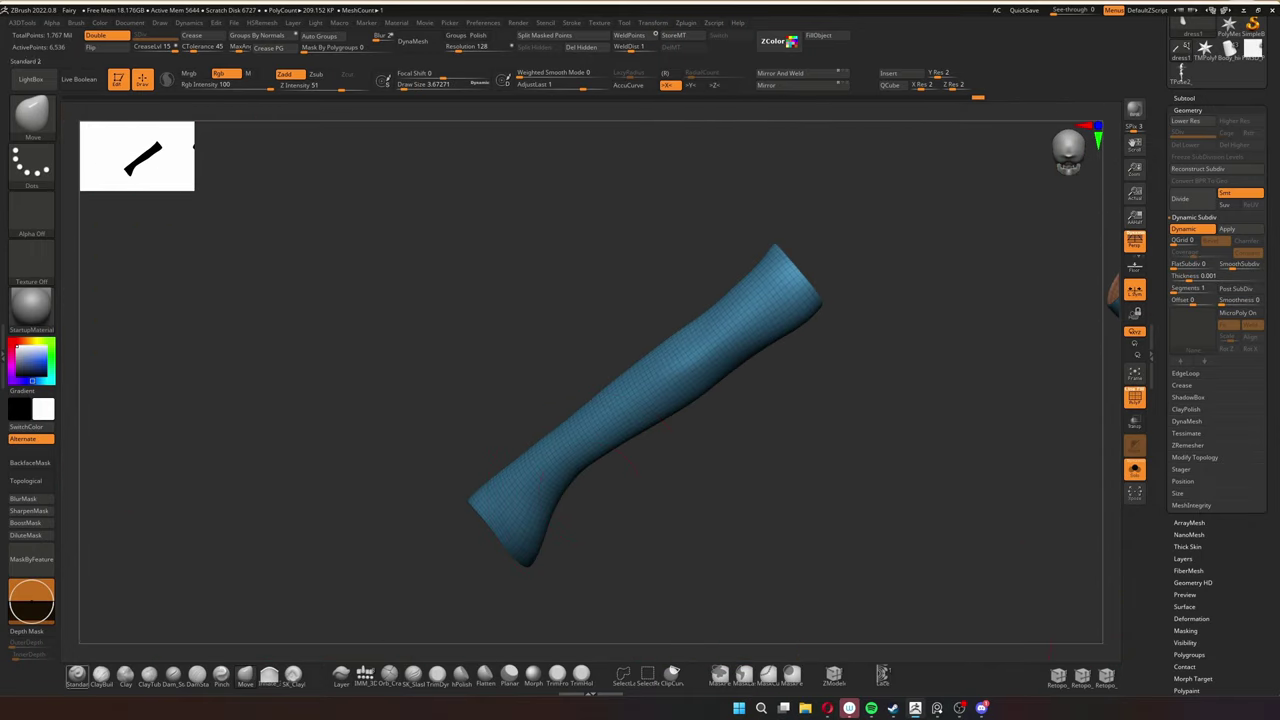
Step: Open the Zplugin menu of installed plugins
{"action": "left_click", "coordinate": [686, 22]}
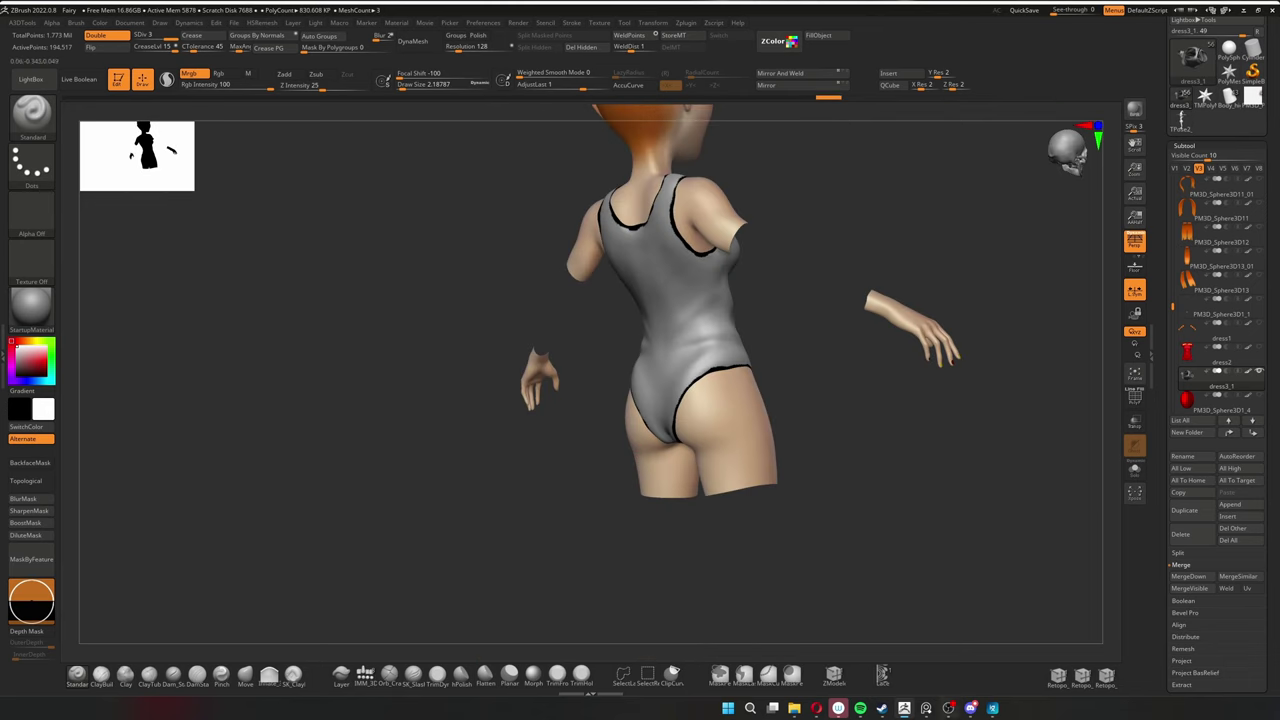
Step: Lasso-mask the bodysuit over the torso and resize the brush for painting the chest
{"action": "left_click", "coordinate": [1205, 272]}
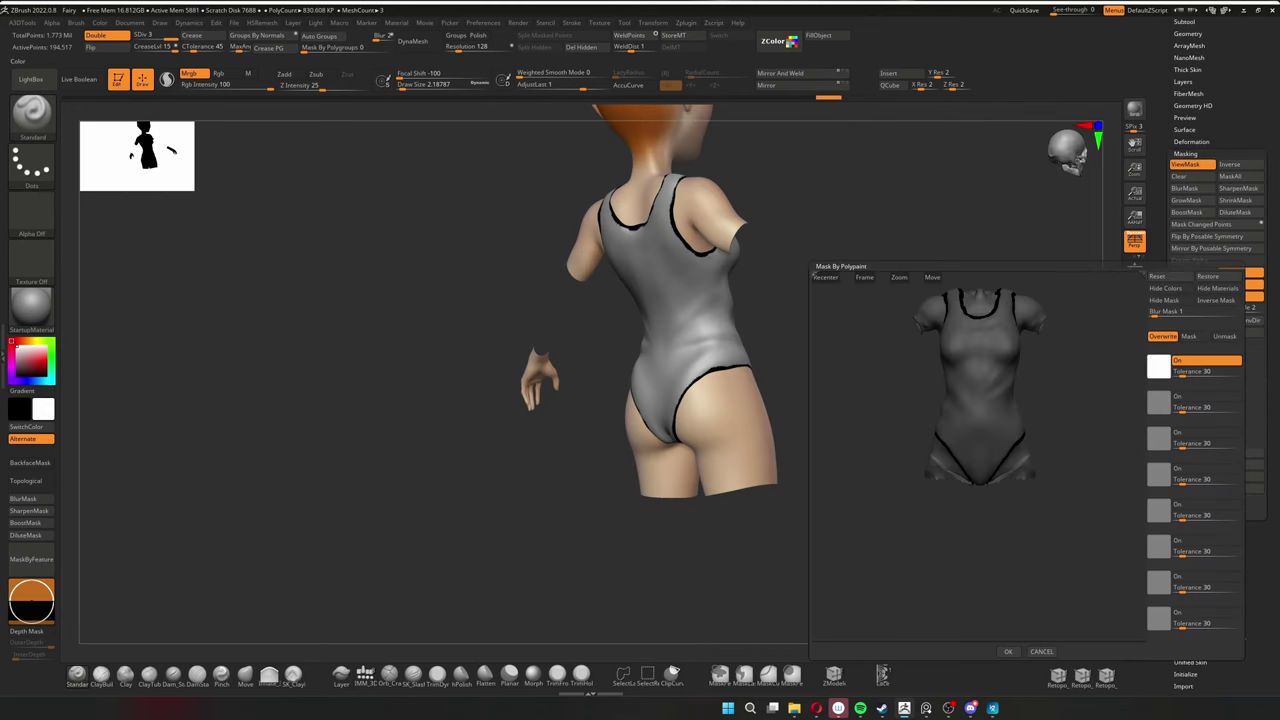
{"action": "key", "text": "Escape"}
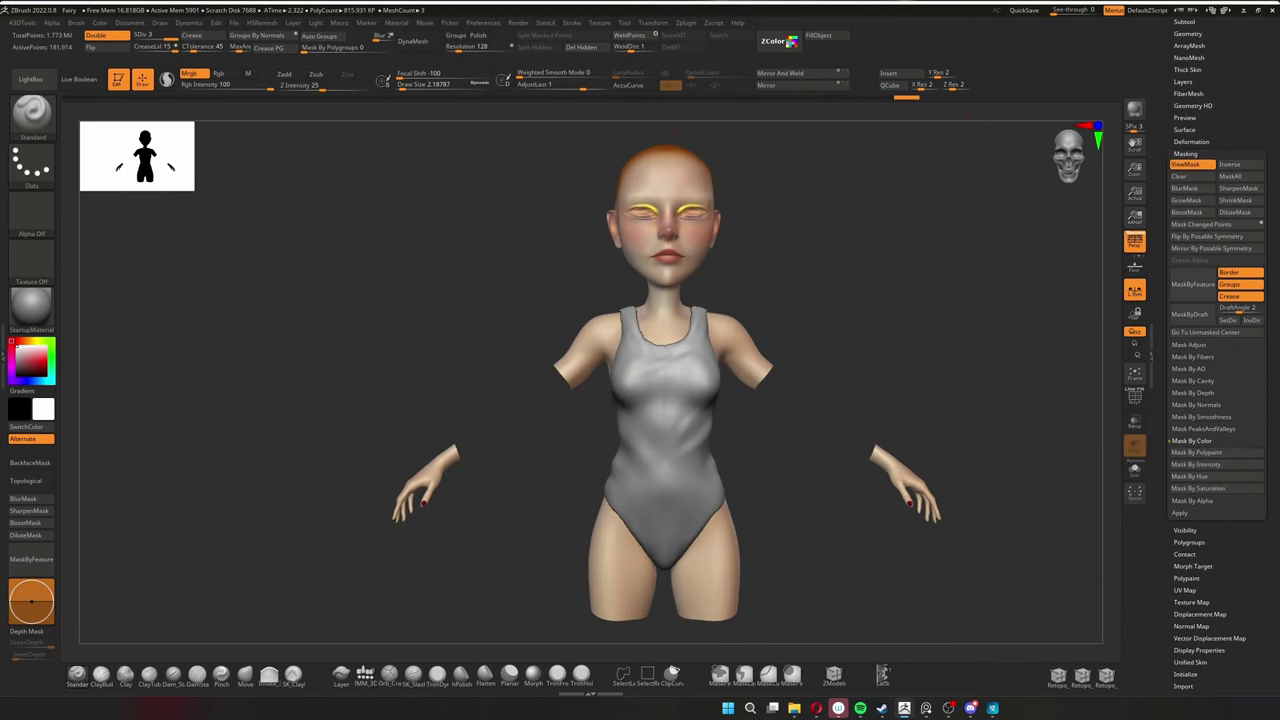
{"action": "key", "text": "ctrl"}
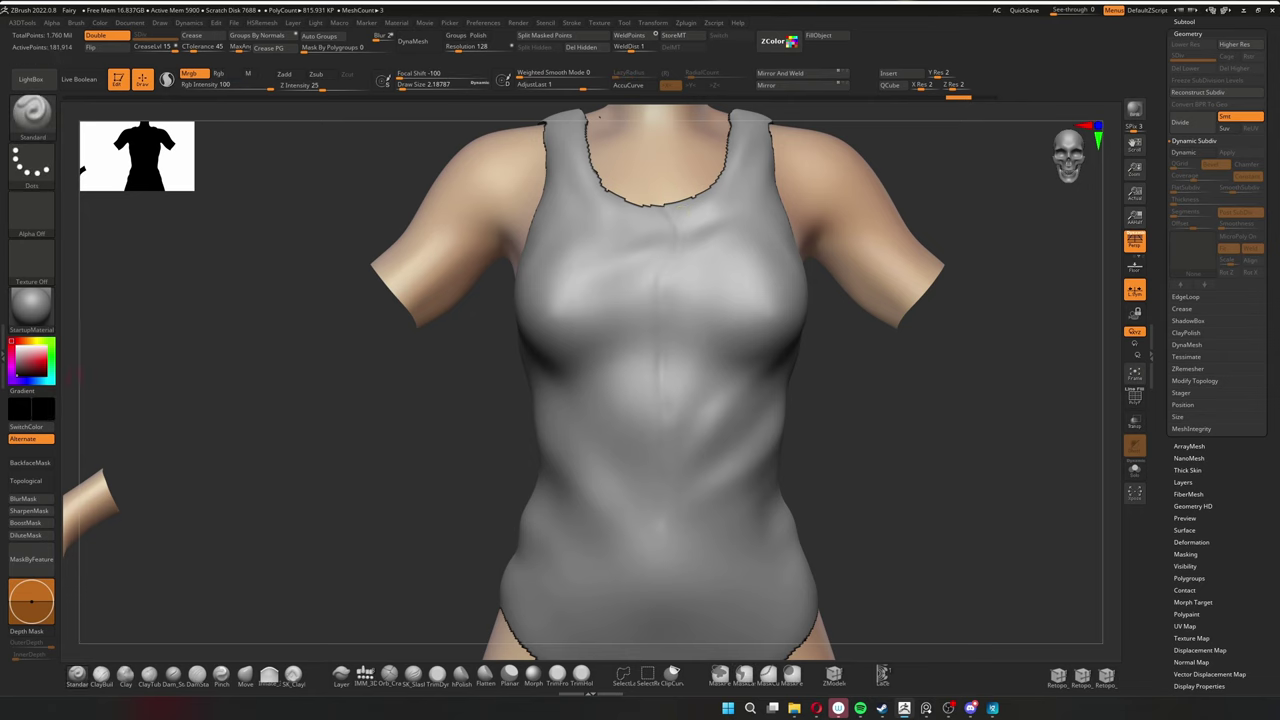
{"action": "left_click_drag", "start_coordinate": [662, 420], "coordinate": [664, 548]}
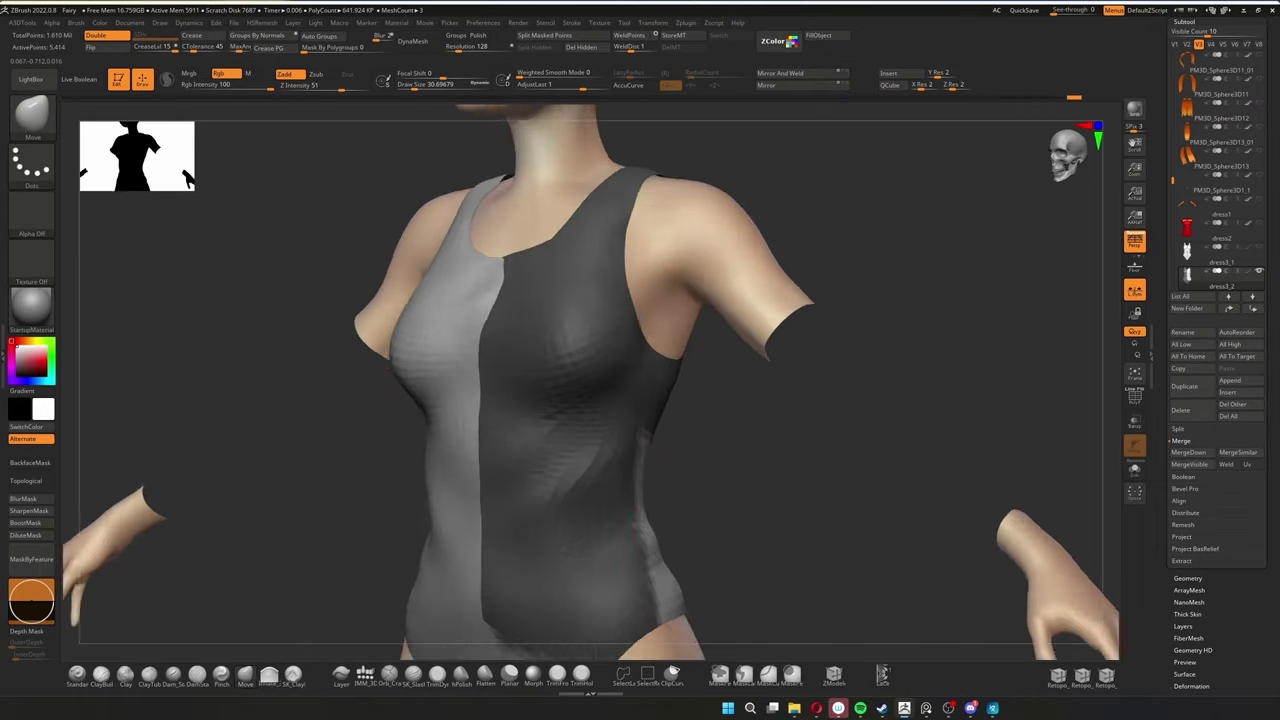
{"action": "key", "text": "s"}
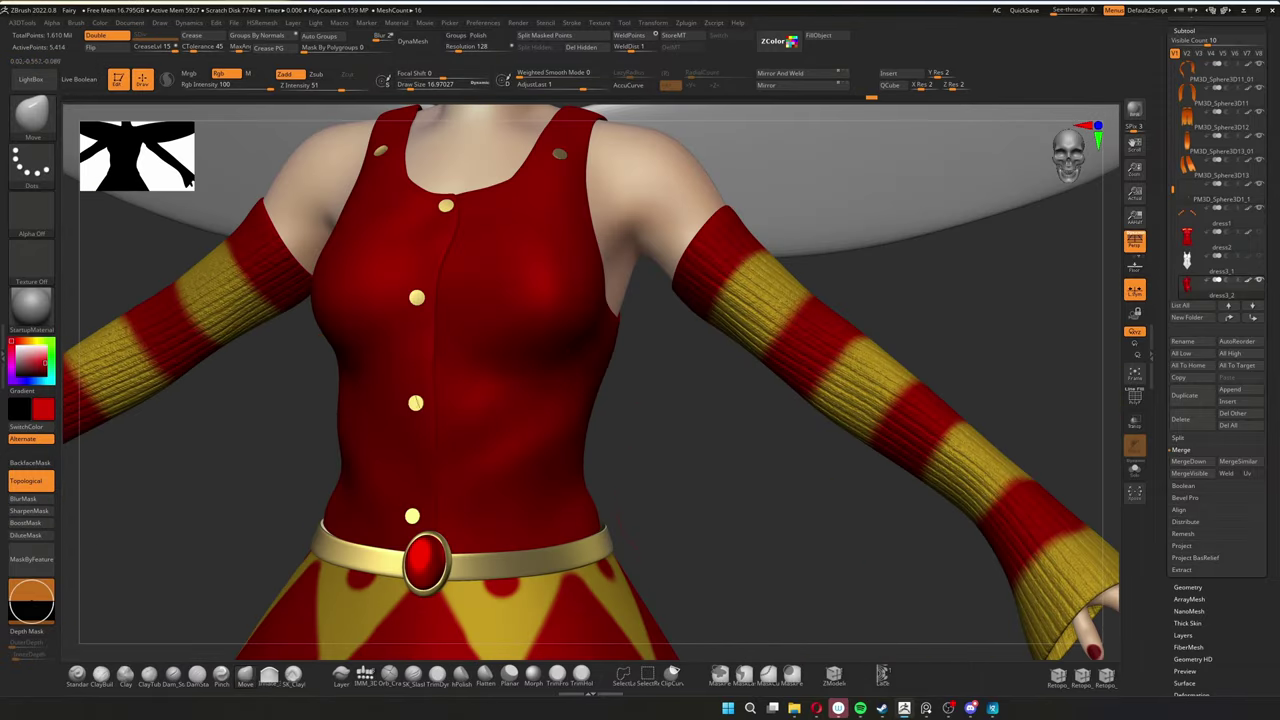
Step: Switch to freehand lasso masking on the soloed red bodice
{"action": "key", "text": "ctrl"}
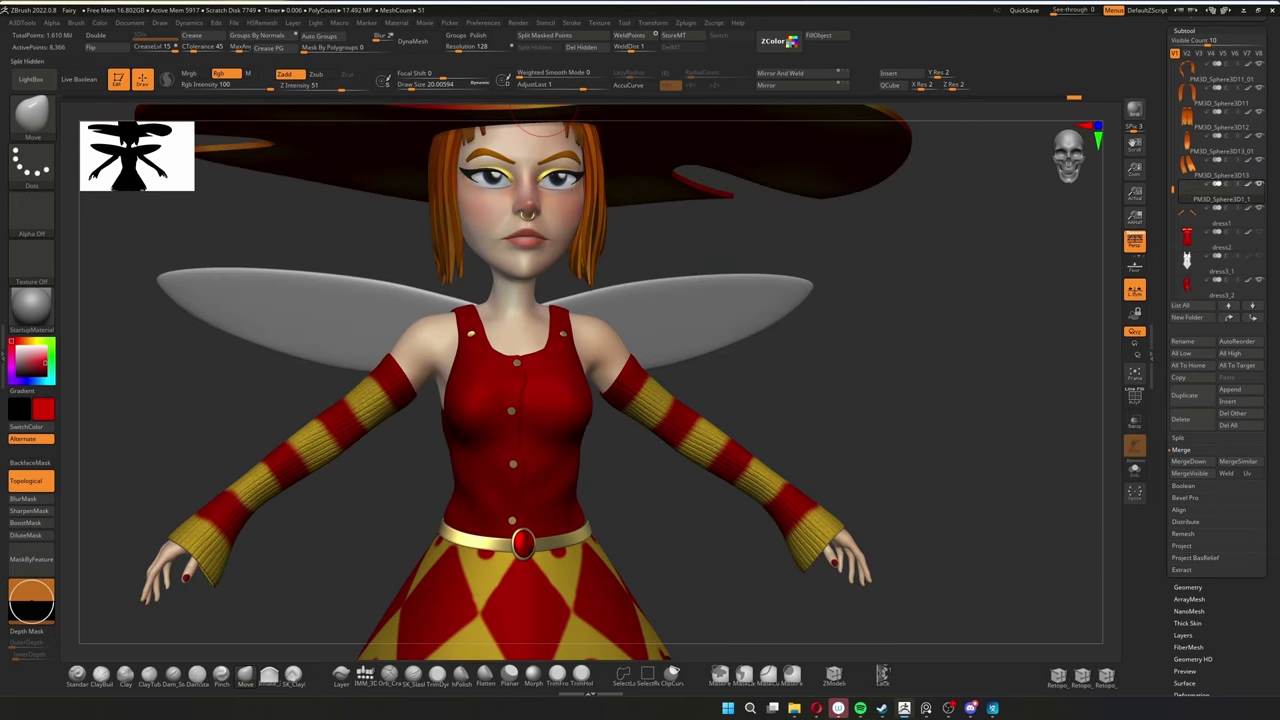
{"action": "mouse_move", "coordinate": [1200, 263]}
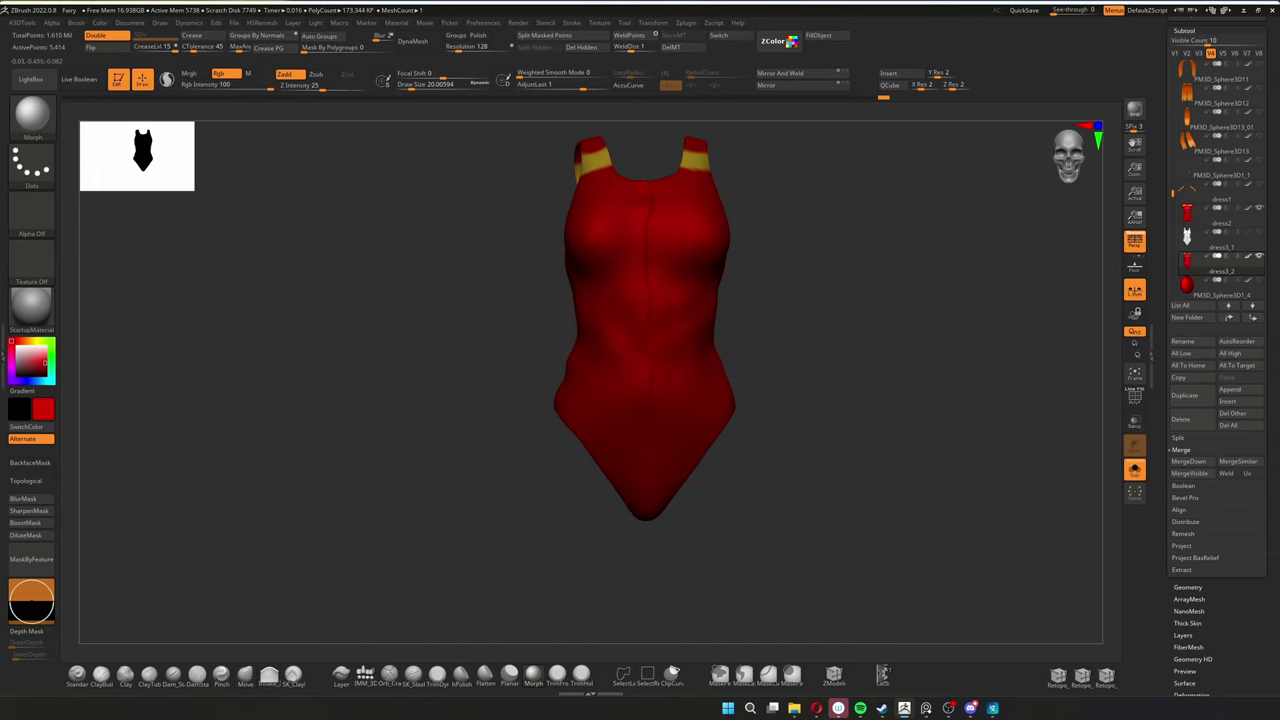
Step: Rotate the fairy to a tilted three-quarter view
{"action": "left_click_drag", "start_coordinate": [850, 400], "coordinate": [745, 362]}
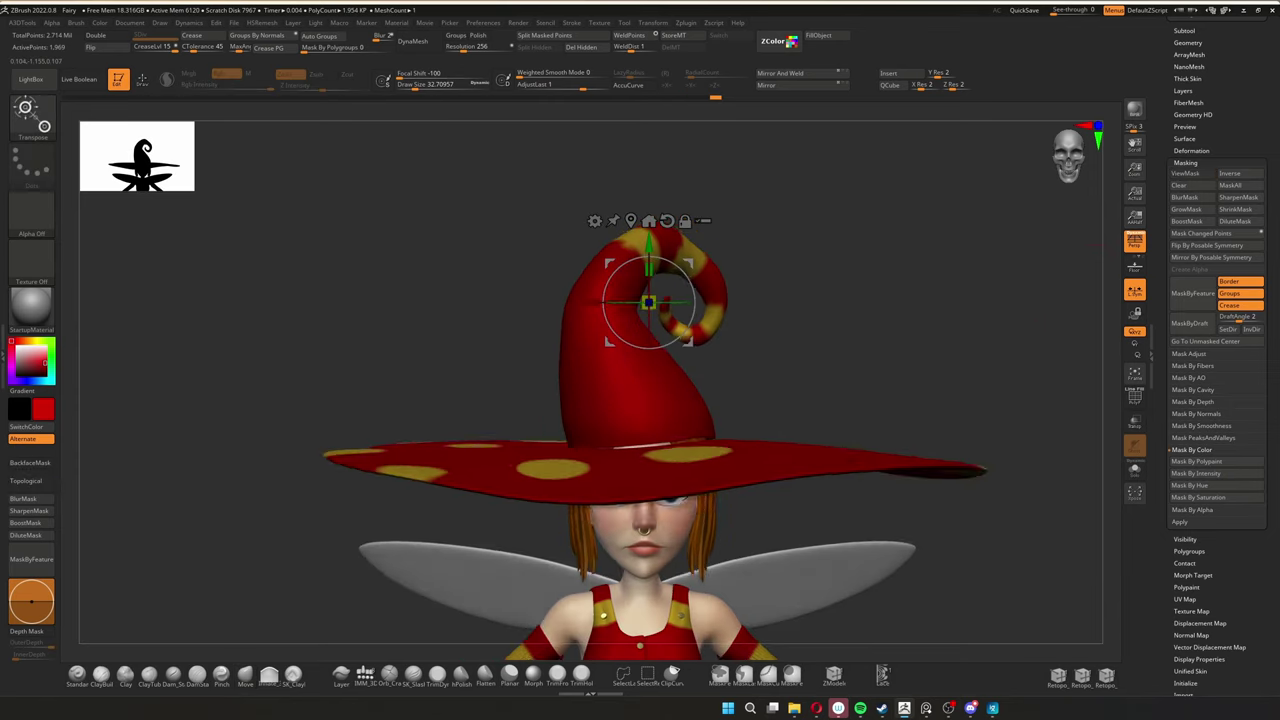
Step: Orbit to a top-down view of the spotted hat and enable Dynamic Subdiv under Geometry
{"action": "left_click_drag", "start_coordinate": [345, 590], "coordinate": [848, 443]}
{"action": "left_click_drag", "start_coordinate": [505, 305], "coordinate": [930, 520]}
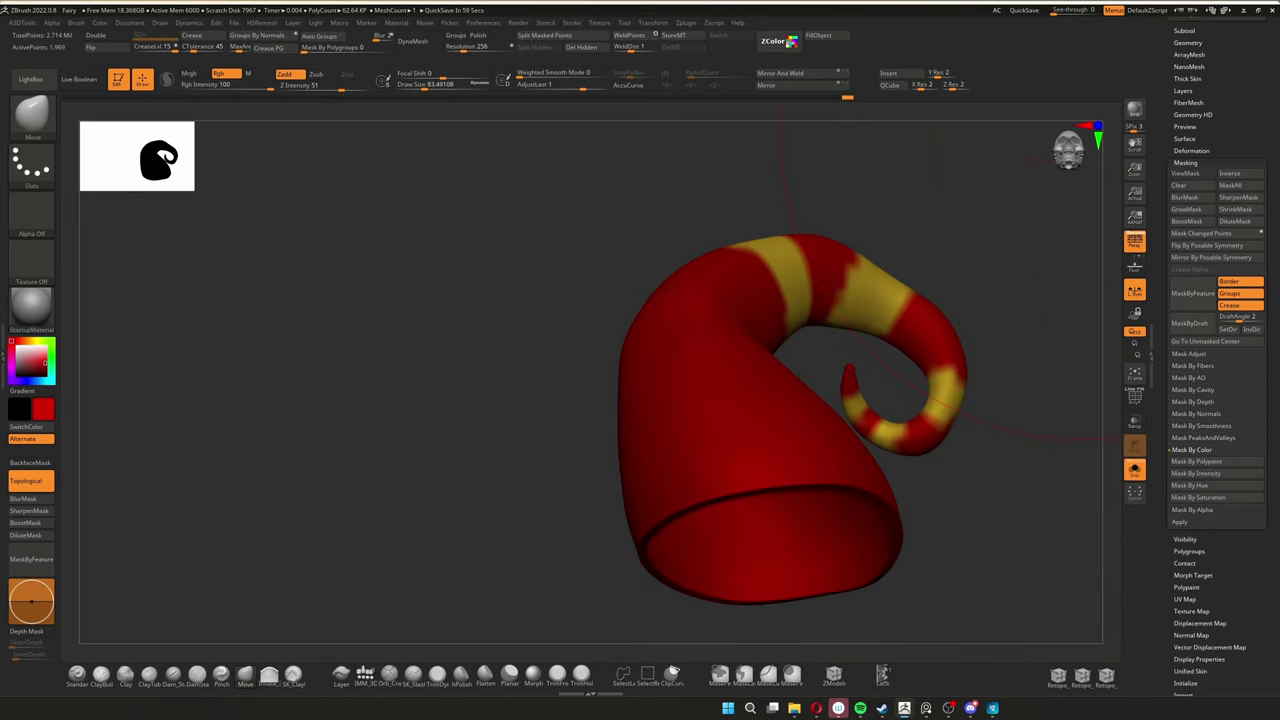
{"action": "left_click", "coordinate": [1188, 42]}
{"action": "left_click", "coordinate": [1185, 160]}
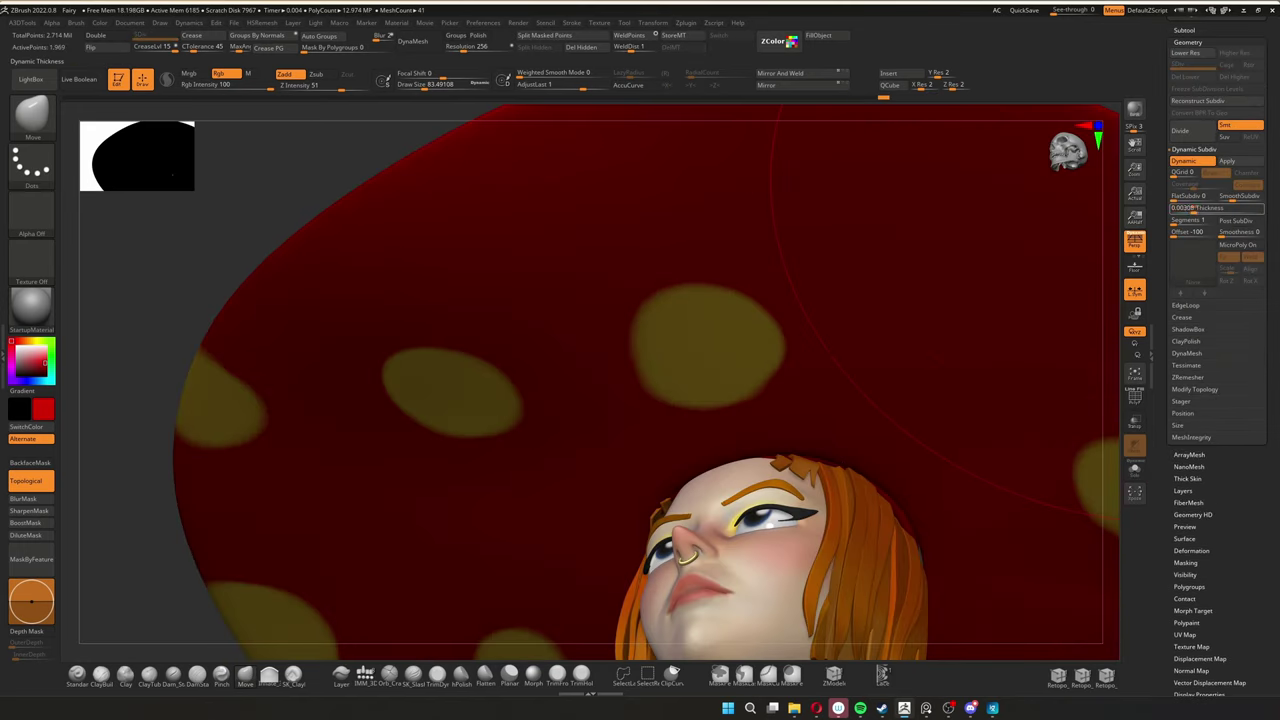
Step: Set the hat's dynamic thickness to 0.00252
{"action": "left_click_drag", "start_coordinate": [930, 520], "coordinate": [950, 440]}
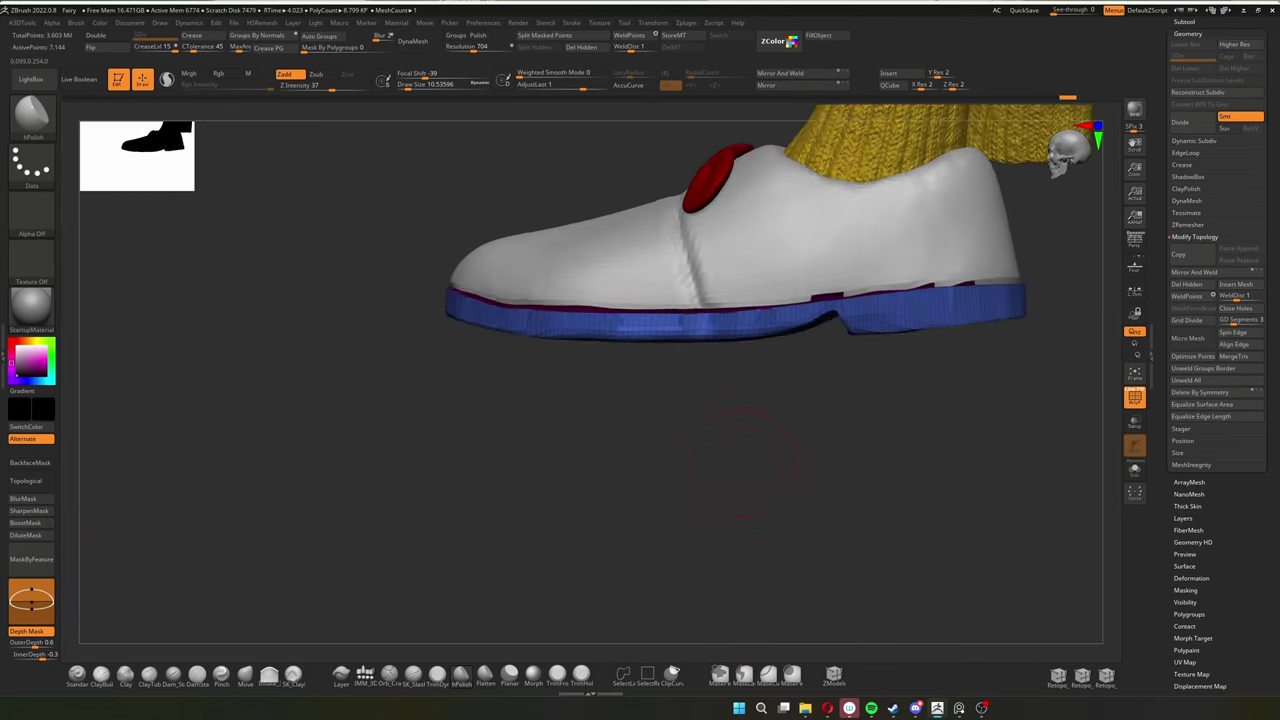
Step: Bring up the remeshing options for the shoe sole
{"action": "key", "text": "space"}
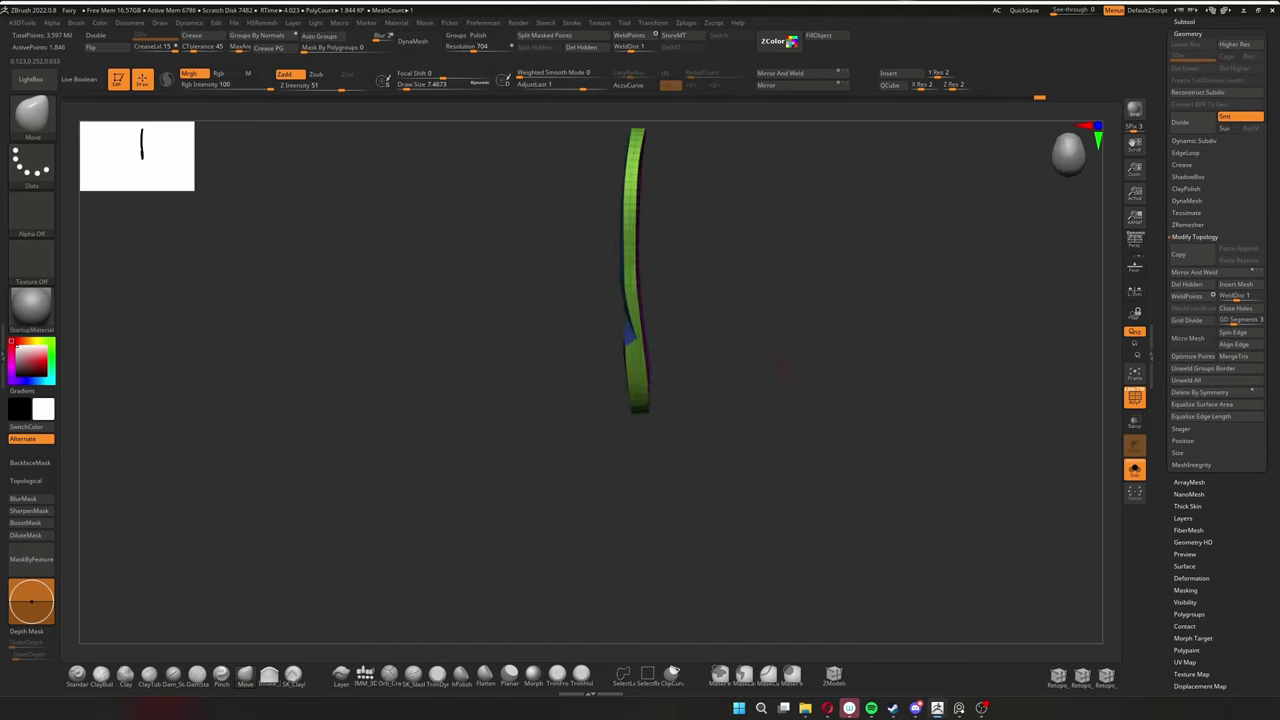
Step: Enlarge the brush to about 4.3 and view the sole rim from the side of the shoe
{"action": "key", "text": "s"}
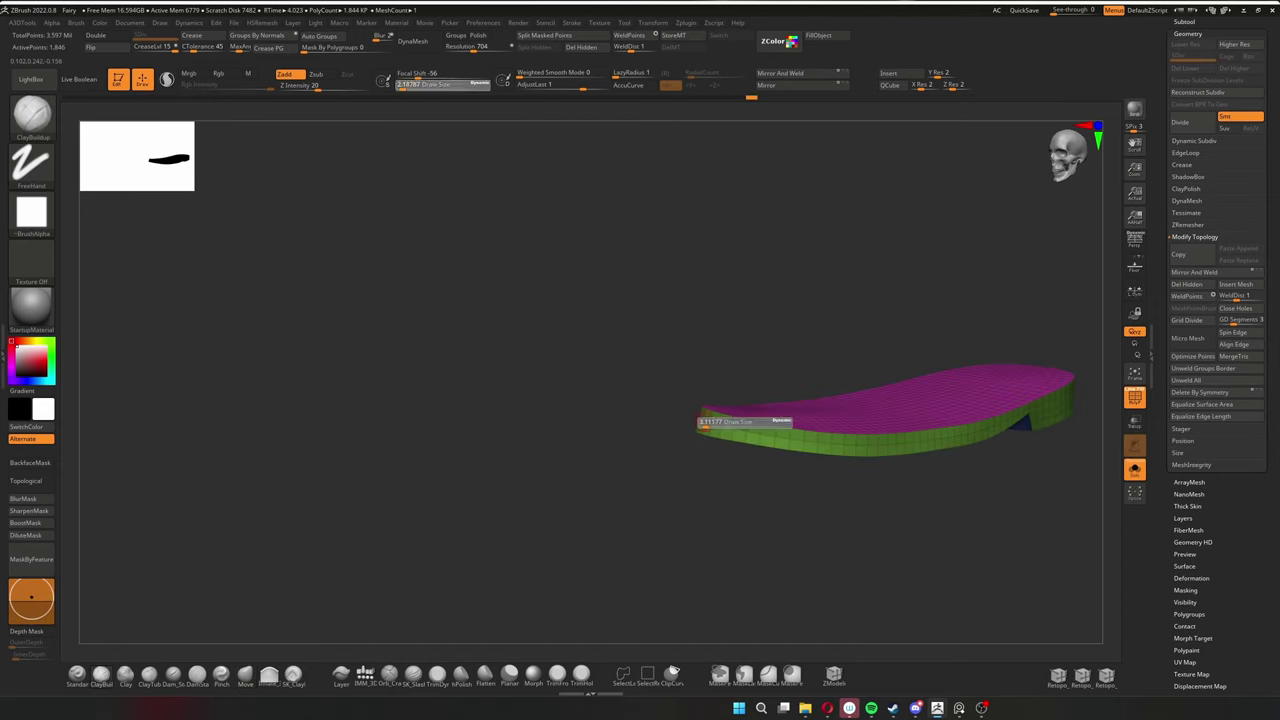
{"action": "left_click_drag", "start_coordinate": [700, 425], "coordinate": [797, 522]}
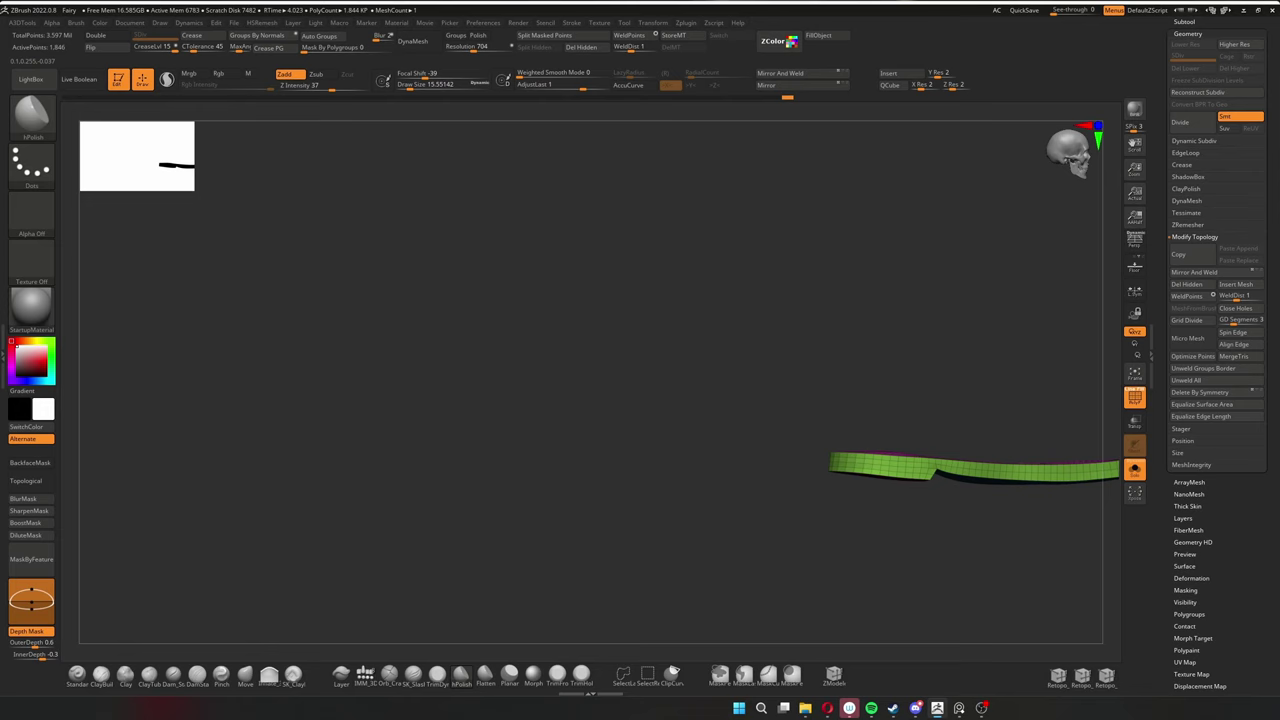
{"action": "key", "text": "shift+alt+s"}
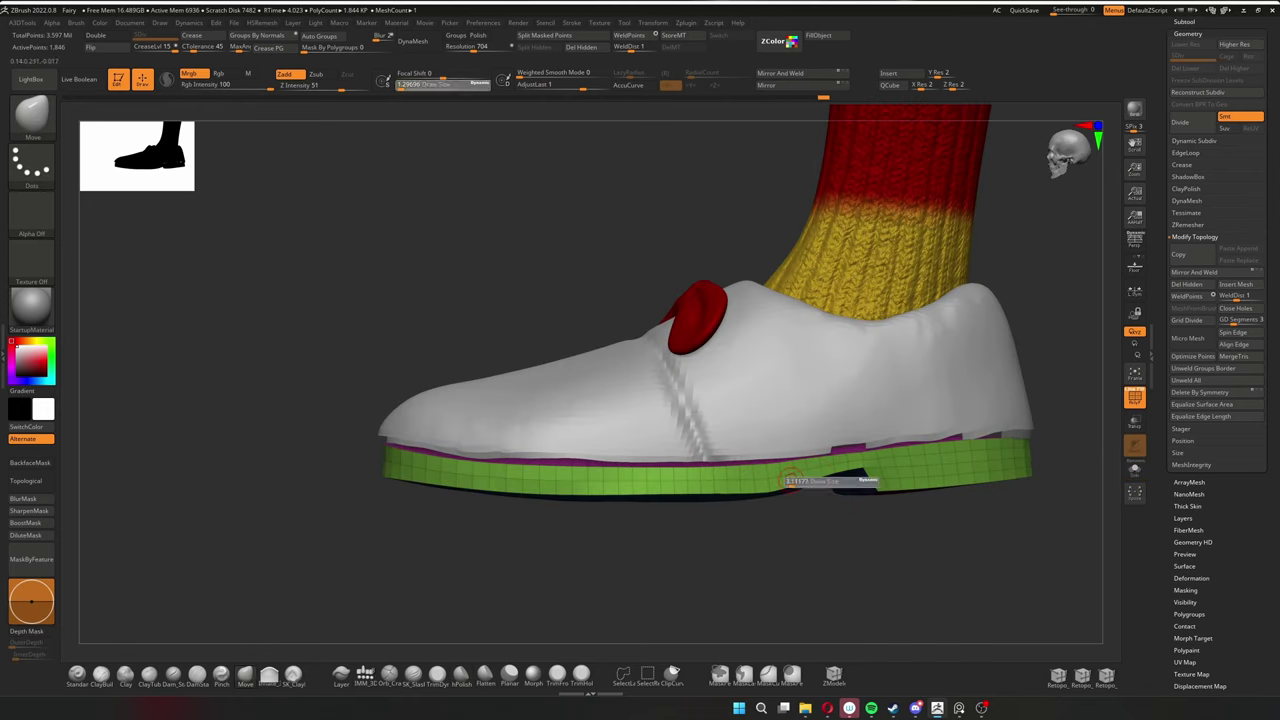
{"action": "left_click_drag", "start_coordinate": [1000, 560], "coordinate": [643, 470]}
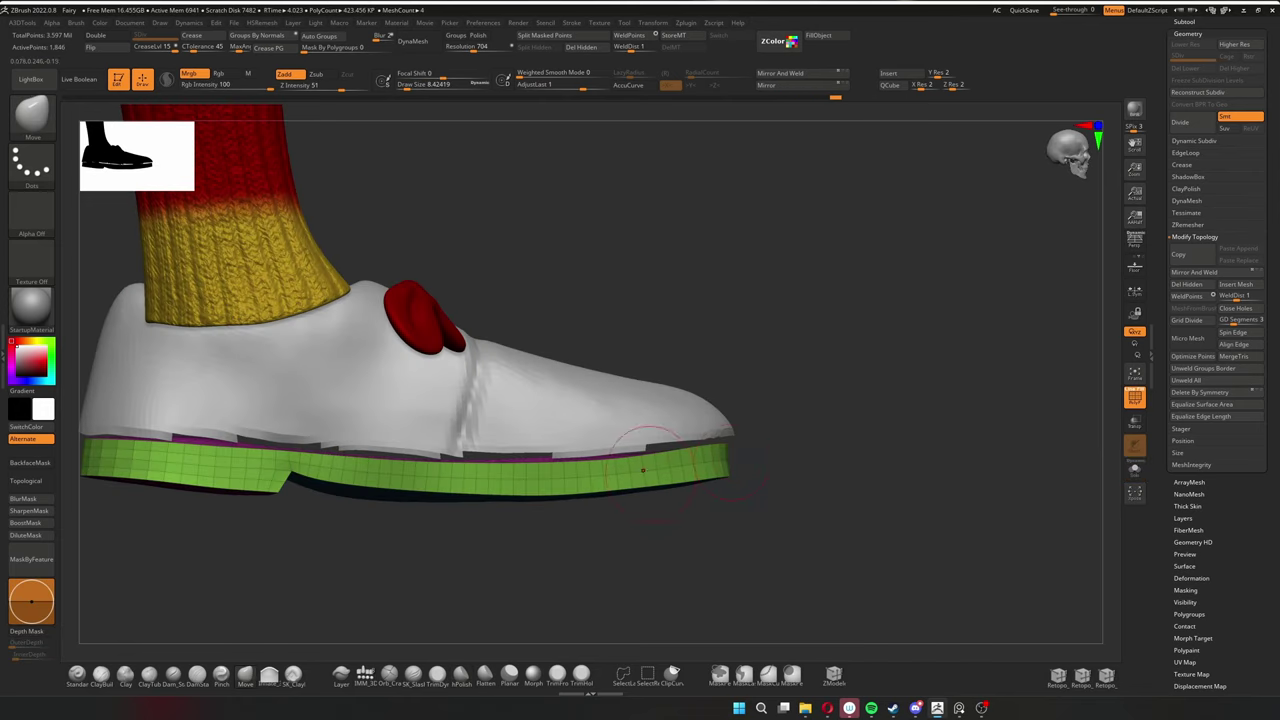
{"action": "mouse_move", "coordinate": [720, 460]}
{"action": "left_mouse_down"}
{"action": "mouse_move", "coordinate": [760, 560]}
{"action": "mouse_move", "coordinate": [600, 540]}
{"action": "mouse_move", "coordinate": [517, 470]}
{"action": "left_mouse_up"}
{"action": "key", "text": "s"}
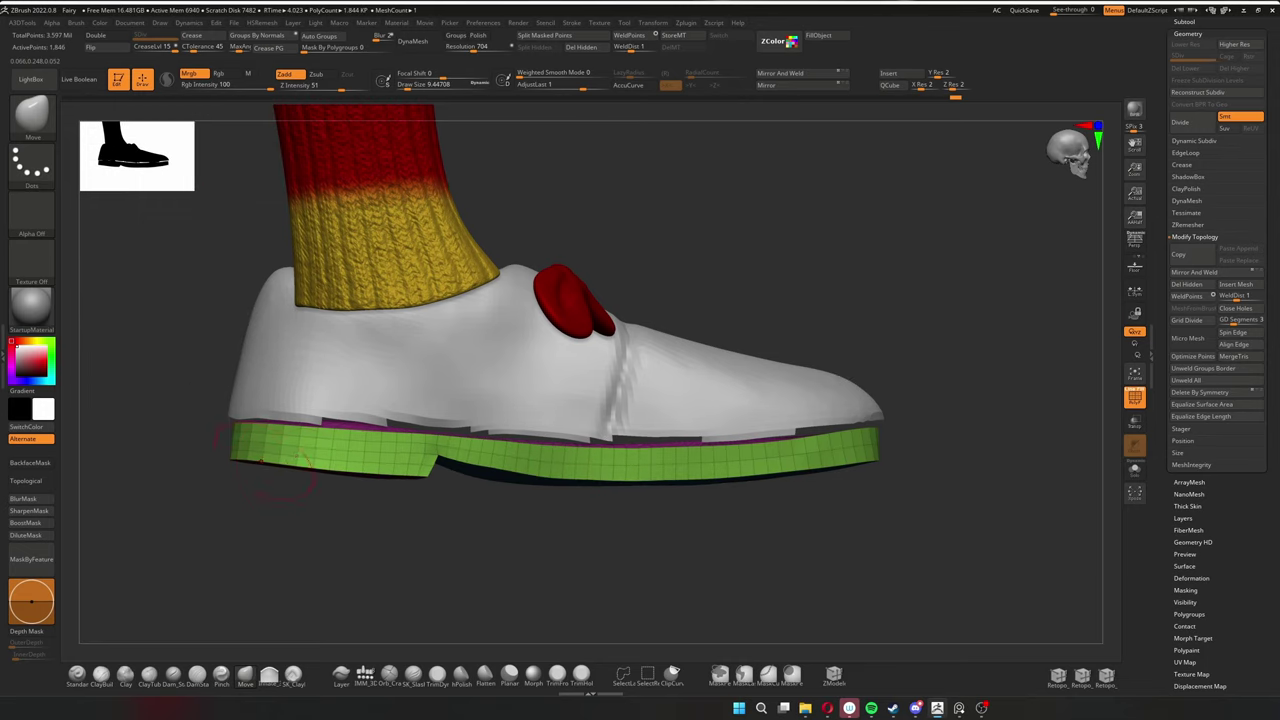
{"action": "left_click_drag", "start_coordinate": [225, 435], "coordinate": [677, 313]}
Step: Select the insole, check it soloed from an exact side view, then unsolo
{"action": "left_click", "coordinate": [1000, 400], "text": "alt"}
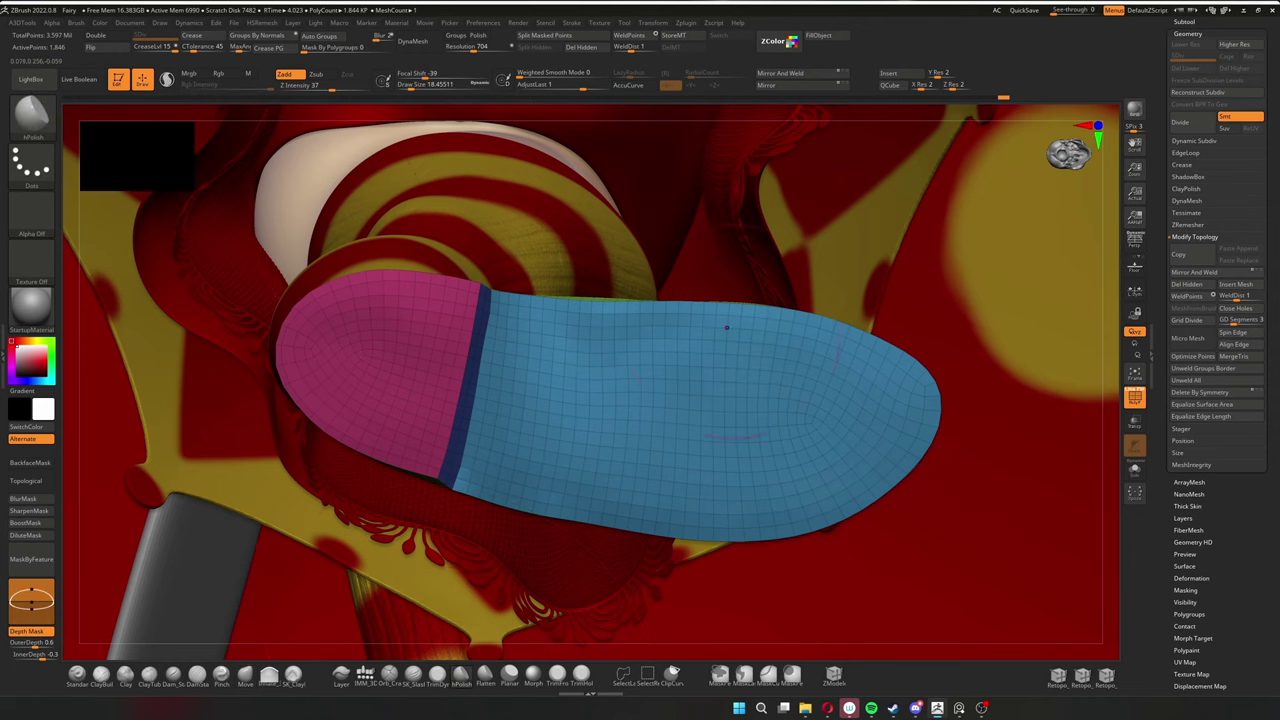
{"action": "left_click", "coordinate": [1134, 469]}
{"action": "left_click_drag", "start_coordinate": [640, 600], "coordinate": [640, 420]}
{"action": "left_click", "coordinate": [1134, 469]}
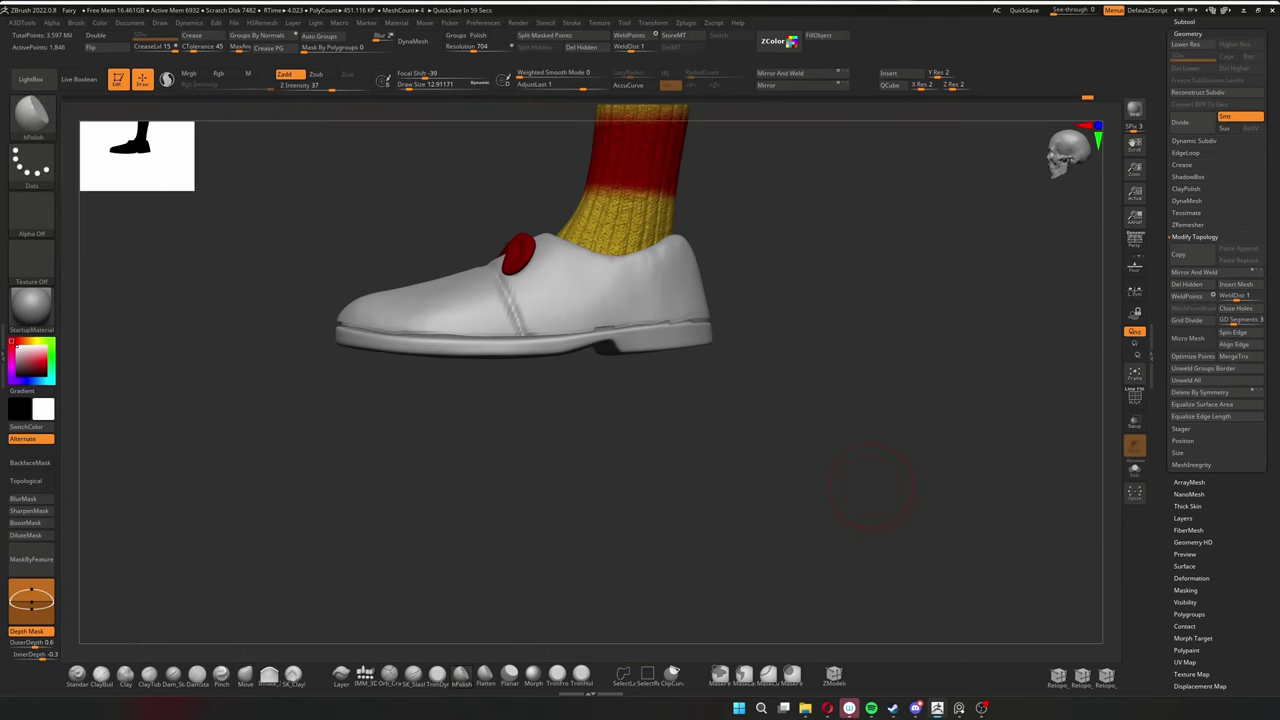
Step: Show the shoe's polygroups and remesh the white shoe piece
{"action": "left_click_drag", "start_coordinate": [870, 490], "coordinate": [850, 440]}
{"action": "key", "text": "shift+f"}
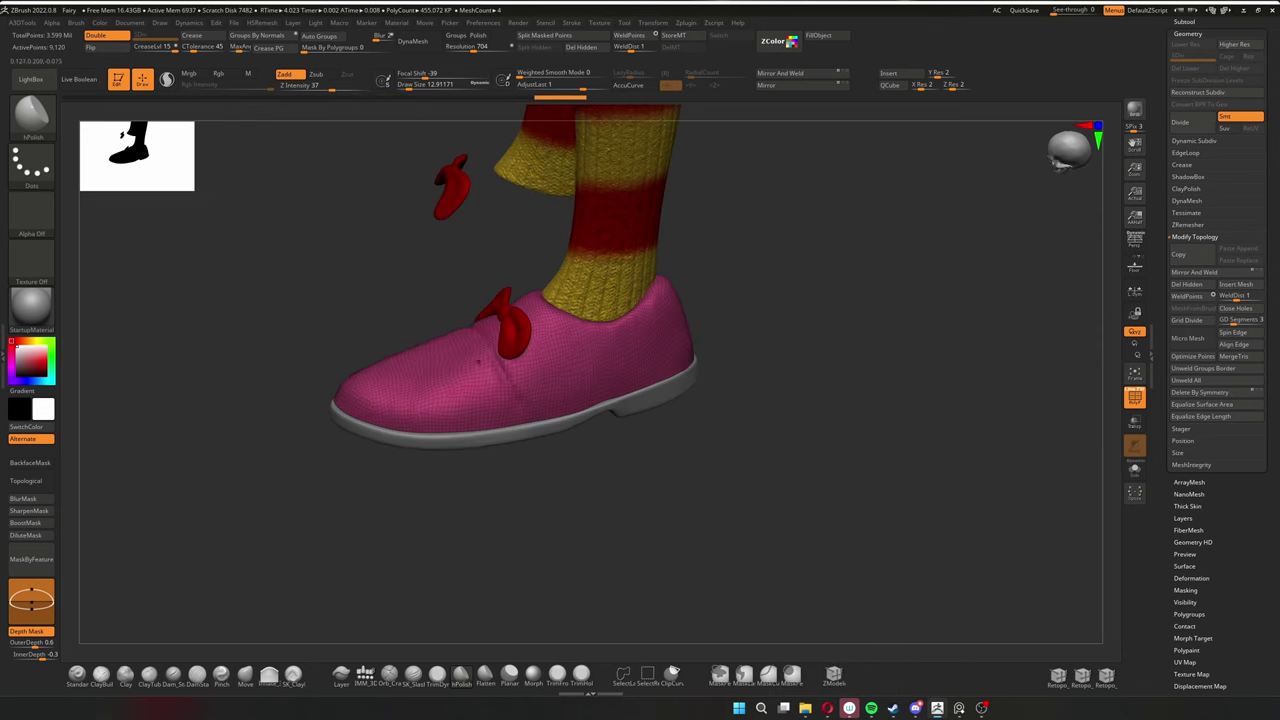
{"action": "left_click_drag", "start_coordinate": [760, 400], "coordinate": [681, 342]}
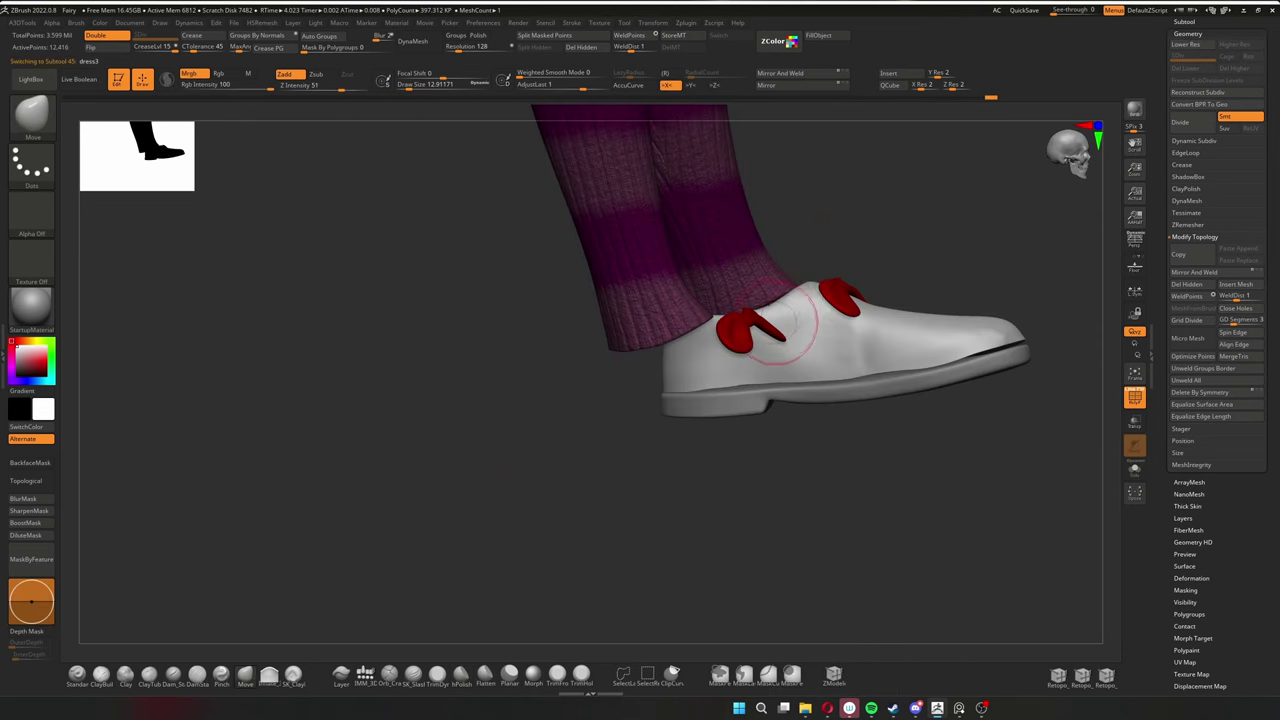
{"action": "left_click_drag", "start_coordinate": [786, 314], "coordinate": [747, 311]}
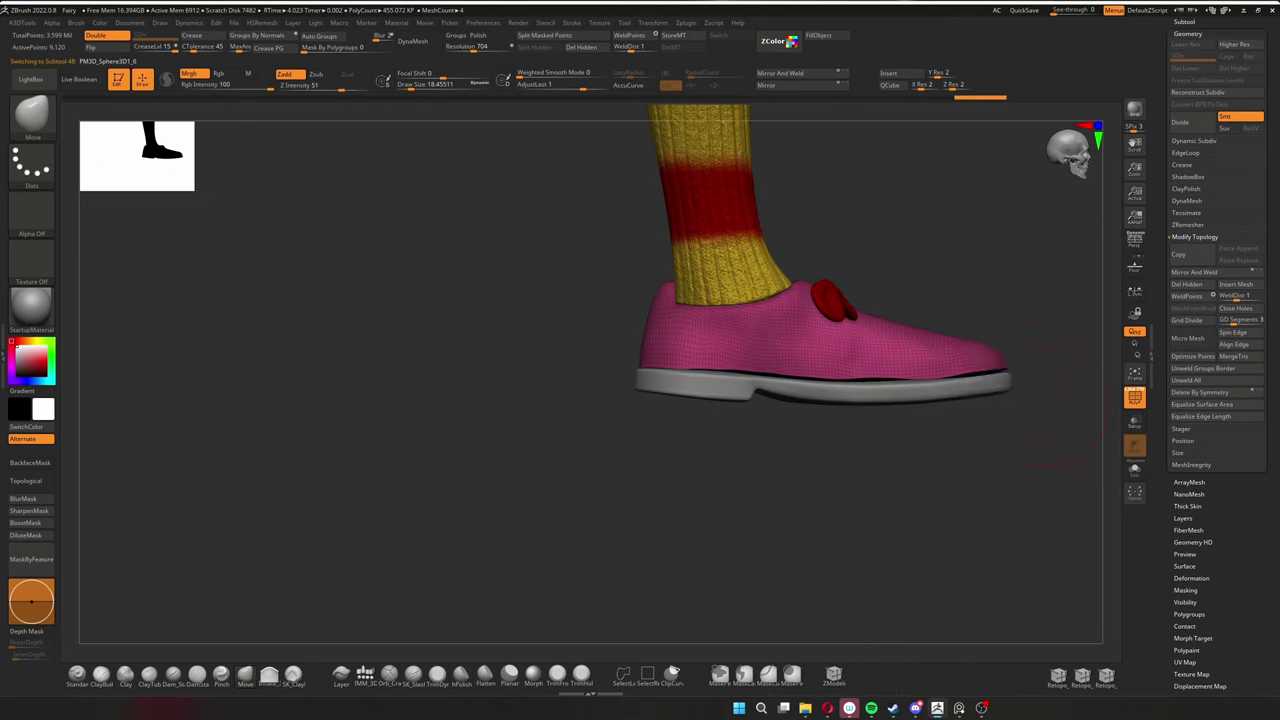
{"action": "key", "text": "shift+r"}
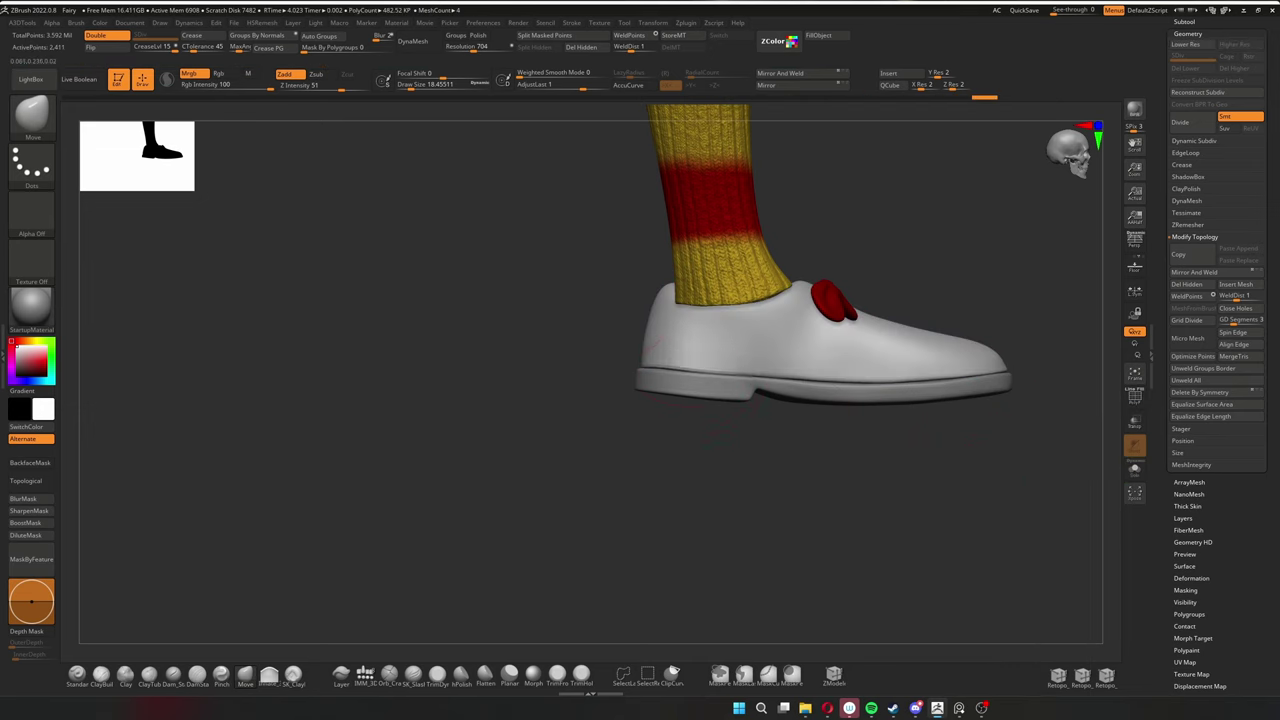
Step: Inspect the shoe, bow and sock opening from rear, top and front angles
{"action": "left_click_drag", "start_coordinate": [760, 480], "coordinate": [770, 384]}
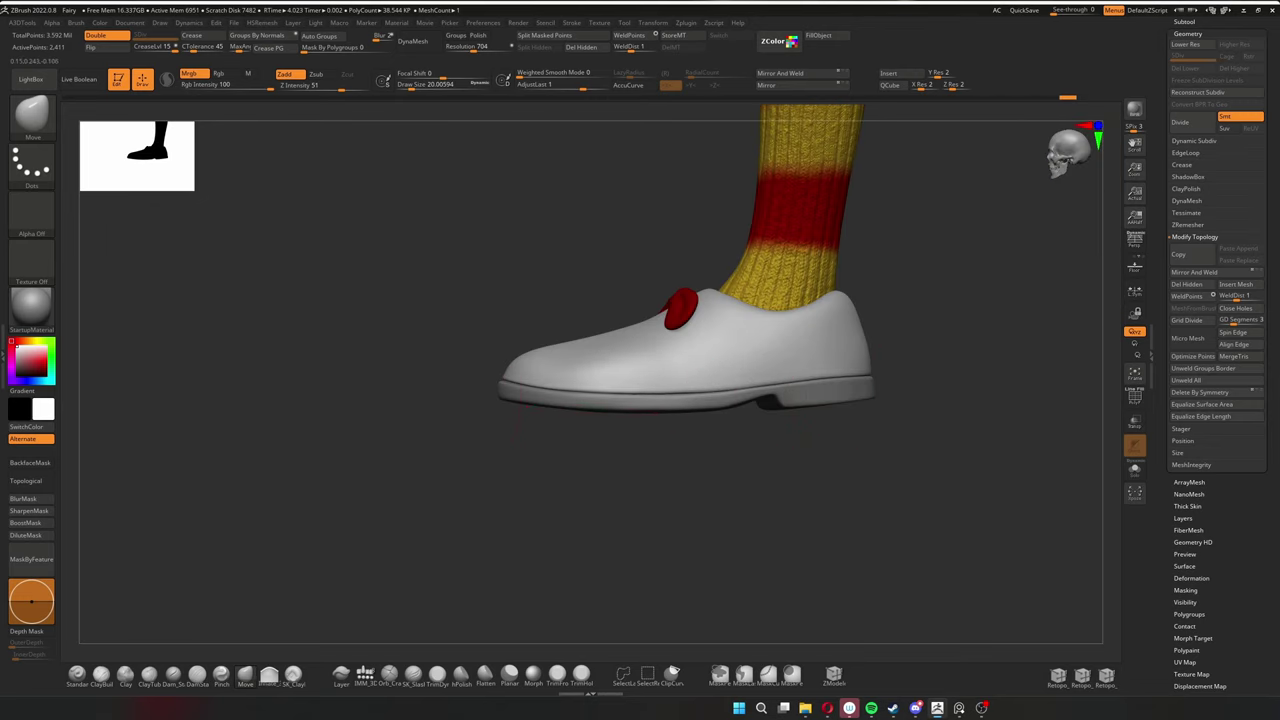
{"action": "left_click_drag", "start_coordinate": [770, 384], "coordinate": [515, 420]}
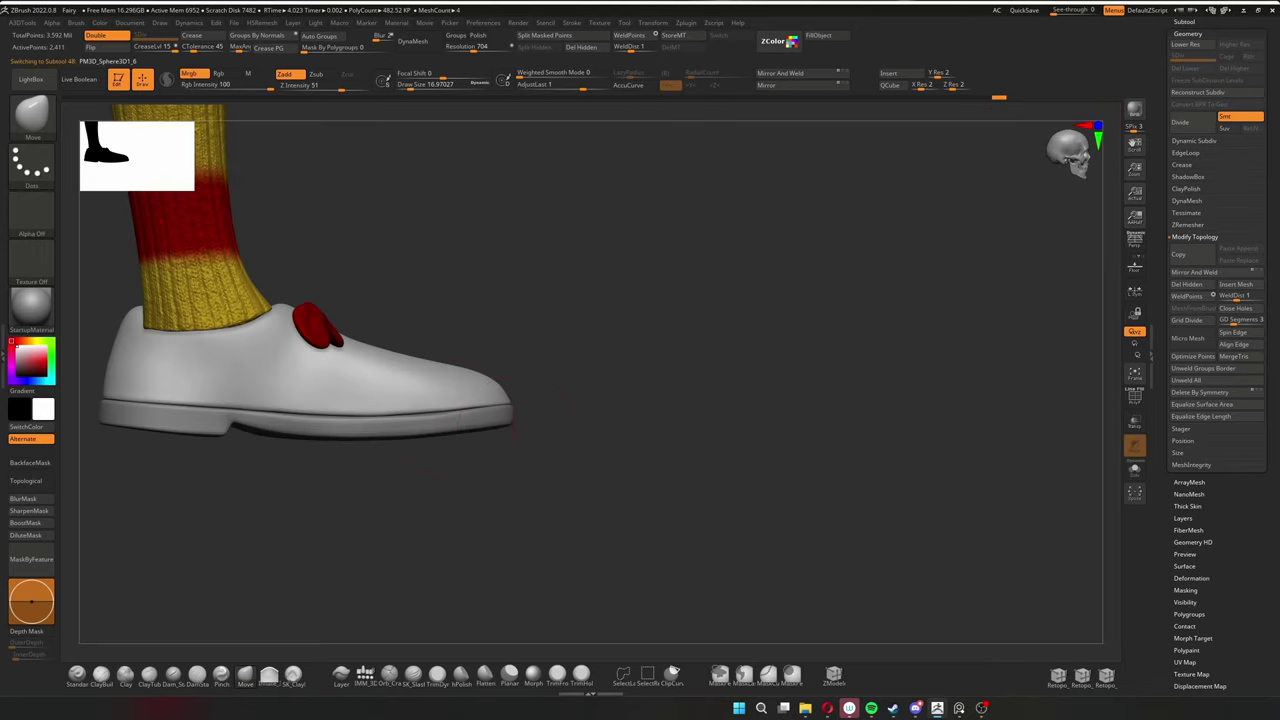
{"action": "left_click_drag", "start_coordinate": [330, 425], "coordinate": [720, 390]}
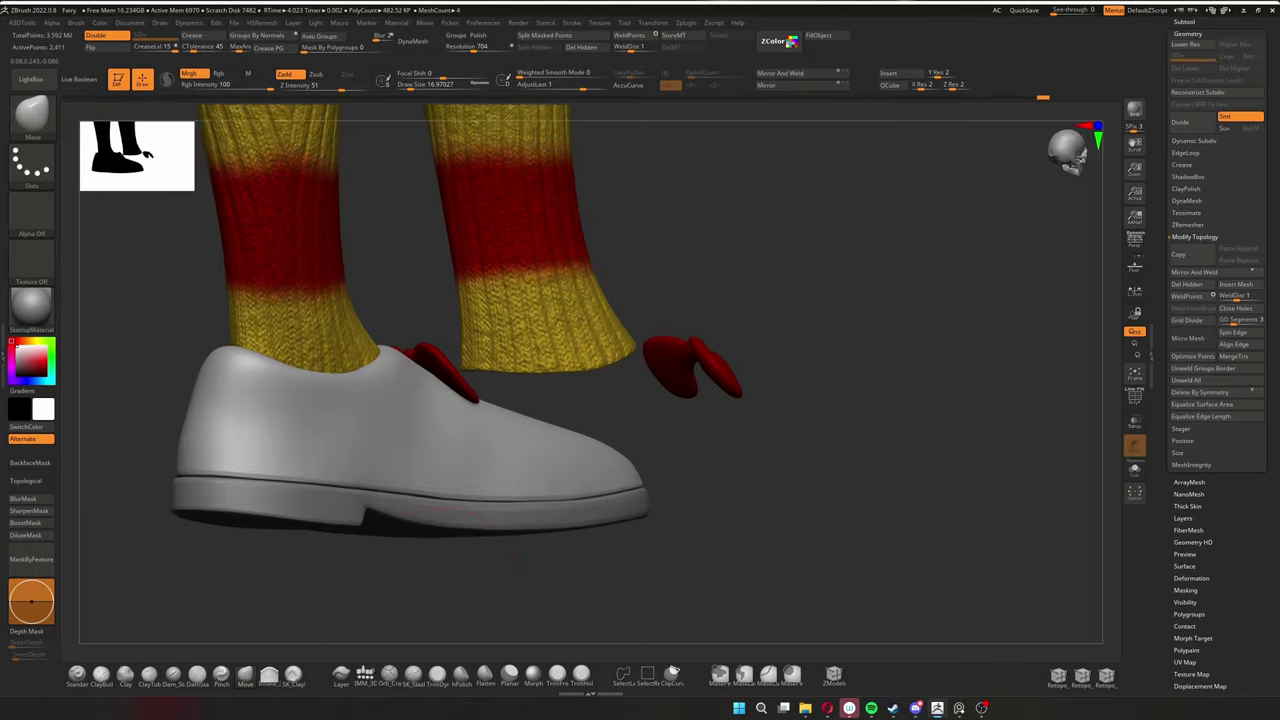
{"action": "left_click_drag", "start_coordinate": [720, 390], "coordinate": [478, 218]}
{"action": "left_click_drag", "start_coordinate": [420, 380], "coordinate": [350, 505]}
{"action": "key", "text": "s"}
Step: Adjust the brush size and refine both shoes from side and front views of the legs
{"action": "left_click_drag", "start_coordinate": [850, 400], "coordinate": [740, 420]}
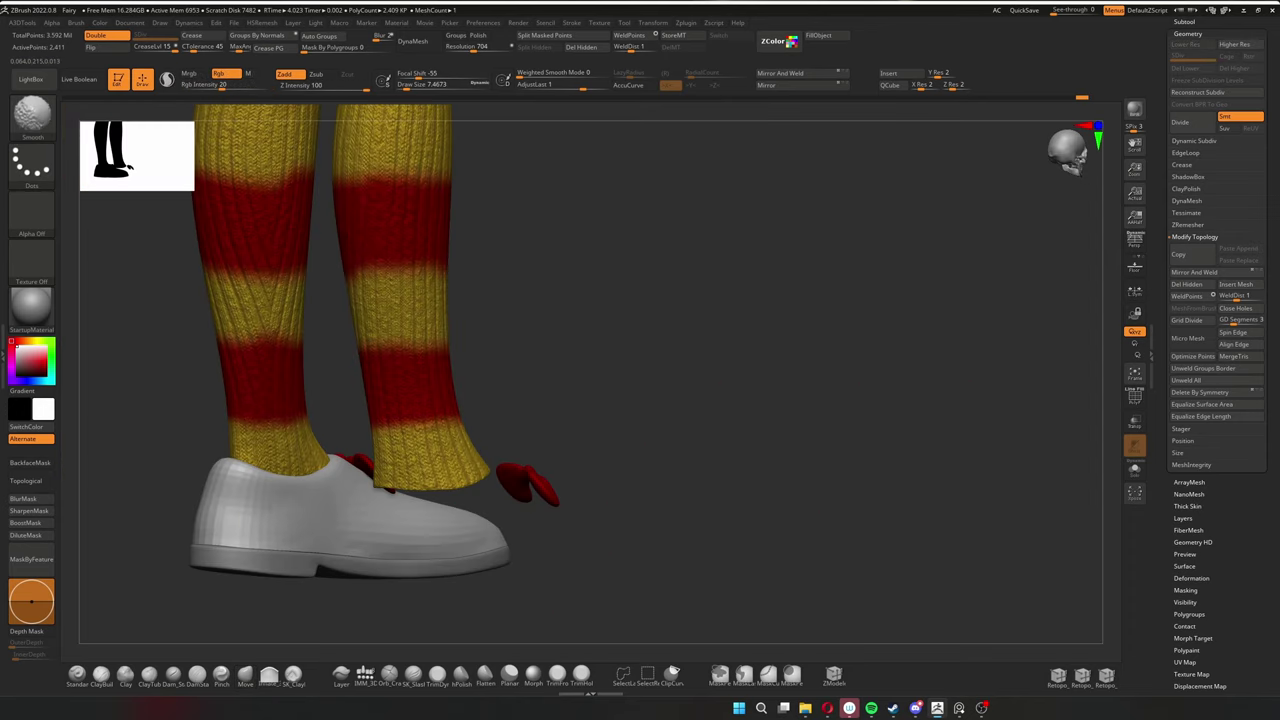
{"action": "left_click_drag", "start_coordinate": [640, 505], "coordinate": [558, 510]}
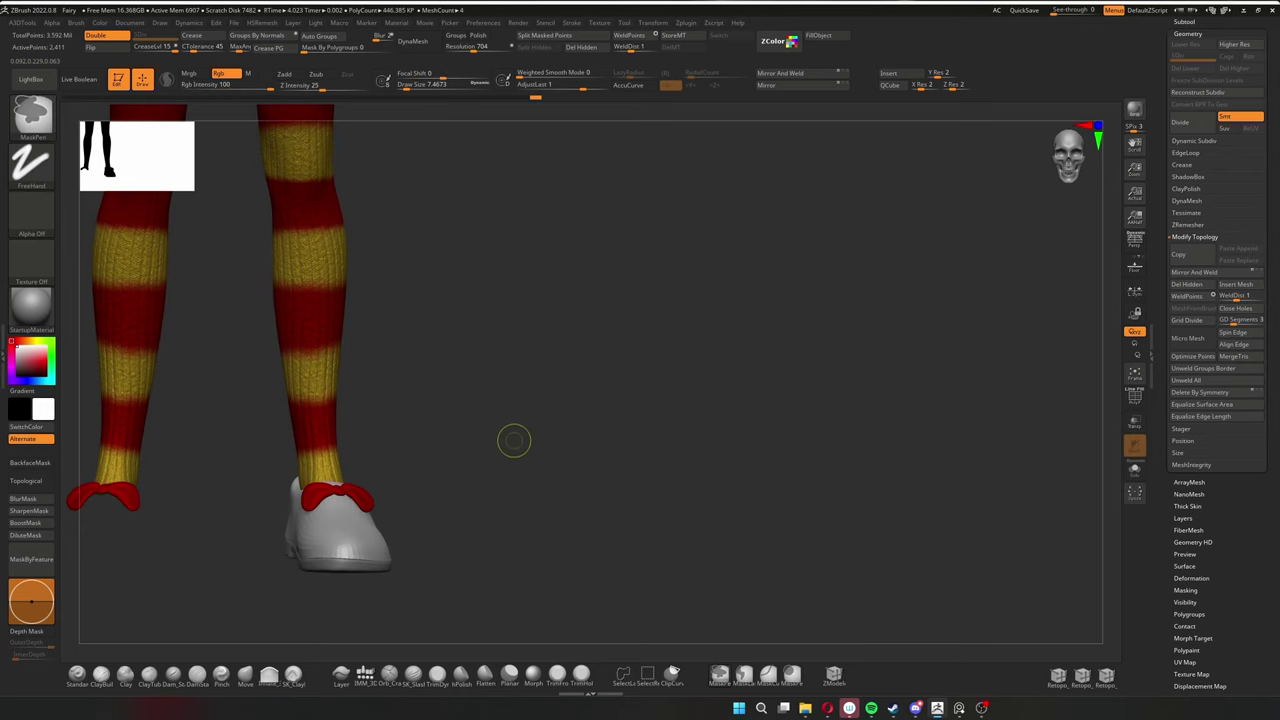
{"action": "left_click_drag", "start_coordinate": [514, 440], "coordinate": [300, 562]}
{"action": "left_click_drag", "start_coordinate": [445, 515], "coordinate": [149, 677]}
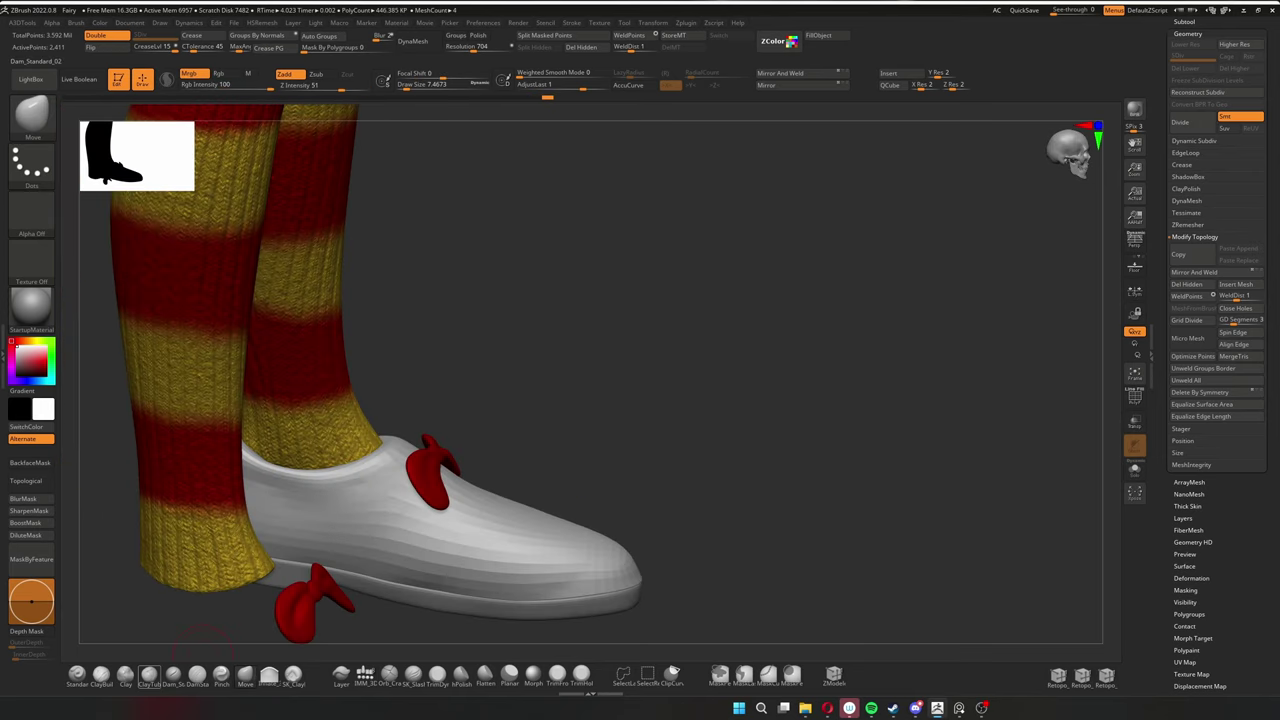
{"action": "left_click_drag", "start_coordinate": [279, 496], "coordinate": [278, 430]}
{"action": "left_click_drag", "start_coordinate": [202, 463], "coordinate": [436, 403]}
{"action": "key", "text": "s"}
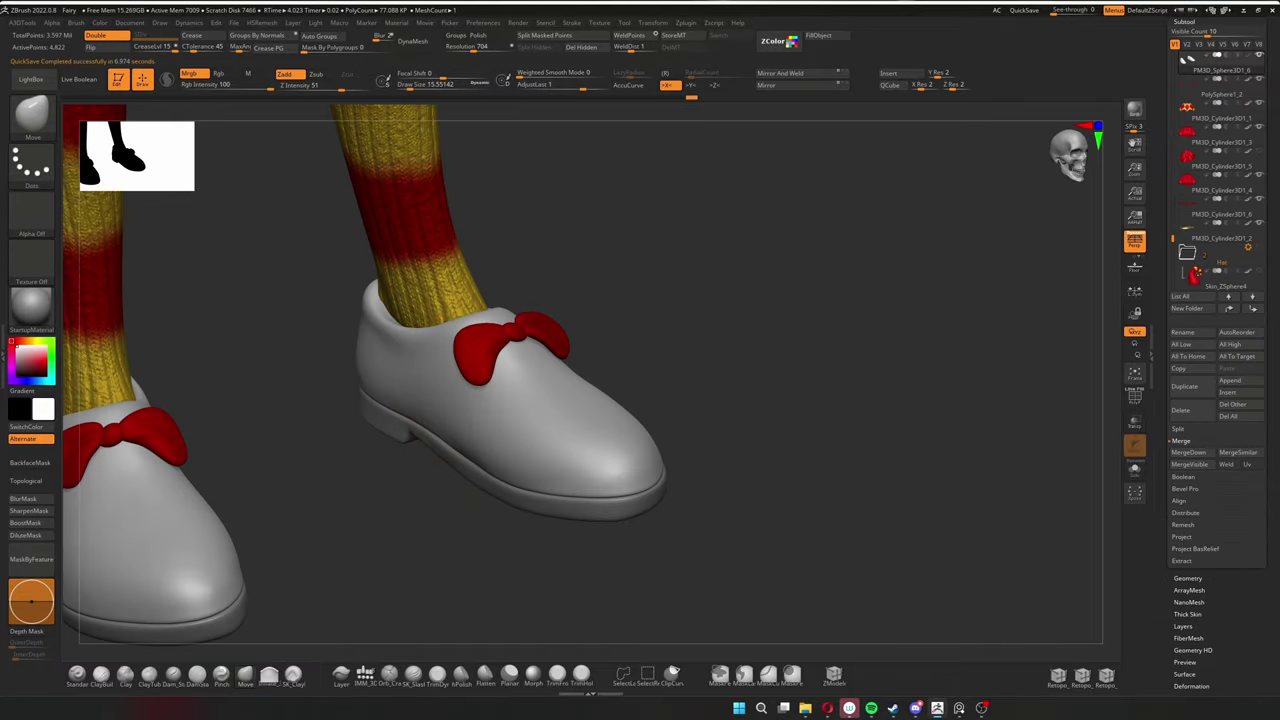
{"action": "left_click_drag", "start_coordinate": [456, 451], "coordinate": [290, 450]}
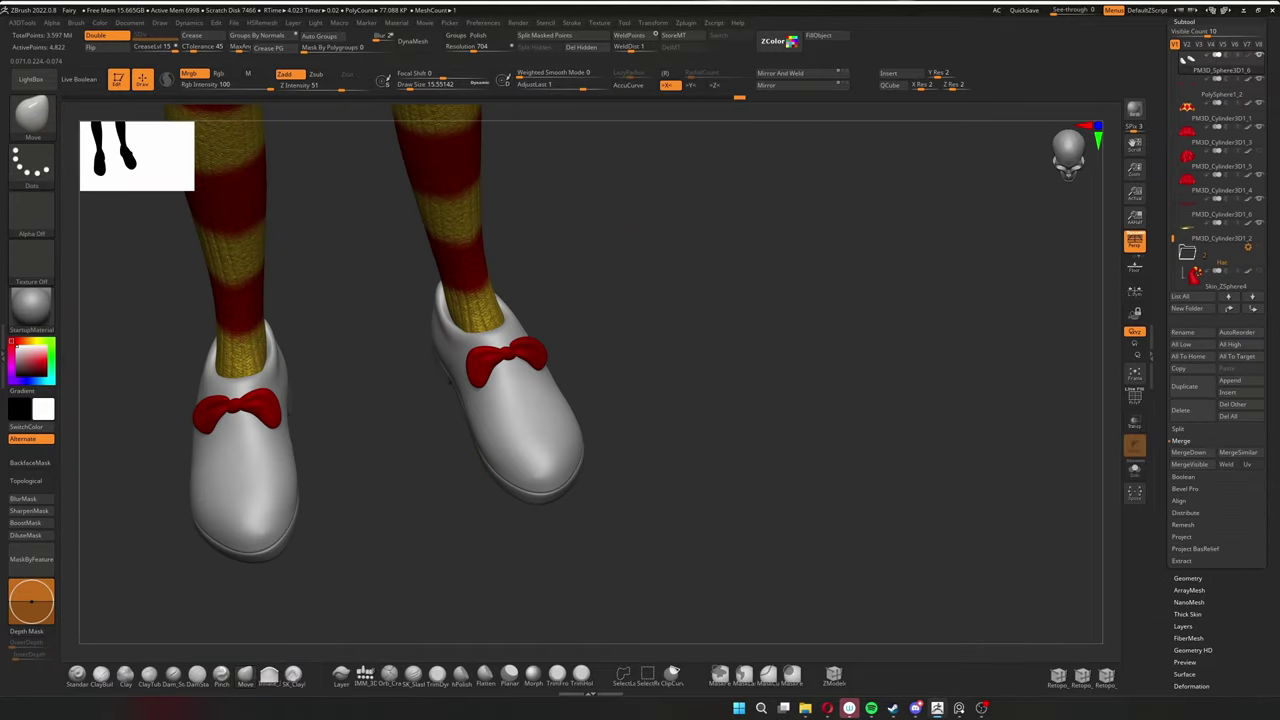
{"action": "left_click_drag", "start_coordinate": [622, 375], "coordinate": [706, 371]}
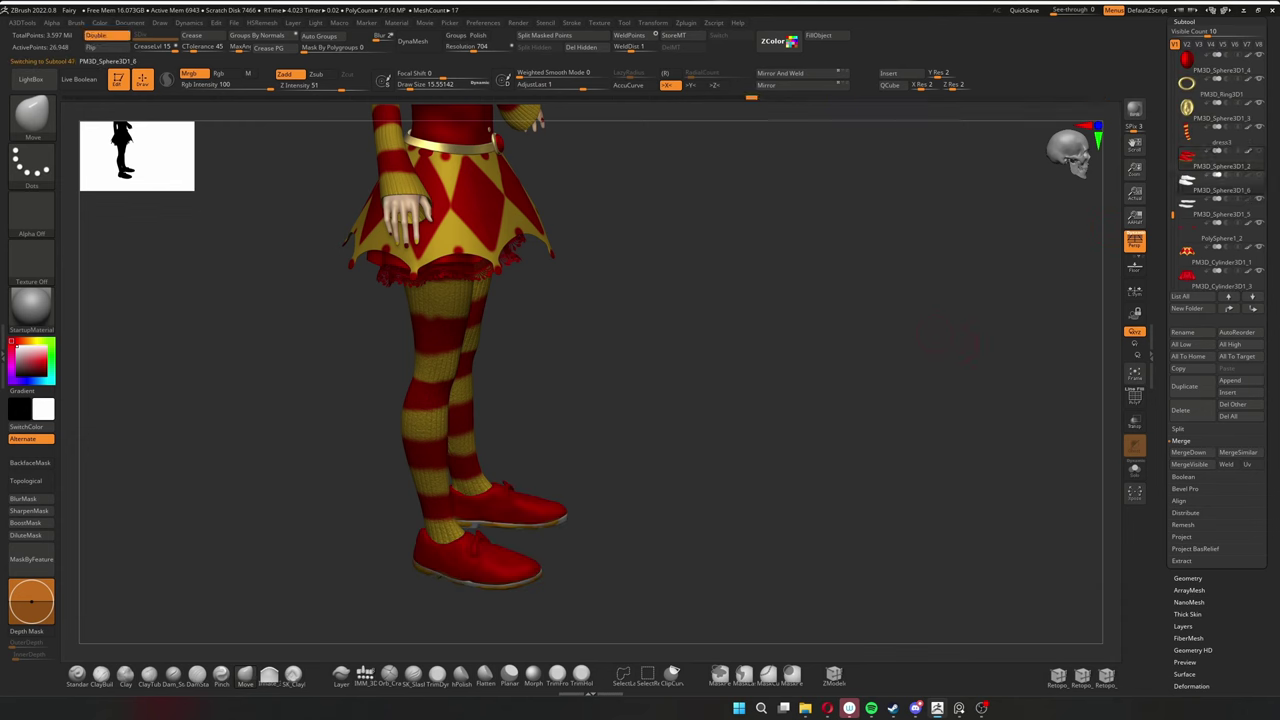
{"action": "left_click_drag", "start_coordinate": [1000, 290], "coordinate": [917, 340]}
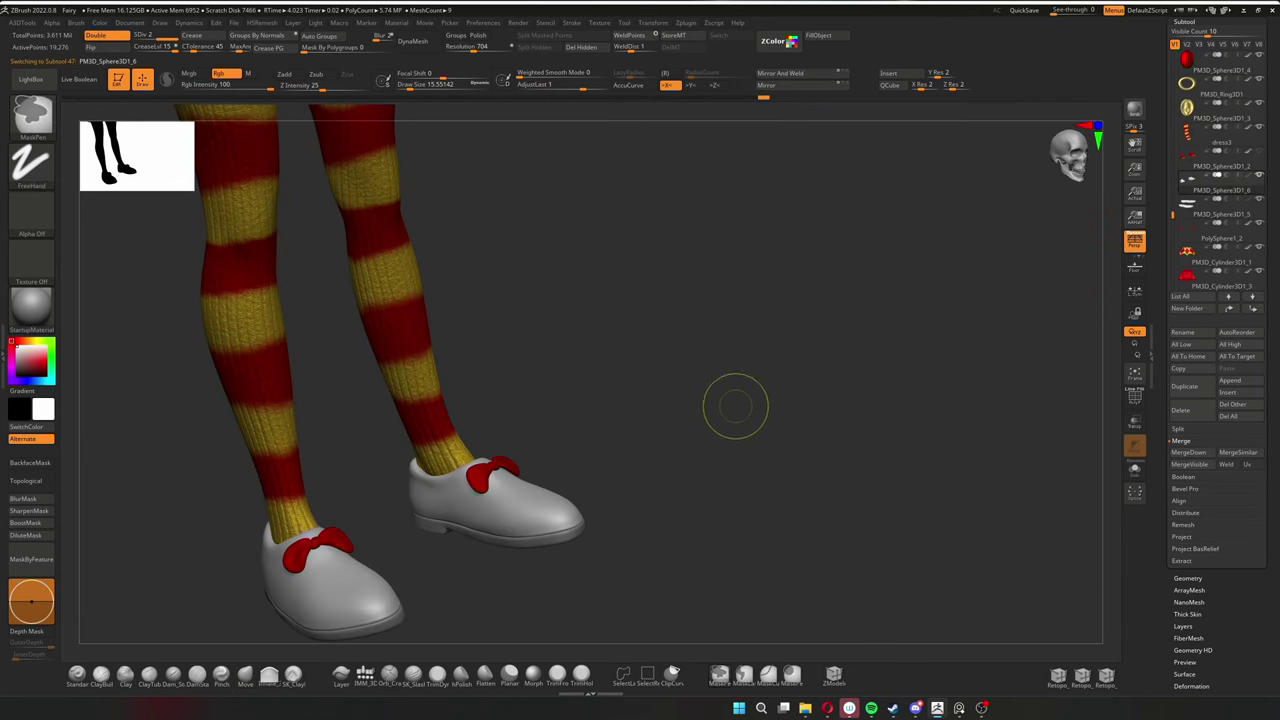
{"action": "left_click_drag", "start_coordinate": [737, 406], "coordinate": [412, 527]}
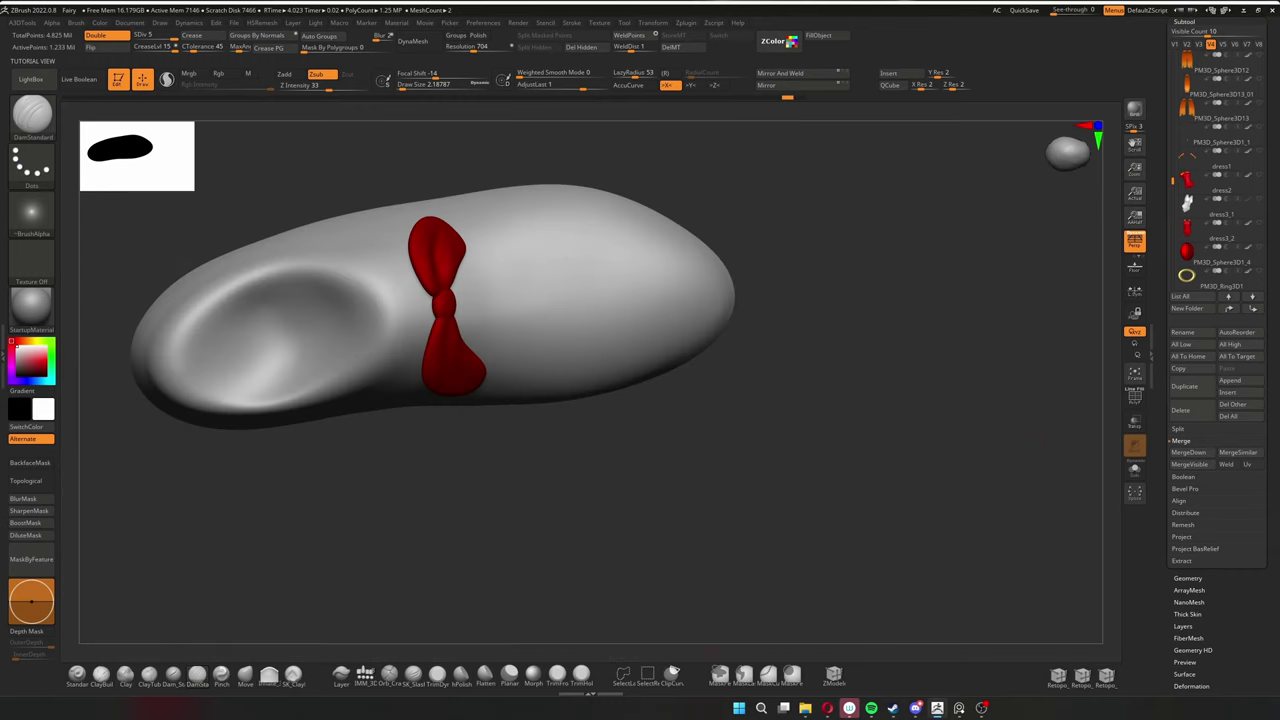
Step: Turn on PolyFrame, mask off the shoe's toe cap, and check both shoes from several angles
{"action": "key", "text": "shift+f"}
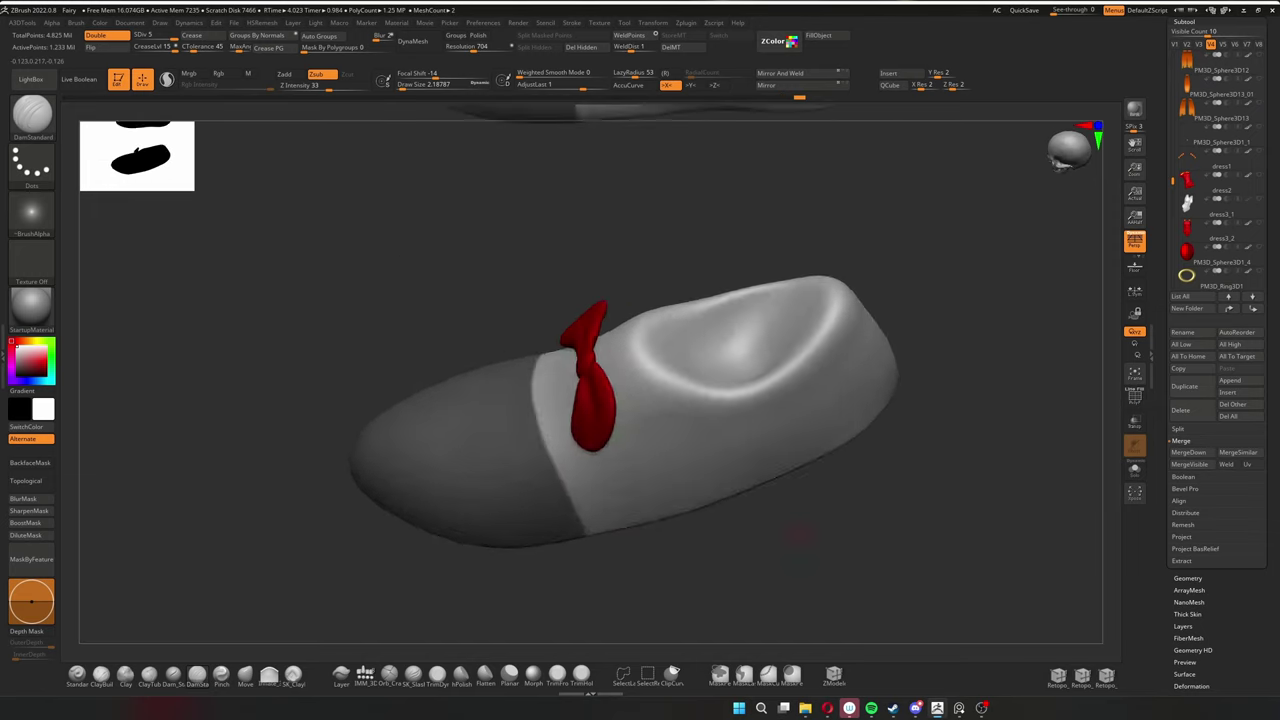
{"action": "left_click_drag", "start_coordinate": [610, 550], "coordinate": [548, 412], "text": "ctrl+shift"}
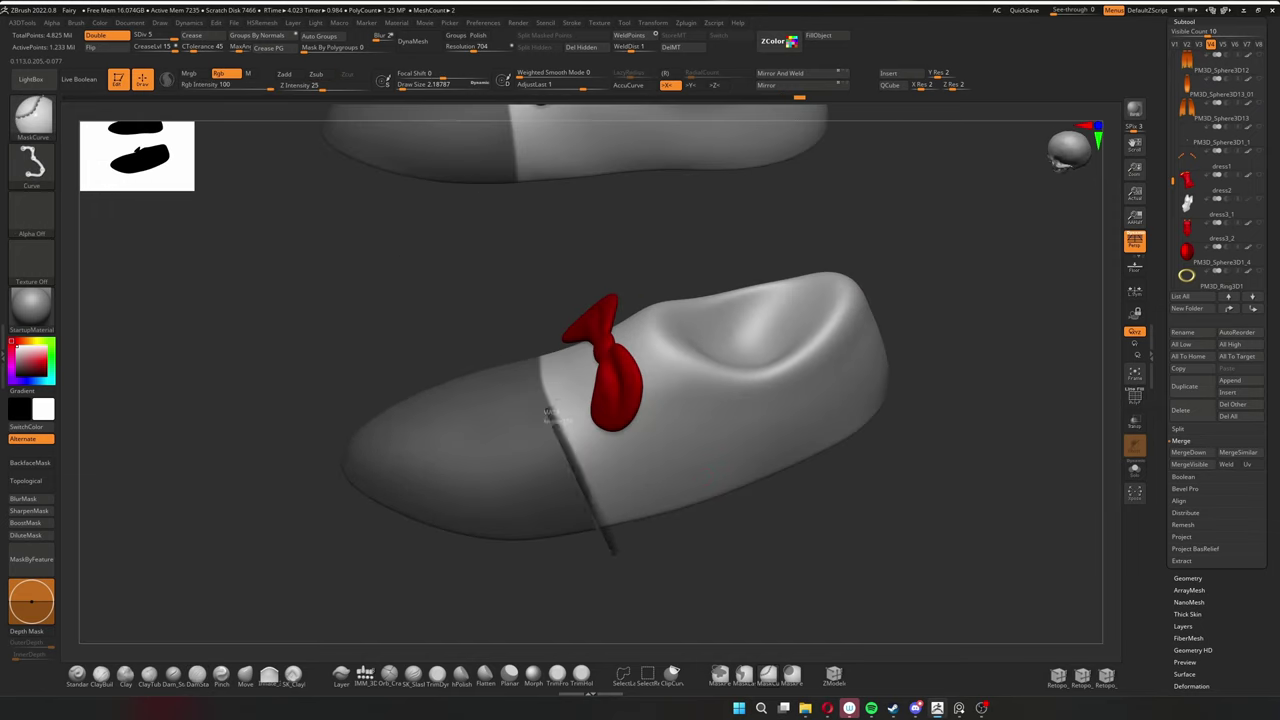
{"action": "left_click_drag", "start_coordinate": [640, 580], "coordinate": [532, 572]}
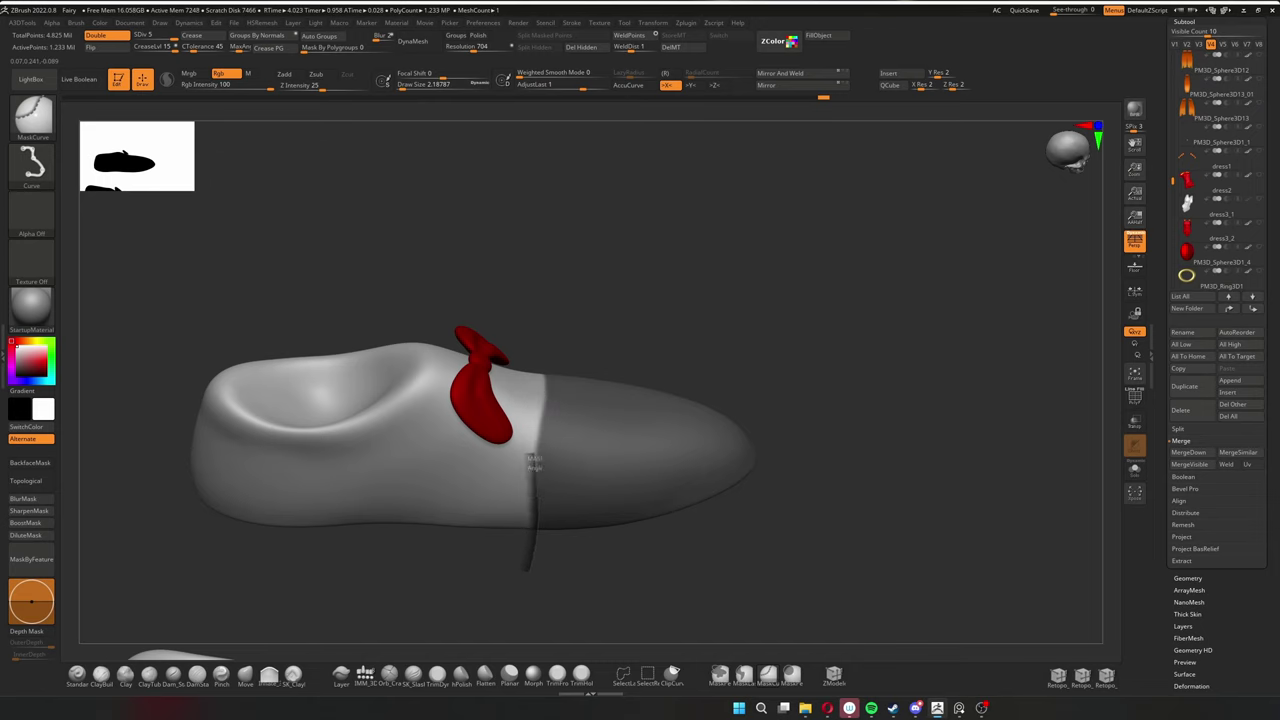
{"action": "right_click_drag", "start_coordinate": [535, 398], "coordinate": [530, 520]}
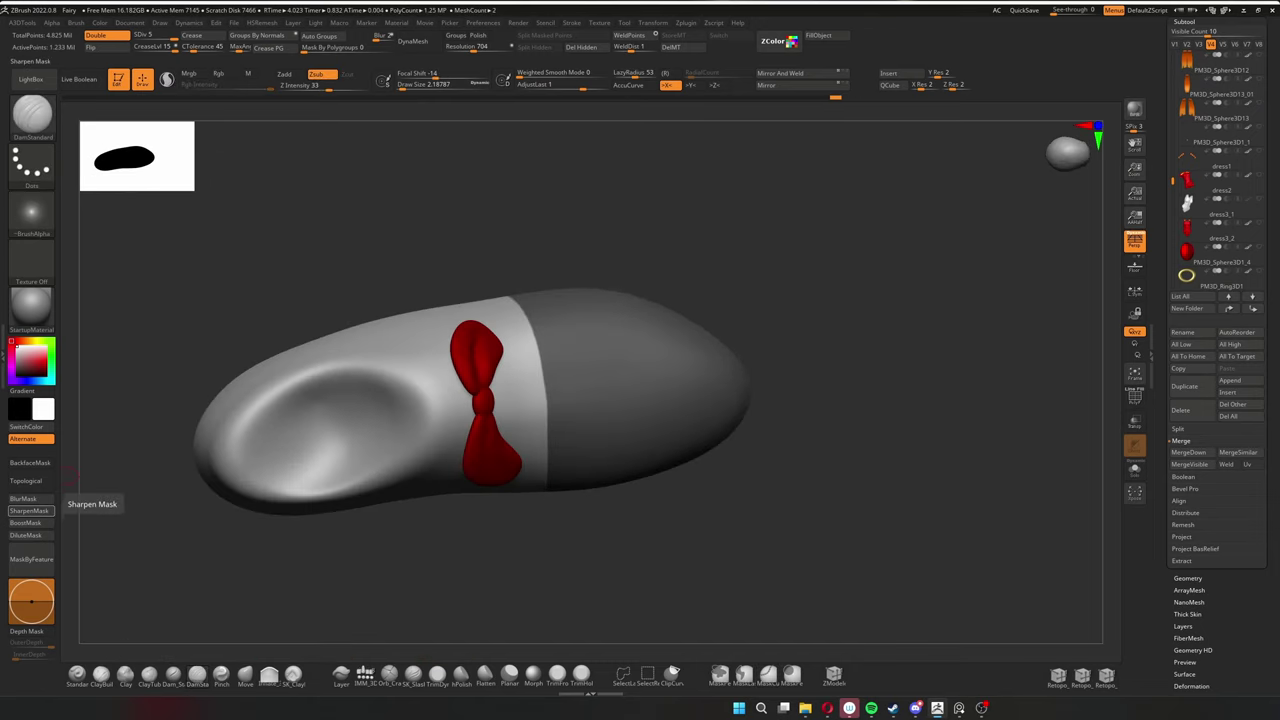
{"action": "mouse_move", "coordinate": [480, 560]}
{"action": "right_mouse_down"}
{"action": "mouse_move", "coordinate": [520, 600]}
{"action": "mouse_move", "coordinate": [600, 580]}
{"action": "mouse_move", "coordinate": [573, 537]}
{"action": "right_mouse_up"}
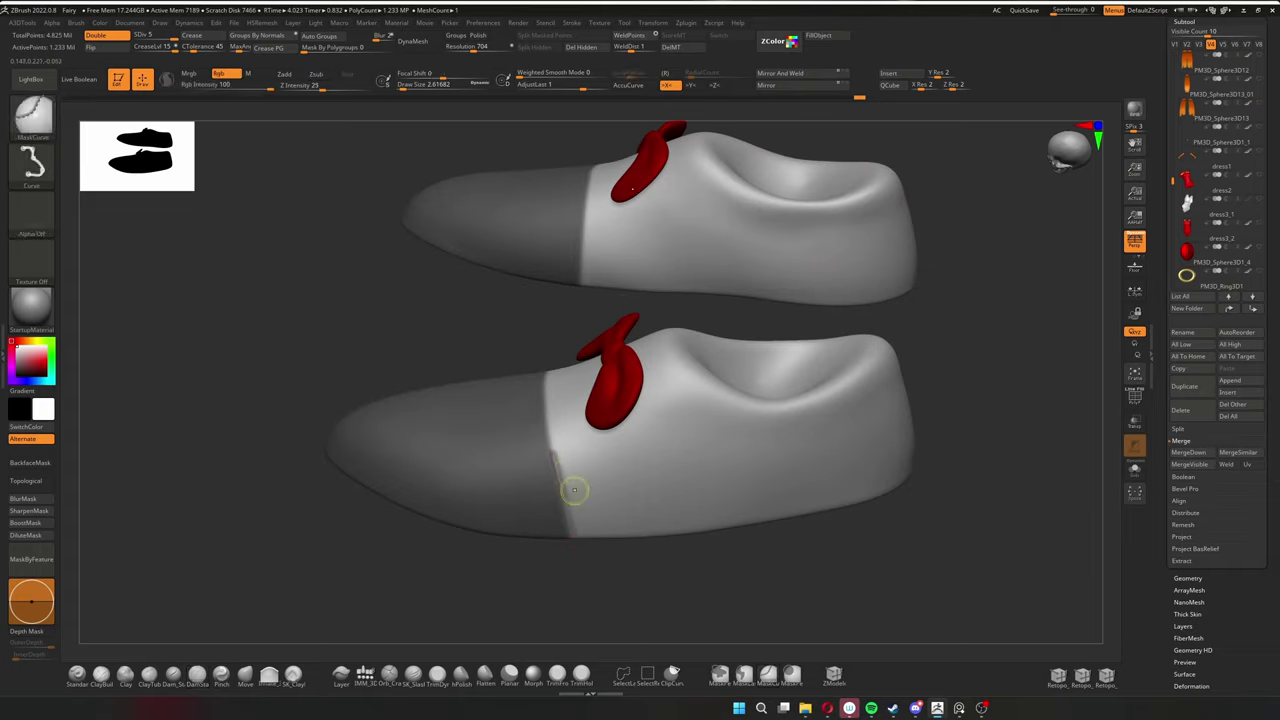
{"action": "mouse_move", "coordinate": [574, 489]}
{"action": "right_mouse_down"}
{"action": "mouse_move", "coordinate": [551, 393]}
{"action": "mouse_move", "coordinate": [580, 423]}
{"action": "mouse_move", "coordinate": [611, 531]}
{"action": "mouse_move", "coordinate": [675, 540]}
{"action": "mouse_move", "coordinate": [395, 188]}
{"action": "mouse_move", "coordinate": [470, 240]}
{"action": "mouse_move", "coordinate": [500, 300]}
{"action": "right_mouse_up"}
{"action": "mouse_move", "coordinate": [877, 330]}
{"action": "right_mouse_down"}
{"action": "mouse_move", "coordinate": [800, 400]}
{"action": "mouse_move", "coordinate": [770, 500]}
{"action": "right_mouse_up"}
{"action": "mouse_move", "coordinate": [692, 315]}
{"action": "right_mouse_down"}
{"action": "mouse_move", "coordinate": [737, 300]}
{"action": "mouse_move", "coordinate": [642, 363]}
{"action": "right_mouse_up"}
{"action": "key", "text": "f"}
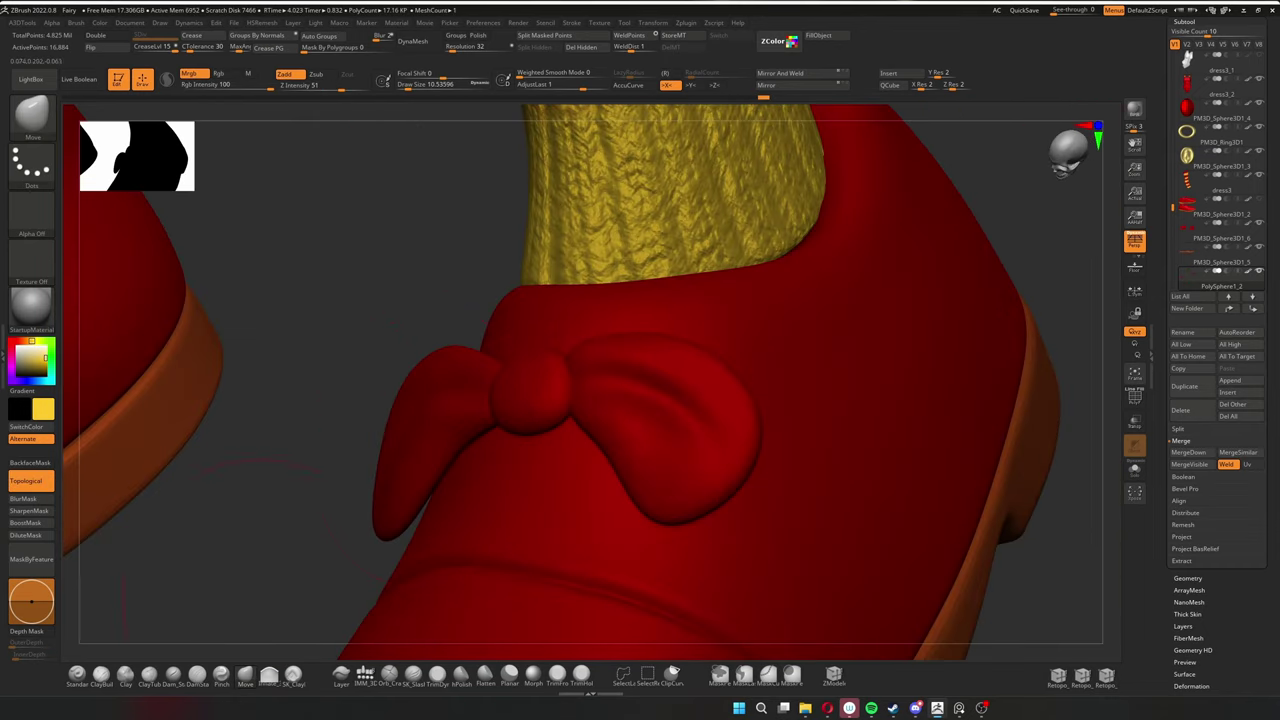
Step: Orbit around the fairy to check the collar
{"action": "left_click_drag", "start_coordinate": [265, 480], "coordinate": [530, 415]}
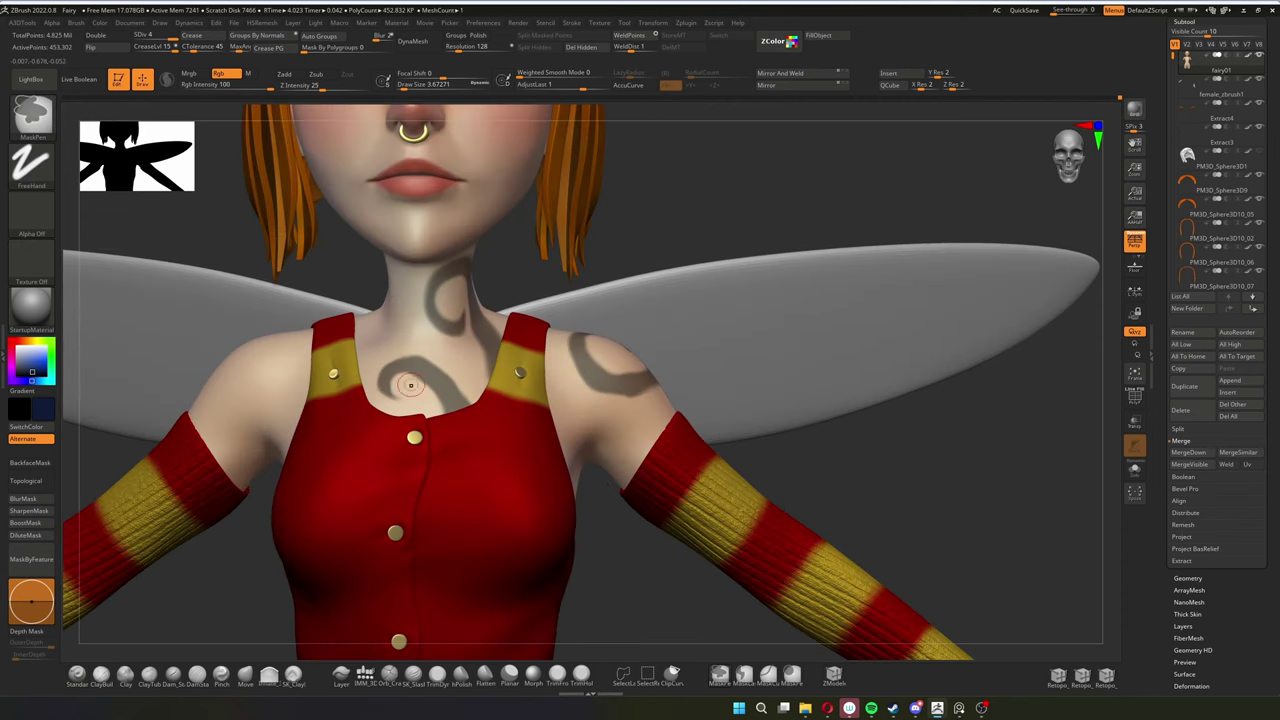
Step: Show the body alone in Solo, then select the PM3D_Plane3D1 subtool
{"action": "key", "text": "ctrl+shift+s"}
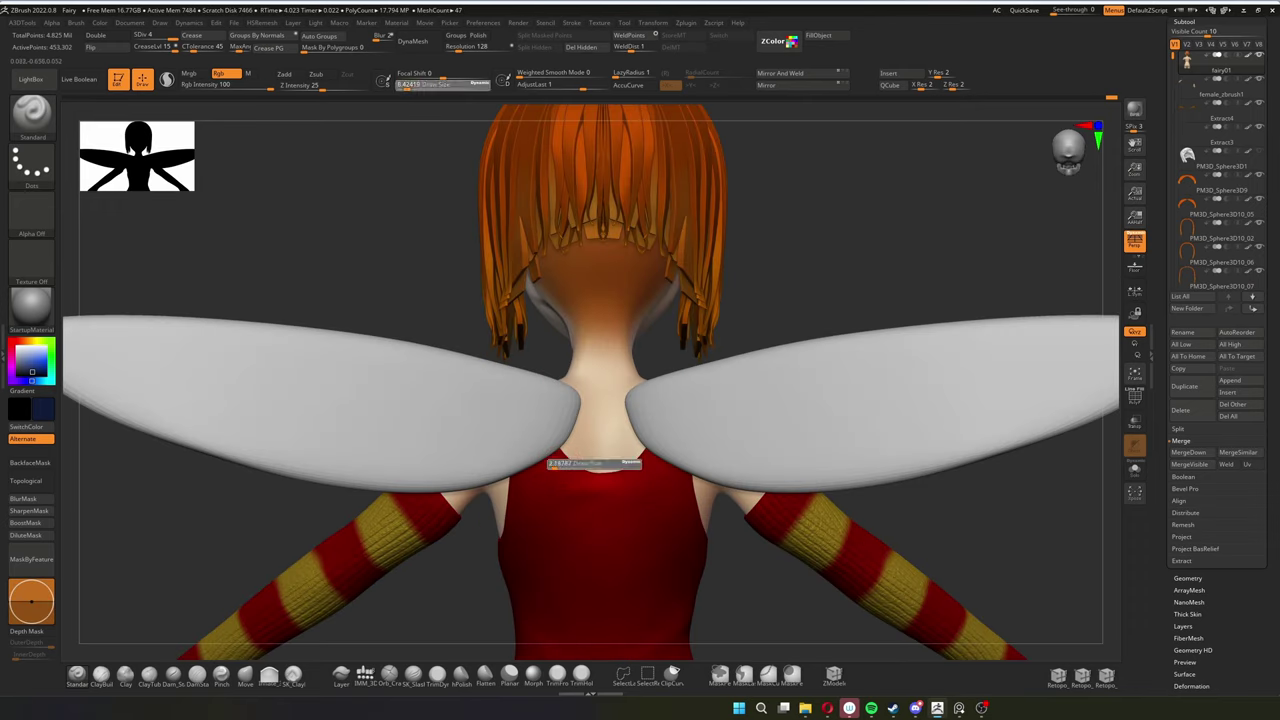
{"action": "left_click", "coordinate": [571, 441], "text": "alt"}
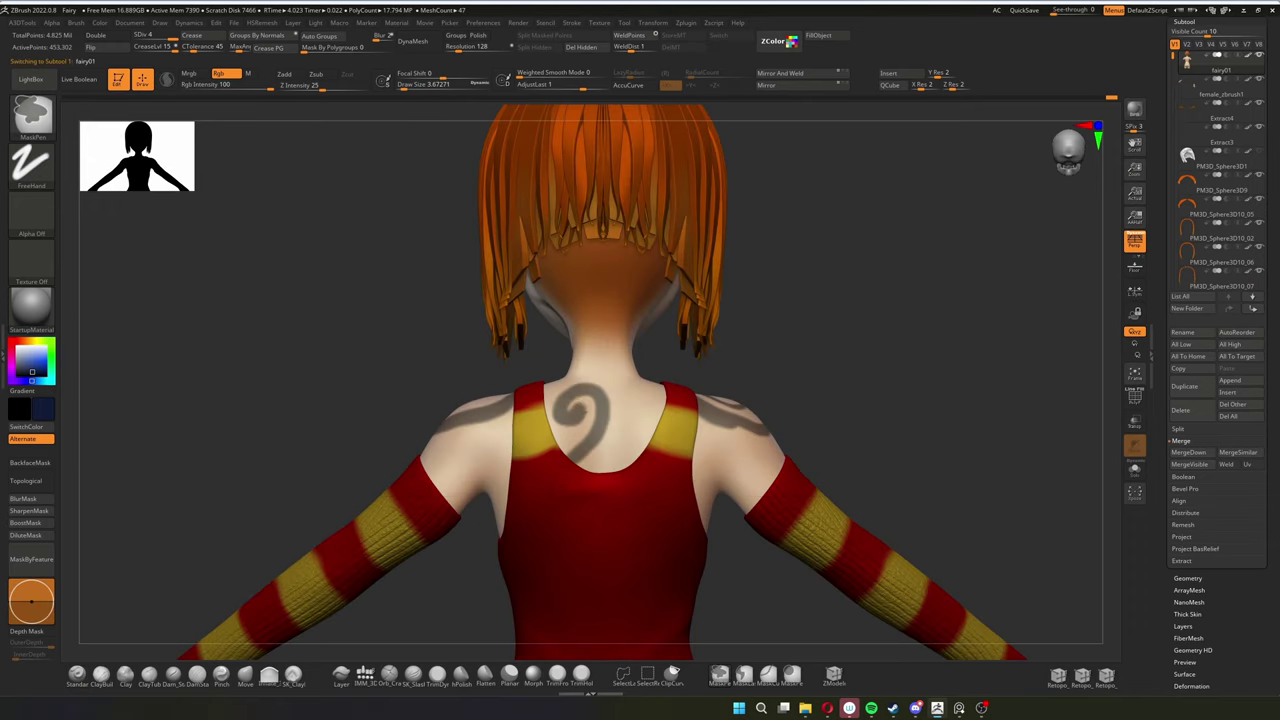
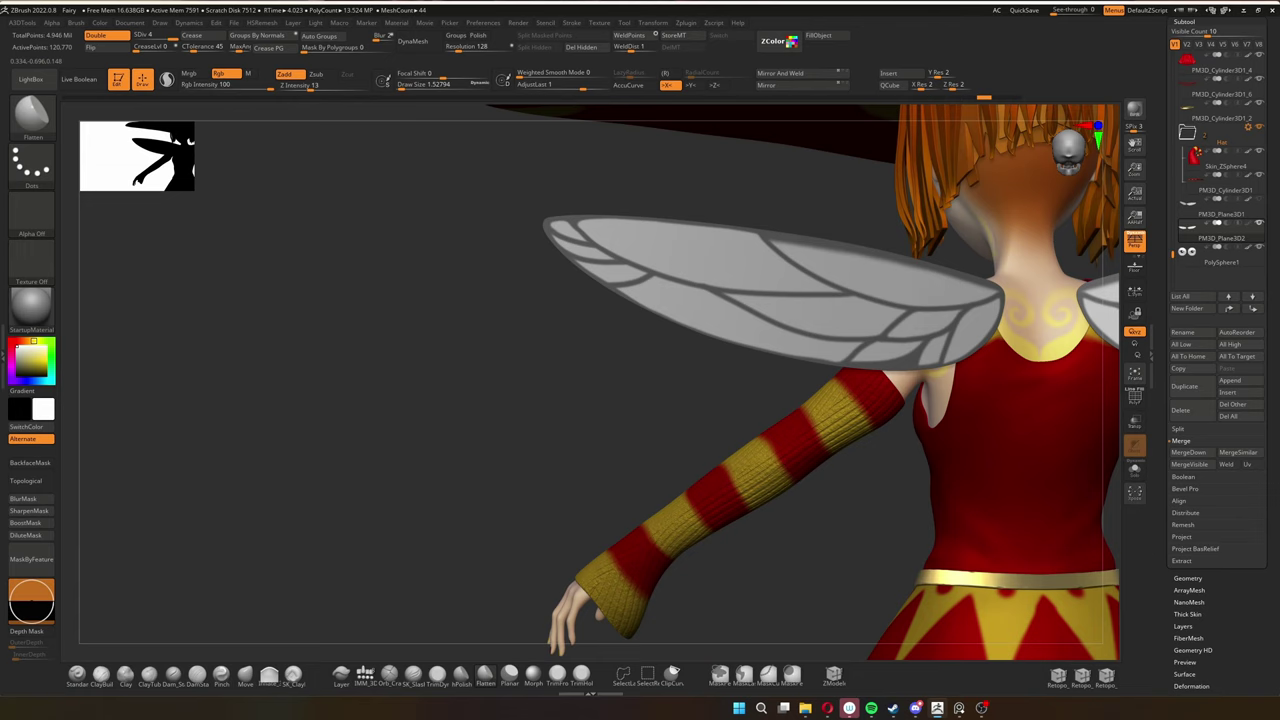
Step: Inspect the wing and arm, then turn on the Dynamic Subdiv preview from the floating palette
{"action": "right_click_drag", "start_coordinate": [774, 345], "coordinate": [774, 326], "text": "ctrl"}
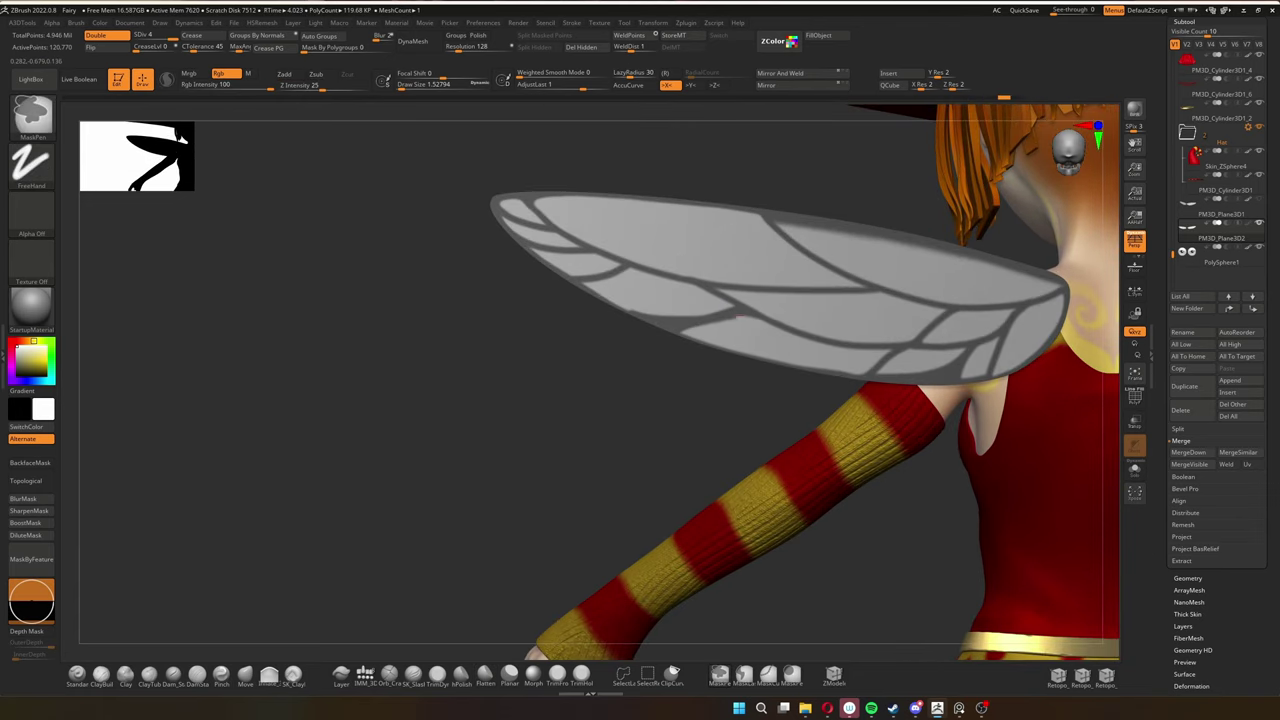
{"action": "left_click_drag", "start_coordinate": [608, 297], "coordinate": [300, 300]}
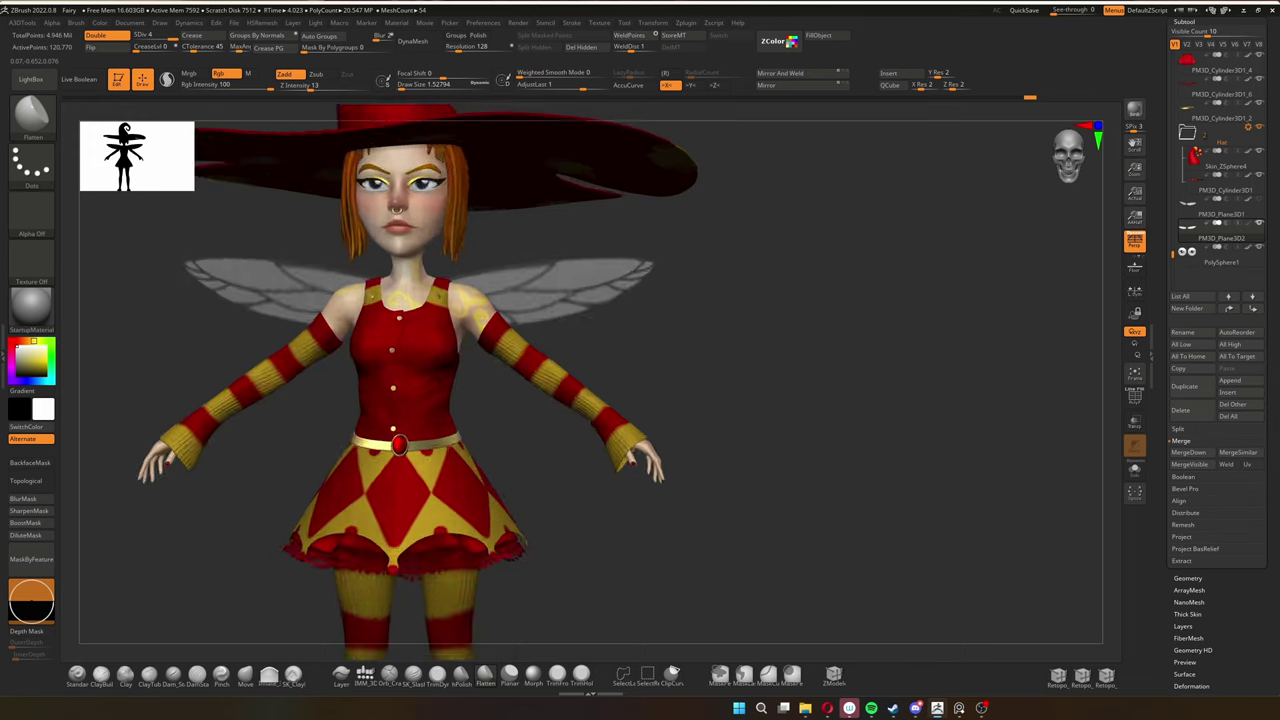
{"action": "mouse_move", "coordinate": [360, 312]}
{"action": "right_mouse_down", "text": "ctrl"}
{"action": "mouse_move", "coordinate": [534, 337]}
{"action": "mouse_move", "coordinate": [489, 333]}
{"action": "right_mouse_up", "text": "ctrl"}
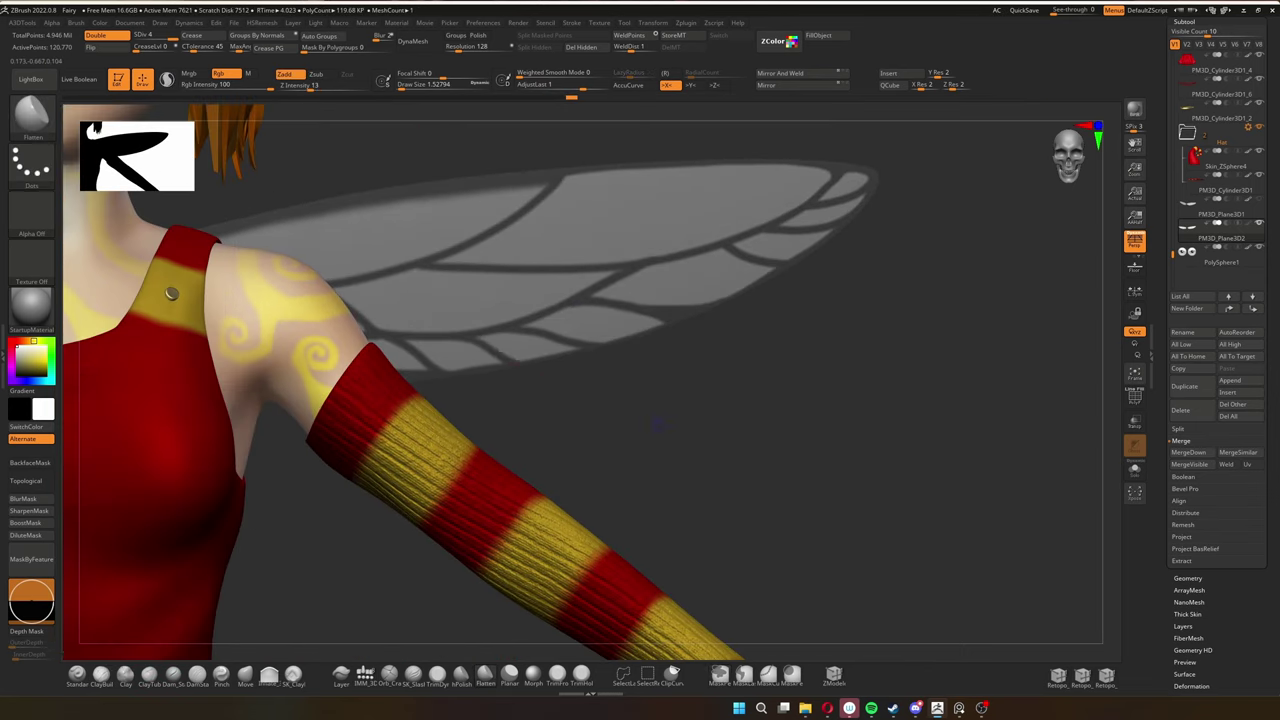
{"action": "key", "text": "f"}
{"action": "right_click_drag", "start_coordinate": [658, 424], "coordinate": [600, 410]}
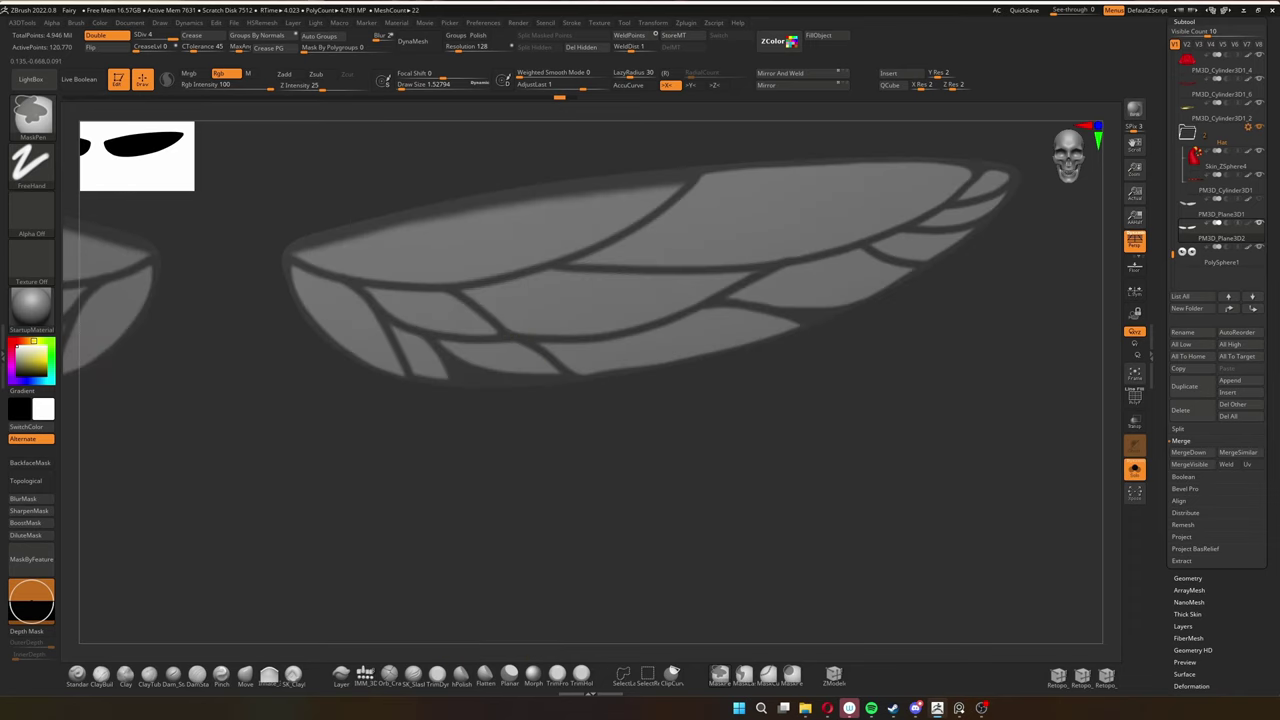
{"action": "right_click_drag", "start_coordinate": [728, 441], "coordinate": [640, 420], "text": "ctrl"}
{"action": "key", "text": "f"}
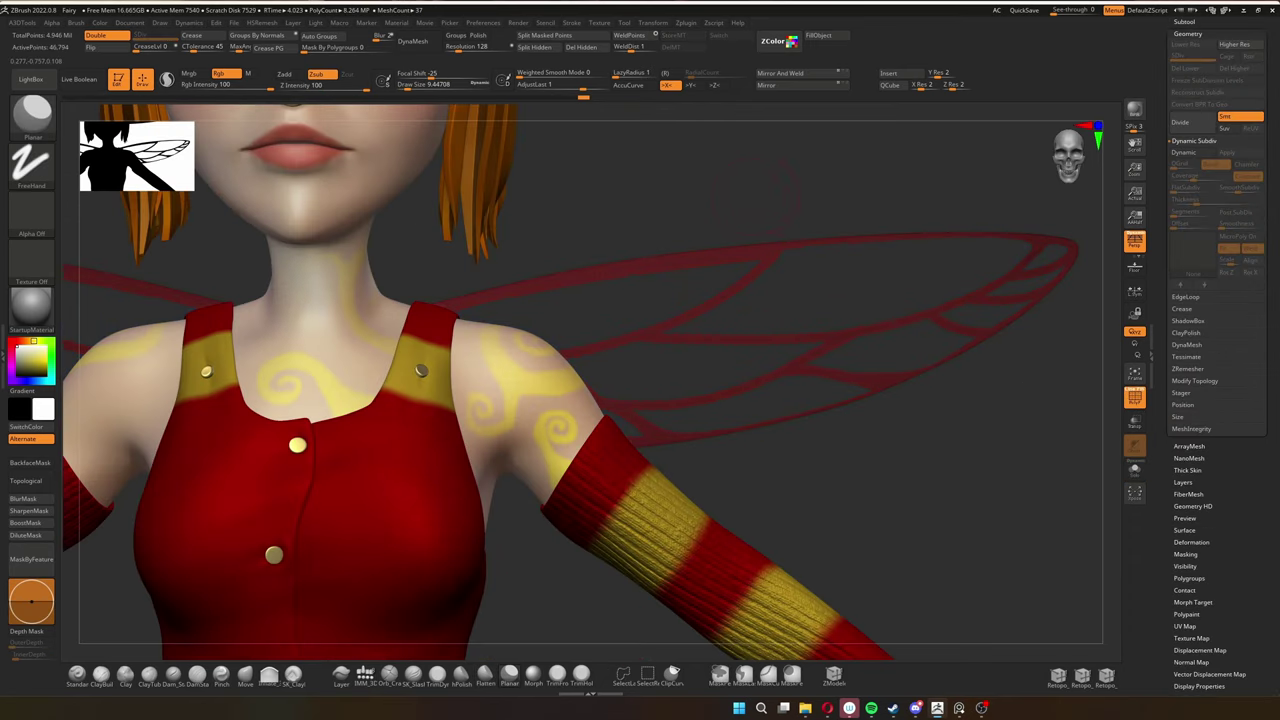
{"action": "key", "text": "space"}
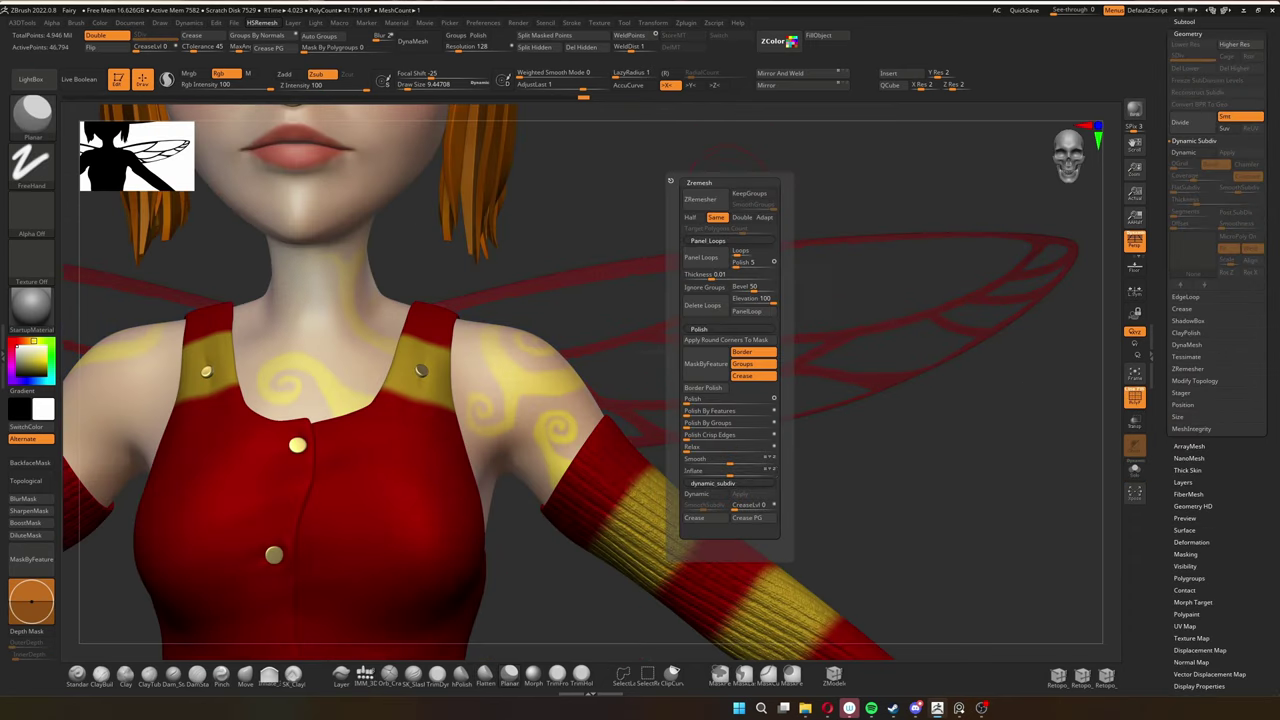
{"action": "key", "text": "d"}
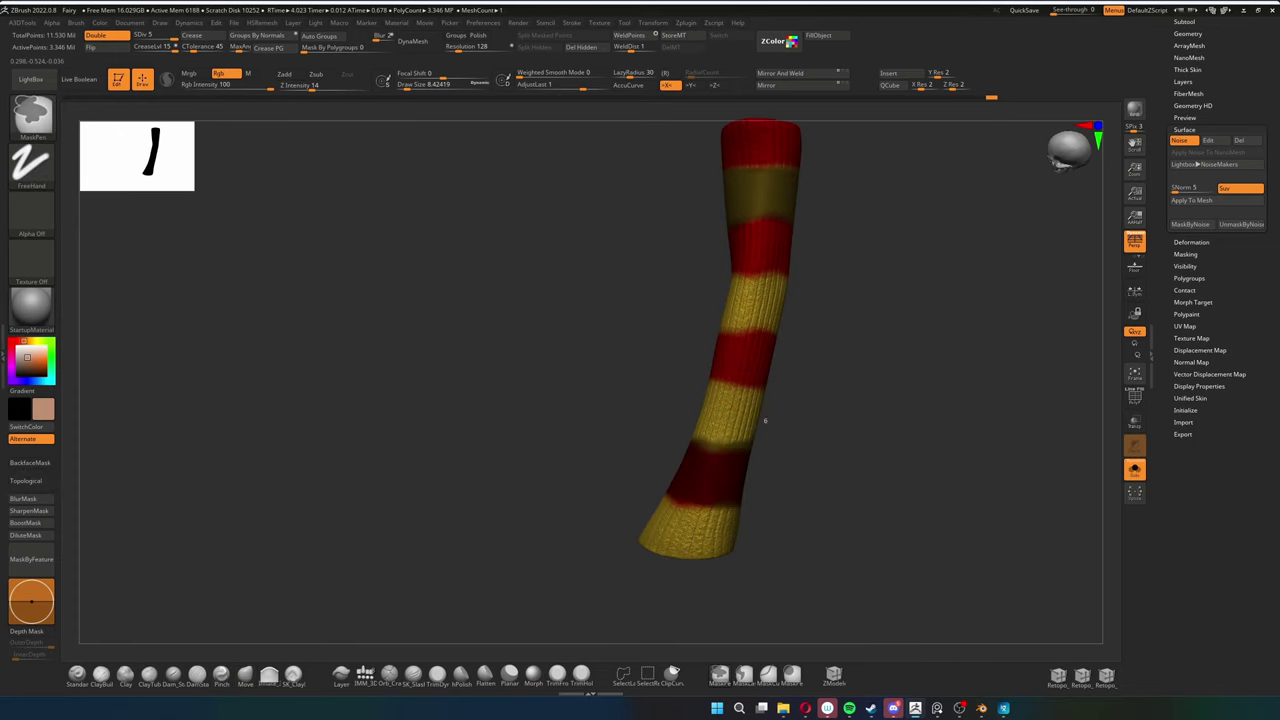
Step: Turn the mirrored sleeves to inspect them, then apply the Fa02 fabric alpha as NoiseMaker surface noise
{"action": "right_click_drag", "start_coordinate": [765, 420], "coordinate": [800, 410]}
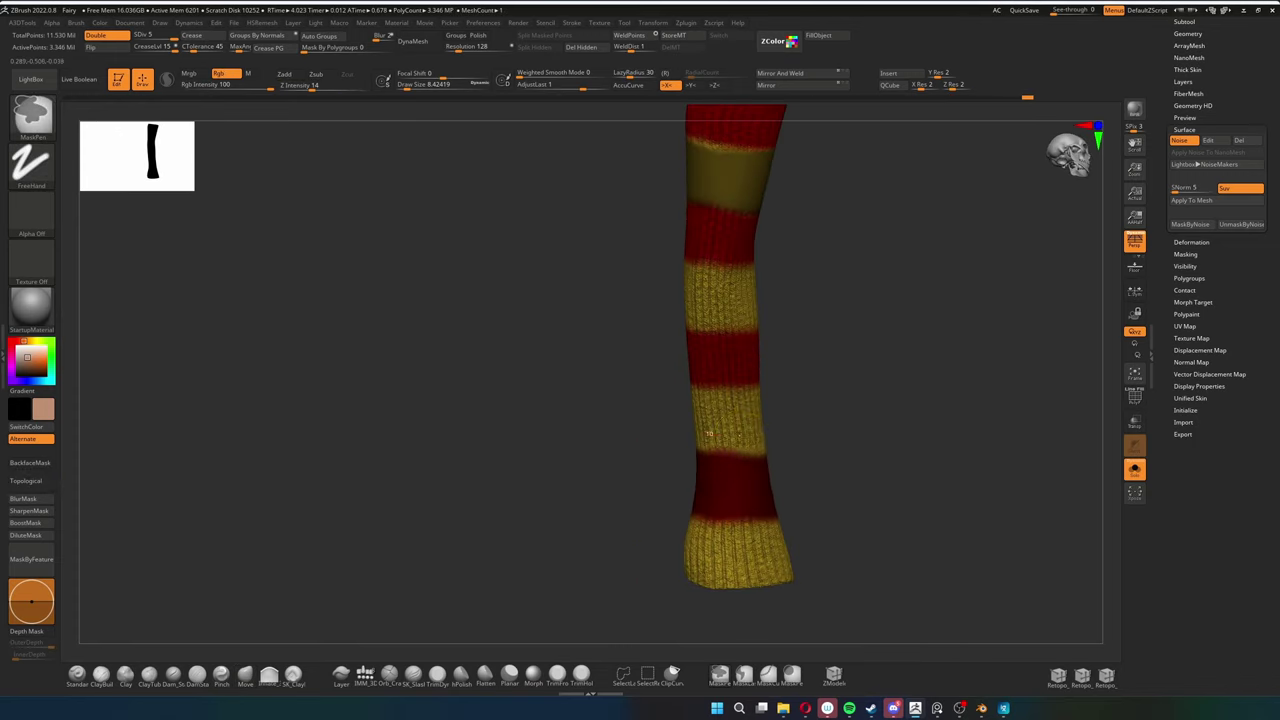
{"action": "mouse_move", "coordinate": [708, 433]}
{"action": "right_mouse_down"}
{"action": "mouse_move", "coordinate": [808, 357]}
{"action": "mouse_move", "coordinate": [804, 296]}
{"action": "mouse_move", "coordinate": [814, 300]}
{"action": "right_mouse_up"}
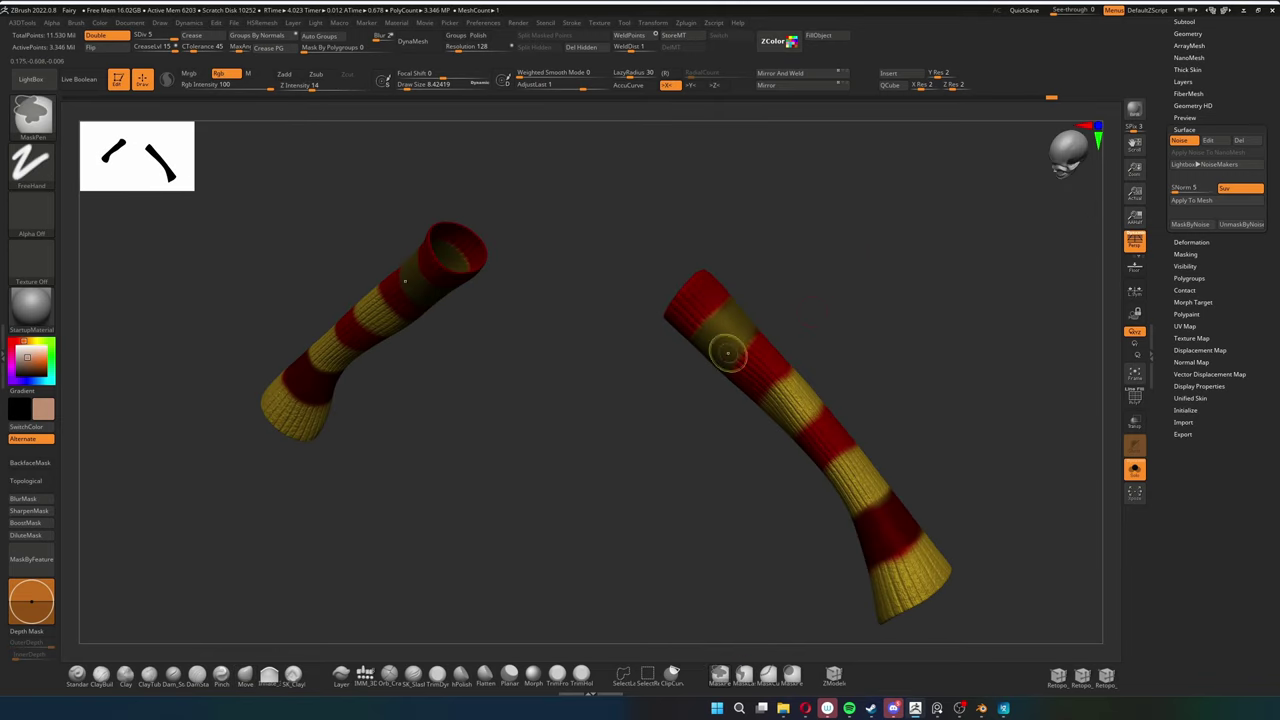
{"action": "right_click_drag", "start_coordinate": [726, 354], "coordinate": [1045, 285]}
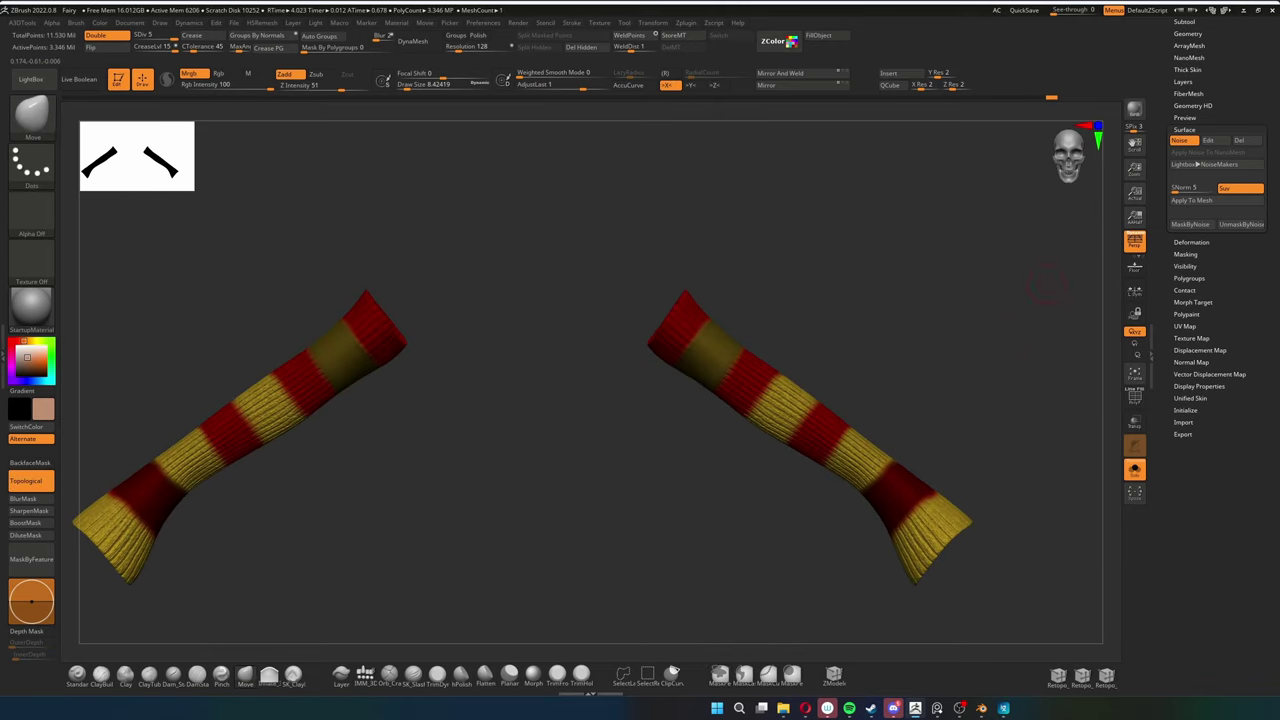
{"action": "left_click", "coordinate": [1208, 140]}
{"action": "left_click", "coordinate": [849, 440]}
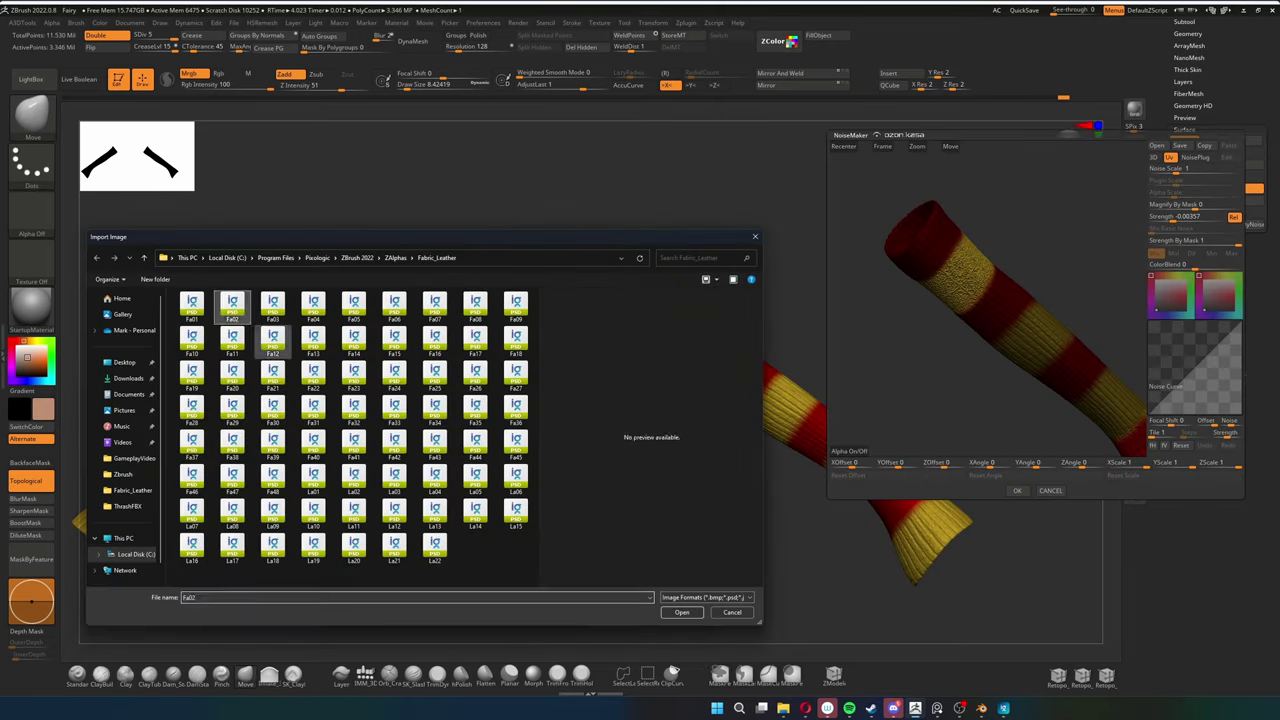
{"action": "double_click", "coordinate": [273, 340]}
{"action": "left_click", "coordinate": [1016, 490]}
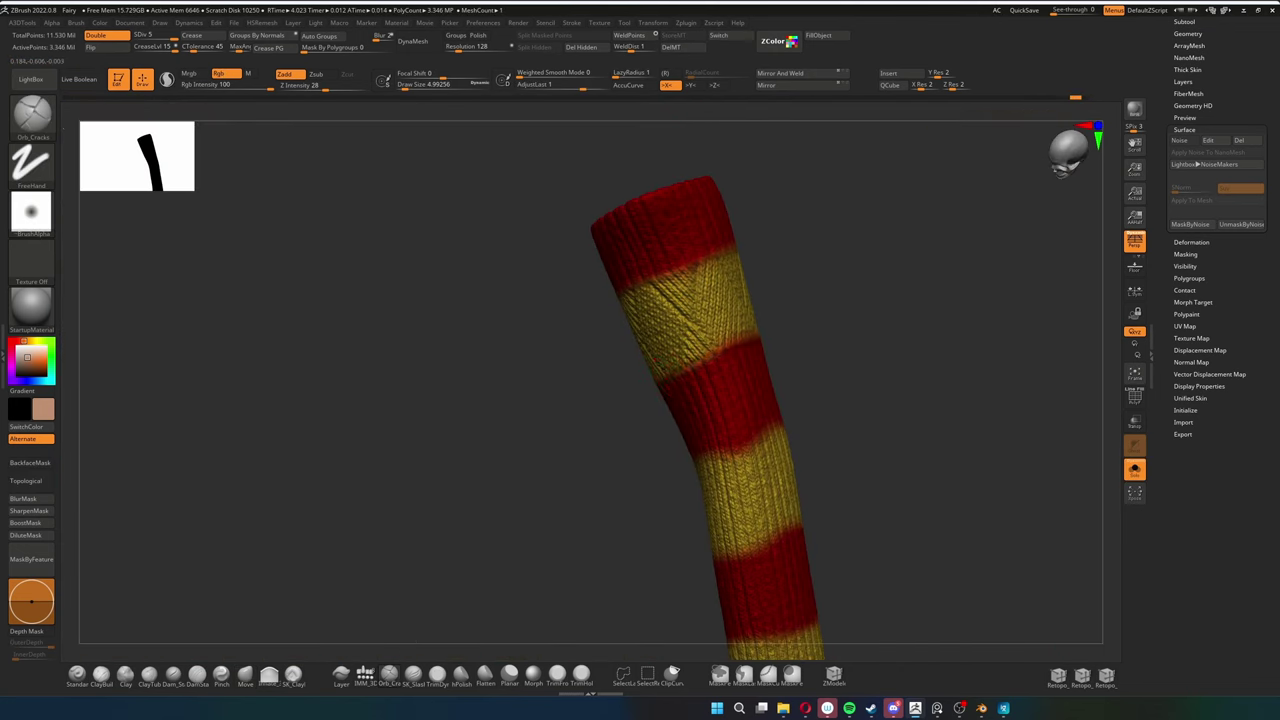
Step: Pick the Move brush and turn the isolated sleeve to stand nearly upright
{"action": "mouse_move", "coordinate": [500, 400]}
{"action": "left_mouse_down"}
{"action": "mouse_move", "coordinate": [700, 380]}
{"action": "mouse_move", "coordinate": [855, 345]}
{"action": "mouse_move", "coordinate": [840, 300]}
{"action": "mouse_move", "coordinate": [805, 246]}
{"action": "mouse_move", "coordinate": [676, 234]}
{"action": "mouse_move", "coordinate": [580, 330]}
{"action": "mouse_move", "coordinate": [540, 440]}
{"action": "left_mouse_up"}
{"action": "key", "text": "b"}
{"action": "key", "text": "m"}
{"action": "key", "text": "v"}
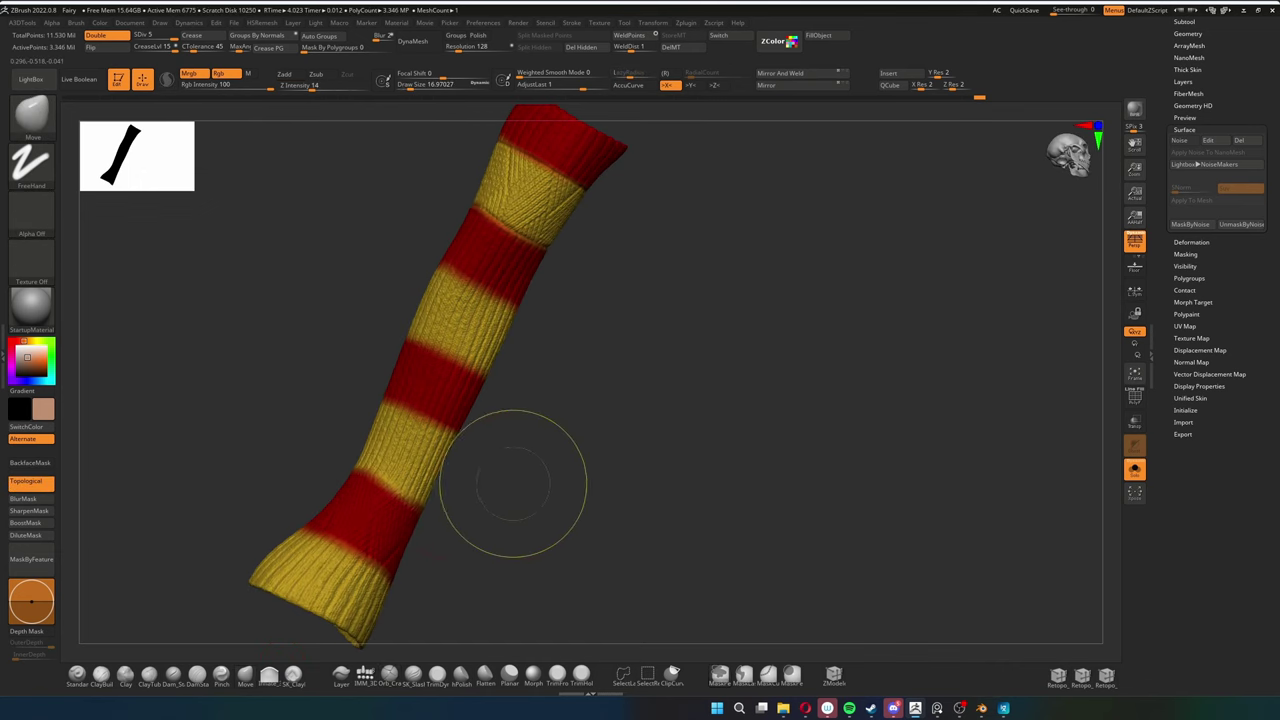
{"action": "mouse_move", "coordinate": [514, 486]}
{"action": "left_mouse_down"}
{"action": "mouse_move", "coordinate": [515, 280]}
{"action": "mouse_move", "coordinate": [405, 265]}
{"action": "mouse_move", "coordinate": [405, 215]}
{"action": "left_mouse_up"}
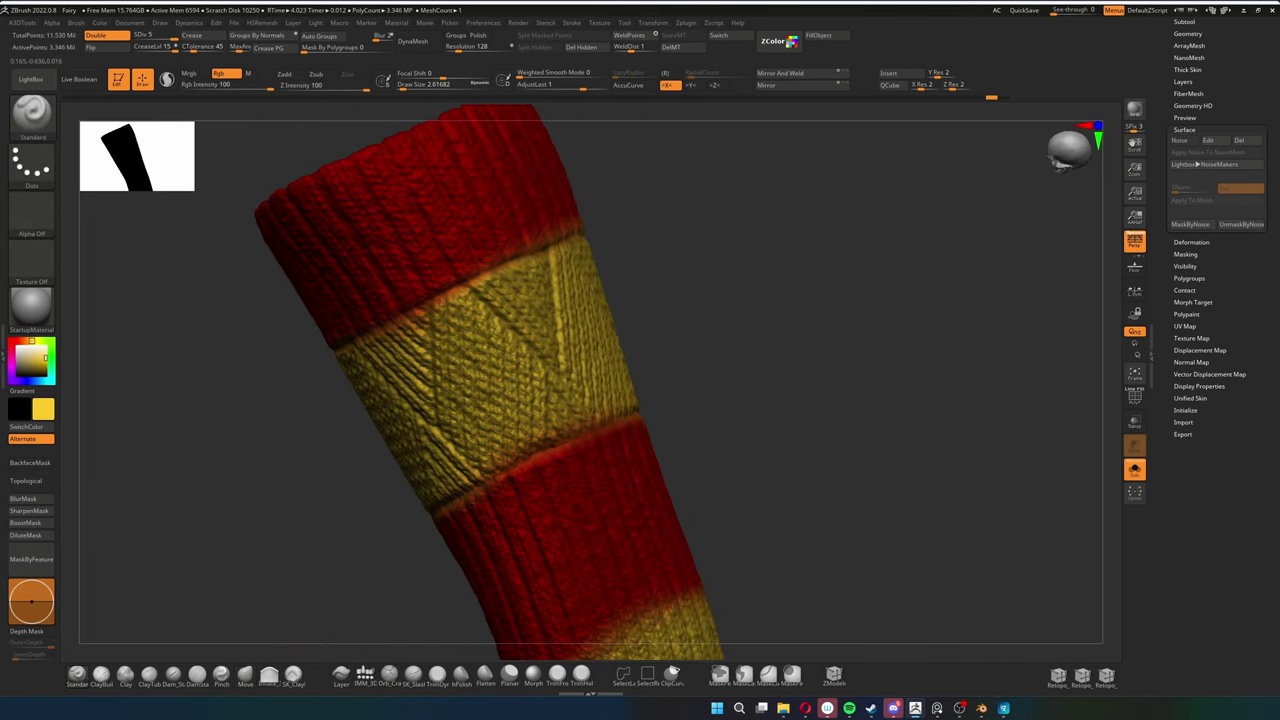
{"action": "left_click_drag", "start_coordinate": [800, 400], "coordinate": [520, 356]}
Step: Switch to painting yellow and toggle Solo off and on to compare the sleeve with the whole fairy
{"action": "key", "text": "c"}
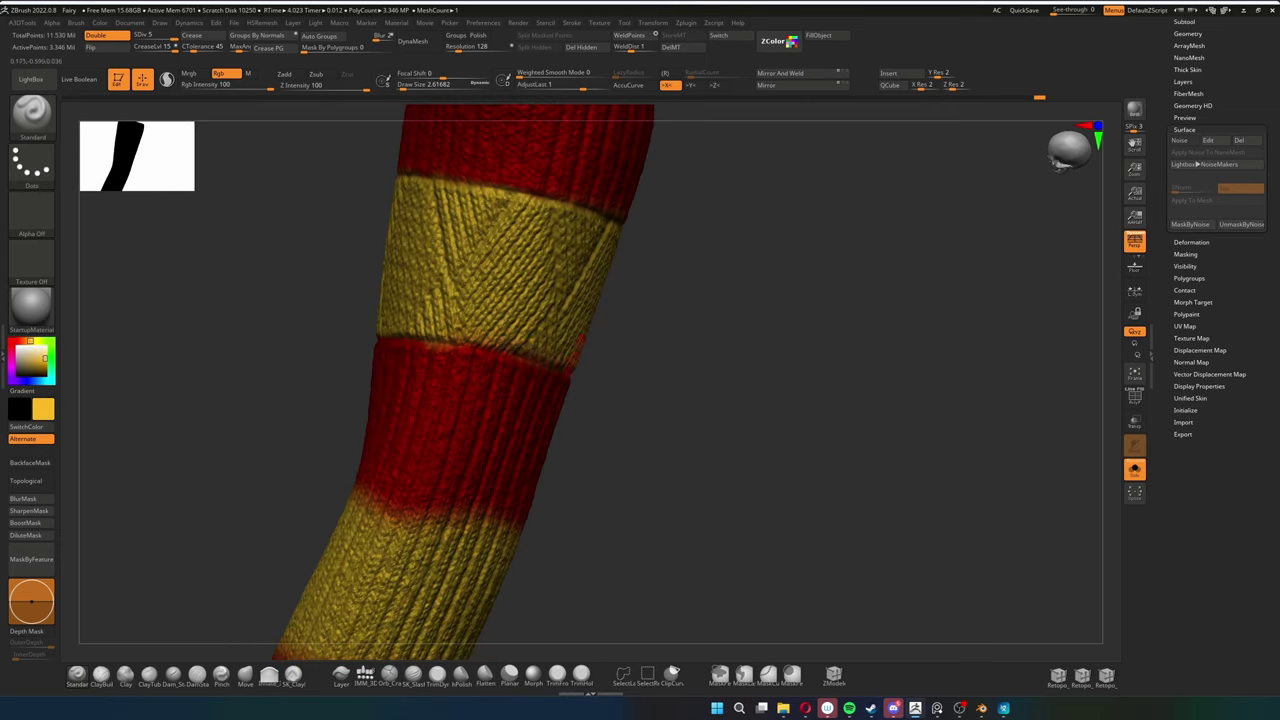
{"action": "left_click", "coordinate": [1134, 469]}
{"action": "left_click", "coordinate": [1134, 469]}
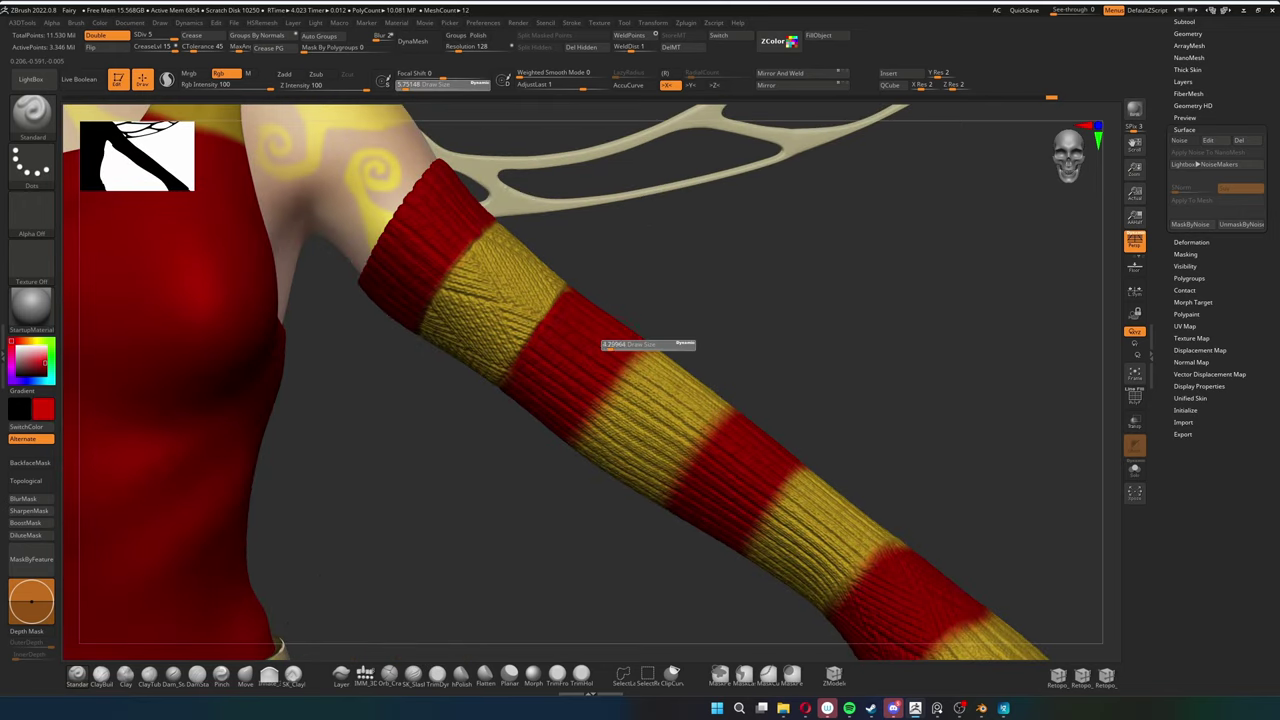
{"action": "mouse_move", "coordinate": [760, 380]}
{"action": "left_mouse_down"}
{"action": "mouse_move", "coordinate": [900, 300]}
{"action": "mouse_move", "coordinate": [820, 360]}
{"action": "mouse_move", "coordinate": [800, 400]}
{"action": "mouse_move", "coordinate": [790, 380]}
{"action": "mouse_move", "coordinate": [770, 410]}
{"action": "mouse_move", "coordinate": [470, 578]}
{"action": "mouse_move", "coordinate": [590, 500]}
{"action": "mouse_move", "coordinate": [630, 420]}
{"action": "mouse_move", "coordinate": [835, 320]}
{"action": "mouse_move", "coordinate": [880, 345]}
{"action": "mouse_move", "coordinate": [850, 400]}
{"action": "mouse_move", "coordinate": [710, 450]}
{"action": "left_mouse_up"}
Step: Swap back to red, work the sleeve with the Orb_Cracks and Move brushes, and reframe both sleeves
{"action": "key", "text": "c"}
{"action": "key", "text": "b"}
{"action": "key", "text": "o"}
{"action": "key", "text": "c"}
{"action": "key", "text": "c"}
{"action": "key", "text": "c"}
{"action": "left_click", "coordinate": [245, 675]}
{"action": "left_click_drag", "start_coordinate": [490, 378], "coordinate": [950, 390]}
{"action": "key", "text": "f"}
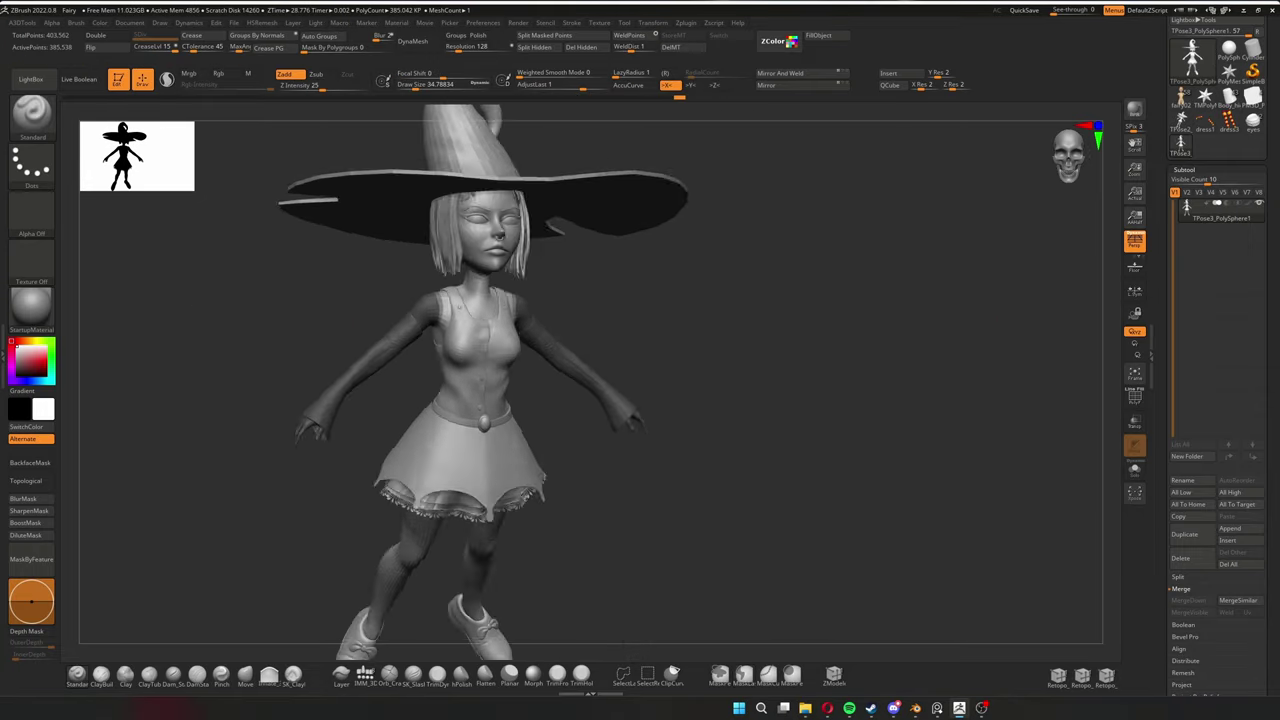
Step: Switch to the Transpose gizmo and frame the figure to check the arm at the shoulder
{"action": "key", "text": "w"}
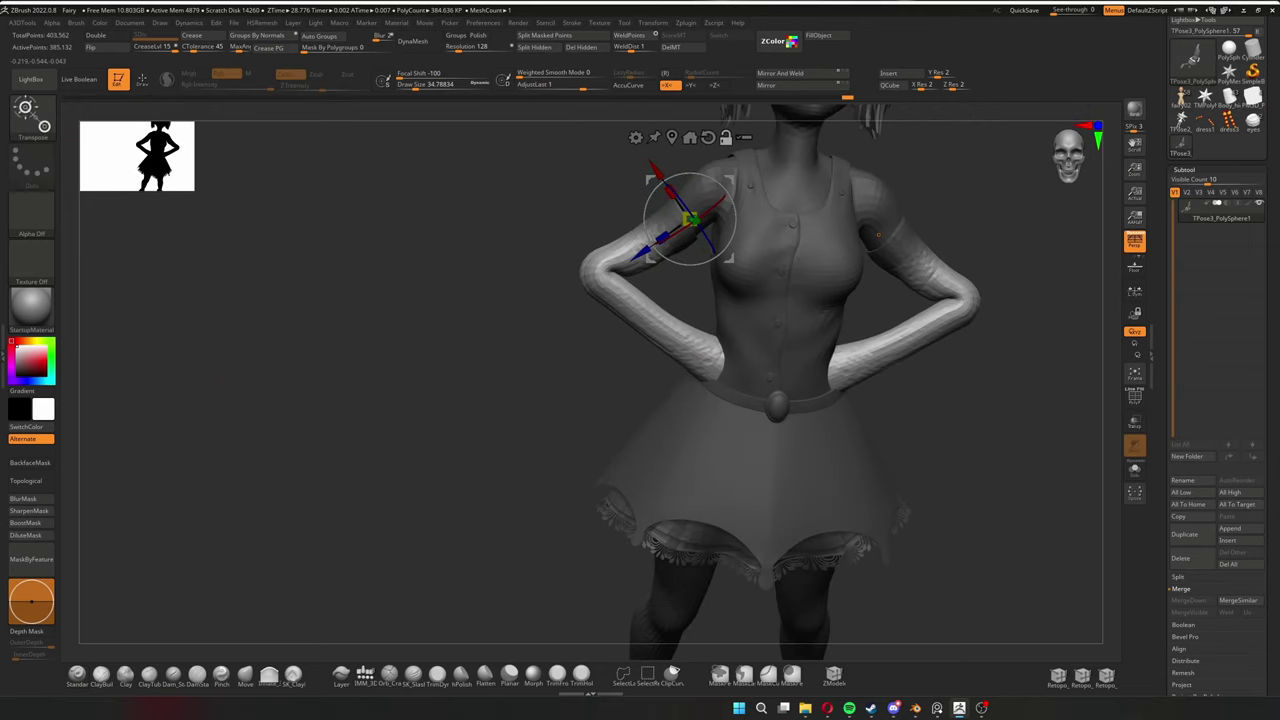
{"action": "key", "text": "f"}
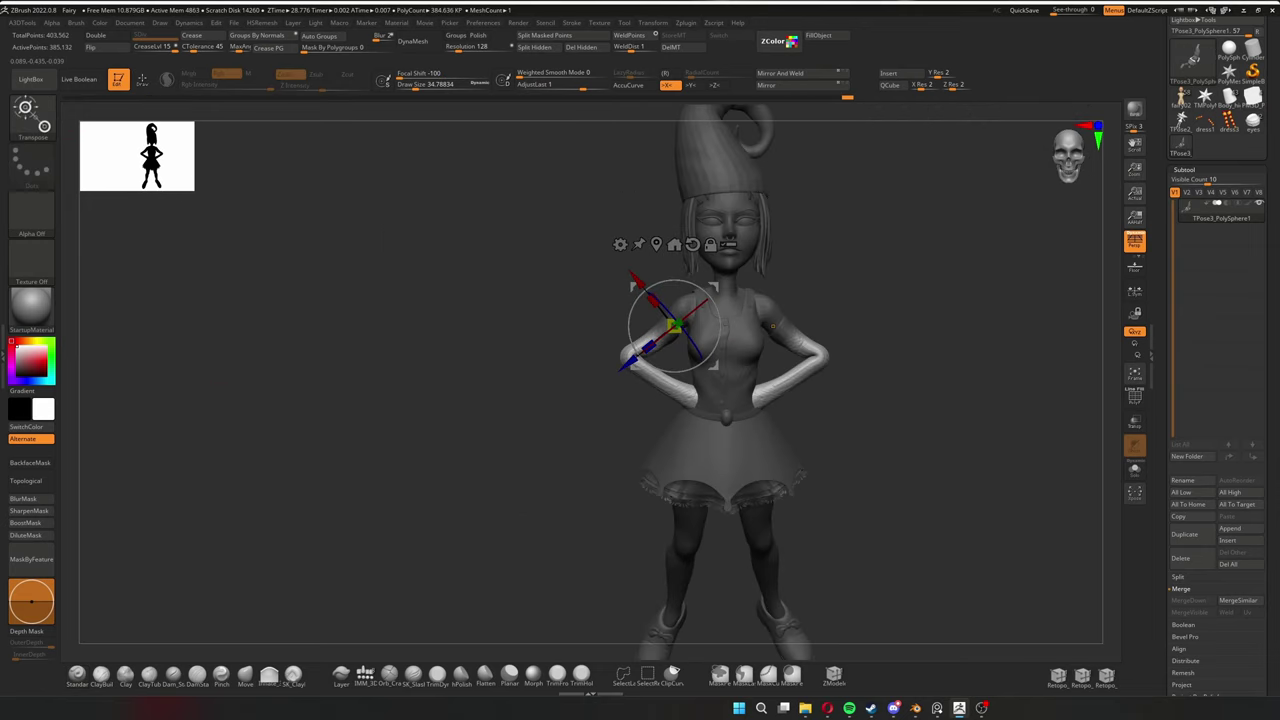
{"action": "scroll", "coordinate": [780, 380], "scroll_direction": "up", "scroll_amount": 5}
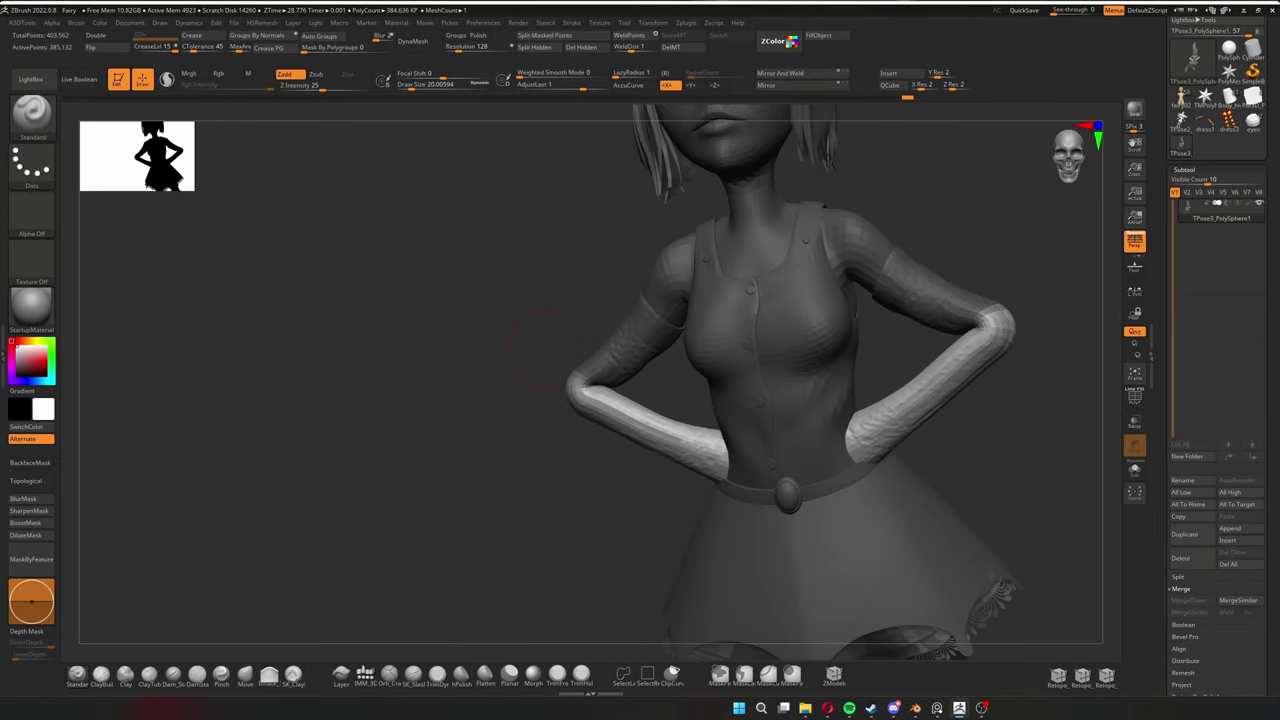
{"action": "left_click_drag", "start_coordinate": [545, 351], "coordinate": [443, 469]}
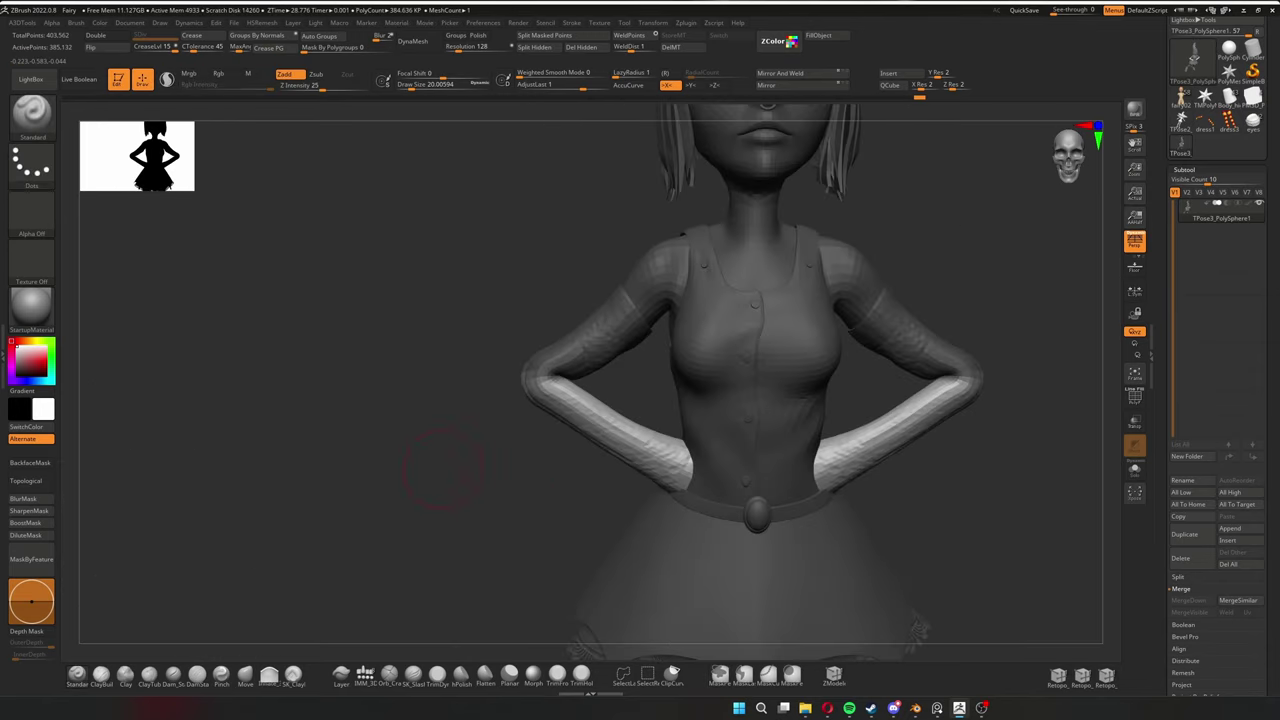
{"action": "key", "text": "f"}
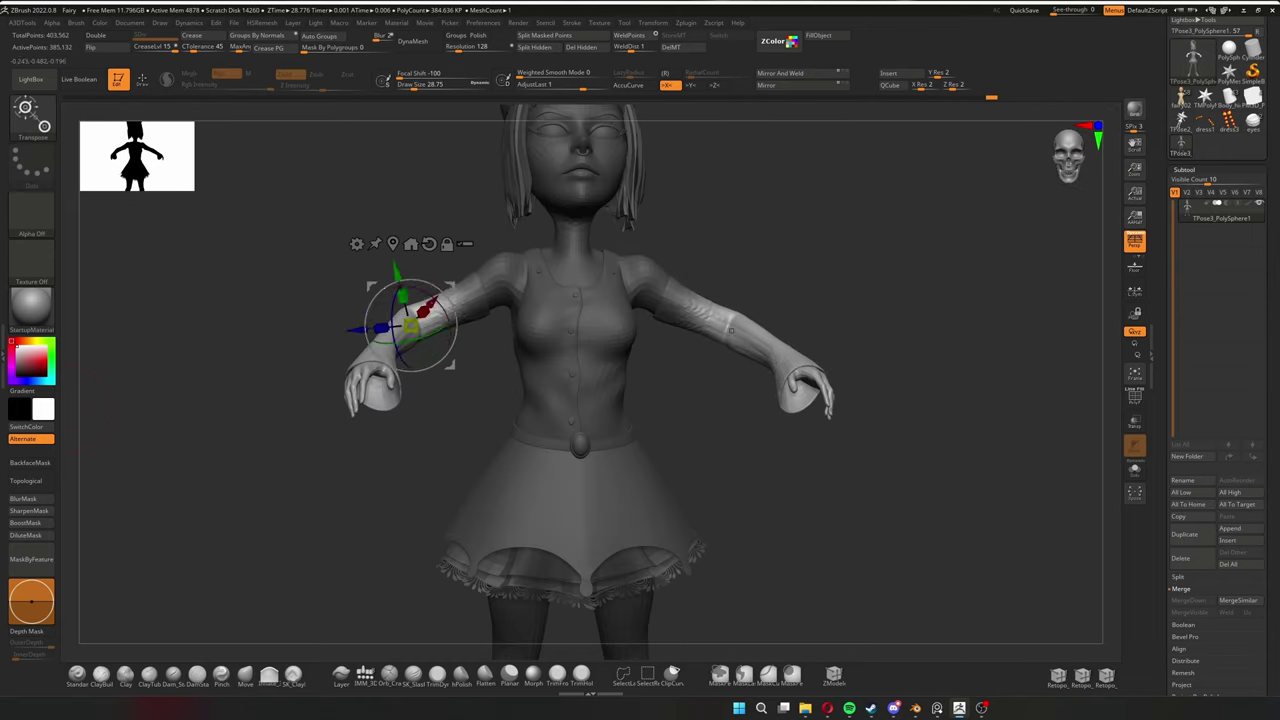
Step: Undo the first rotation, lasso-mask the upper arm, and rotate both arms down onto the hips
{"action": "left_click_drag", "start_coordinate": [420, 368], "coordinate": [472, 355]}
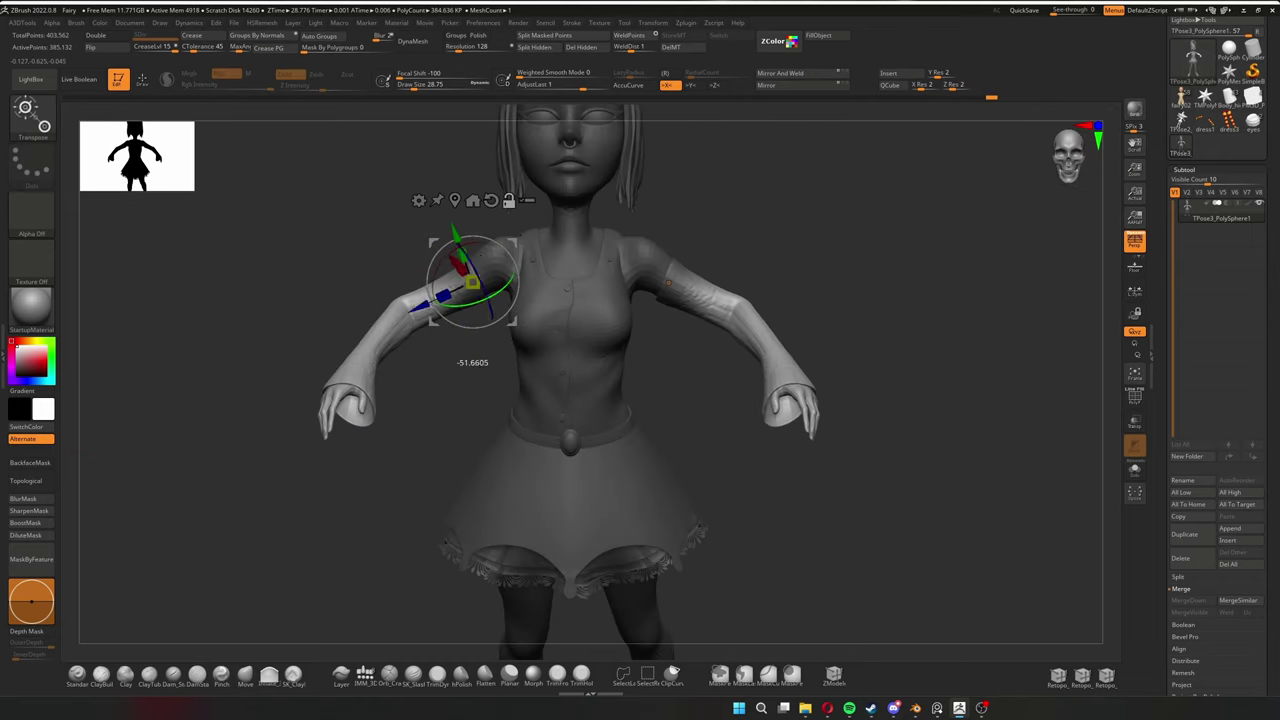
{"action": "key", "text": "ctrl+z"}
{"action": "key", "text": "ctrl+z"}
{"action": "key", "text": "ctrl+shift+z"}
{"action": "key", "text": "ctrl+shift+z"}
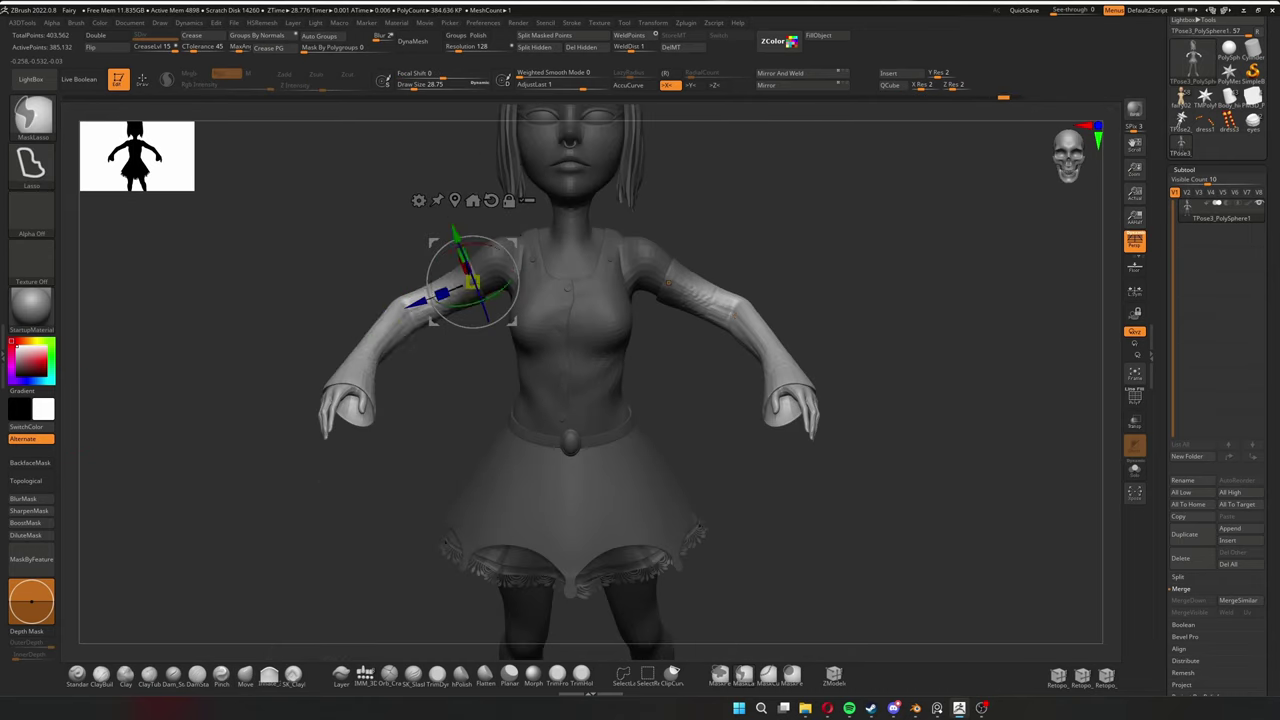
{"action": "key", "text": "ctrl+z"}
{"action": "mouse_move", "coordinate": [405, 316]}
{"action": "left_mouse_down", "text": "ctrl"}
{"action": "mouse_move", "coordinate": [449, 390]}
{"action": "mouse_move", "coordinate": [360, 330]}
{"action": "left_mouse_up", "text": "ctrl"}
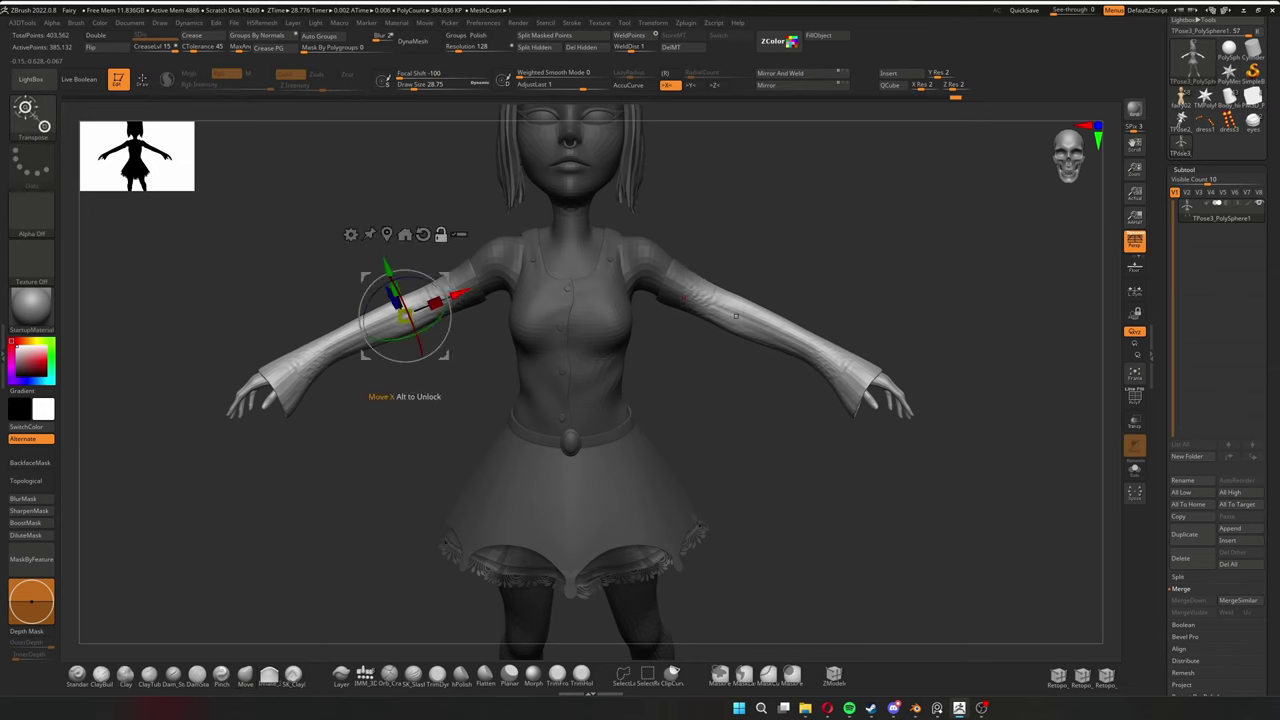
{"action": "left_click_drag", "start_coordinate": [800, 400], "coordinate": [700, 400]}
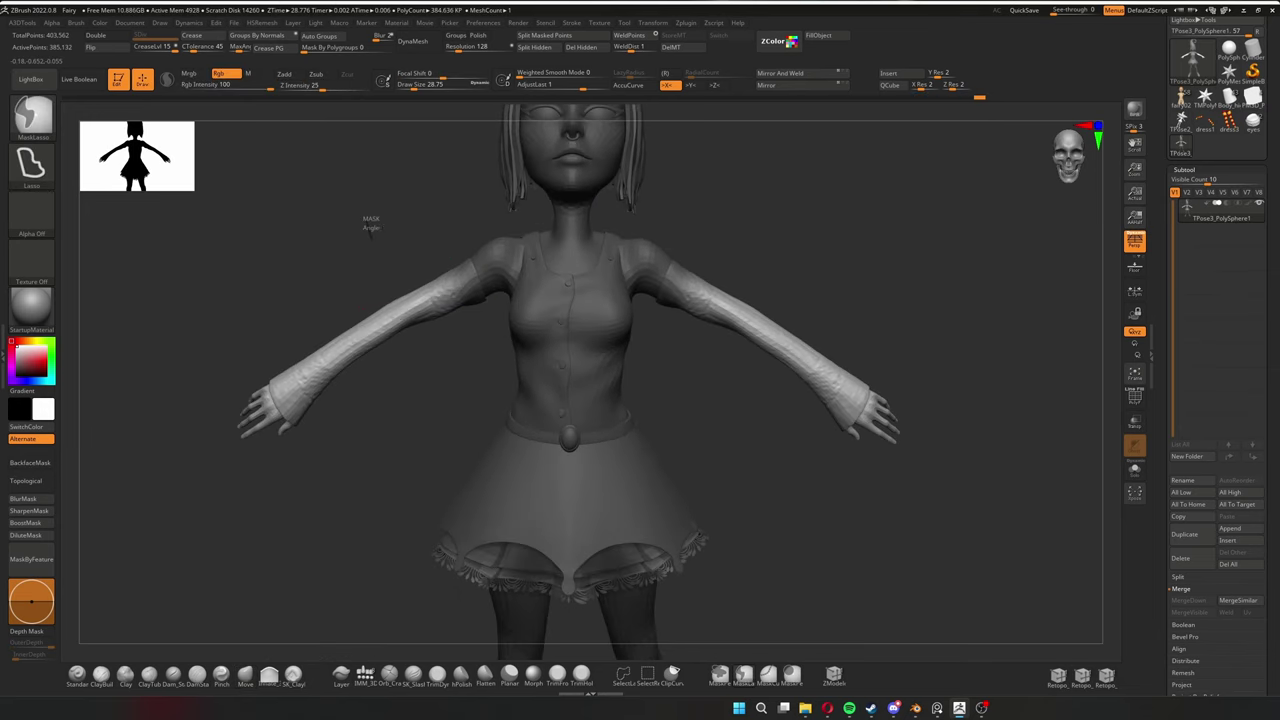
{"action": "left_click_drag", "start_coordinate": [440, 330], "coordinate": [405, 375]}
{"action": "left_click_drag", "start_coordinate": [900, 500], "coordinate": [990, 485], "text": "alt"}
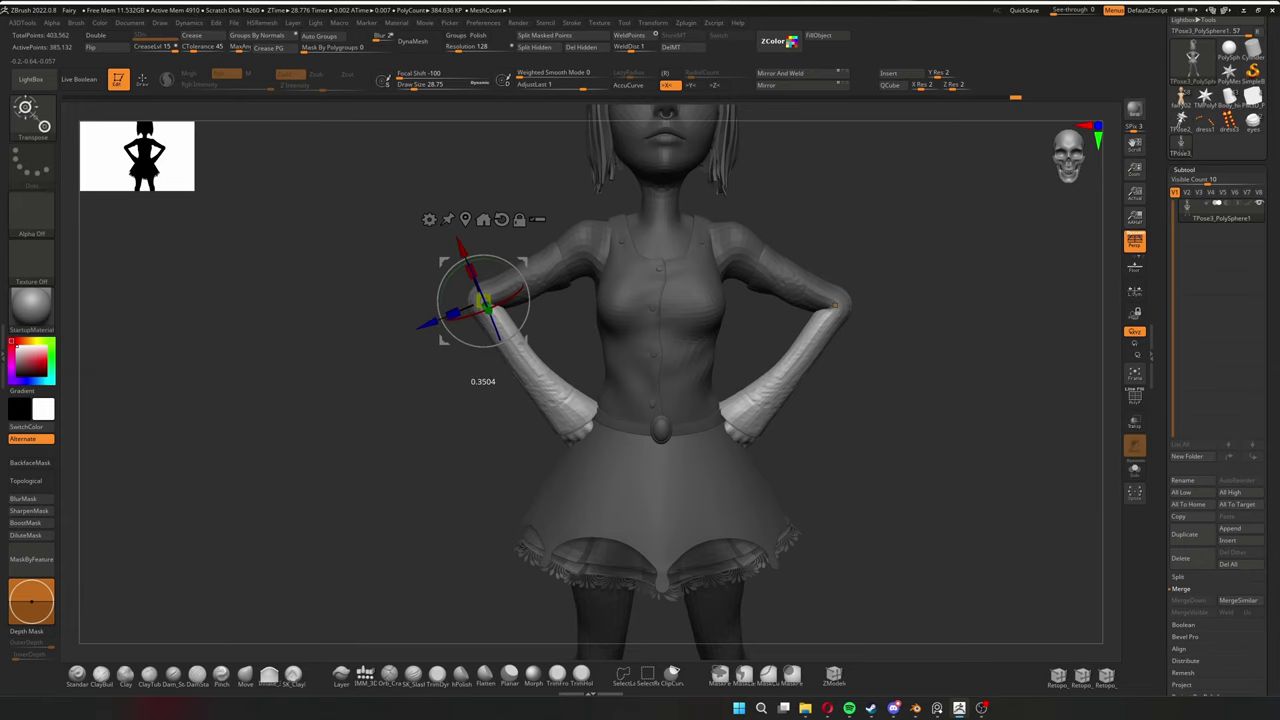
Step: Isolate the two hands, reorient them with the Transpose gizmo, and unhide the whole fairy
{"action": "key", "text": "q"}
{"action": "left_click", "coordinate": [570, 420], "text": "ctrl+shift"}
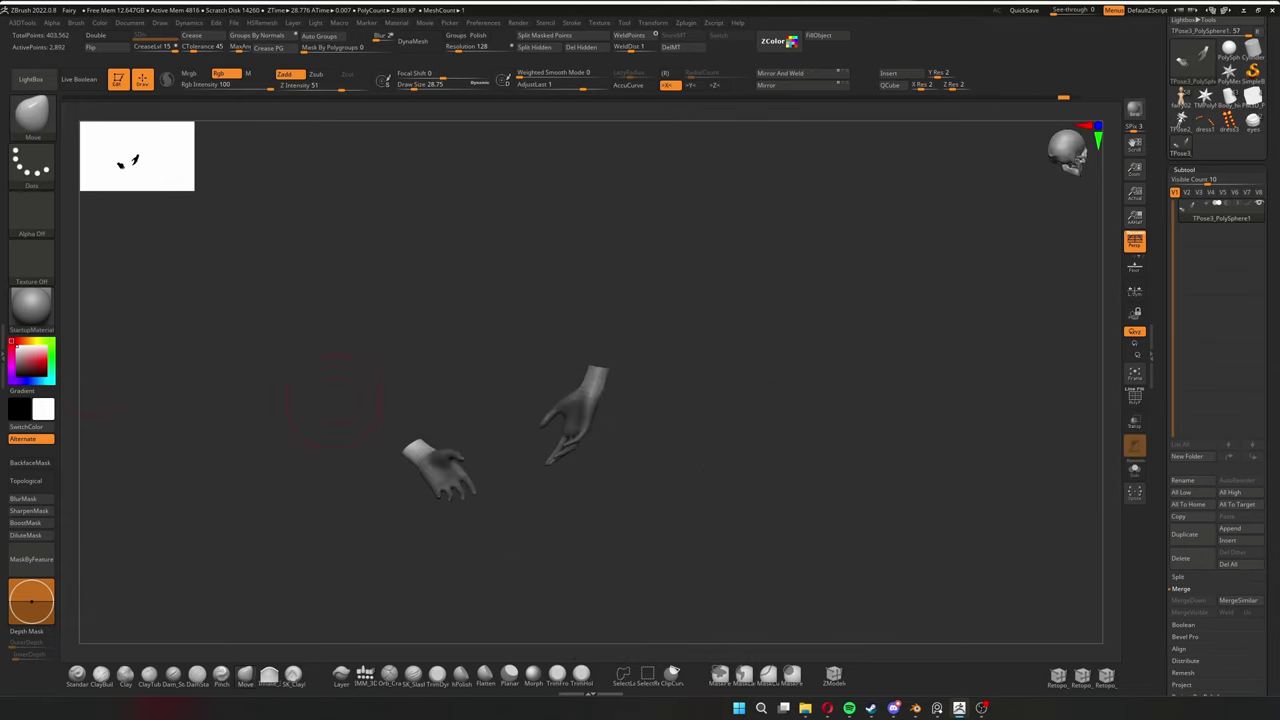
{"action": "key", "text": "w"}
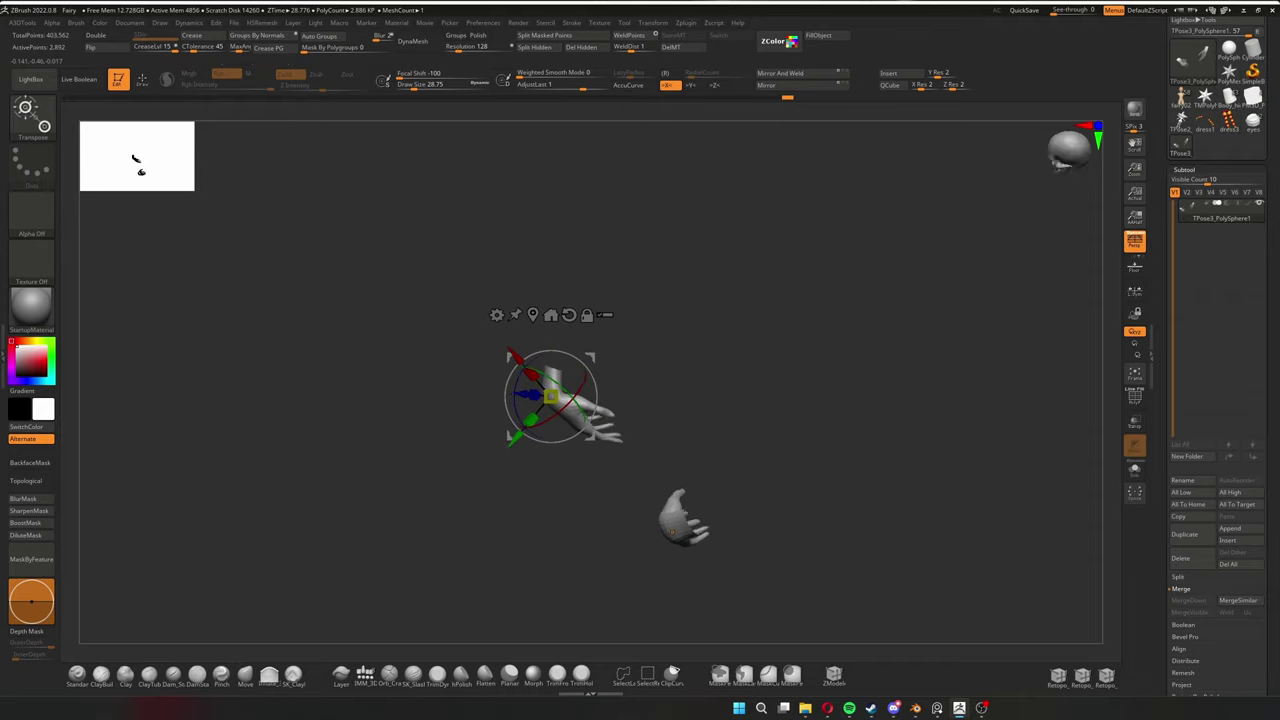
{"action": "left_click", "coordinate": [545, 465], "text": "ctrl+shift"}
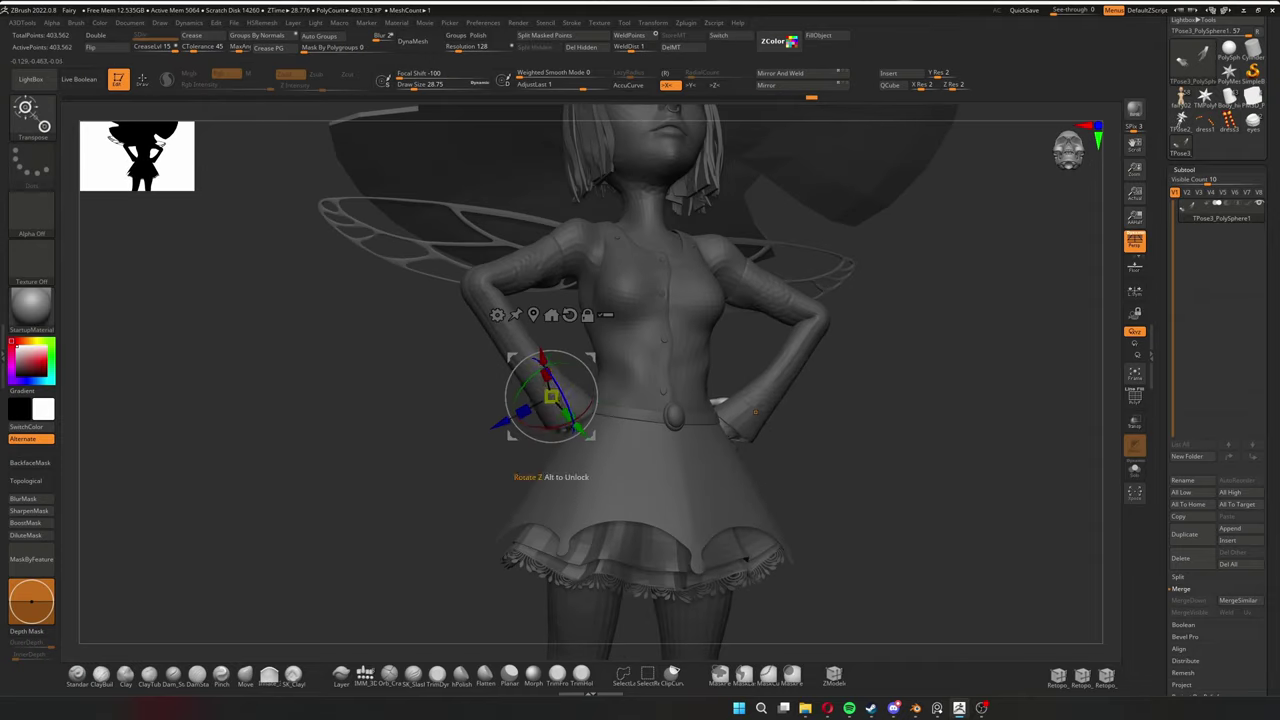
Step: Frame the torso, select the Inflate brush, and make the vest the active part
{"action": "mouse_move", "coordinate": [760, 400]}
{"action": "left_mouse_down"}
{"action": "mouse_move", "coordinate": [330, 400]}
{"action": "mouse_move", "coordinate": [420, 405]}
{"action": "mouse_move", "coordinate": [500, 390]}
{"action": "mouse_move", "coordinate": [556, 413]}
{"action": "mouse_move", "coordinate": [457, 400]}
{"action": "mouse_move", "coordinate": [586, 343]}
{"action": "left_mouse_up"}
{"action": "key", "text": "q"}
{"action": "key", "text": "f"}
{"action": "mouse_move", "coordinate": [200, 600]}
{"action": "left_mouse_down", "text": "alt"}
{"action": "mouse_move", "coordinate": [200, 500]}
{"action": "mouse_move", "coordinate": [200, 640]}
{"action": "mouse_move", "coordinate": [210, 560]}
{"action": "left_mouse_up", "text": "alt"}
{"action": "left_click", "coordinate": [269, 675]}
{"action": "left_click_drag", "start_coordinate": [410, 320], "coordinate": [480, 300]}
{"action": "left_click", "coordinate": [586, 286], "text": "alt"}
{"action": "left_click_drag", "start_coordinate": [586, 286], "coordinate": [540, 205]}
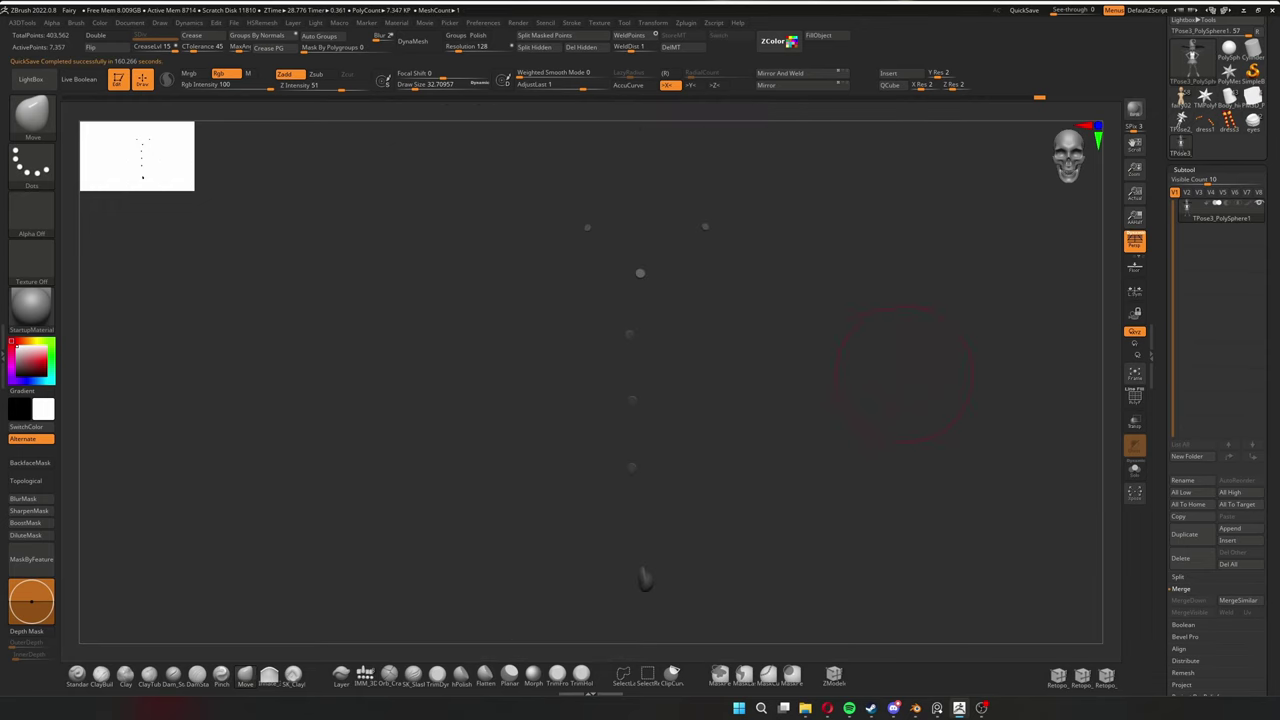
Step: Orbit and zoom around the fairy's face, then zoom out to the full figure including her shoes
{"action": "left_click_drag", "start_coordinate": [790, 305], "coordinate": [978, 335]}
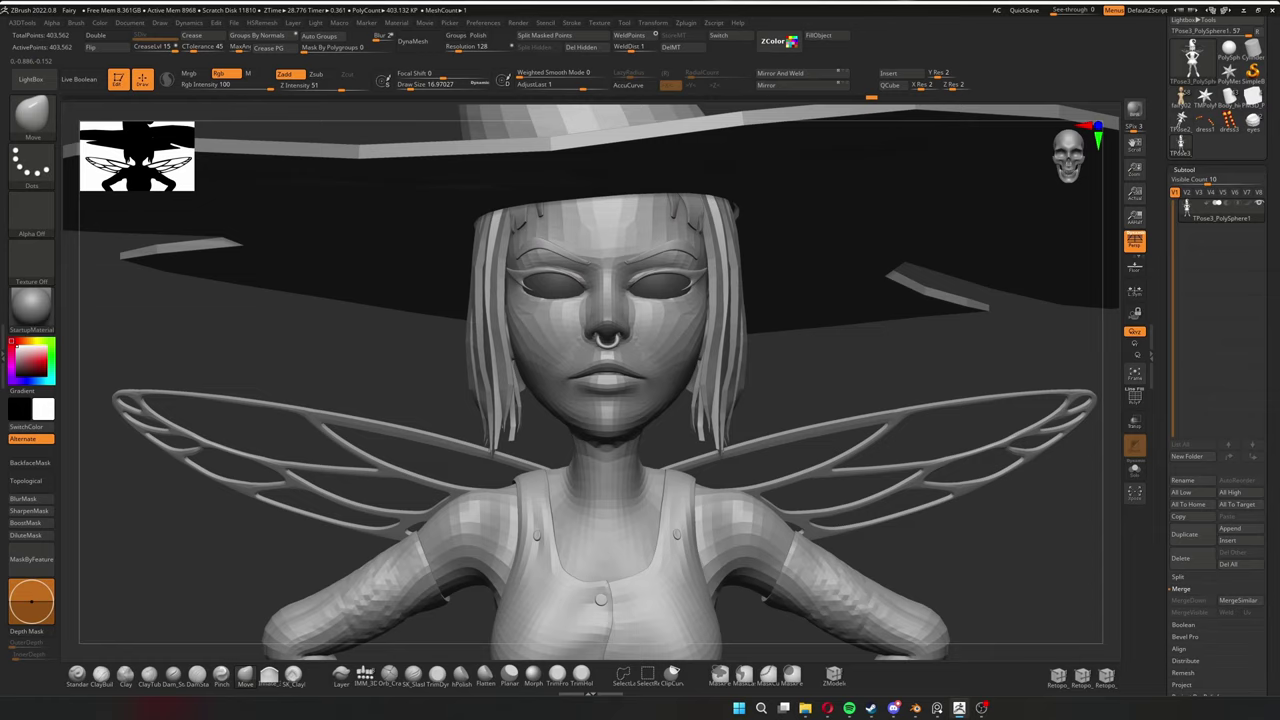
{"action": "left_click_drag", "start_coordinate": [600, 380], "coordinate": [624, 435]}
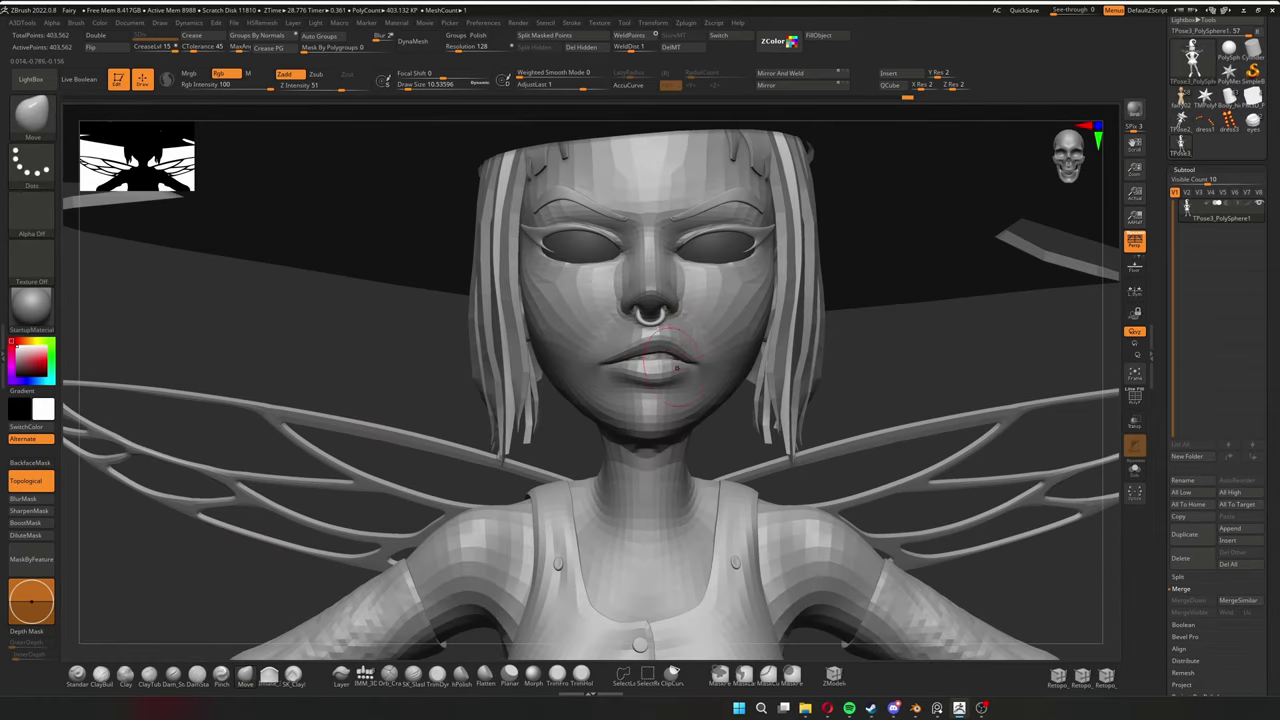
{"action": "mouse_move", "coordinate": [890, 368]}
{"action": "left_mouse_down"}
{"action": "mouse_move", "coordinate": [780, 330]}
{"action": "mouse_move", "coordinate": [745, 166]}
{"action": "left_mouse_up"}
{"action": "left_click_drag", "start_coordinate": [691, 198], "coordinate": [760, 330]}
{"action": "left_click_drag", "start_coordinate": [980, 450], "coordinate": [990, 395]}
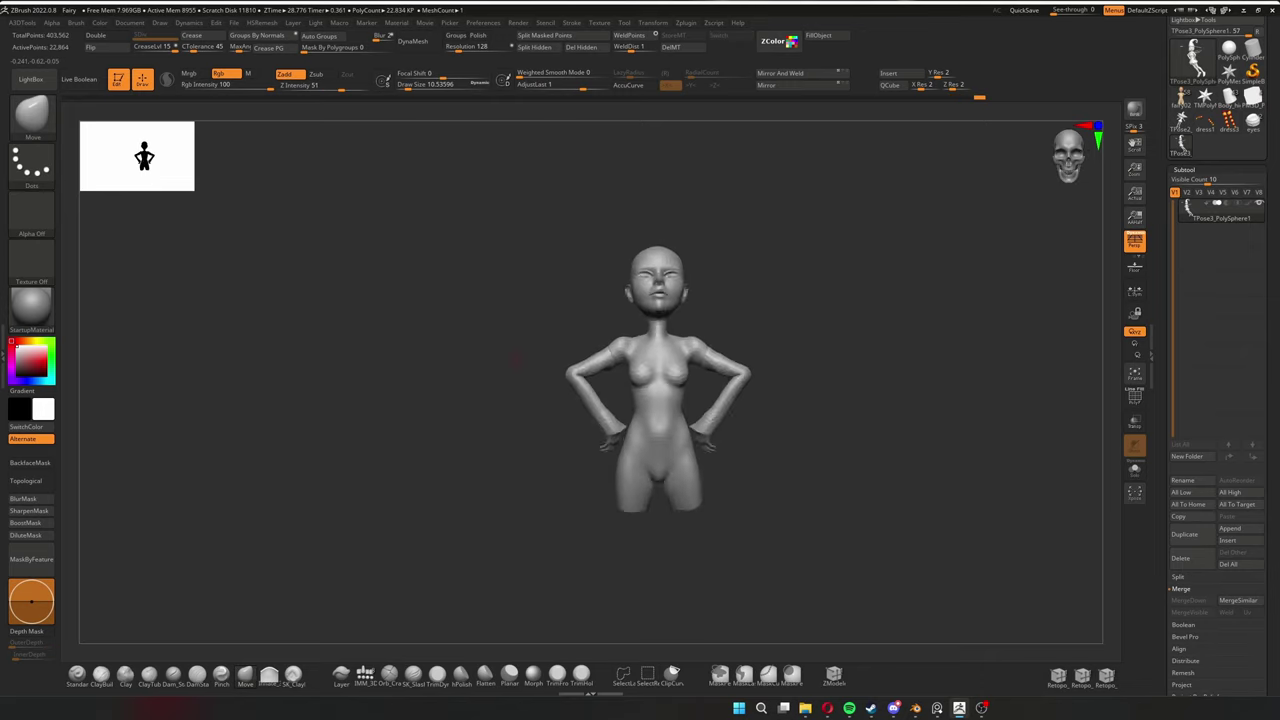
Step: Mask an arm on the body bust and bring up the TPose transfer options in Zplugin
{"action": "mouse_move", "coordinate": [620, 250]}
{"action": "left_mouse_down", "text": "ctrl"}
{"action": "mouse_move", "coordinate": [560, 470]}
{"action": "mouse_move", "coordinate": [600, 460]}
{"action": "left_mouse_up", "text": "ctrl"}
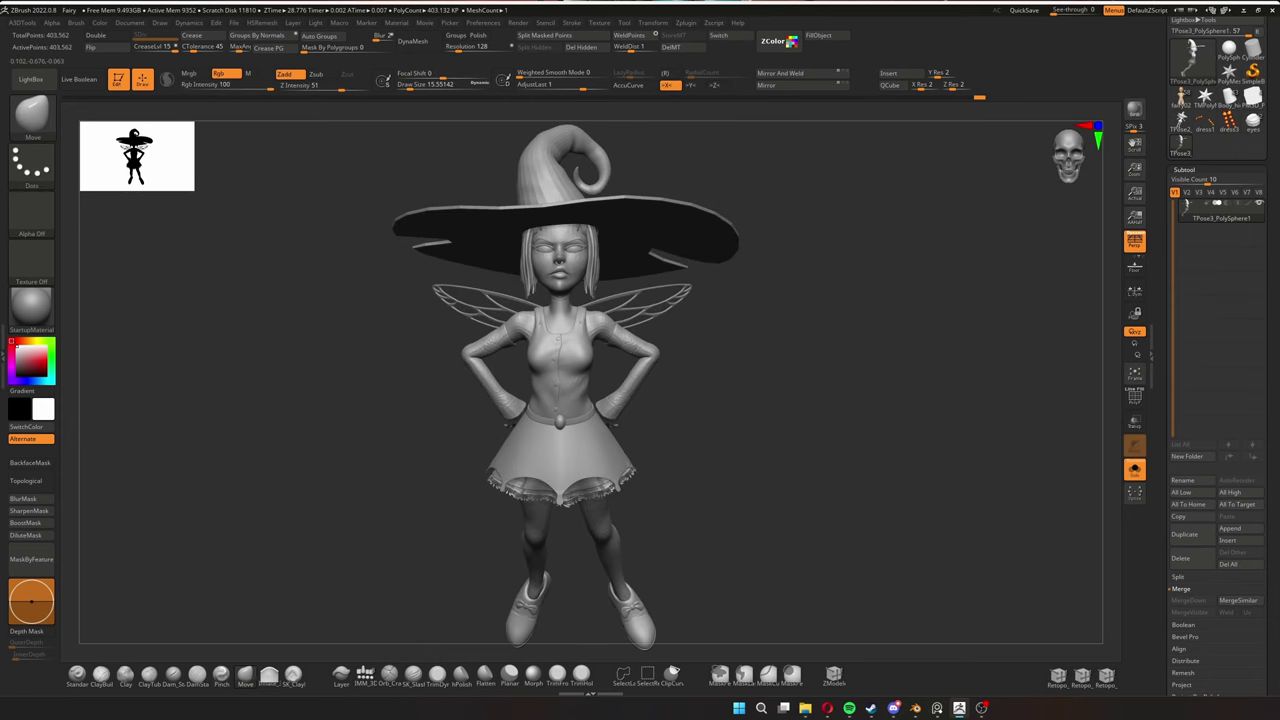
{"action": "left_click", "coordinate": [686, 22]}
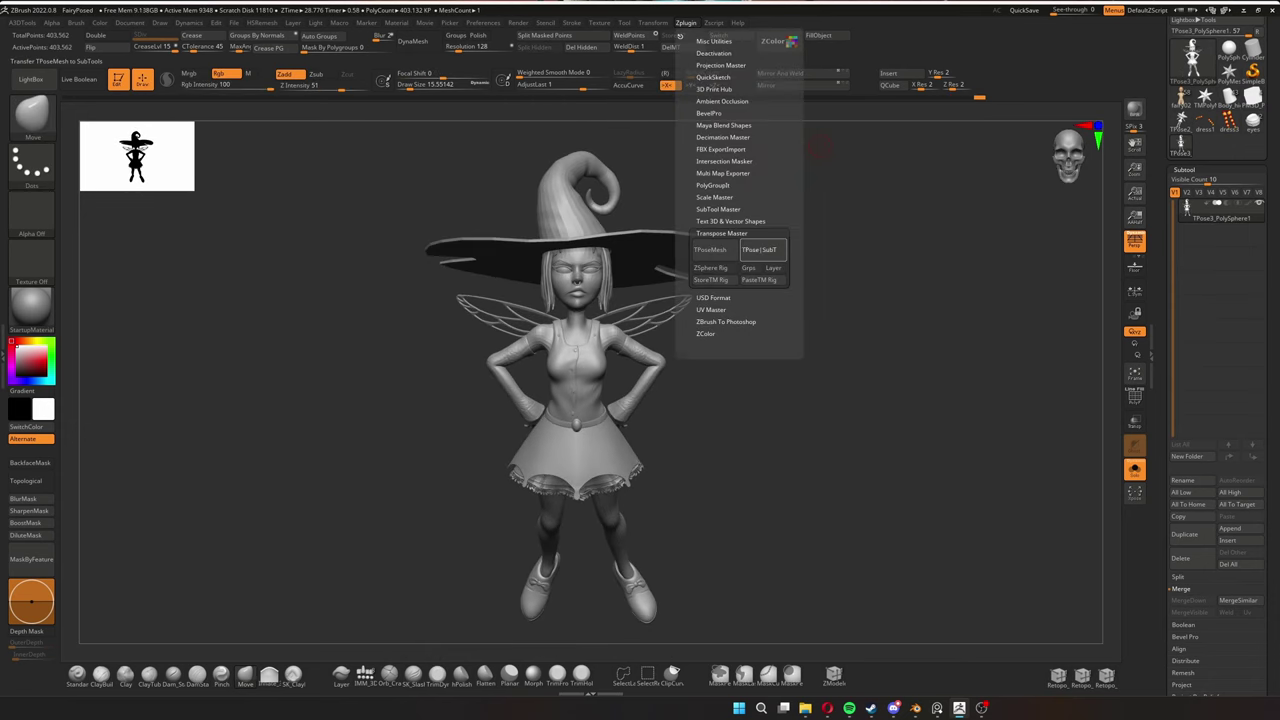